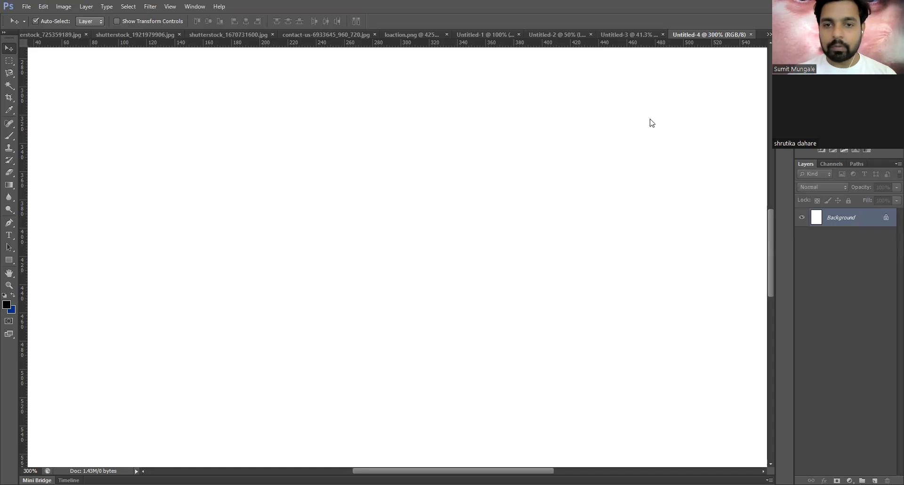
# - Handwrite a red, underlined VC on the canvas with Logo written beneath it
pyautogui.moveTo(241, 128)
pyautogui.mouseDown()
pyautogui.moveTo(307, 121)
pyautogui.moveTo(316, 150)
pyautogui.moveTo(390, 168)
pyautogui.mouseUp()
pyautogui.moveTo(190, 213); pyautogui.dragTo(508, 178)
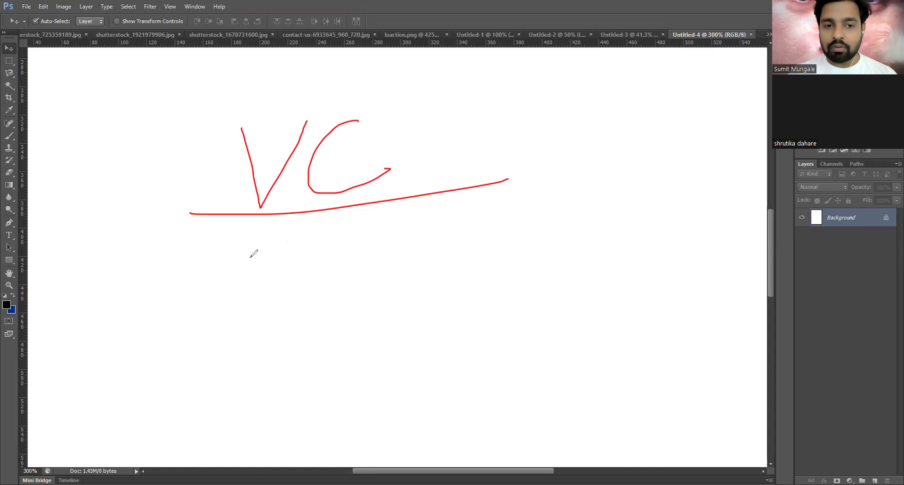
pyautogui.moveTo(254, 240)
pyautogui.mouseDown()
pyautogui.moveTo(202, 353)
pyautogui.moveTo(294, 322)
pyautogui.mouseUp()
pyautogui.moveTo(295, 273)
pyautogui.mouseDown()
pyautogui.moveTo(306, 283)
pyautogui.moveTo(380, 262)
pyautogui.moveTo(377, 293)
pyautogui.mouseUp()
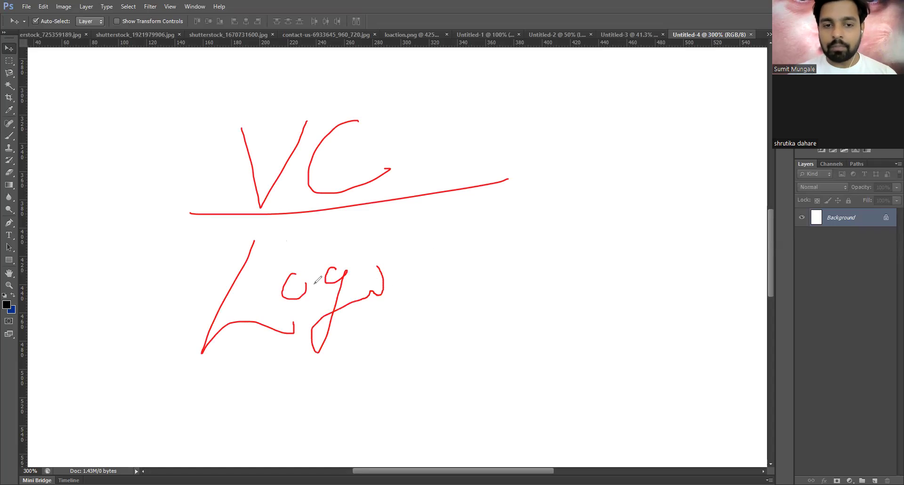
# - Write the numbers 1, 2 and 3 with dots down the left side
pyautogui.moveTo(118, 164); pyautogui.dragTo(193, 131)
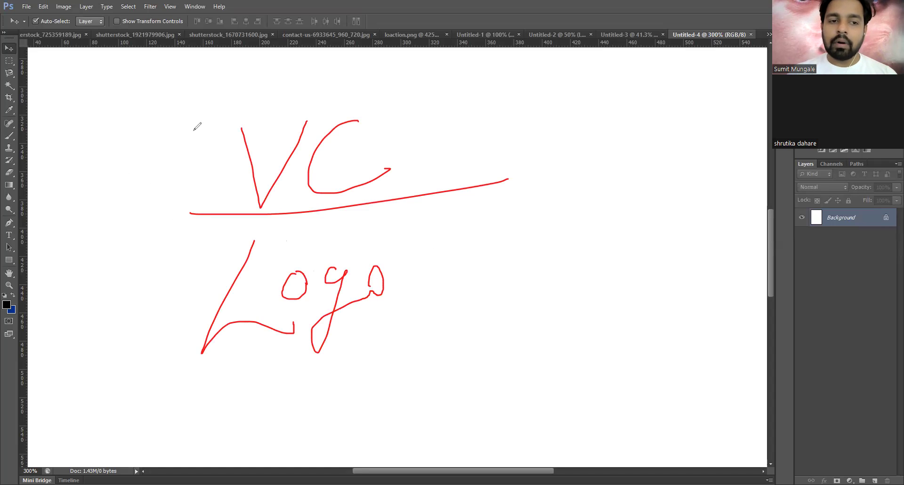
pyautogui.hotkey('ctrl', 'z')
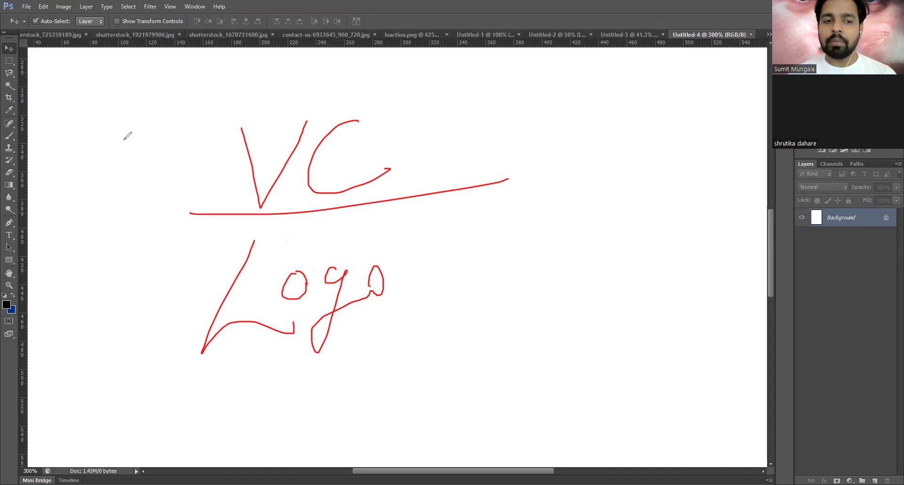
pyautogui.moveTo(123, 137); pyautogui.dragTo(120, 165)
pyautogui.click(136, 158)
pyautogui.moveTo(106, 263); pyautogui.dragTo(144, 293)
pyautogui.click(154, 282)
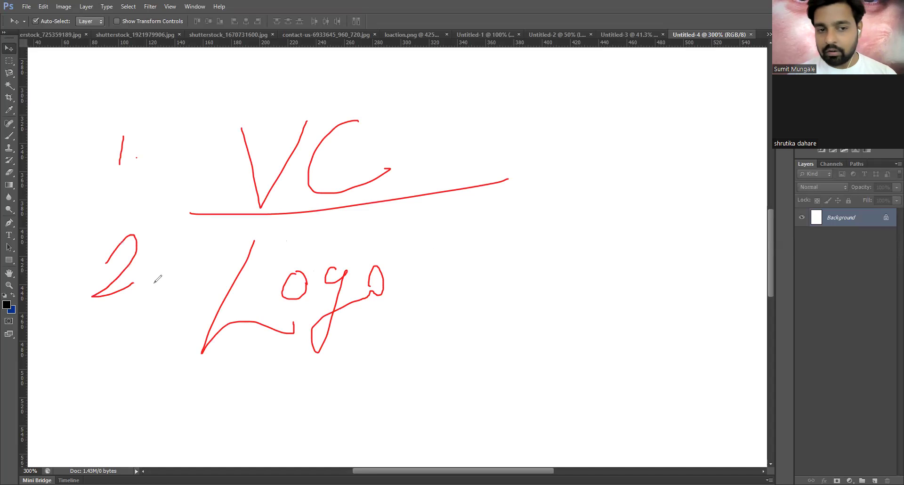
pyautogui.moveTo(98, 371); pyautogui.dragTo(96, 430)
pyautogui.click(138, 417)
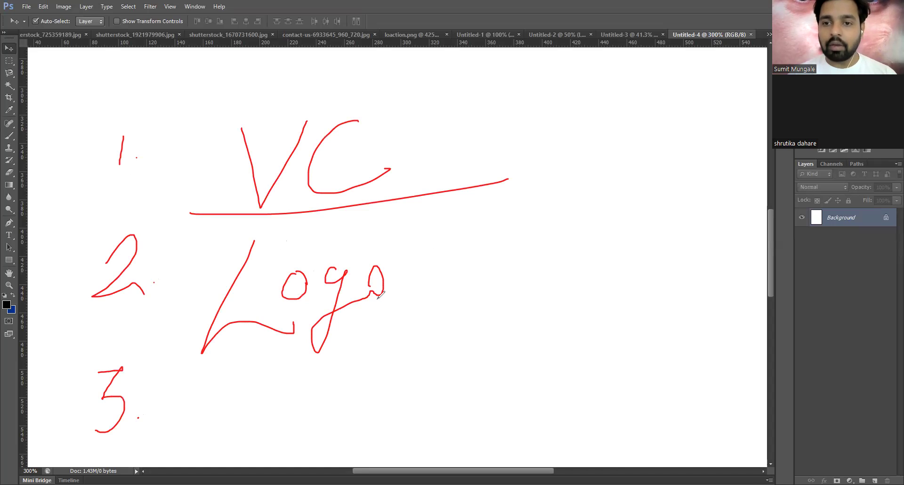
# - Draw dashes, an equals sign and numbers to the right of Logo
pyautogui.moveTo(438, 261); pyautogui.dragTo(499, 247)
pyautogui.moveTo(446, 294)
pyautogui.mouseDown()
pyautogui.moveTo(495, 264)
pyautogui.moveTo(487, 299)
pyautogui.moveTo(516, 293)
pyautogui.mouseUp()
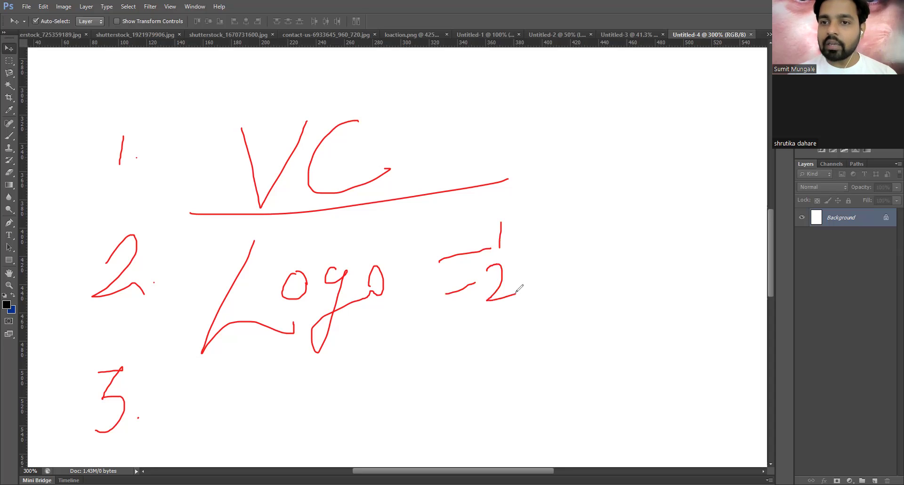
pyautogui.moveTo(452, 331); pyautogui.dragTo(484, 316)
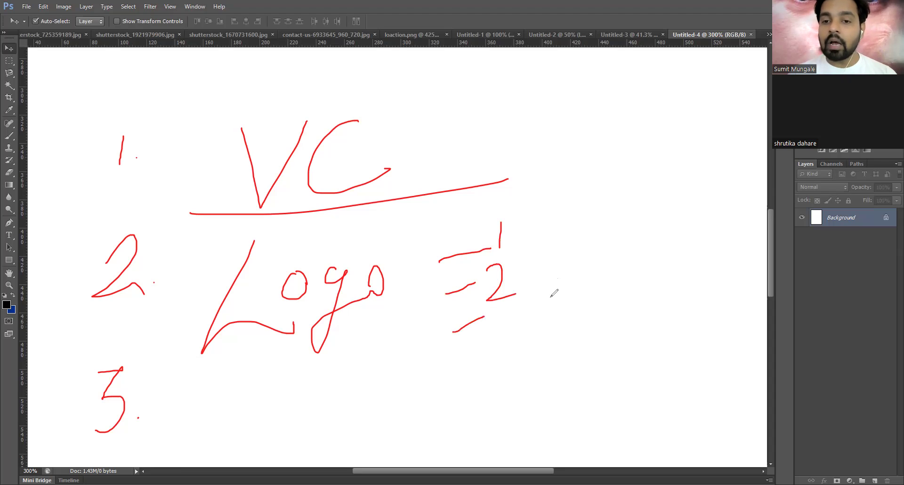
pyautogui.moveTo(532, 234); pyautogui.dragTo(566, 228)
pyautogui.moveTo(523, 283); pyautogui.dragTo(567, 277)
pyautogui.moveTo(526, 312); pyautogui.dragTo(587, 307)
# - Write I at the upper right, with an underlined Sk and Sqft below it
pyautogui.moveTo(613, 226)
pyautogui.mouseDown()
pyautogui.moveTo(616, 197)
pyautogui.moveTo(632, 221)
pyautogui.moveTo(638, 199)
pyautogui.mouseUp()
pyautogui.moveTo(615, 247)
pyautogui.mouseDown()
pyautogui.moveTo(612, 269)
pyautogui.moveTo(609, 245)
pyautogui.moveTo(602, 270)
pyautogui.moveTo(639, 269)
pyautogui.mouseUp()
pyautogui.hotkey('ctrl', 'alt', 'z')
pyautogui.hotkey('ctrl', 'alt', 'z')
pyautogui.moveTo(653, 251)
pyautogui.mouseDown()
pyautogui.moveTo(640, 258)
pyautogui.moveTo(728, 264)
pyautogui.mouseUp()
pyautogui.moveTo(630, 288)
pyautogui.mouseDown()
pyautogui.moveTo(612, 298)
pyautogui.moveTo(620, 319)
pyautogui.mouseUp()
pyautogui.moveTo(661, 296); pyautogui.dragTo(669, 331)
pyautogui.moveTo(684, 290)
pyautogui.mouseDown()
pyautogui.moveTo(665, 311)
pyautogui.moveTo(702, 318)
pyautogui.mouseUp()
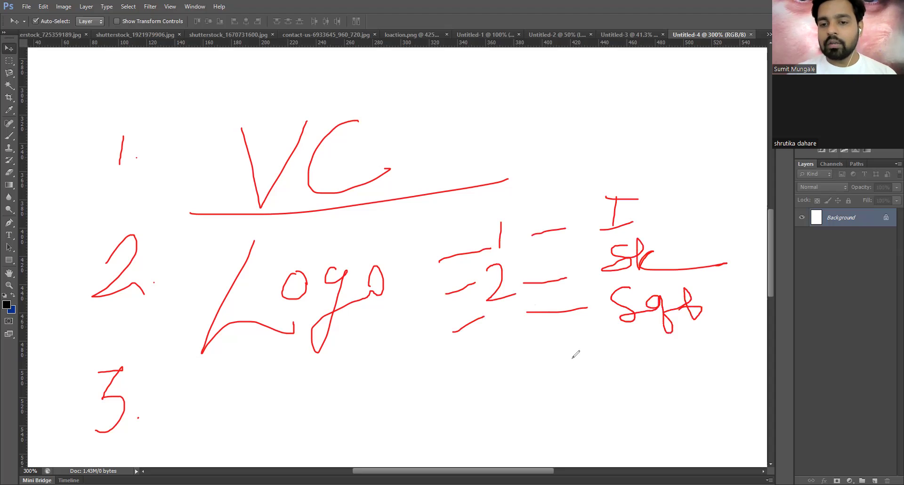
# - Draw a line beneath the dashes and check marks beside Sqft
pyautogui.moveTo(544, 357); pyautogui.dragTo(601, 358)
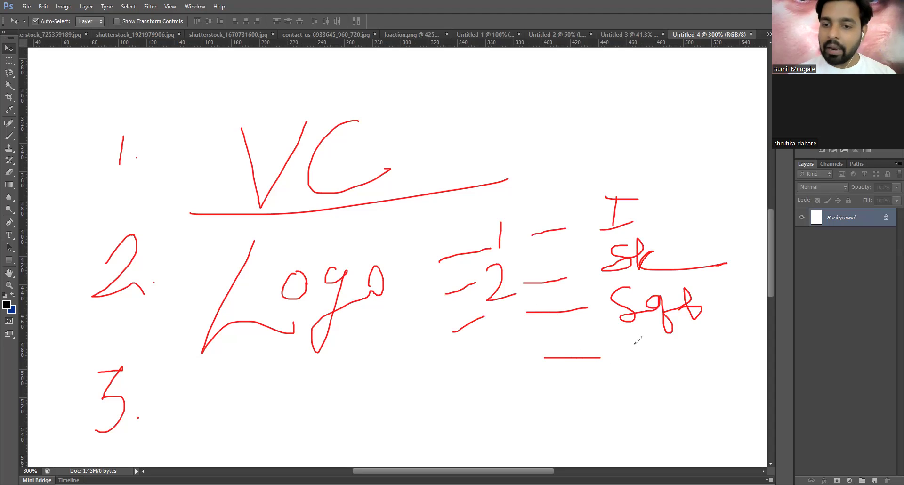
pyautogui.moveTo(719, 295); pyautogui.dragTo(738, 293)
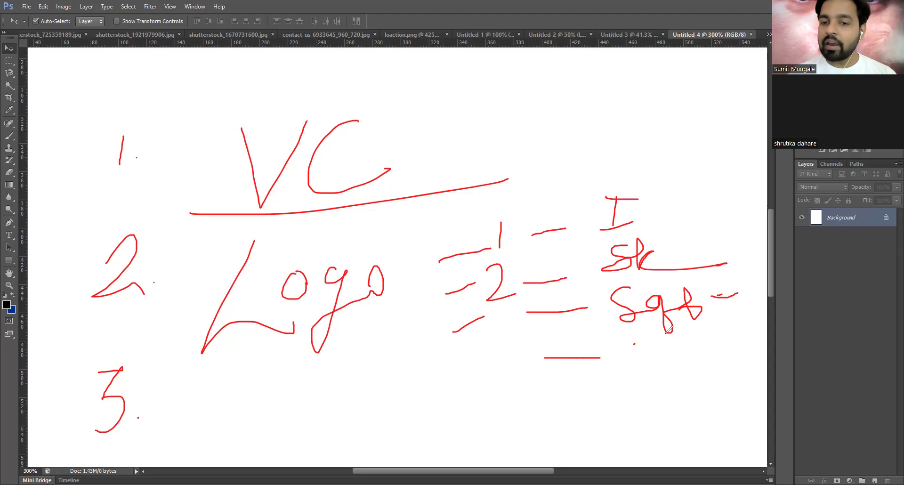
pyautogui.hotkey('ctrl', 'alt', 'z')
pyautogui.hotkey('ctrl', 'alt', 'z')
pyautogui.moveTo(712, 283)
pyautogui.mouseDown()
pyautogui.moveTo(737, 278)
pyautogui.moveTo(743, 306)
pyautogui.mouseUp()
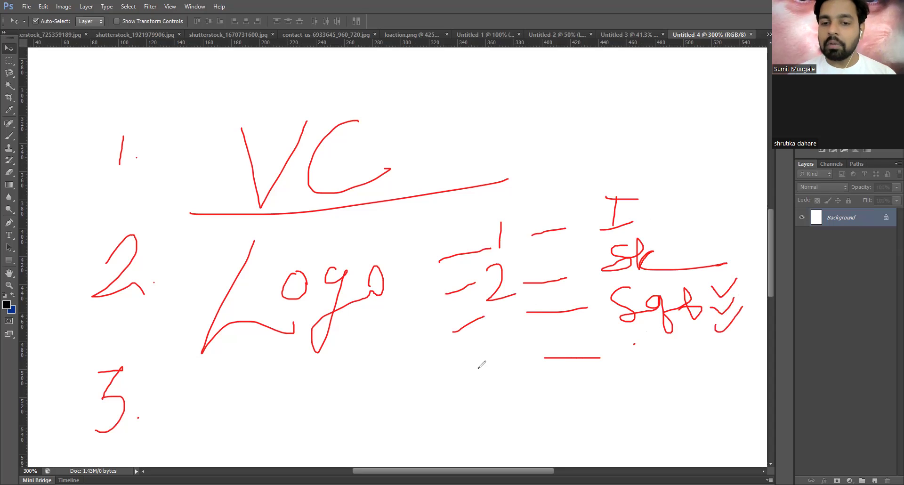
# - Write a circled S below Logo and open the File > Place dialog
pyautogui.moveTo(405, 362); pyautogui.dragTo(365, 396)
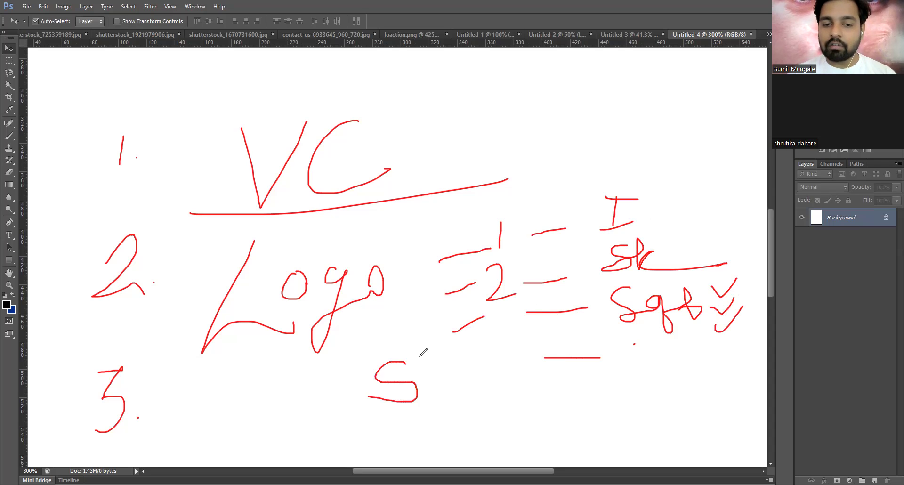
pyautogui.moveTo(379, 353)
pyautogui.mouseDown()
pyautogui.moveTo(431, 362)
pyautogui.moveTo(415, 352)
pyautogui.mouseUp()
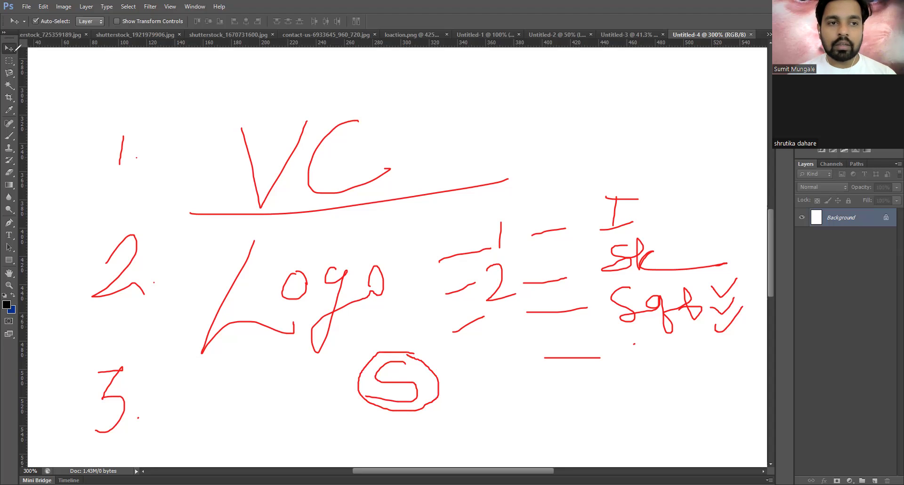
pyautogui.click(24, 7)
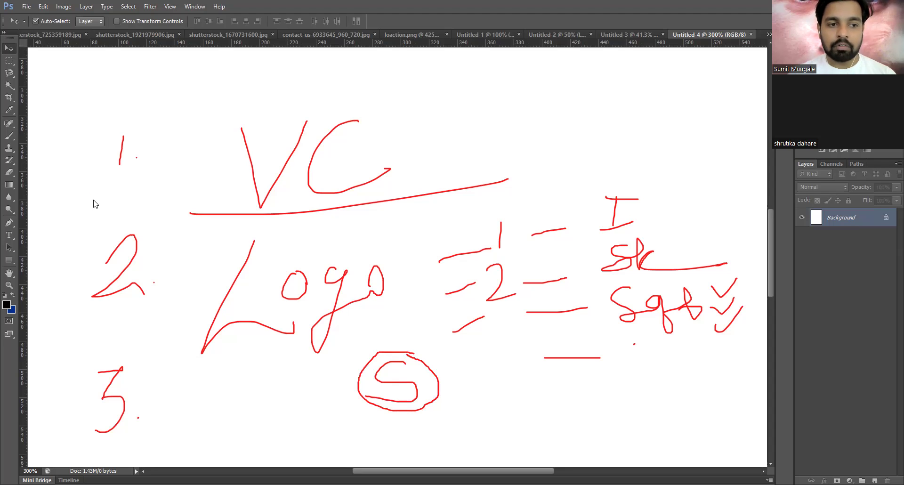
pyautogui.press('Return')
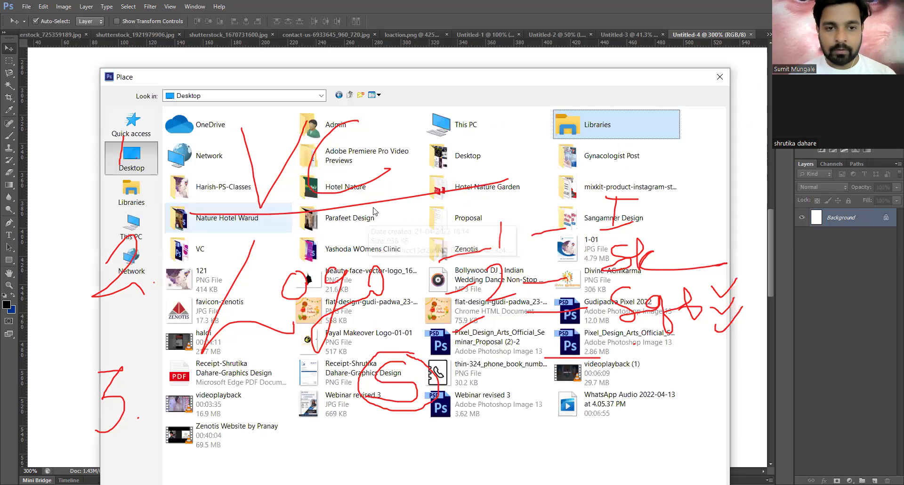
# - Place and commit Logo Design from the VC folder, then fit the document on screen
pyautogui.doubleClick(243, 253)
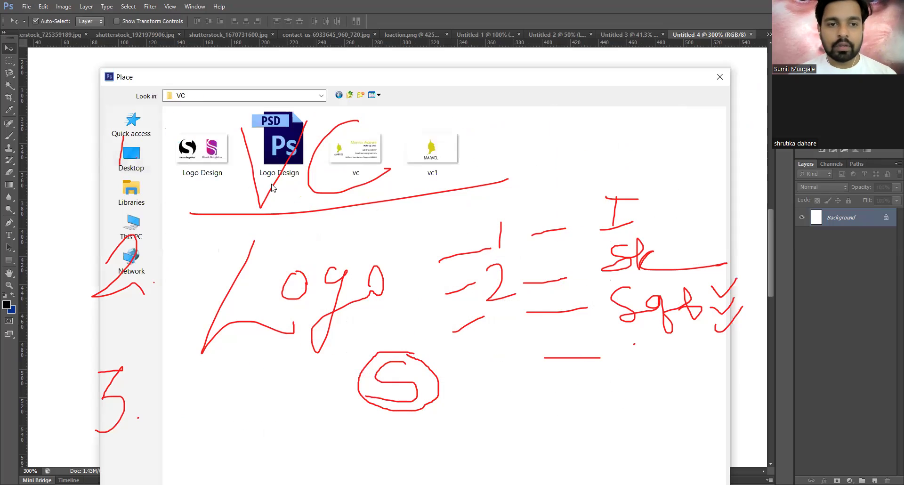
pyautogui.press('Return')
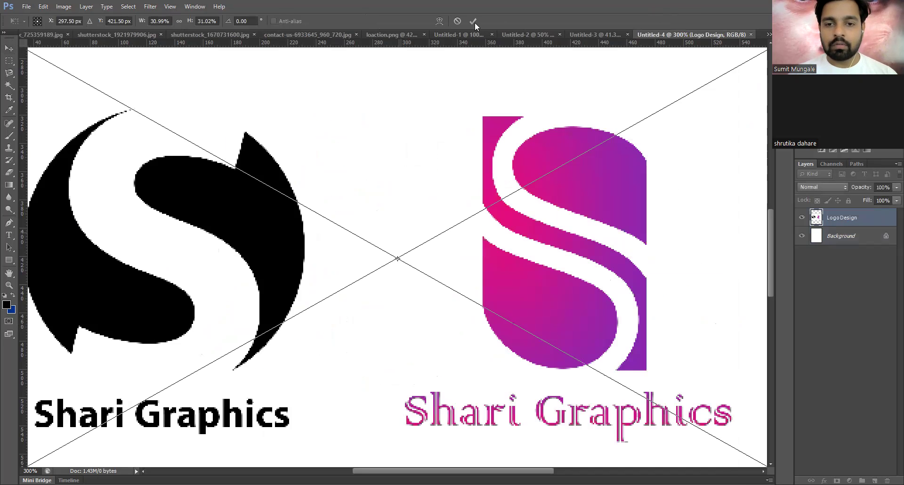
pyautogui.press('Return')
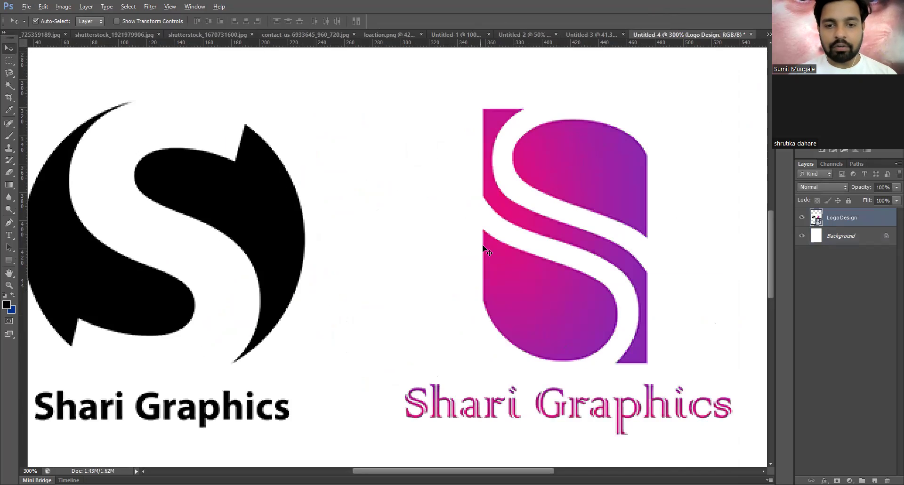
pyautogui.hotkey('ctrl', '0')
pyautogui.scroll(2, 485, 252)
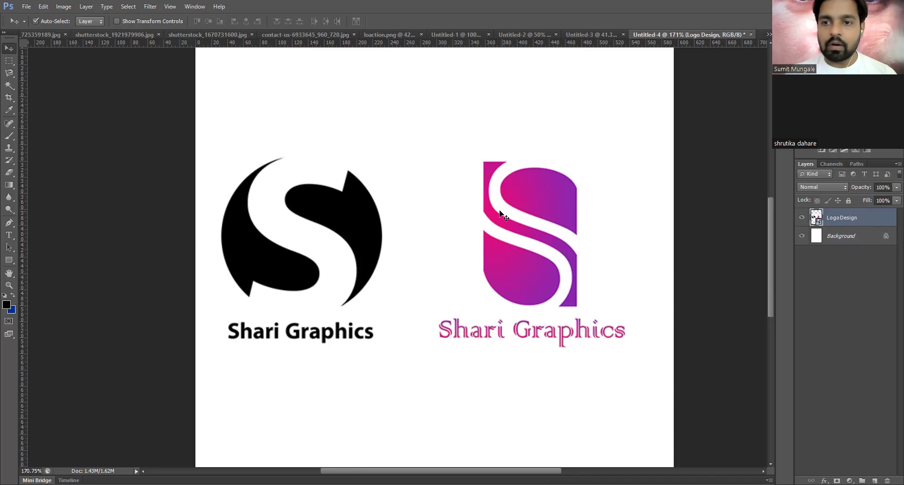
# - Hide the LogoDesign layer so only the white Background shows
pyautogui.click(801, 217)
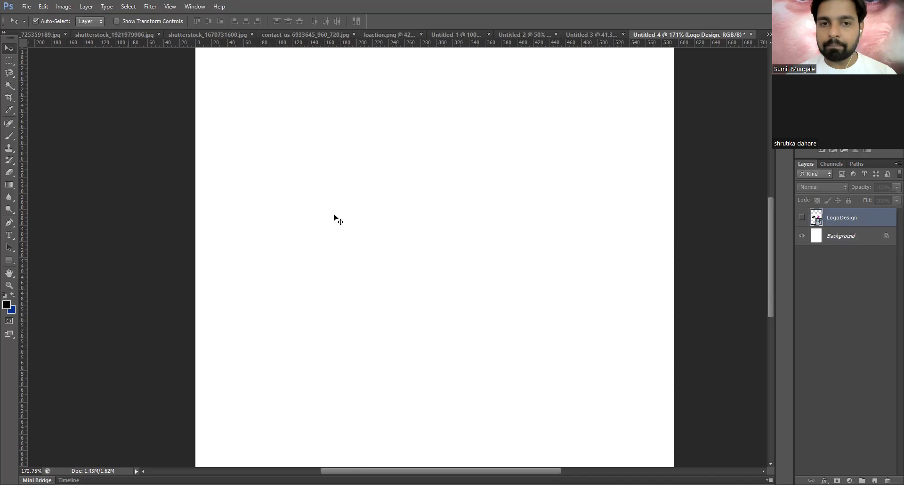
pyautogui.scroll(-5, 356, 202)
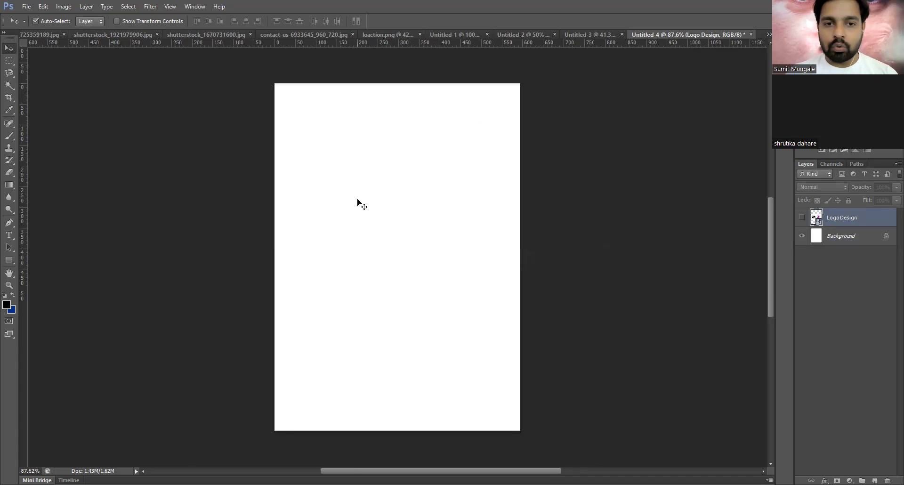
pyautogui.scroll(2, 356, 203)
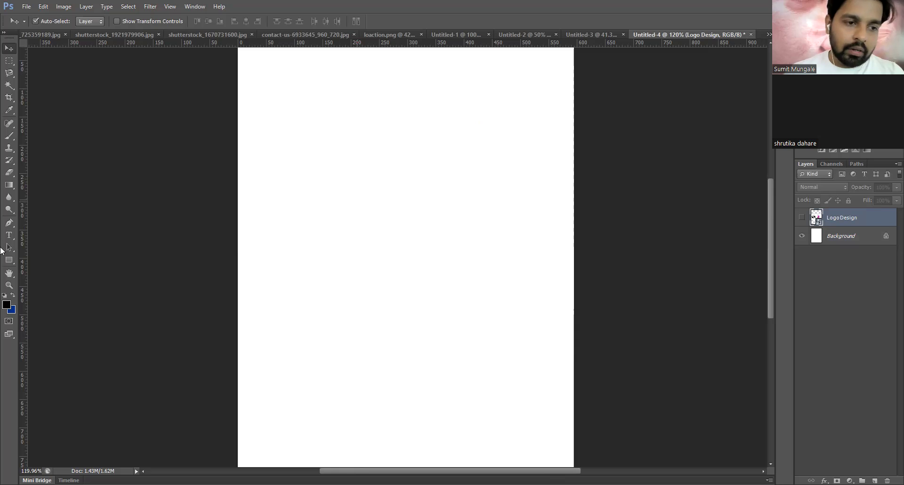
# - Draw a closed teardrop-shaped path with the Pen tool
pyautogui.click(9, 223)
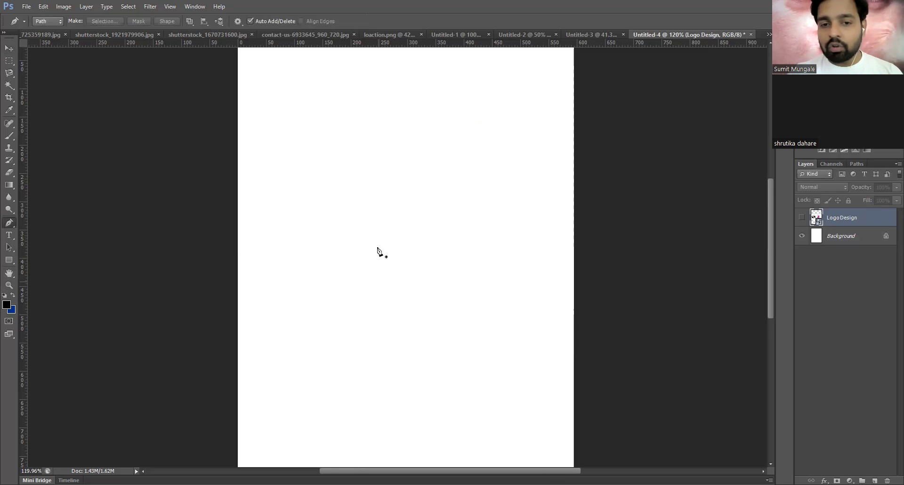
pyautogui.click(390, 341)
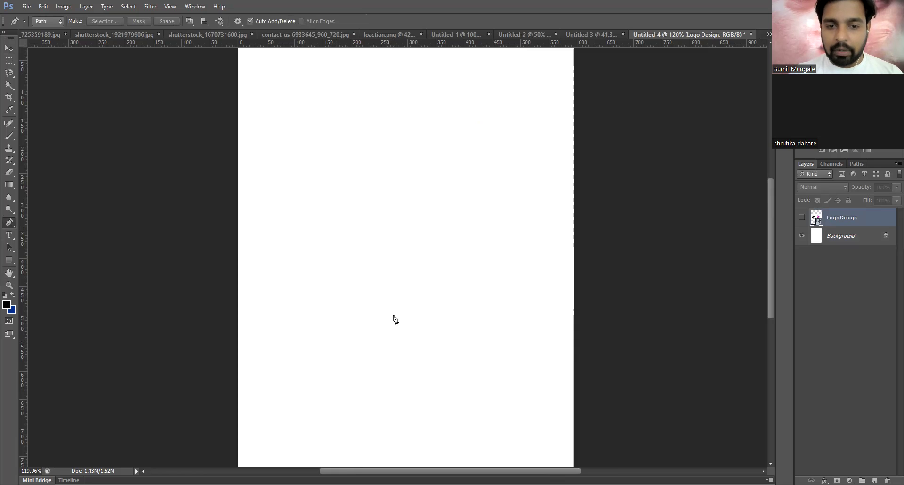
pyautogui.moveTo(392, 176); pyautogui.dragTo(481, 123)
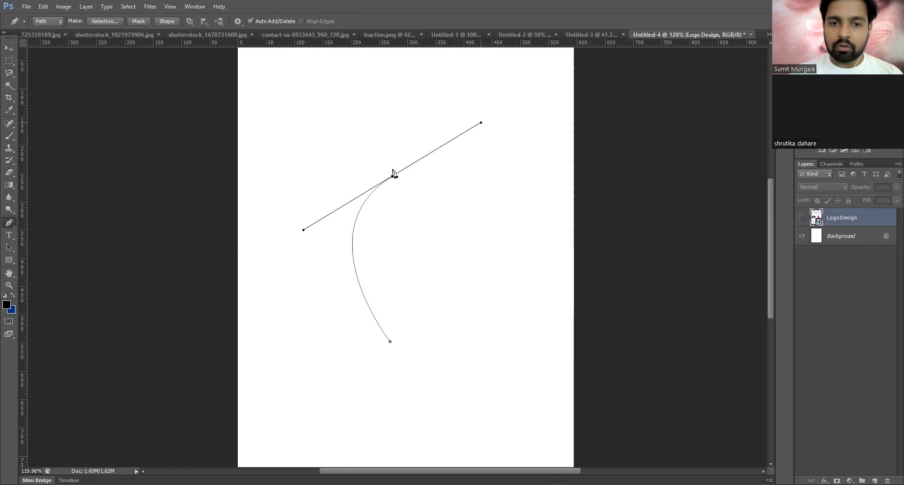
pyautogui.click(390, 342)
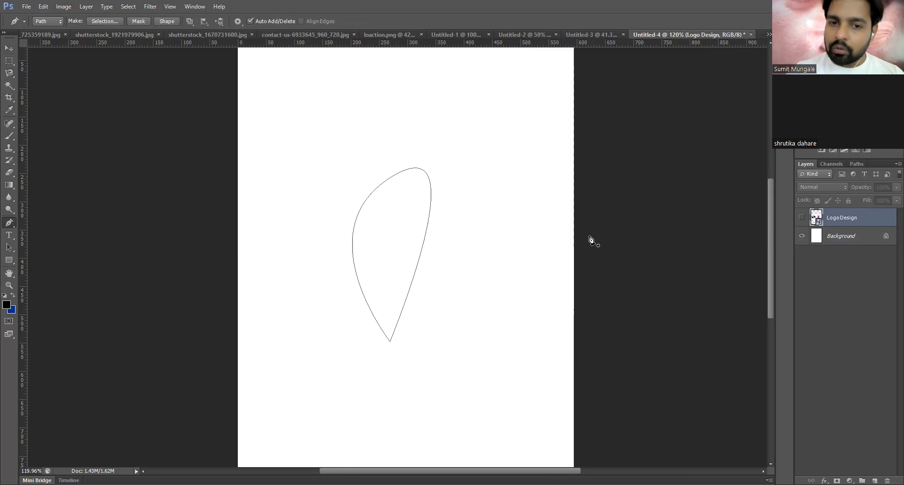
# - Draw a second closed four-sided path overlapping the teardrop
pyautogui.click(425, 194)
pyautogui.moveTo(432, 239); pyautogui.dragTo(484, 220)
pyautogui.click(426, 195)
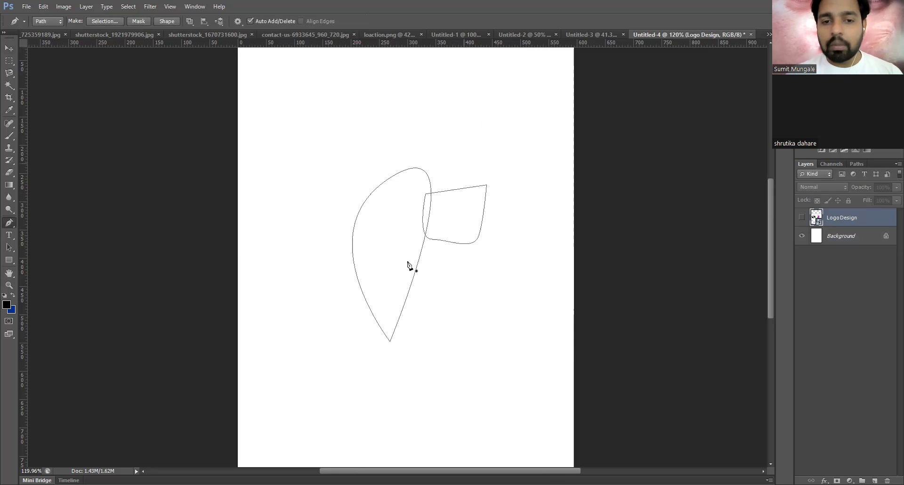
pyautogui.scroll(3, 416, 258)
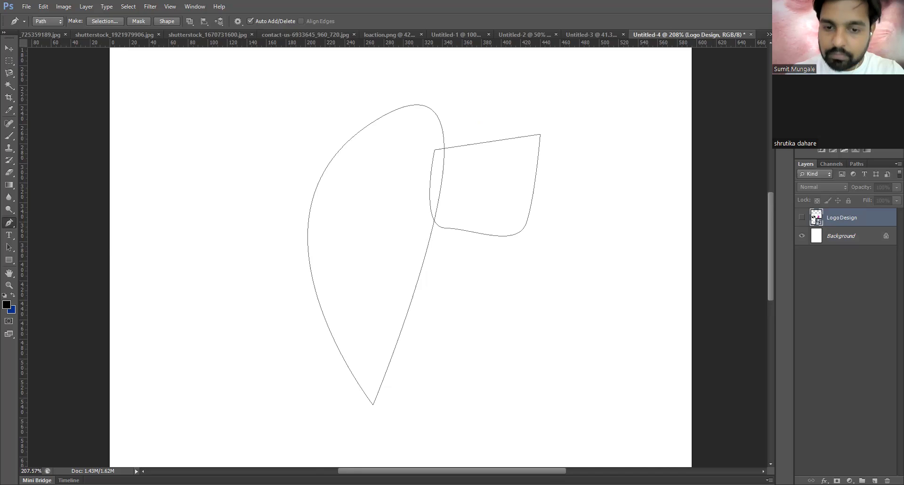
# - Handwrite 'Path' in red beside the outlines with a long curved arrow beneath it
pyautogui.moveTo(459, 280)
pyautogui.mouseDown()
pyautogui.moveTo(465, 372)
pyautogui.moveTo(467, 300)
pyautogui.moveTo(503, 304)
pyautogui.moveTo(508, 321)
pyautogui.moveTo(556, 296)
pyautogui.mouseUp()
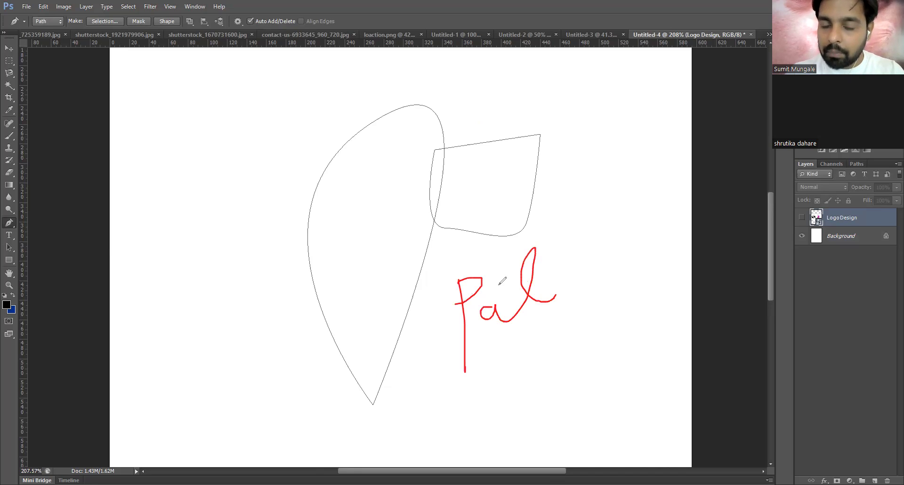
pyautogui.moveTo(498, 284); pyautogui.dragTo(572, 255)
pyautogui.moveTo(565, 214); pyautogui.dragTo(631, 295)
pyautogui.moveTo(308, 457); pyautogui.dragTo(664, 297)
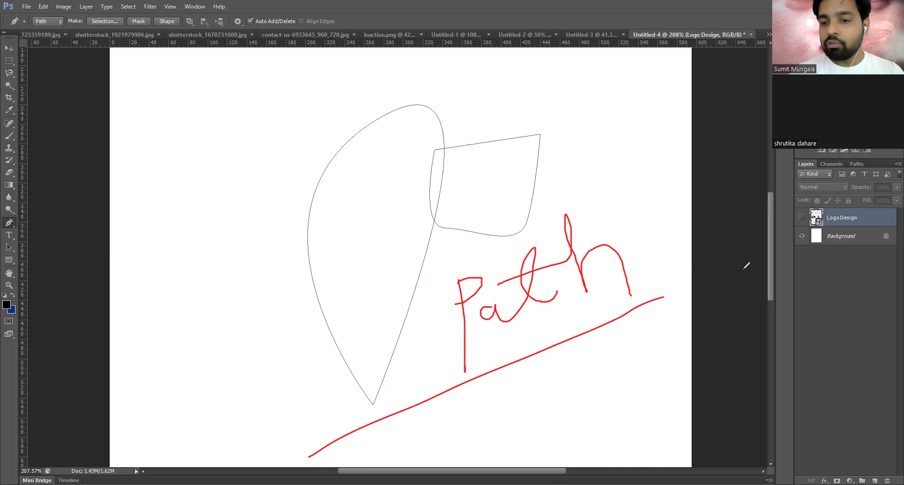
pyautogui.moveTo(659, 289); pyautogui.dragTo(665, 307)
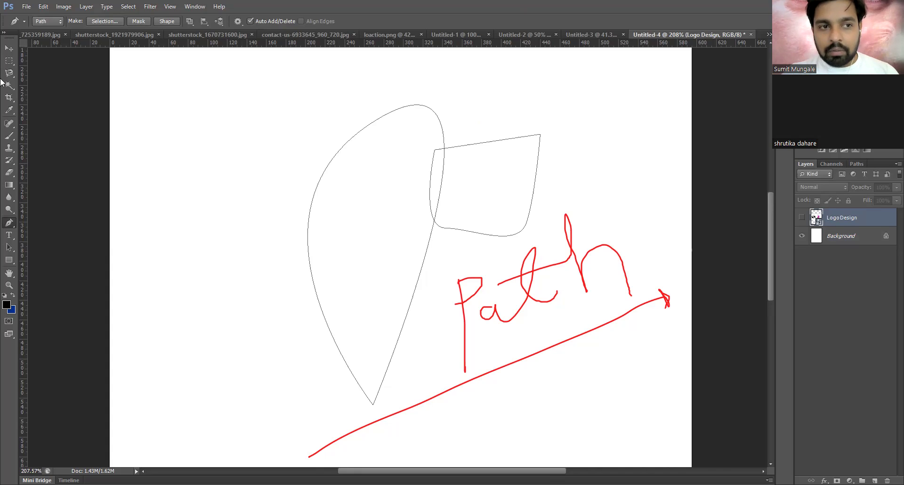
pyautogui.click(9, 60)
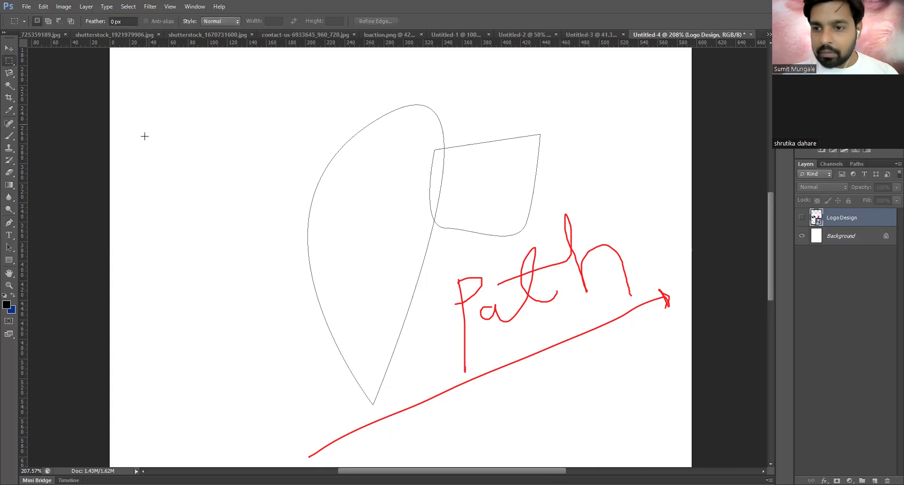
# - Fill a square selection with black on a new layer and move it down-right
pyautogui.moveTo(140, 124); pyautogui.dragTo(215, 199)
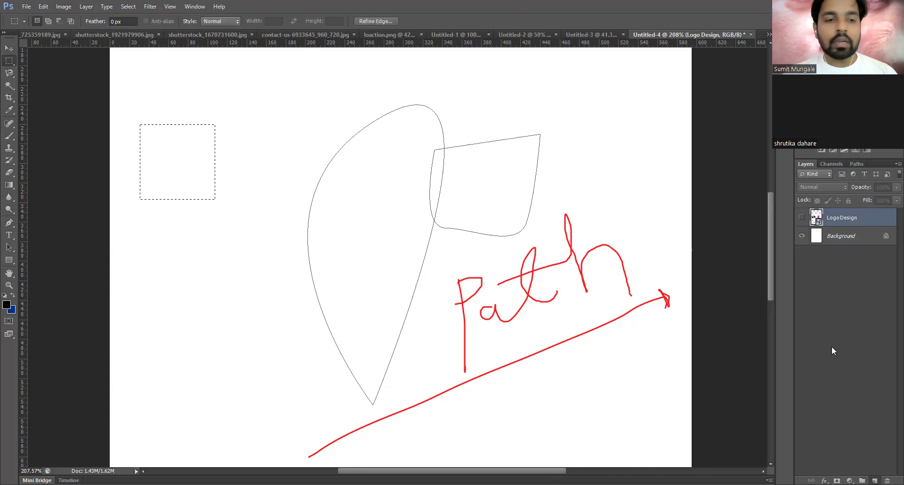
pyautogui.hotkey('ctrl', 'shift', 'alt', 'n')
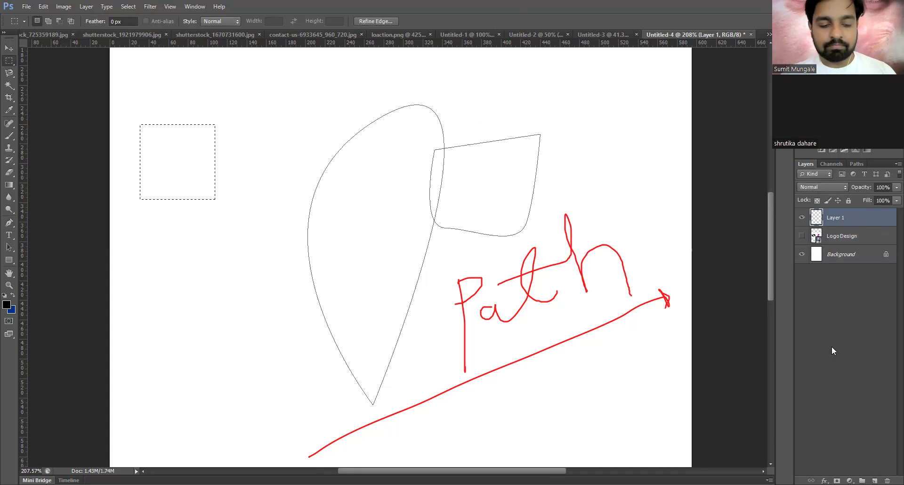
pyautogui.hotkey('alt', 'BackSpace')
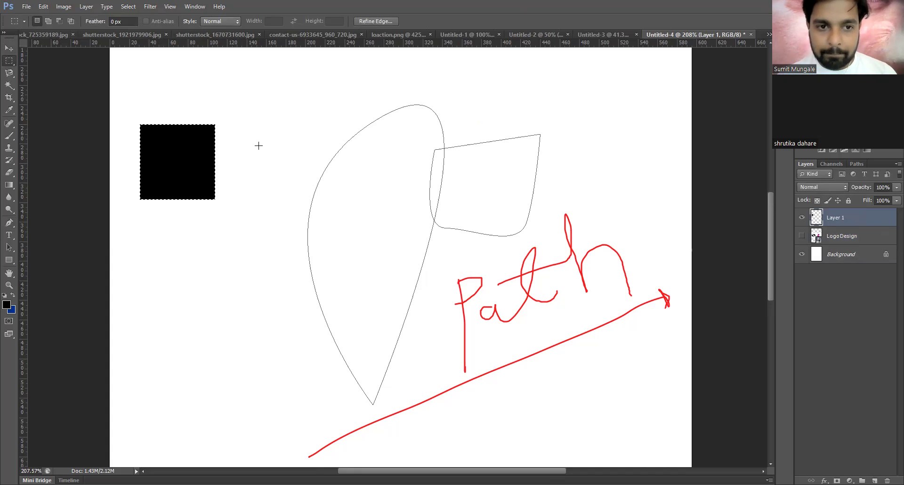
pyautogui.hotkey('ctrl', 'd')
pyautogui.press('v')
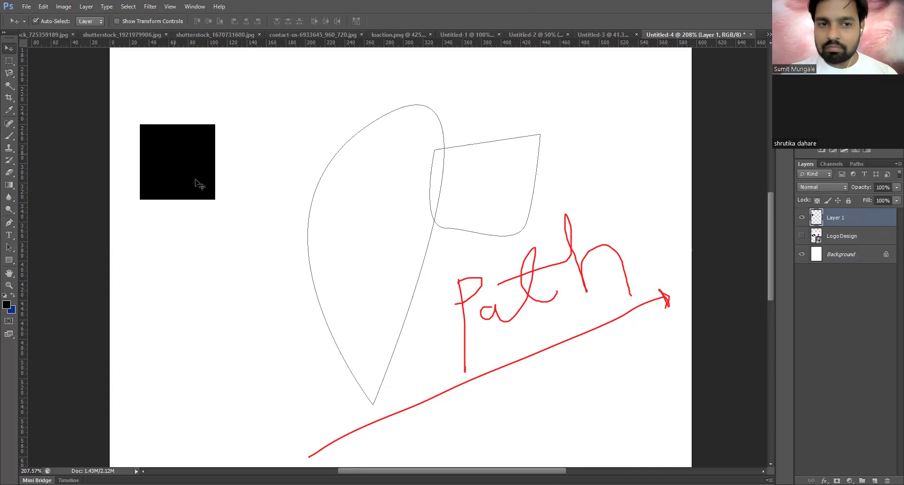
pyautogui.moveTo(199, 183); pyautogui.dragTo(225, 211)
# - Softly erase part of the black square, then undo back to the solid square
pyautogui.press('e')
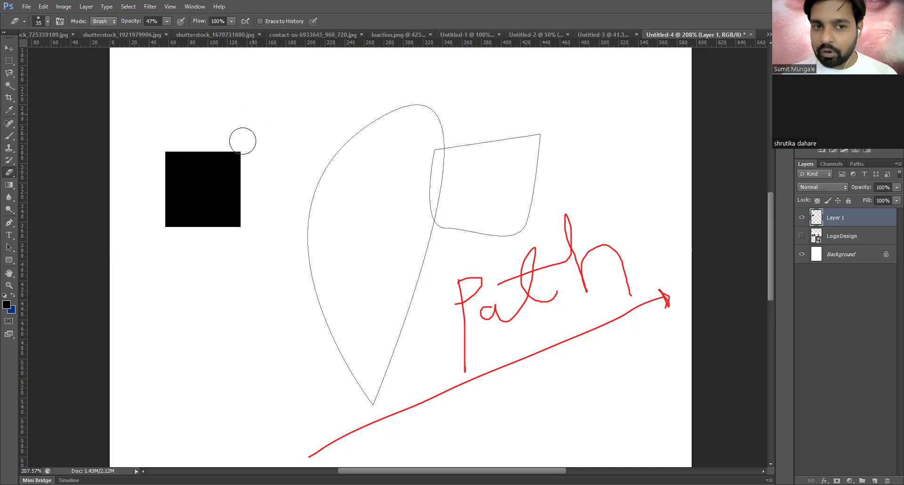
pyautogui.moveTo(193, 189)
pyautogui.mouseDown()
pyautogui.moveTo(225, 170)
pyautogui.moveTo(238, 121)
pyautogui.moveTo(238, 184)
pyautogui.moveTo(236, 156)
pyautogui.moveTo(225, 174)
pyautogui.mouseUp()
pyautogui.press('v')
pyautogui.moveTo(199, 206); pyautogui.dragTo(197, 227)
pyautogui.scroll(3, 191, 230)
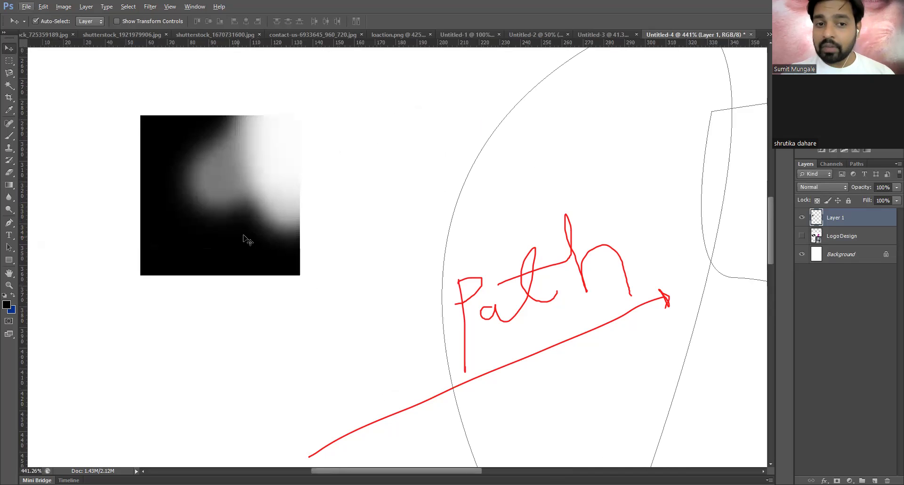
pyautogui.scroll(4, 309, 208)
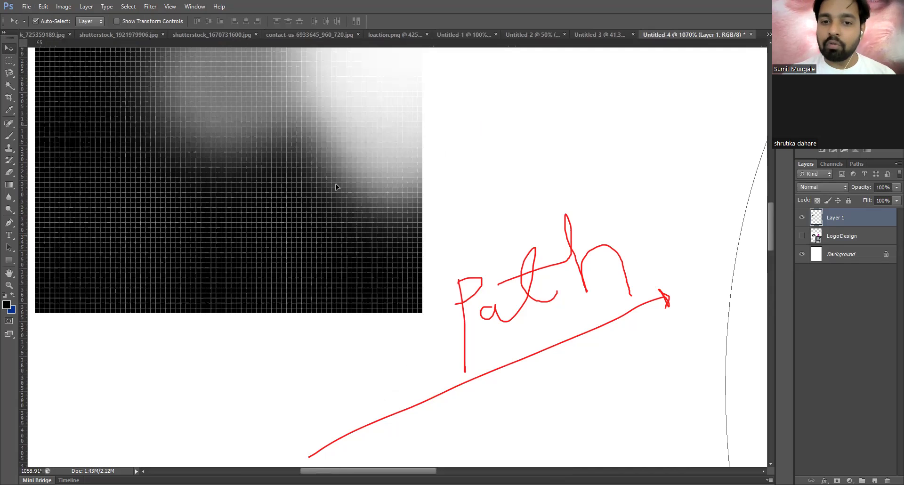
pyautogui.scroll(3, 324, 154)
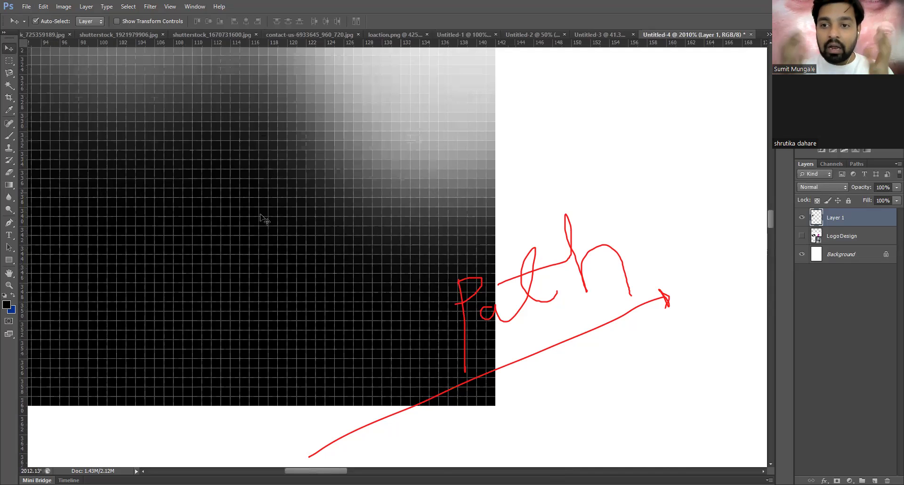
pyautogui.scroll(-5, 262, 217)
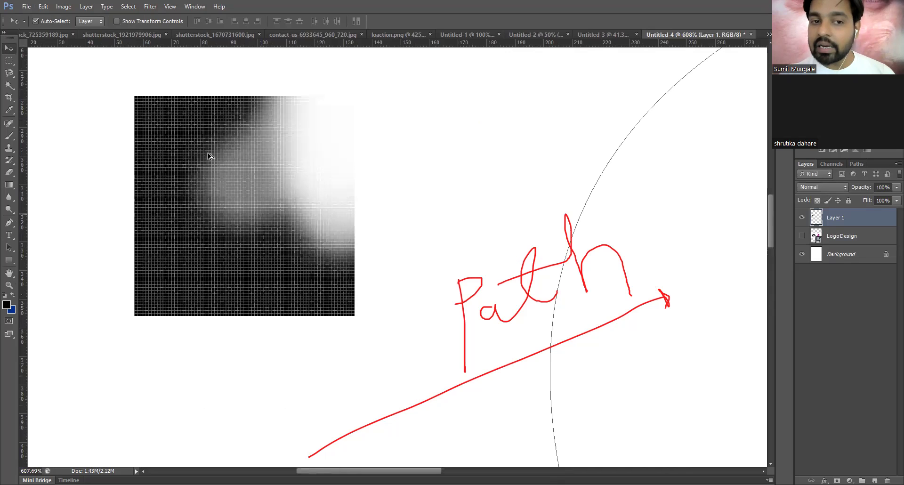
pyautogui.hotkey('ctrl', 'alt', 'z')
pyautogui.hotkey('ctrl', 'alt', 'z')
pyautogui.hotkey('ctrl', 'alt', 'z')
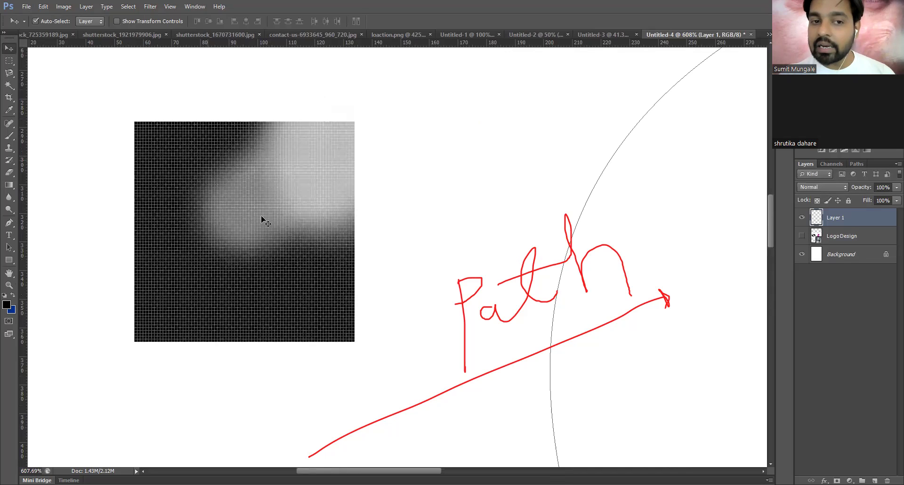
pyautogui.hotkey('ctrl', 'alt', 'z')
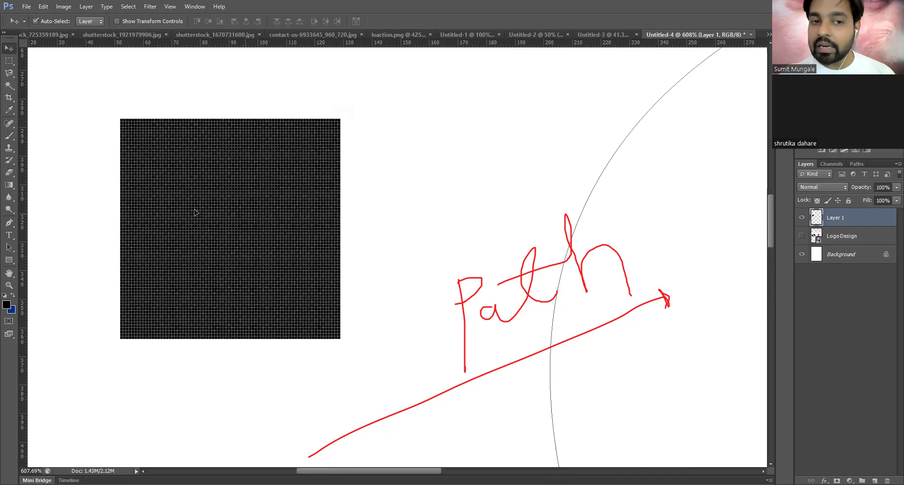
# - Nudge the black square up and to the left
pyautogui.moveTo(181, 202); pyautogui.dragTo(169, 200)
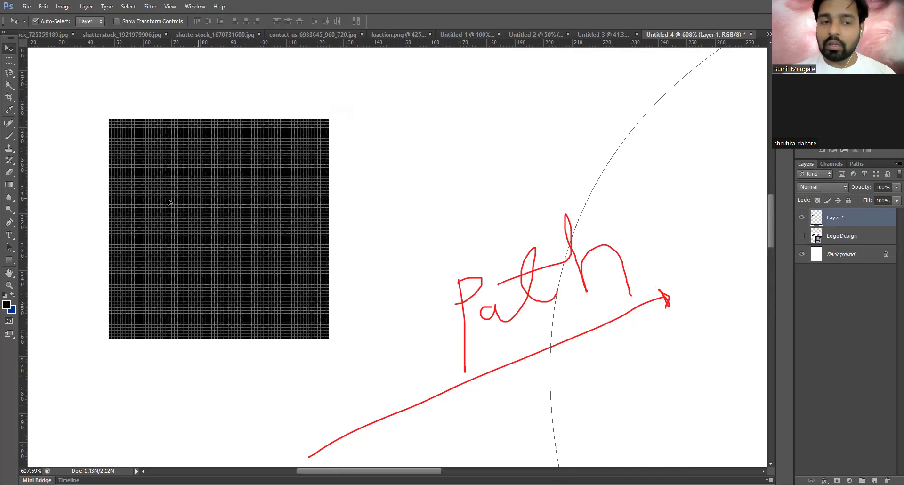
pyautogui.moveTo(253, 204); pyautogui.dragTo(221, 190)
pyautogui.scroll(1, 210, 191)
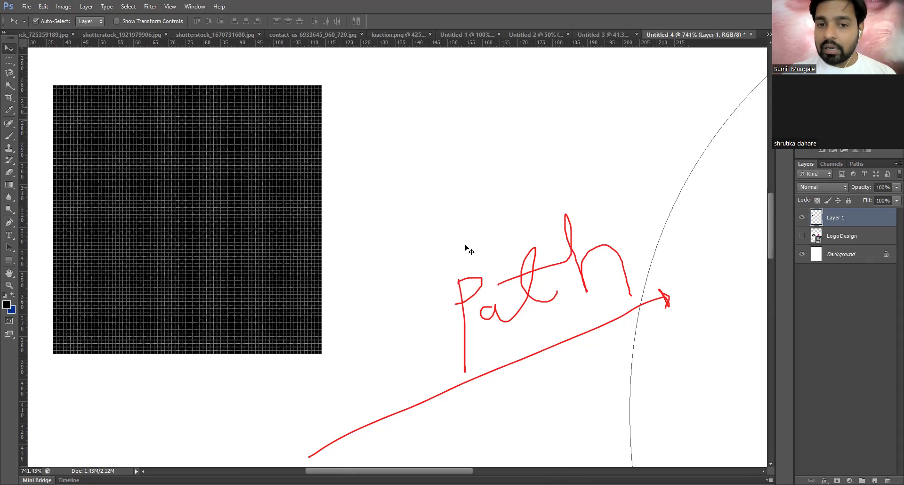
pyautogui.scroll(-5, 272, 249)
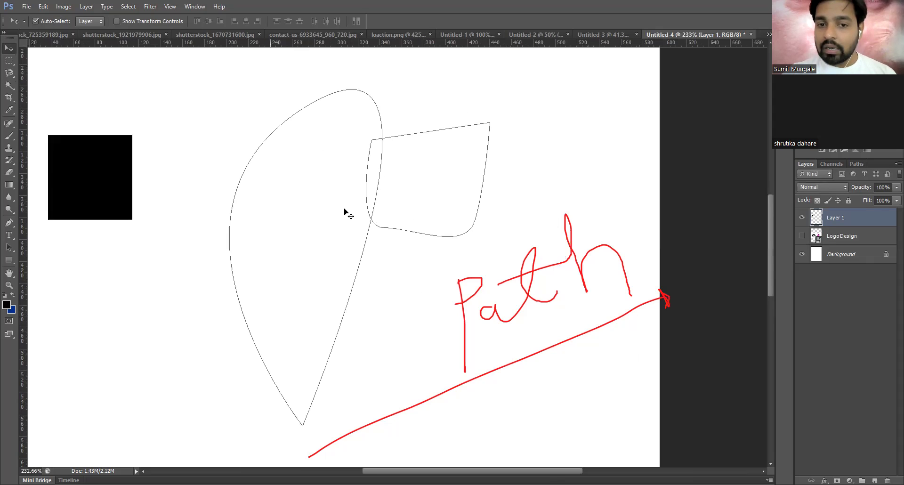
pyautogui.scroll(2, 347, 210)
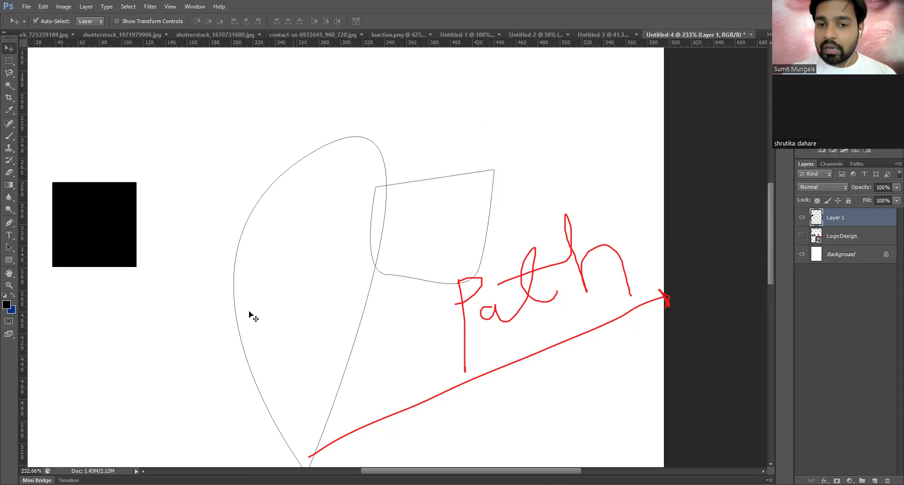
pyautogui.scroll(-2, 258, 299)
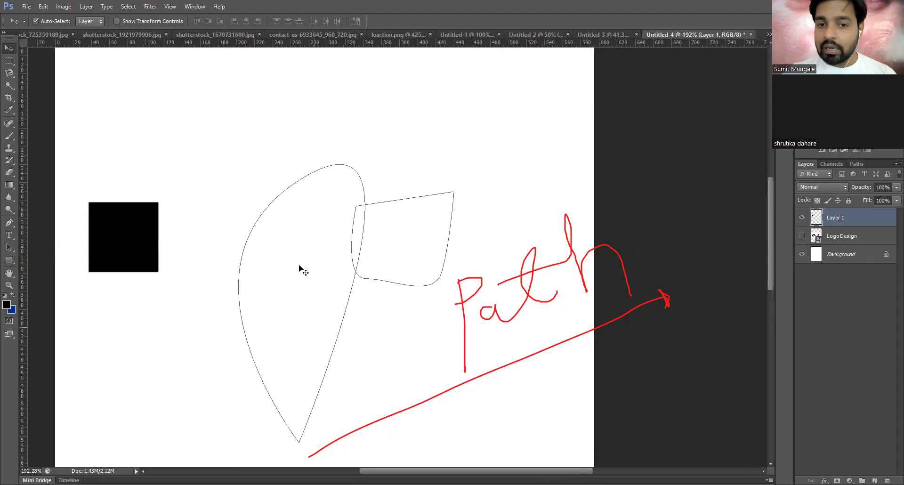
pyautogui.scroll(-2, 299, 267)
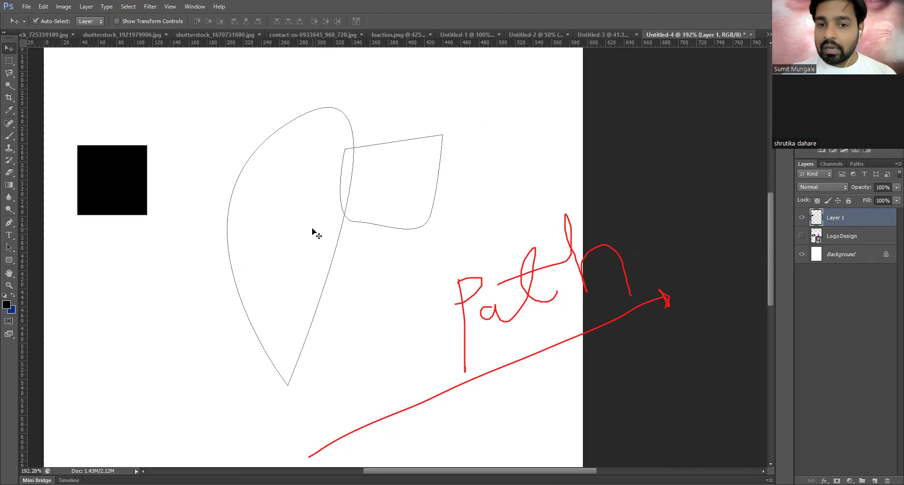
pyautogui.hotkey('ctrl', 'Return')
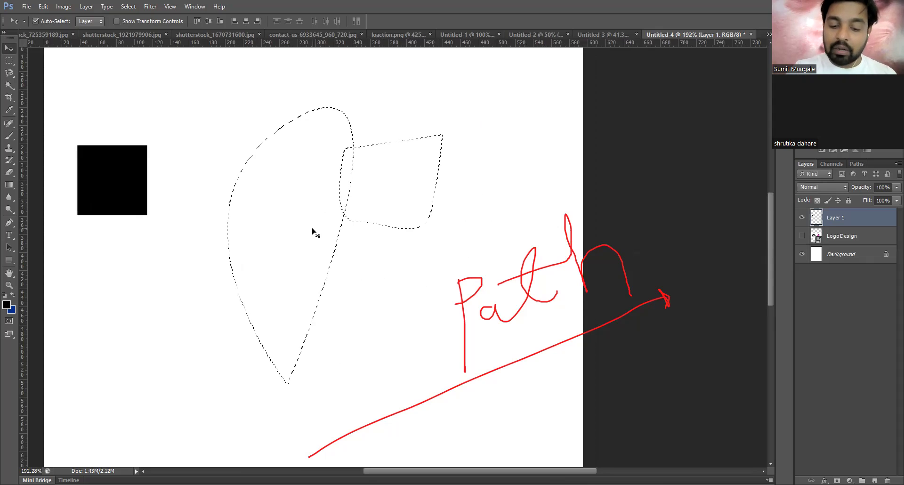
pyautogui.hotkey('alt', 'BackSpace')
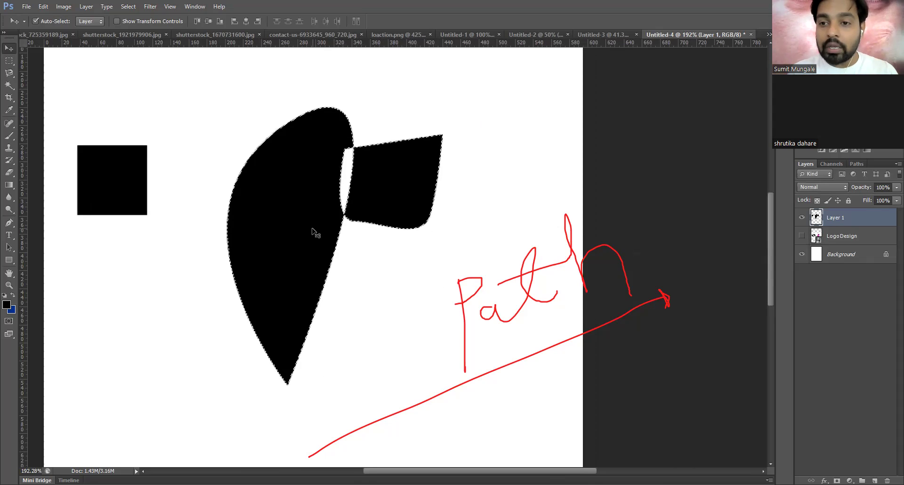
pyautogui.hotkey('ctrl', 'd')
pyautogui.press('e')
pyautogui.moveTo(434, 157)
pyautogui.mouseDown()
pyautogui.moveTo(447, 134)
pyautogui.moveTo(398, 253)
pyautogui.moveTo(428, 186)
pyautogui.mouseUp()
pyautogui.hotkey('ctrl', 'alt', 'z')
pyautogui.hotkey('ctrl', 'alt', 'z')
pyautogui.hotkey('ctrl', 'alt', 'z')
pyautogui.hotkey('ctrl', 'alt', 'z')
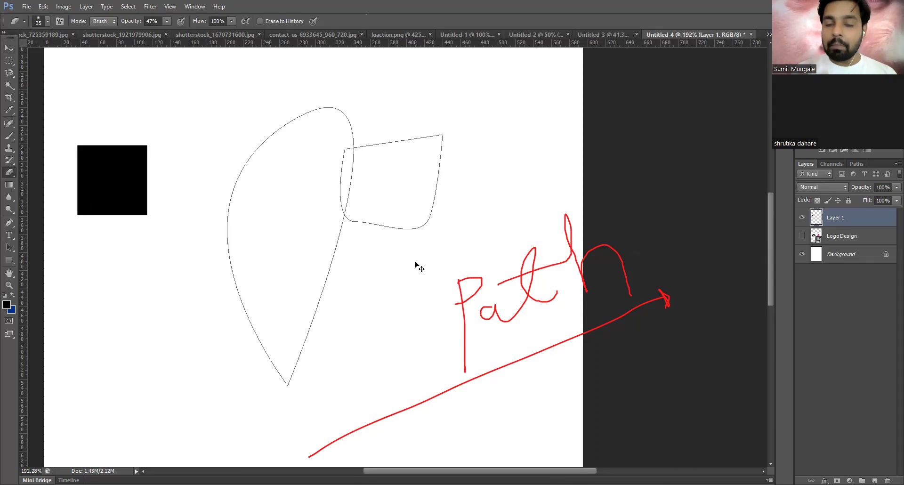
pyautogui.press('v')
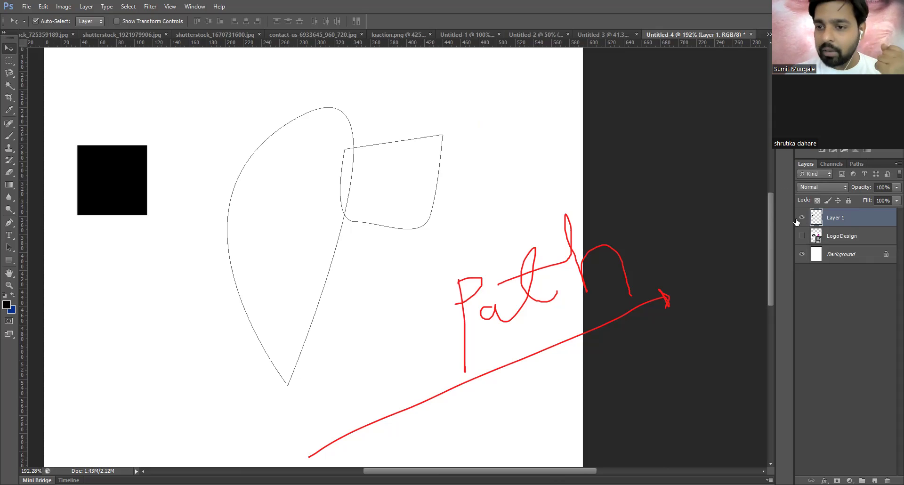
pyautogui.click(801, 236)
pyautogui.click(802, 254)
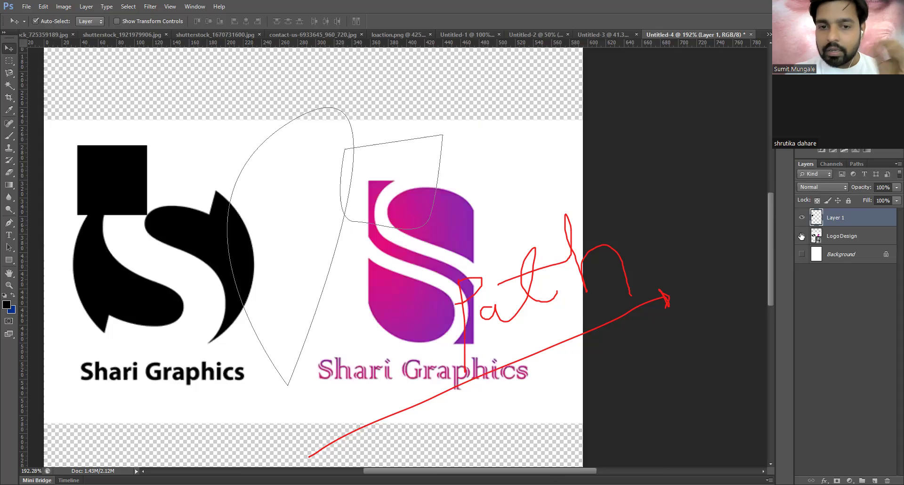
pyautogui.click(802, 236)
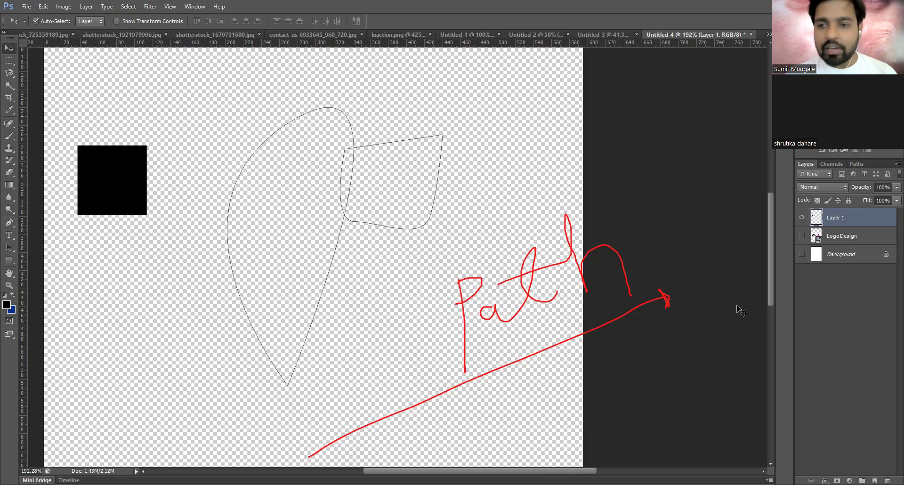
pyautogui.click(802, 218)
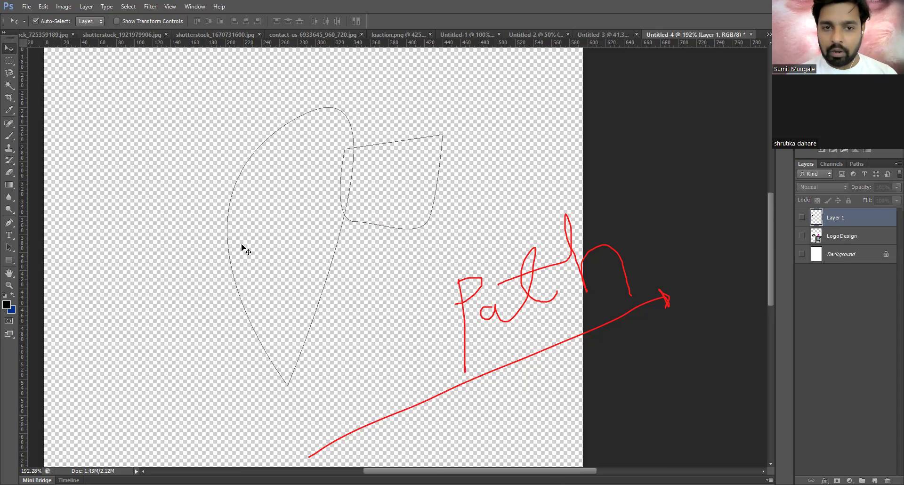
pyautogui.scroll(-1, 375, 210)
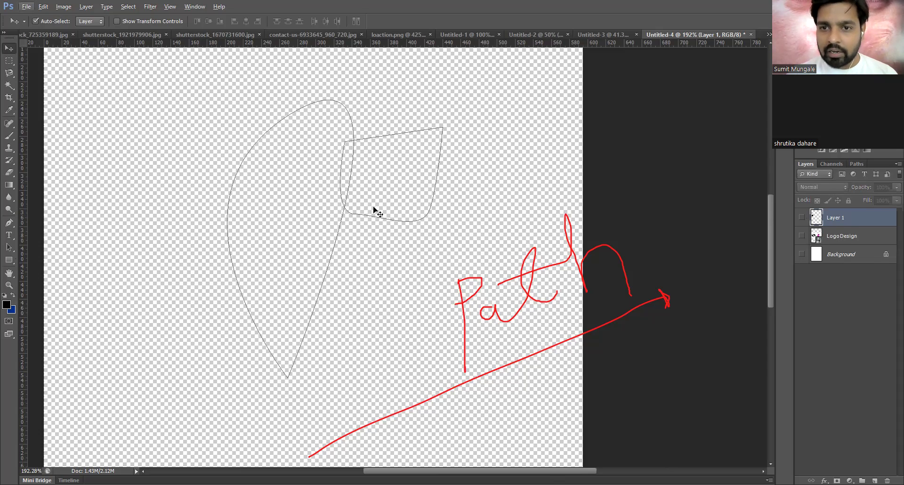
pyautogui.scroll(-1, 381, 275)
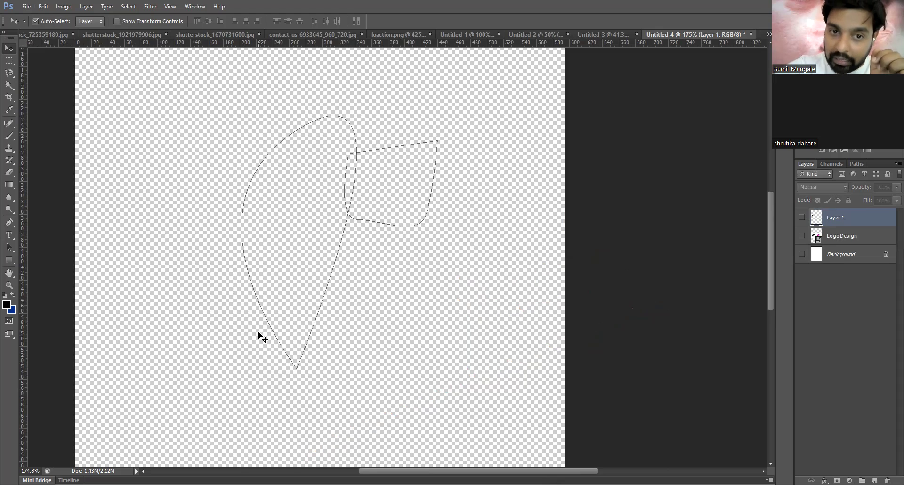
# - Load the teardrop and four-sided paths as a selection; fill attempts on the hidden layer are refused
pyautogui.hotkey('ctrl', 'Return')
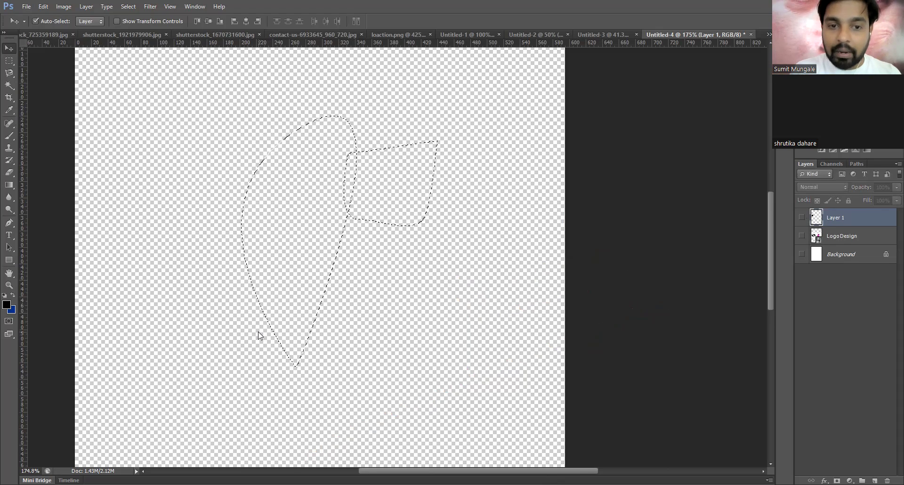
pyautogui.hotkey('alt', 'BackSpace')
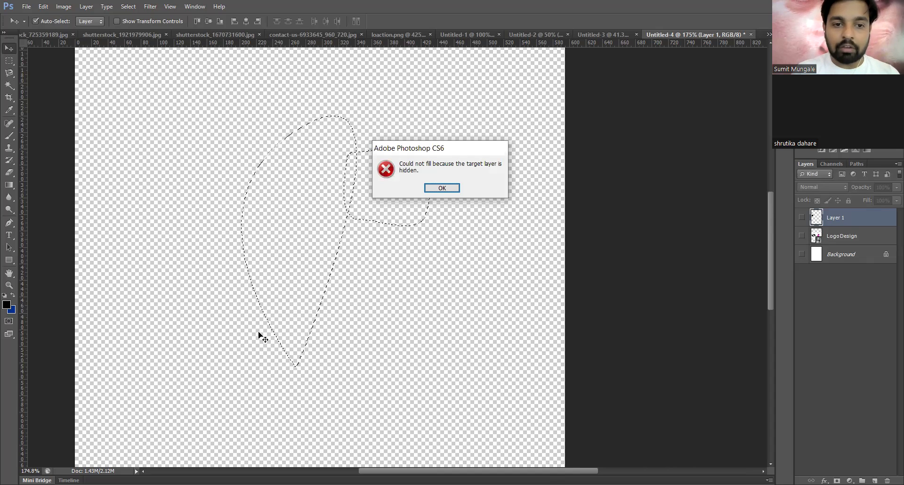
pyautogui.press('Return')
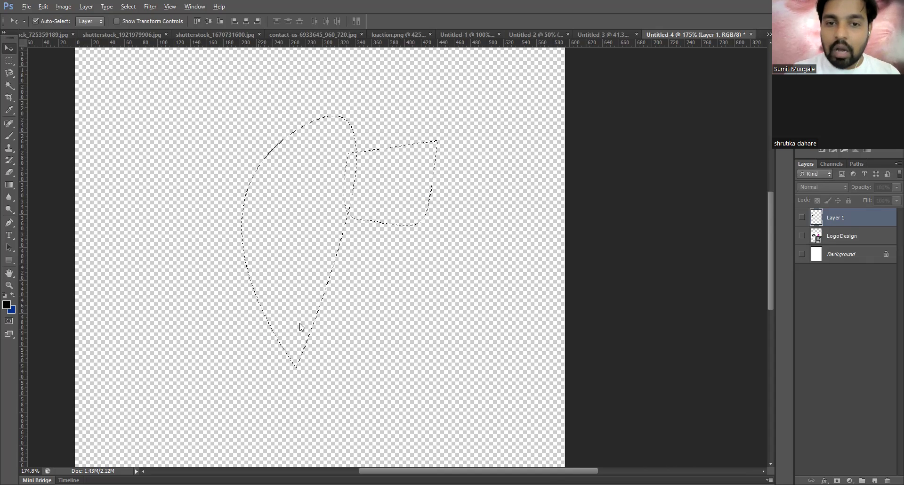
pyautogui.hotkey('alt', 'BackSpace')
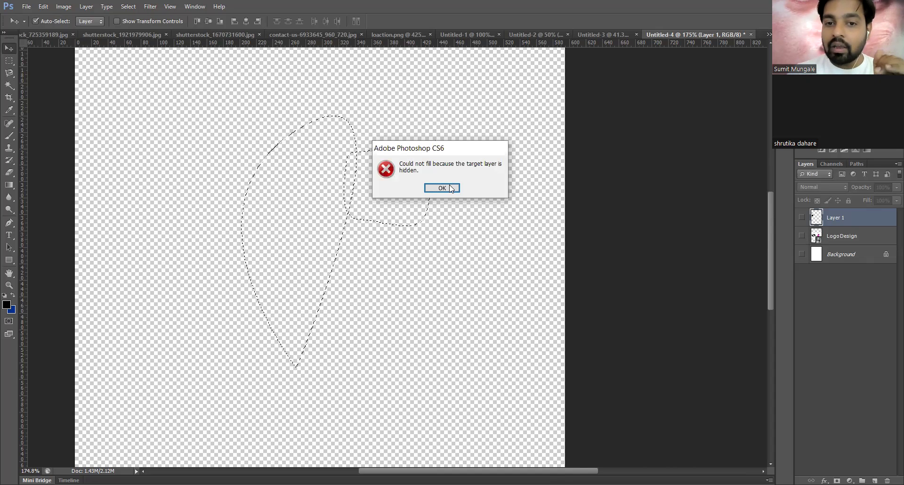
pyautogui.press('Return')
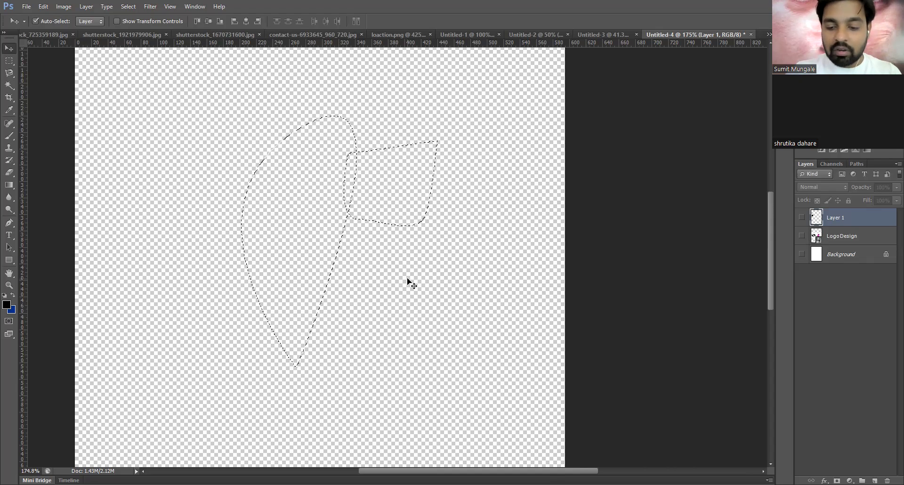
pyautogui.hotkey('alt', 'BackSpace')
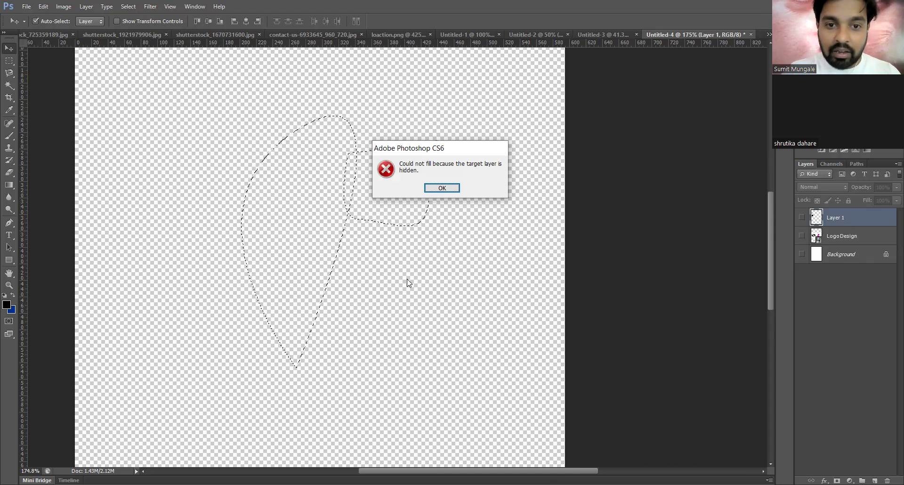
pyautogui.press('Return')
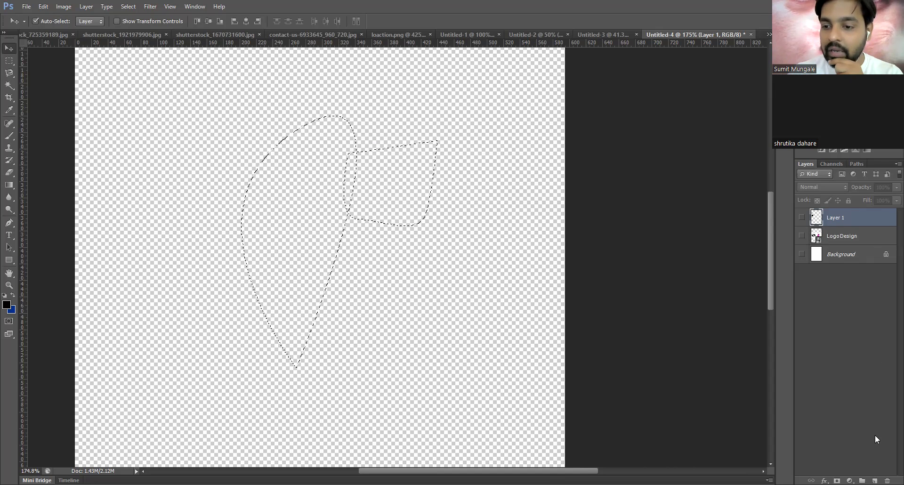
# - On a new layer, fill the path selection solid black using default colours
pyautogui.hotkey('ctrl', 'shift', 'alt', 'n')
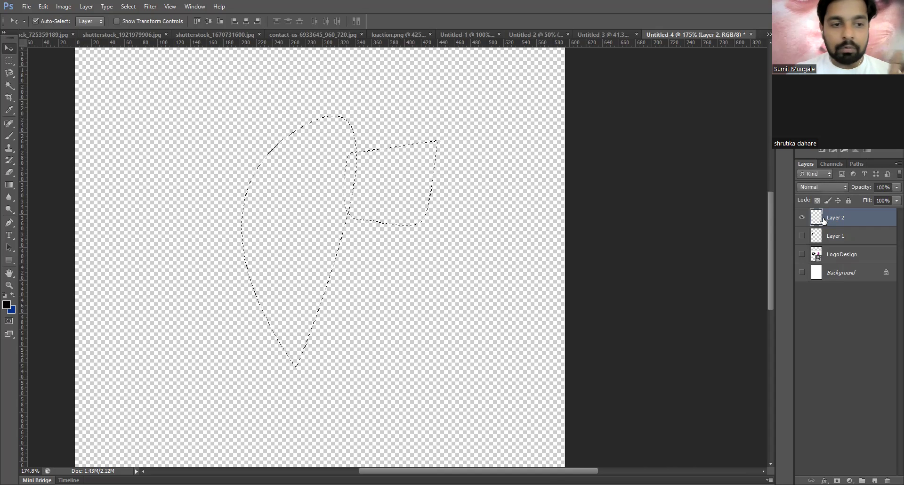
pyautogui.press('d')
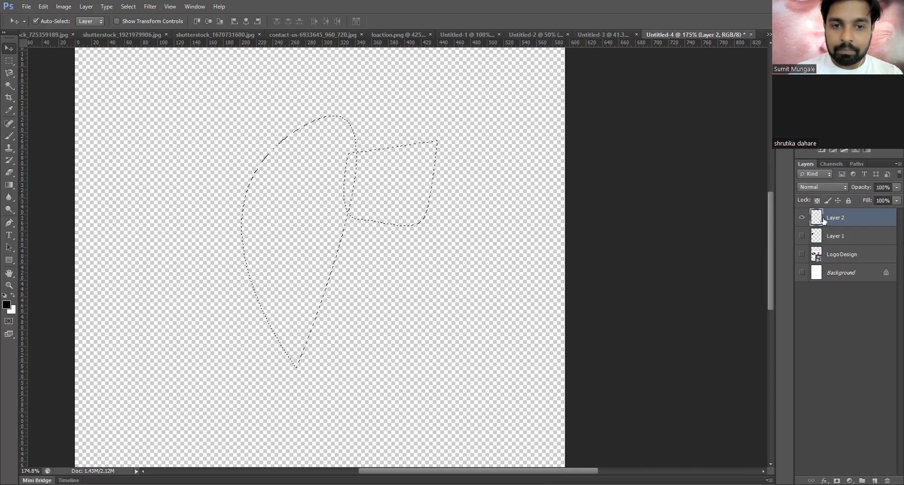
pyautogui.hotkey('ctrl', 'BackSpace')
pyautogui.hotkey('ctrl', 'd')
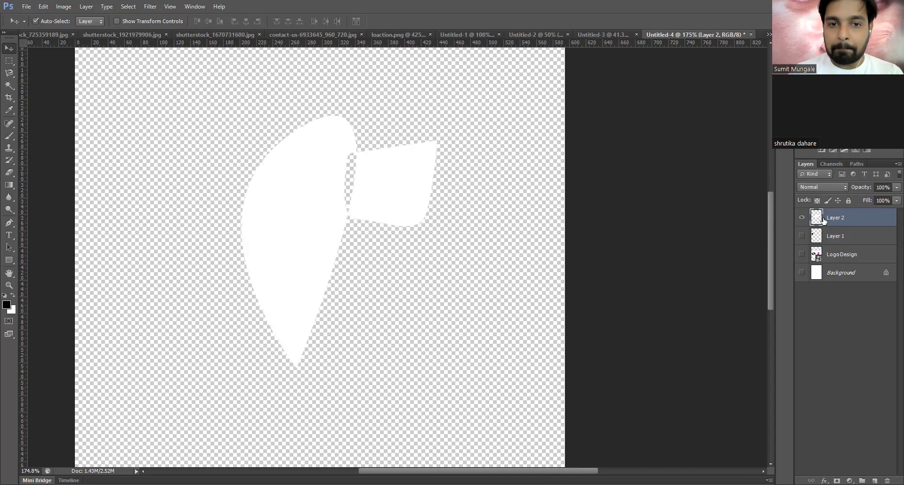
pyautogui.hotkey('ctrl', 'shift', 'd')
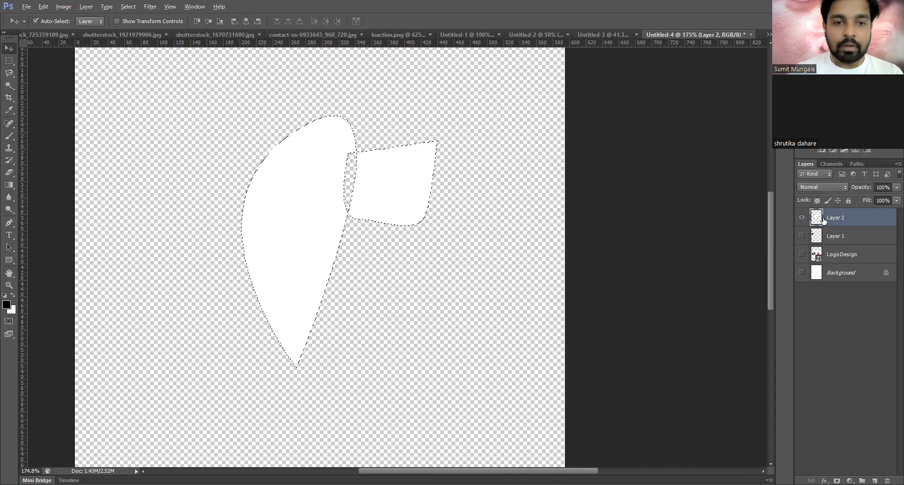
pyautogui.hotkey('alt', 'BackSpace')
pyautogui.hotkey('ctrl', 'd')
# - Fade part of the right four-sided black shape with the Eraser
pyautogui.moveTo(321, 210)
pyautogui.mouseDown()
pyautogui.moveTo(346, 212)
pyautogui.moveTo(338, 211)
pyautogui.mouseUp()
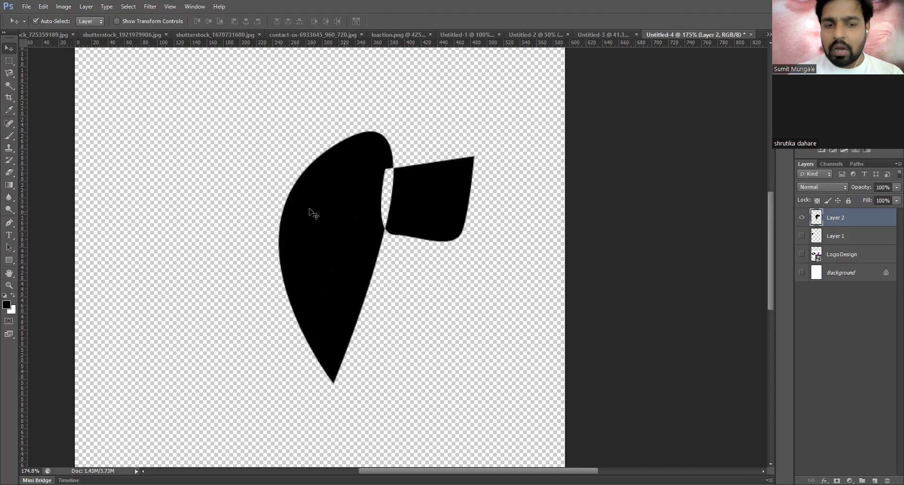
pyautogui.press('e')
pyautogui.hotkey('ctrl', 'z')
pyautogui.moveTo(411, 205)
pyautogui.mouseDown()
pyautogui.moveTo(397, 175)
pyautogui.moveTo(390, 192)
pyautogui.mouseUp()
# - Cut rectangular chunks out of the black shapes and try soft brush dabs around them
pyautogui.press('m')
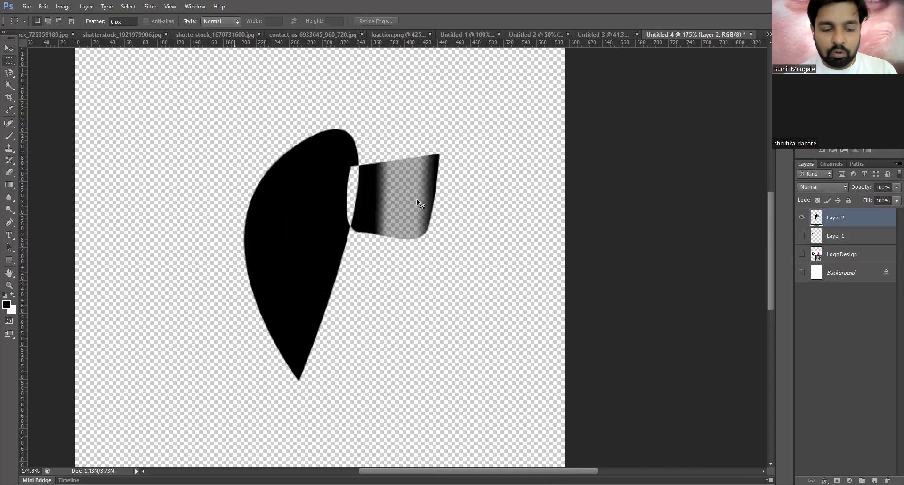
pyautogui.hotkey('ctrl', 'x')
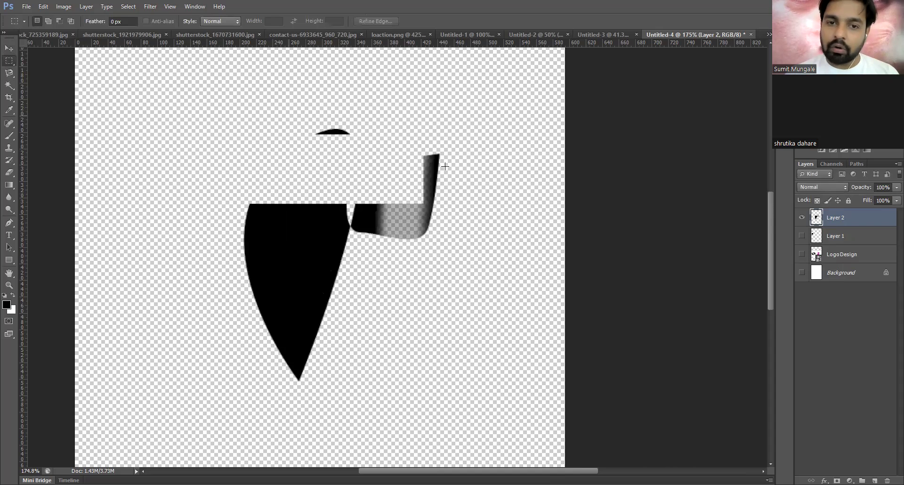
pyautogui.hotkey('ctrl', 'x')
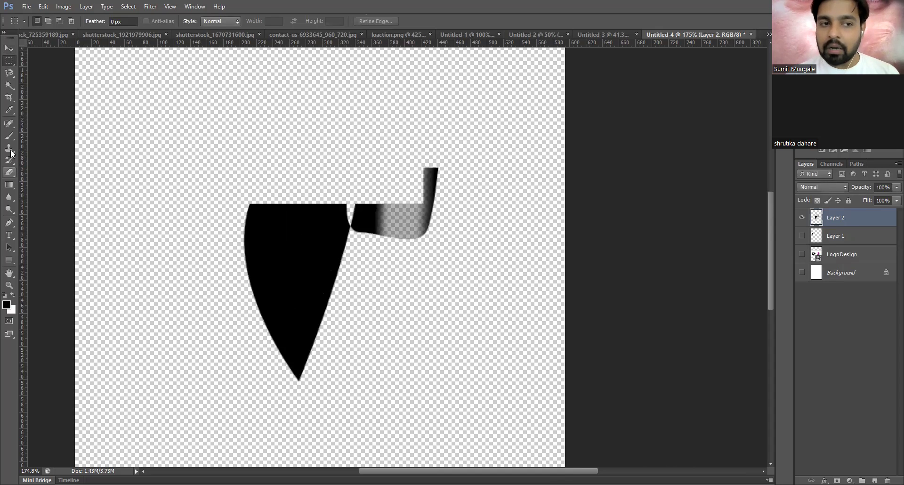
pyautogui.click(9, 136)
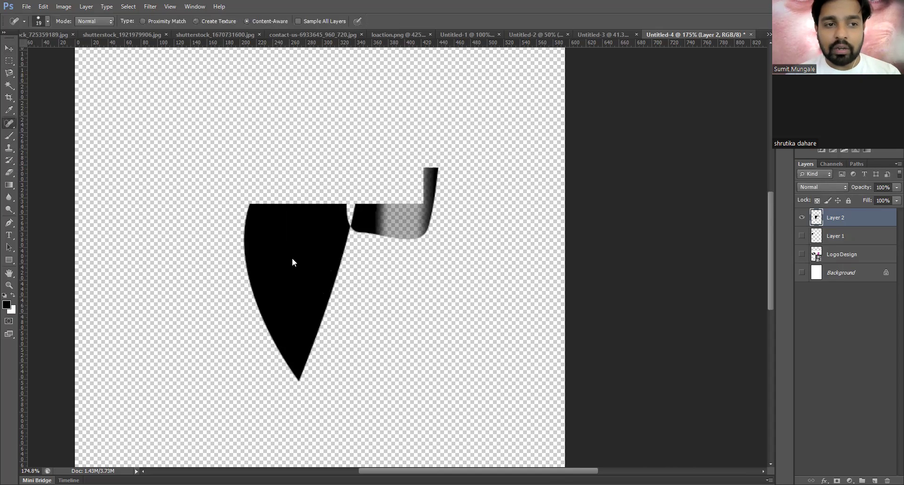
pyautogui.click(308, 250)
pyautogui.click(292, 252)
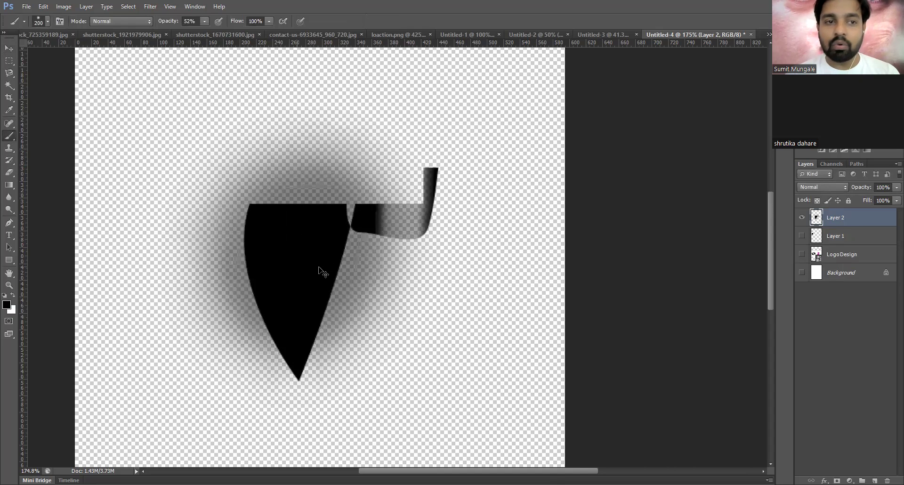
pyautogui.hotkey('ctrl', 'z')
# - Show the Background layer and step back in History until Layer 2 is gone
pyautogui.click(802, 272)
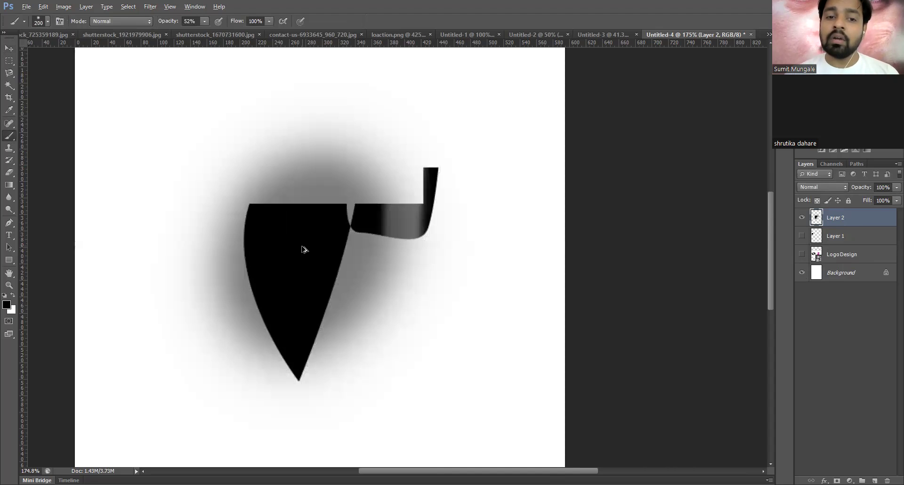
pyautogui.hotkey('ctrl', 'alt', 'z')
pyautogui.hotkey('ctrl', 'alt', 'z')
pyautogui.hotkey('ctrl', 'alt', 'z')
pyautogui.hotkey('ctrl', 'alt', 'z')
pyautogui.hotkey('ctrl', 'alt', 'z')
pyautogui.hotkey('ctrl', 'alt', 'z')
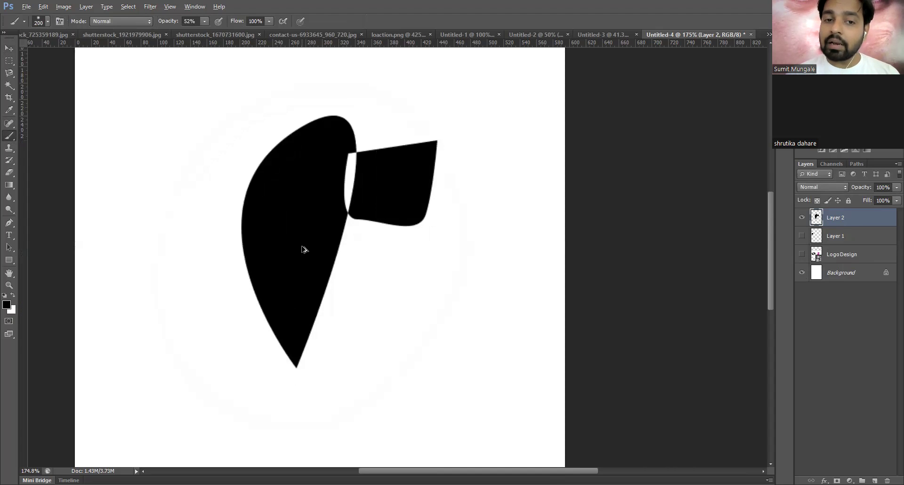
pyautogui.hotkey('ctrl', 'alt', 'z')
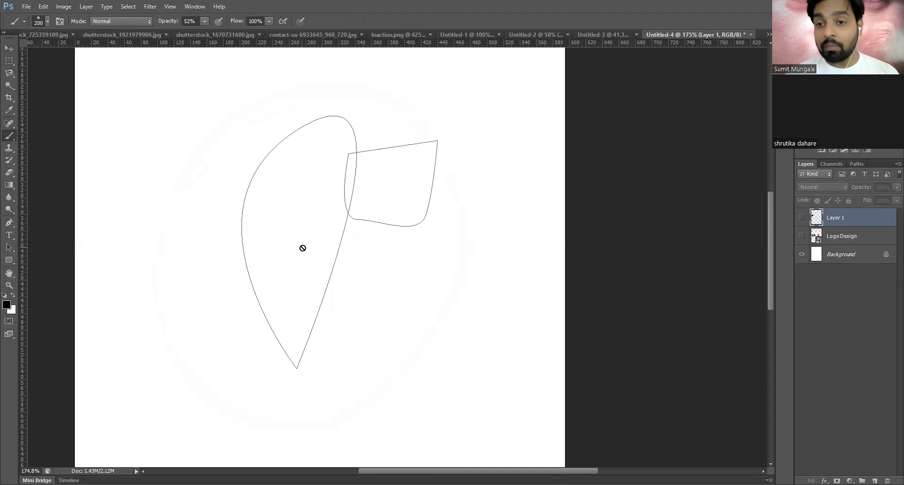
# - Drag the four-sided path onto the middle of the leaf path, then load both as a selection
pyautogui.click(9, 48)
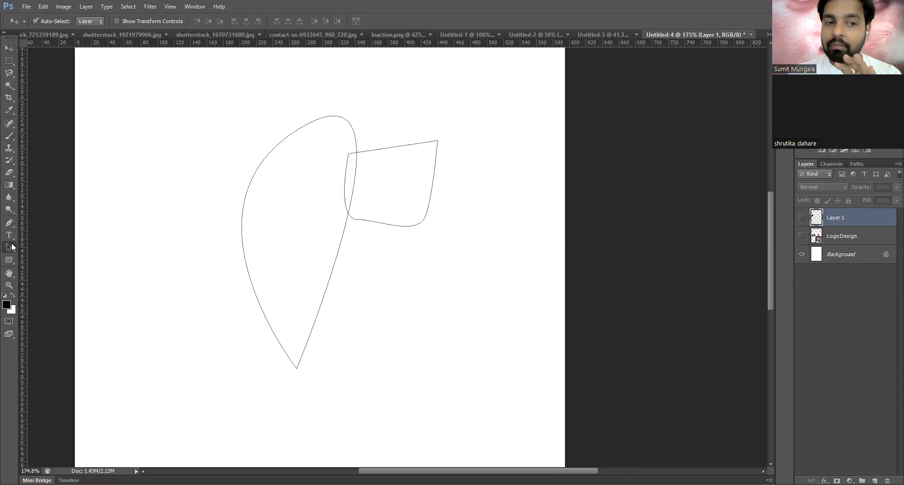
pyautogui.click(9, 247)
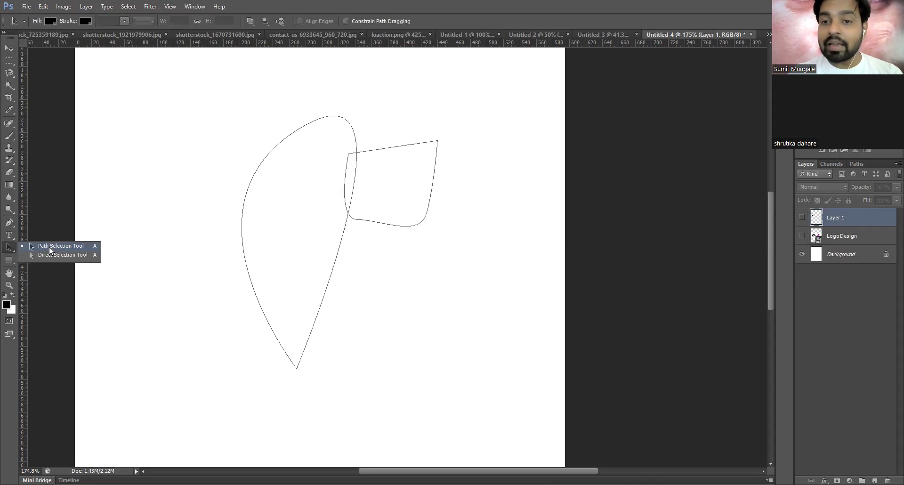
pyautogui.moveTo(316, 243); pyautogui.dragTo(295, 137)
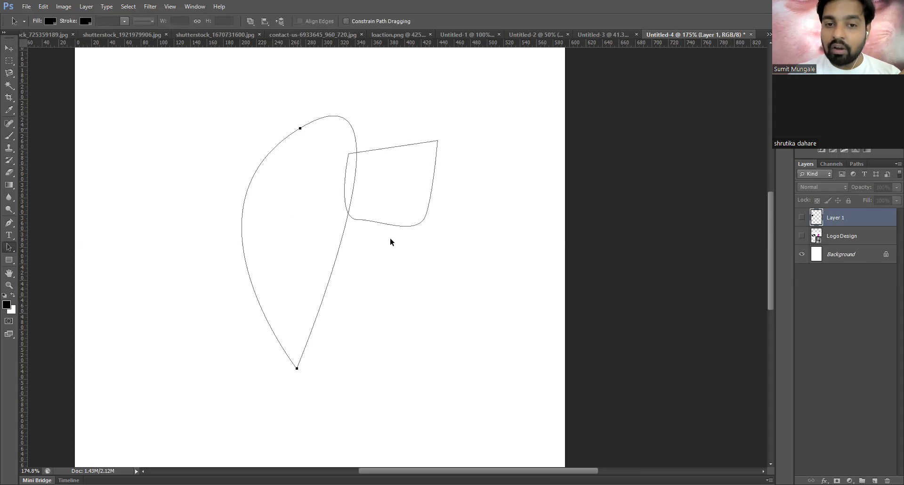
pyautogui.click(414, 225)
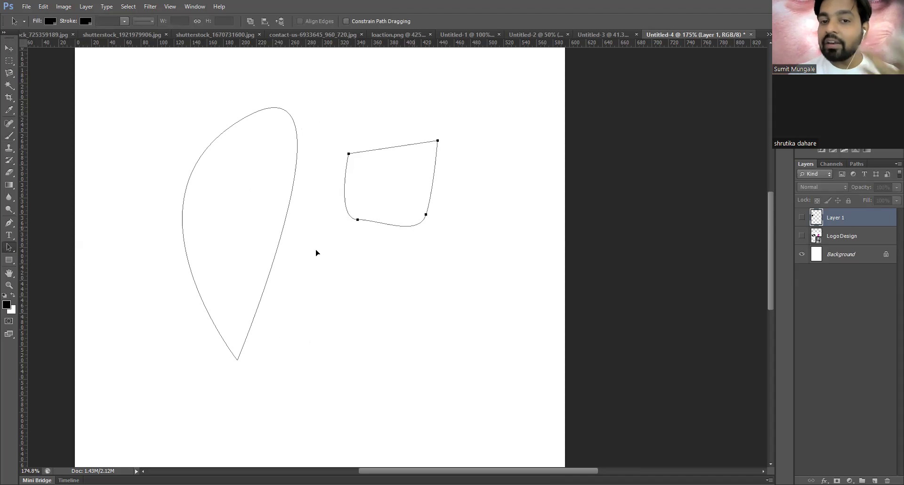
pyautogui.moveTo(414, 229); pyautogui.dragTo(324, 248)
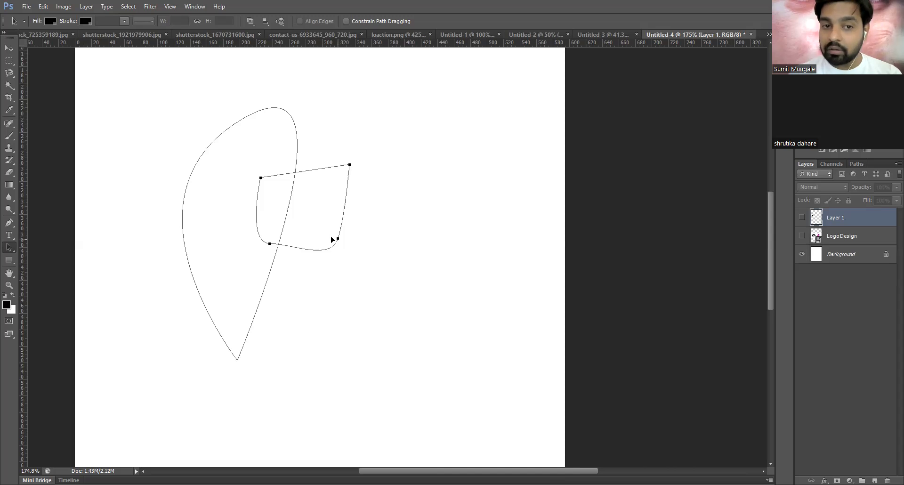
pyautogui.moveTo(338, 238); pyautogui.dragTo(325, 237)
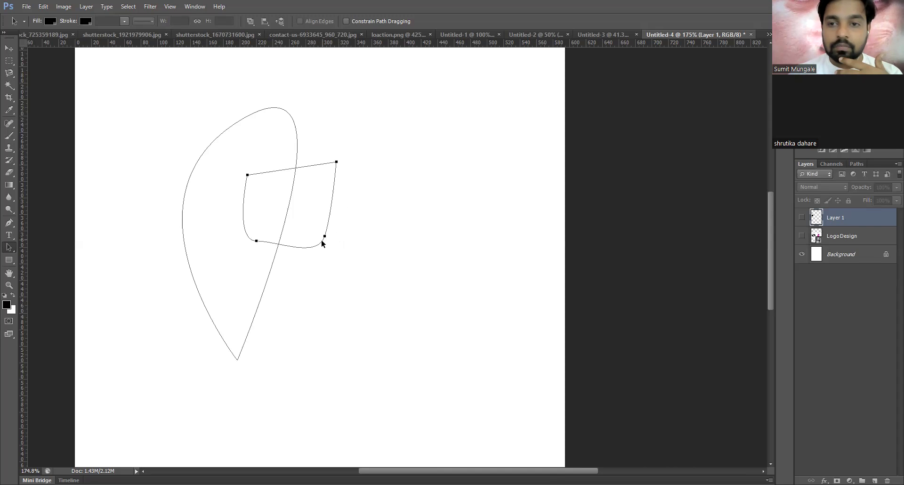
pyautogui.hotkey('ctrl', 'Return')
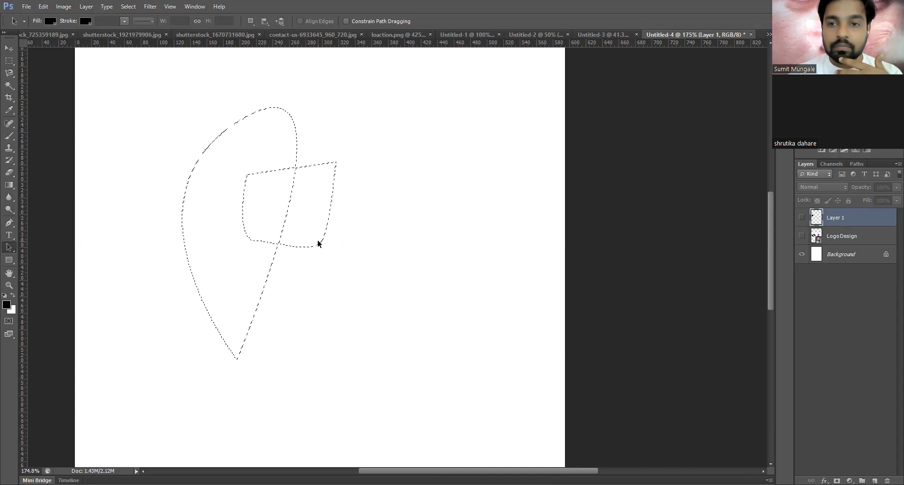
# - Dismiss the hidden-layer error, test a black fill on a new layer, then undo to the path outlines
pyautogui.hotkey('alt', 'BackSpace')
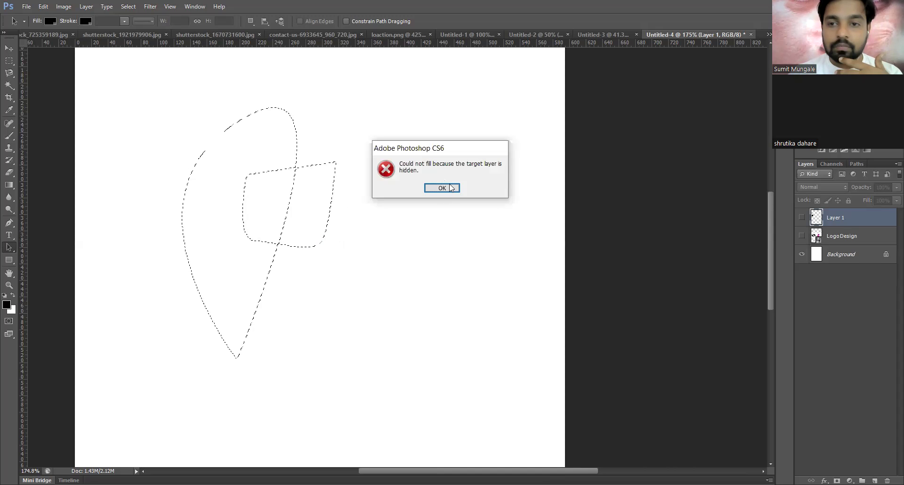
pyautogui.press('Return')
pyautogui.click(875, 481)
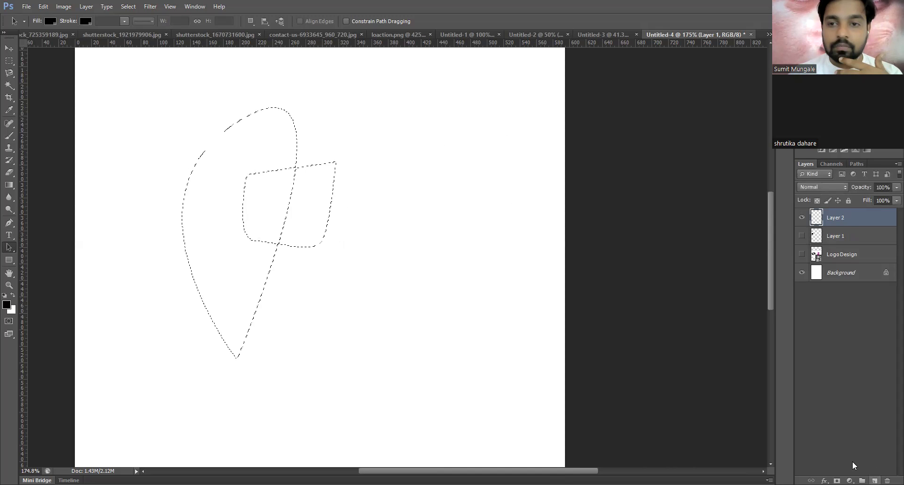
pyautogui.hotkey('alt', 'BackSpace')
pyautogui.hotkey('ctrl', 'd')
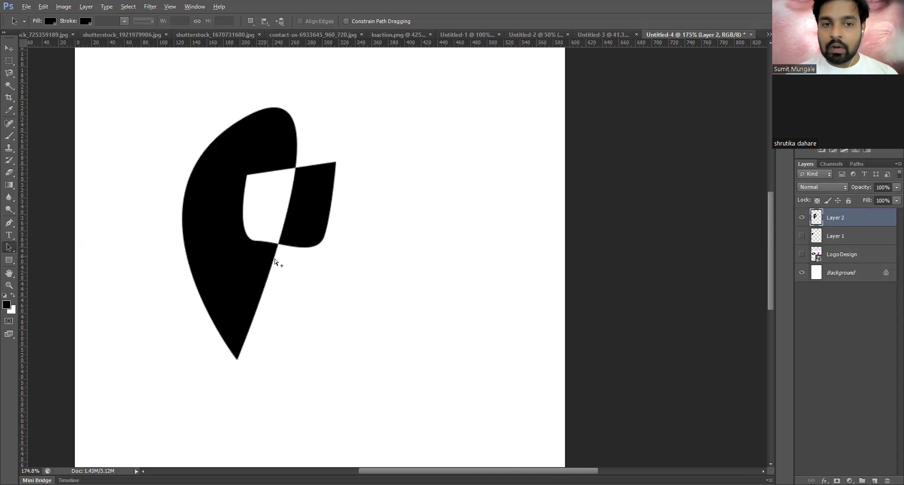
pyautogui.hotkey('ctrl', 'alt', 'z')
pyautogui.hotkey('ctrl', 'alt', 'z')
pyautogui.hotkey('ctrl', 'alt', 'z')
pyautogui.hotkey('ctrl', 'alt', 'z')
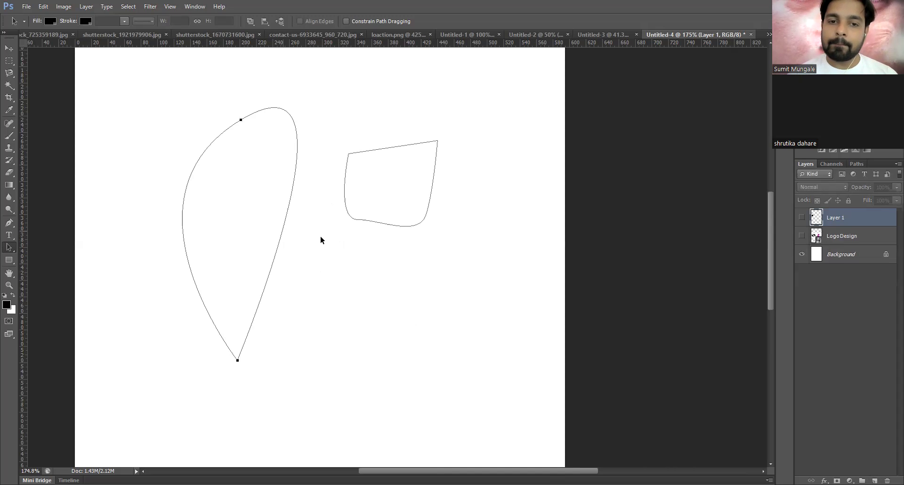
# - Delete the four-sided path, move the teardrop path right, and hide the Background layer
pyautogui.moveTo(394, 273); pyautogui.dragTo(459, 181)
pyautogui.press('Delete')
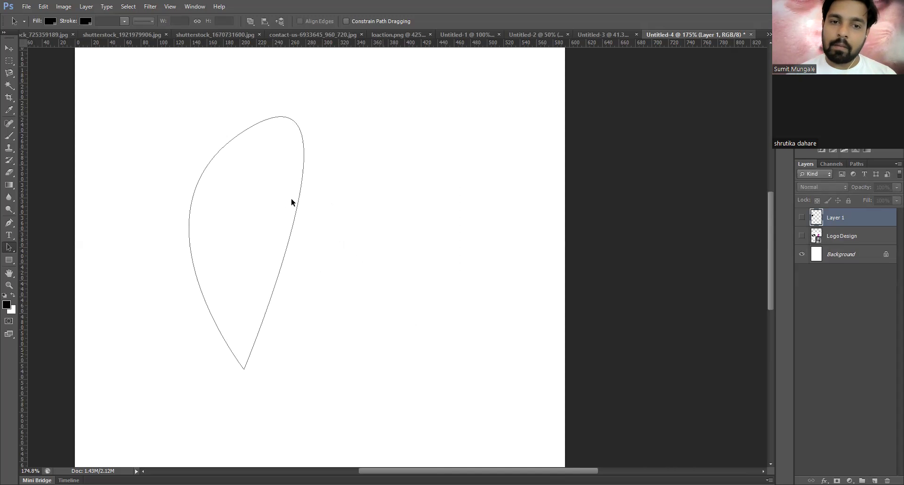
pyautogui.moveTo(295, 213); pyautogui.dragTo(349, 215)
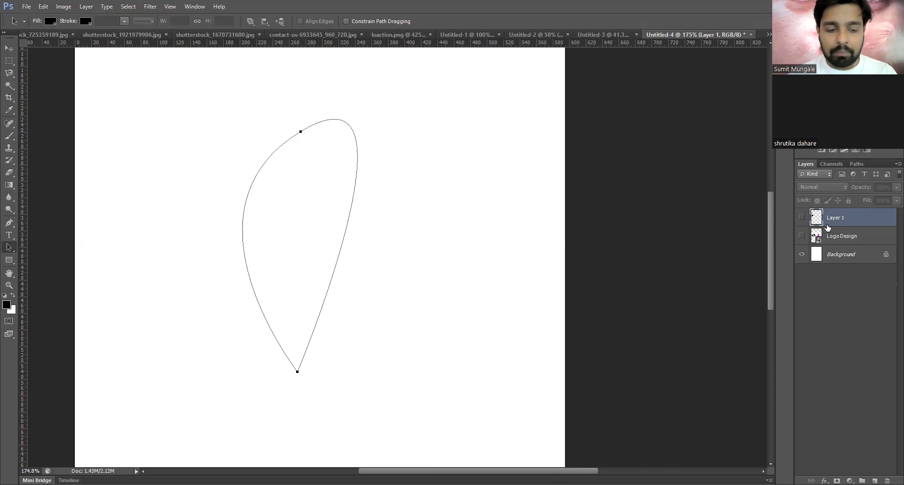
pyautogui.click(802, 254)
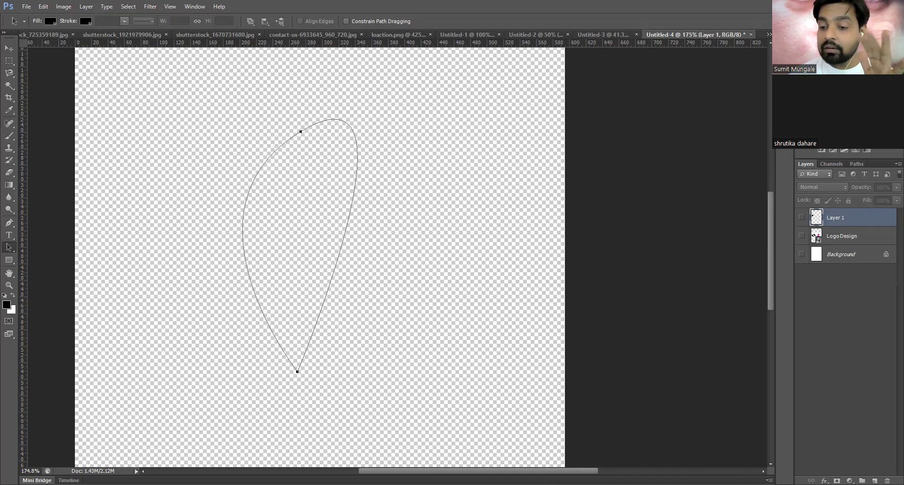
# - Show the white Background again, test a black fill of the leaf selection, then undo to the path
pyautogui.click(875, 480)
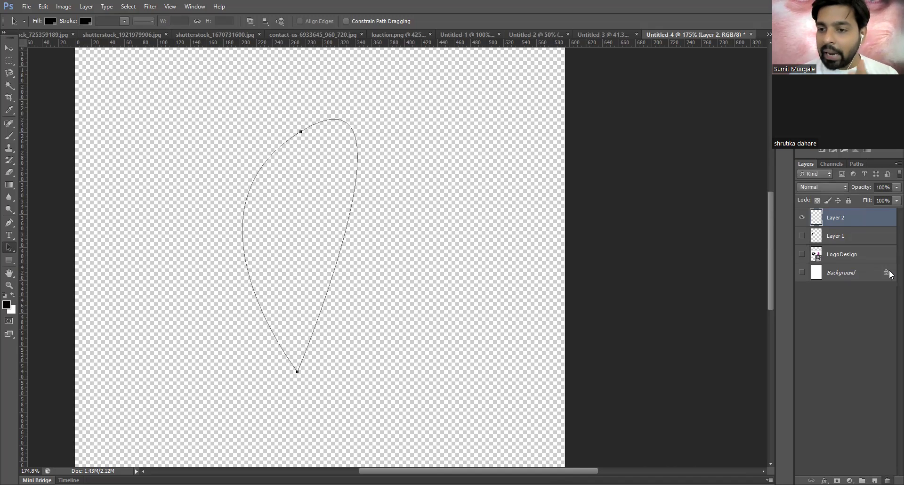
pyautogui.hotkey('ctrl', 'z')
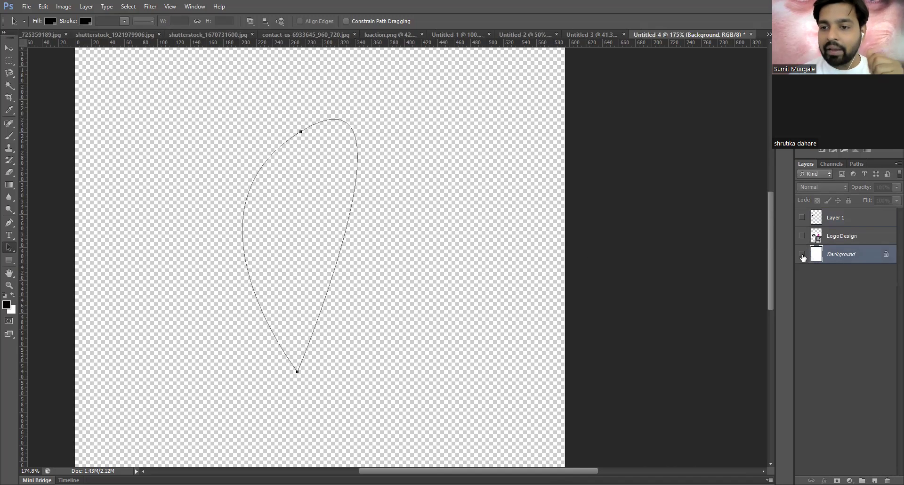
pyautogui.click(802, 254)
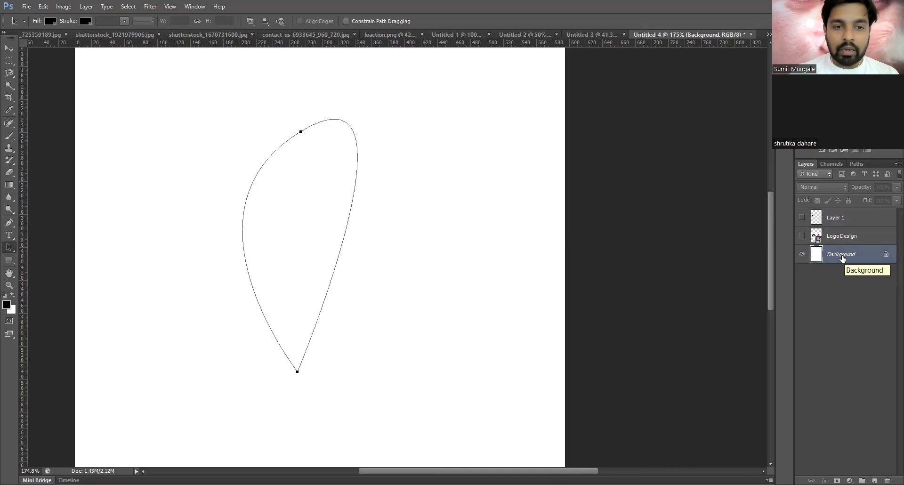
pyautogui.hotkey('ctrl', 'Return')
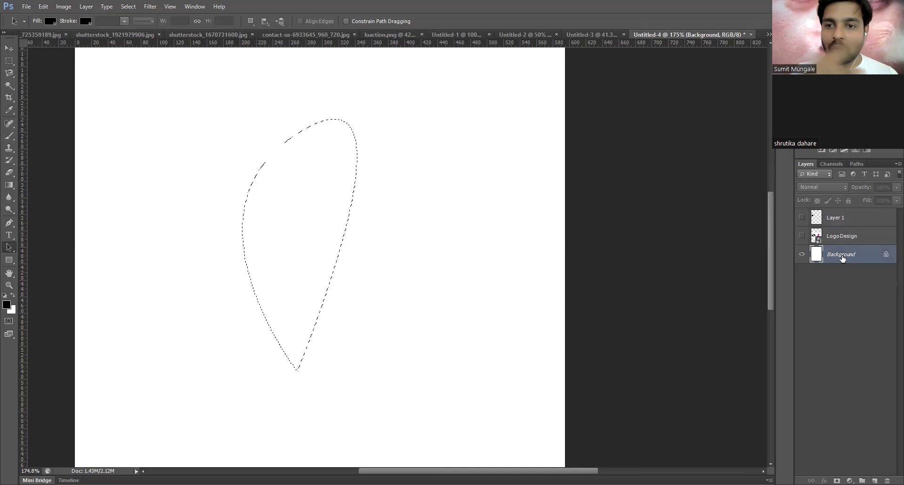
pyautogui.hotkey('alt', 'BackSpace')
pyautogui.hotkey('ctrl', 'd')
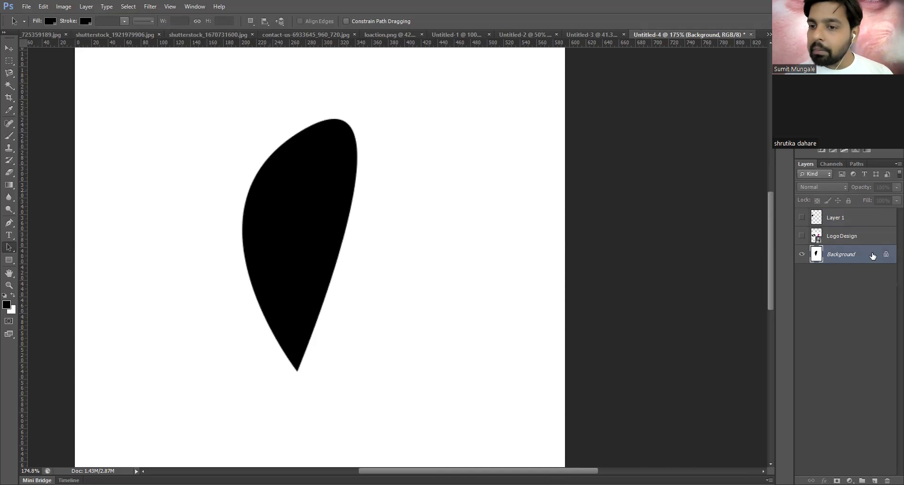
pyautogui.hotkey('ctrl', 'alt', 'z')
pyautogui.hotkey('ctrl', 'alt', 'z')
pyautogui.hotkey('ctrl', 'alt', 'z')
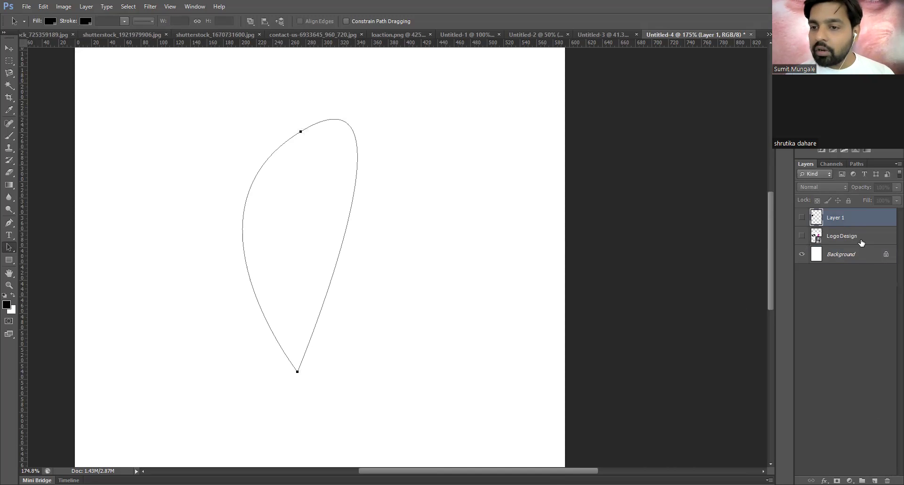
# - Show and rasterize the LogoDesign layer, with the leaf path loaded as a selection
pyautogui.click(861, 237)
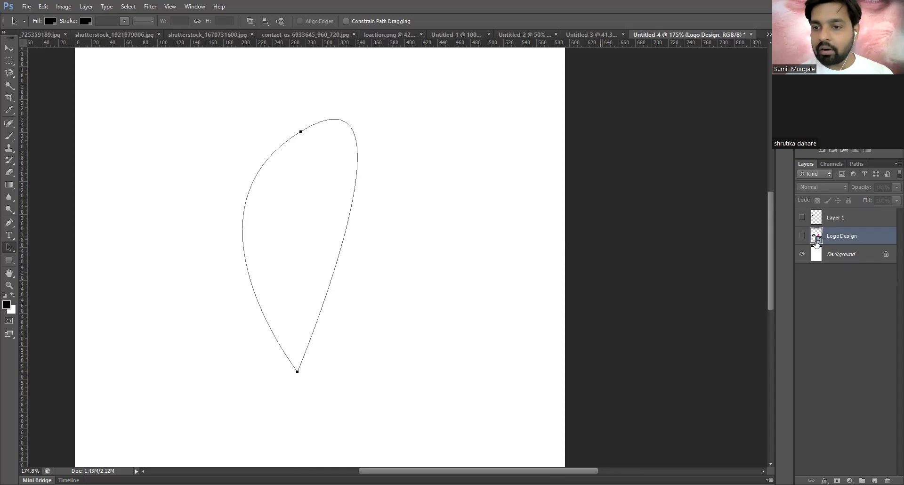
pyautogui.click(802, 236)
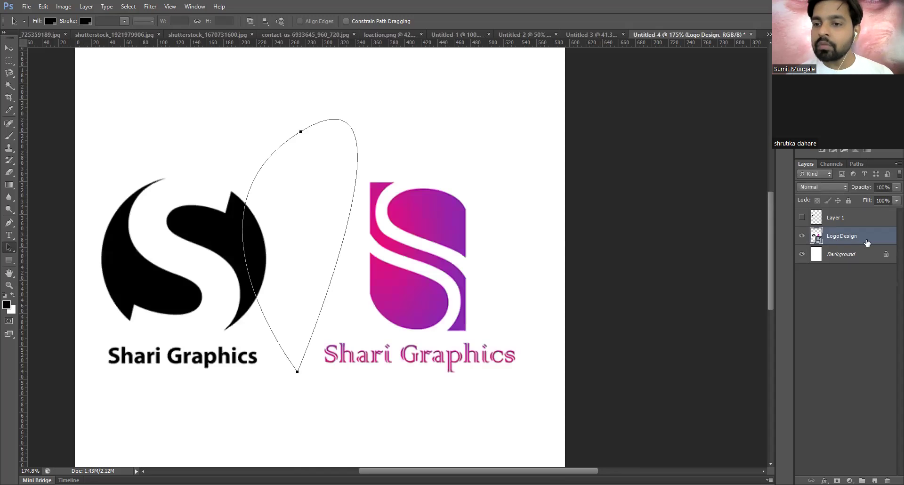
pyautogui.hotkey('ctrl', 'Return')
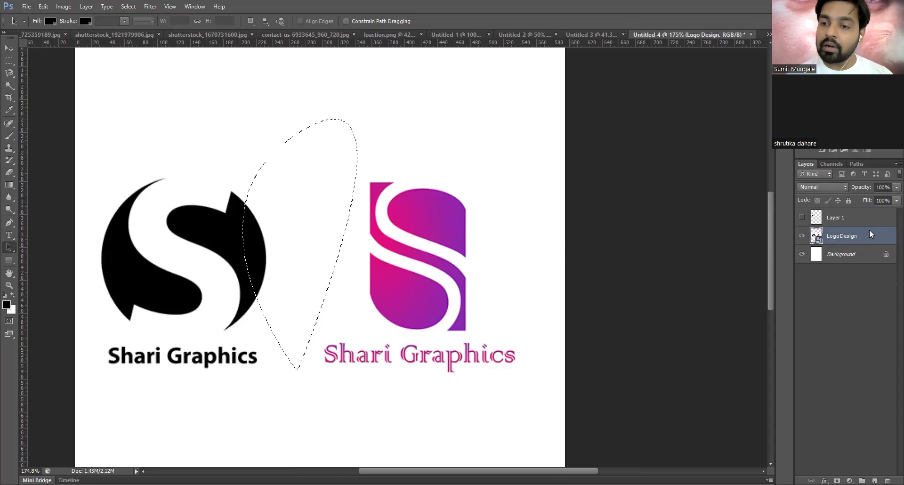
pyautogui.rightClick(795, 233)
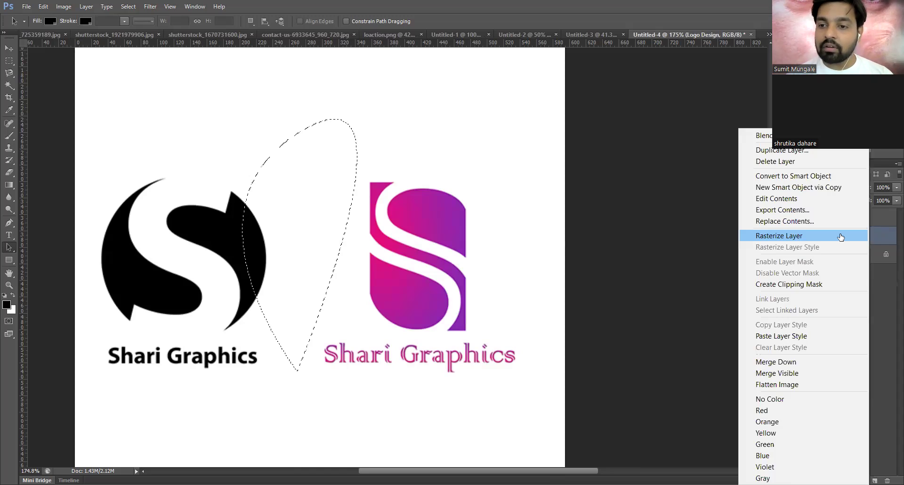
pyautogui.click(841, 236)
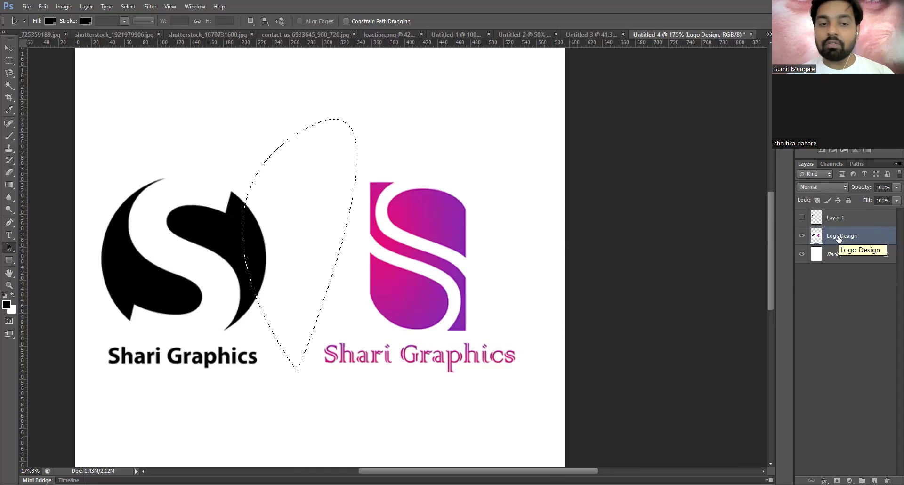
# - Fill the leaf selection black over the logos, then undo the fill
pyautogui.hotkey('alt', 'BackSpace')
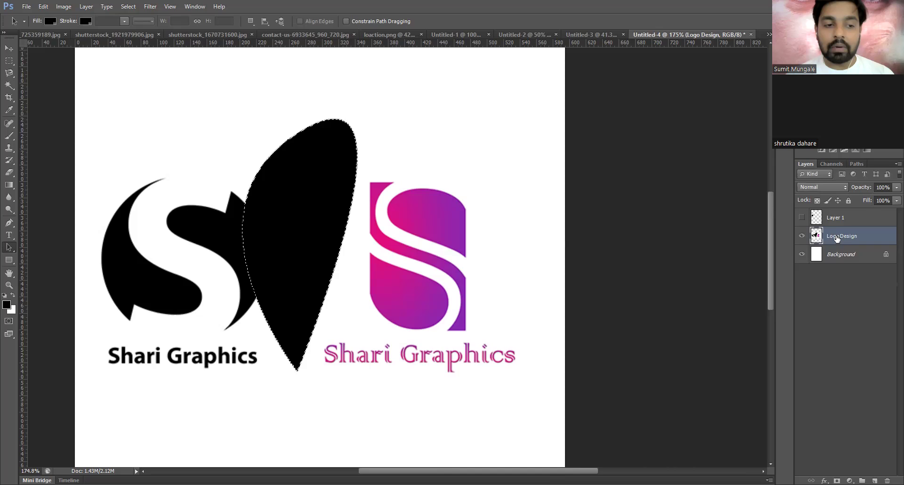
pyautogui.hotkey('ctrl', 'd')
pyautogui.hotkey('ctrl', 'alt', 'z')
pyautogui.hotkey('ctrl', 'alt', 'z')
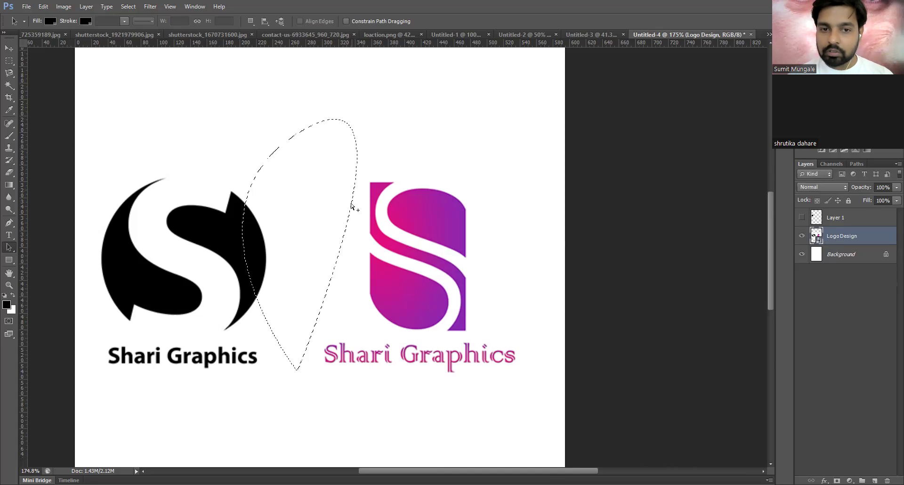
pyautogui.hotkey('ctrl', 'alt', 'z')
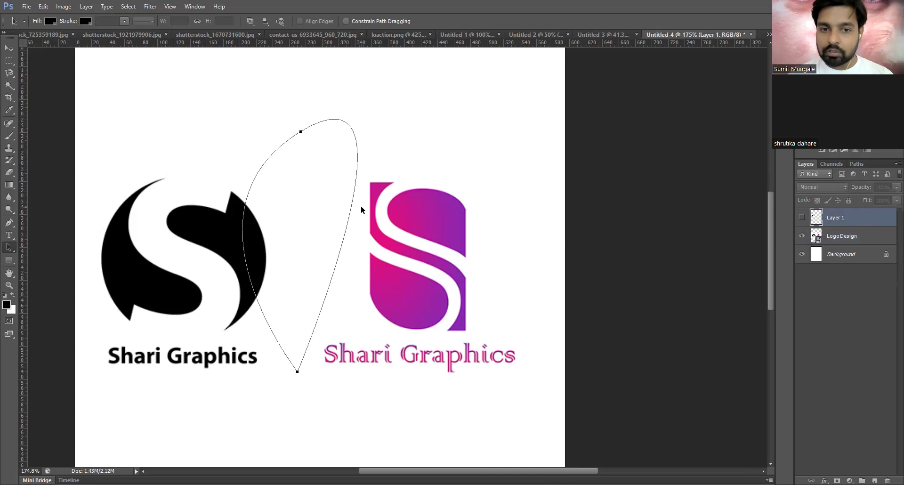
# - Show Layer 1 and step back through earlier edits until the path outlines are gone
pyautogui.click(802, 218)
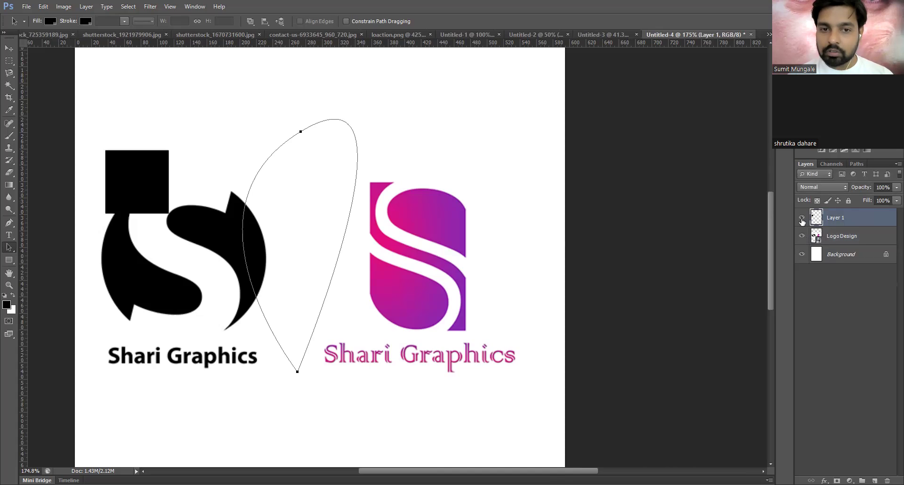
pyautogui.hotkey('ctrl', 'alt', 'z')
pyautogui.hotkey('ctrl', 'alt', 'z')
pyautogui.hotkey('ctrl', 'alt', 'z')
pyautogui.hotkey('ctrl', 'alt', 'z')
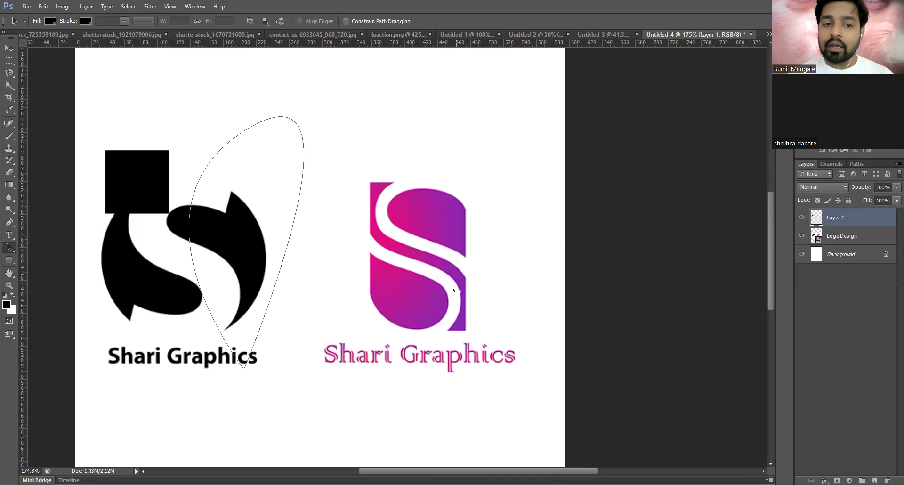
pyautogui.hotkey('ctrl', 'alt', 'z')
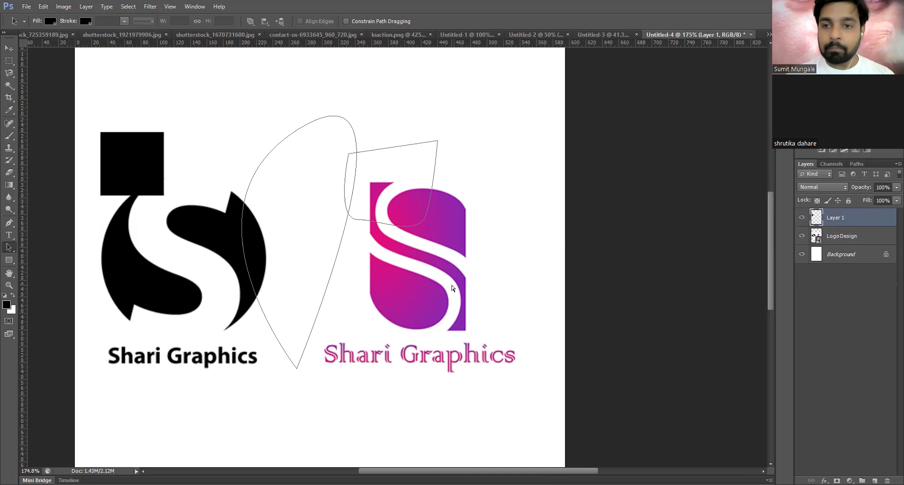
pyautogui.hotkey('ctrl', 'alt', 'z')
pyautogui.hotkey('ctrl', 'alt', 'z')
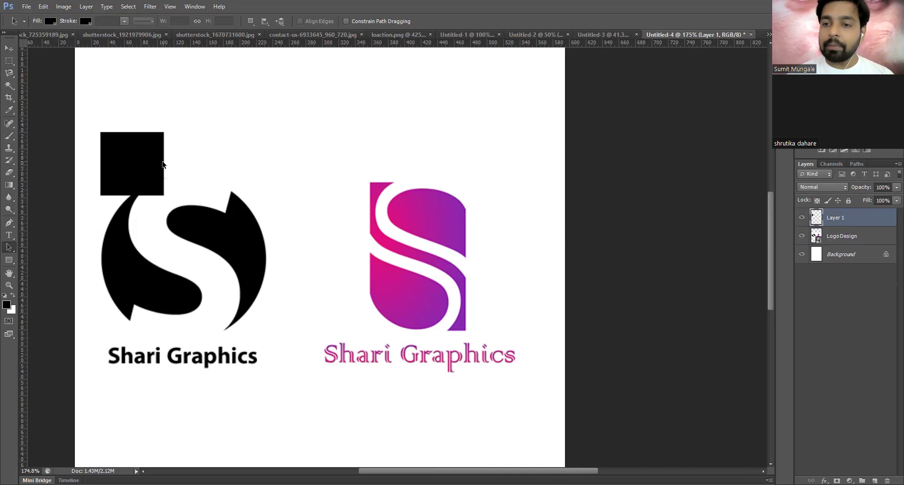
# - Delete the LogoDesign layer and Layer 1 with its black square
pyautogui.click(876, 233)
pyautogui.press('Delete')
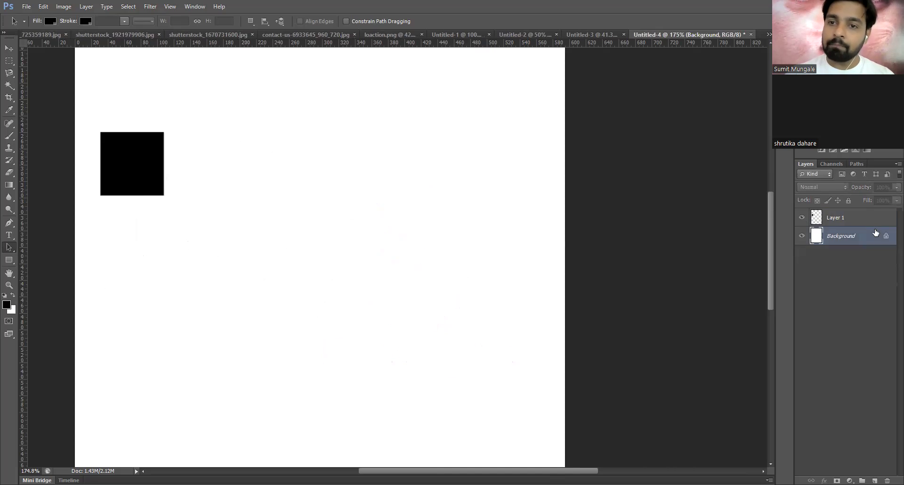
pyautogui.click(854, 217)
pyautogui.press('Delete')
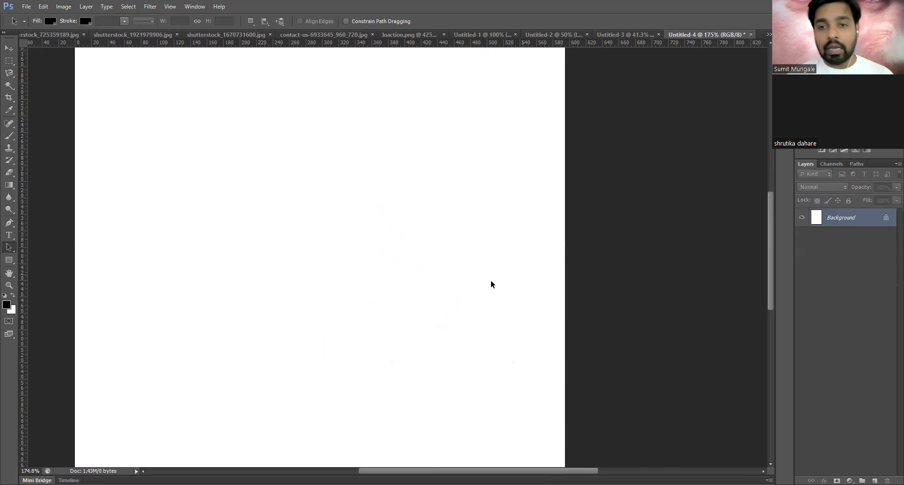
# - Draw a closed five-anchor pentagon path with the Pen tool
pyautogui.press('p')
pyautogui.click(323, 131)
pyautogui.click(129, 234)
pyautogui.click(219, 351)
pyautogui.click(468, 285)
pyautogui.click(454, 179)
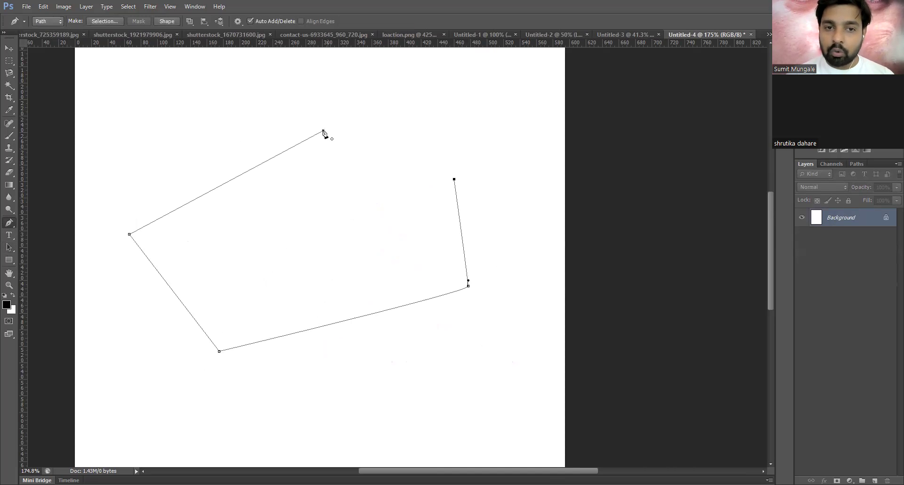
pyautogui.click(323, 131)
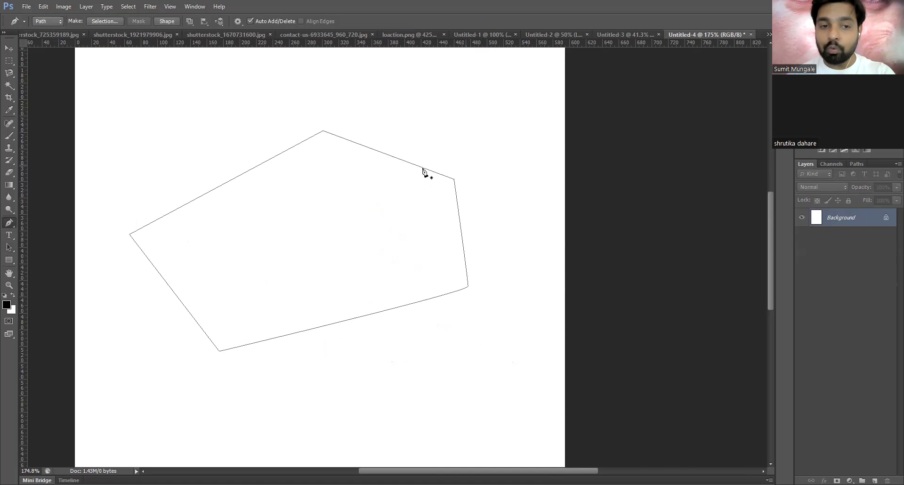
# - Using Direct Selection, shift the pentagon path up and to the right
pyautogui.click(12, 259)
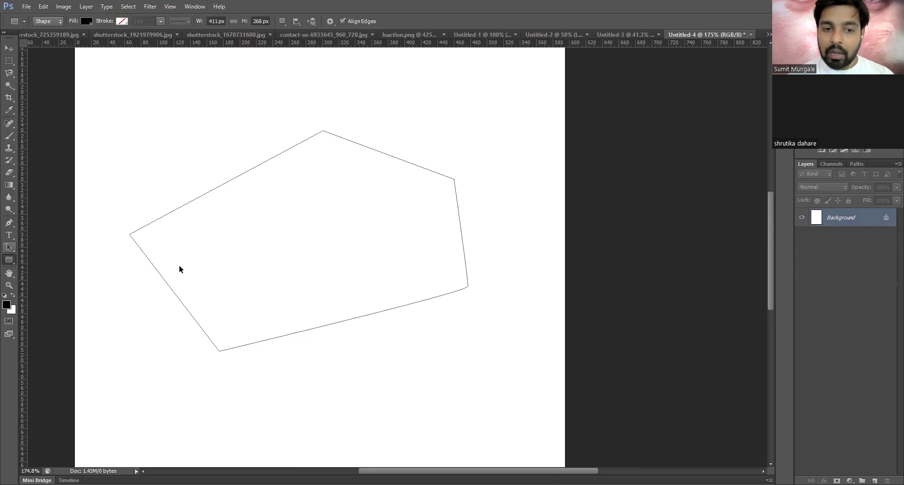
pyautogui.press('a')
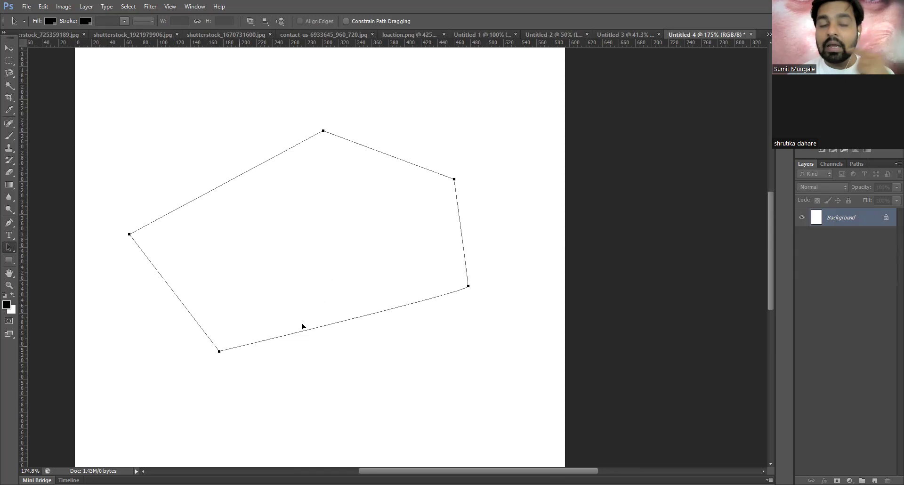
pyautogui.moveTo(302, 326); pyautogui.dragTo(365, 304)
pyautogui.click(9, 48)
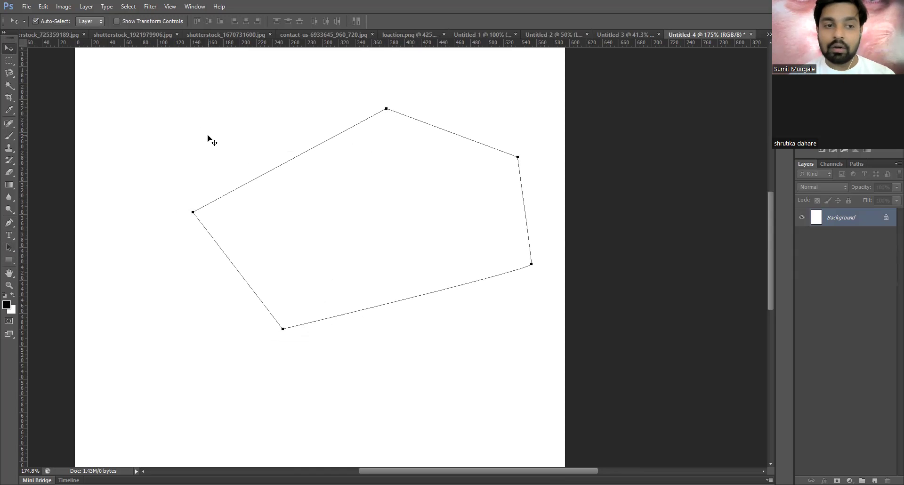
# - With Direct Selection, nudge the left and bottom anchors and pull the right anchor inward
pyautogui.click(9, 237)
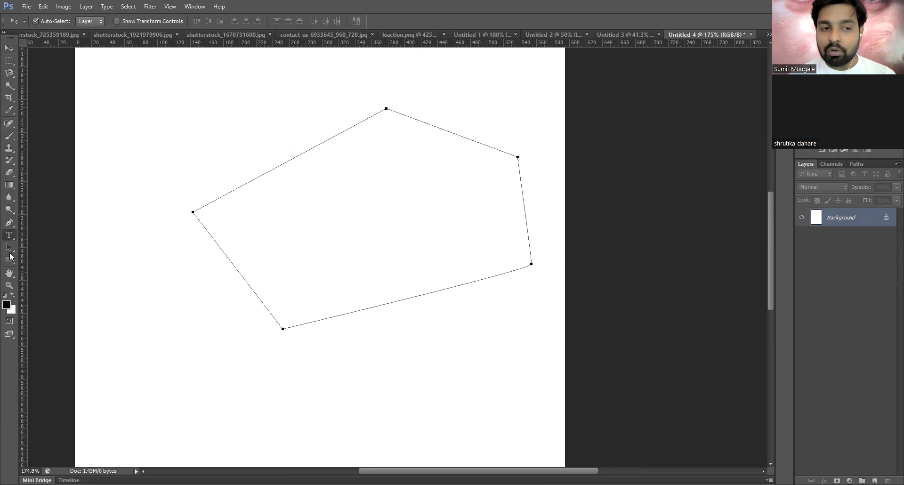
pyautogui.click(10, 248)
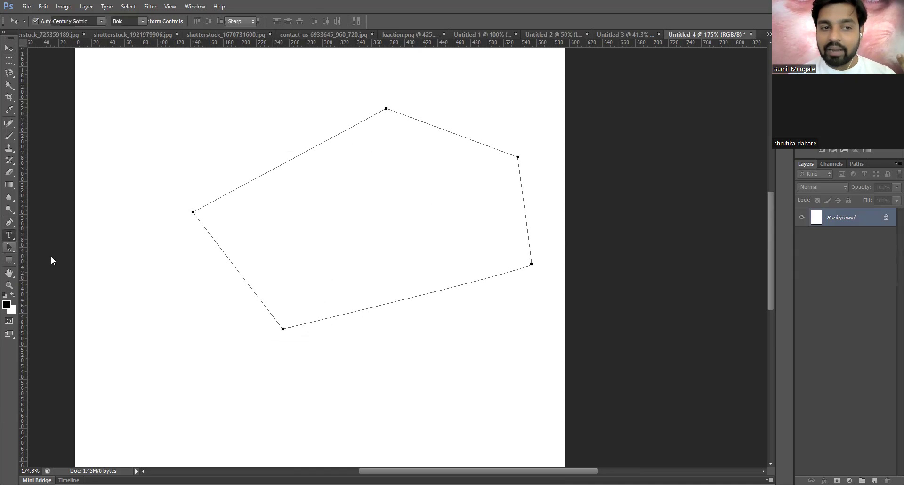
pyautogui.click(51, 254)
pyautogui.moveTo(154, 169); pyautogui.dragTo(409, 356)
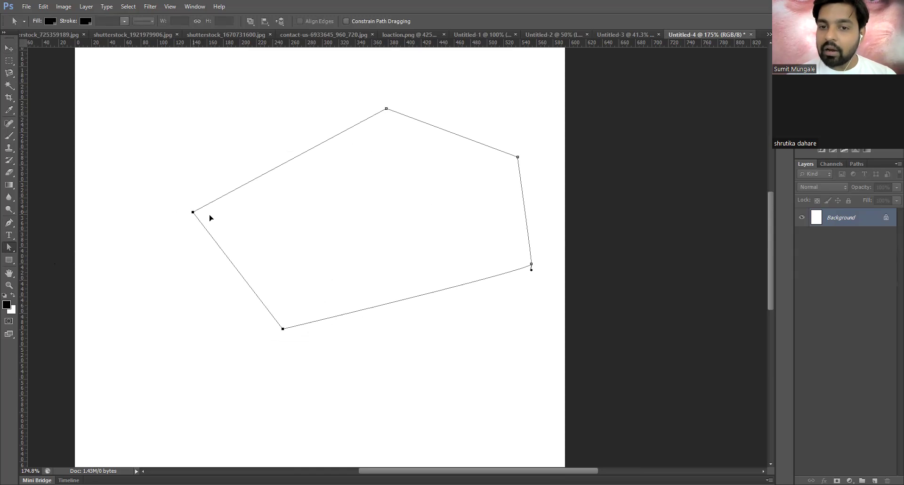
pyautogui.moveTo(193, 211); pyautogui.dragTo(210, 216)
pyautogui.moveTo(531, 264); pyautogui.dragTo(454, 314)
# - Reposition the top anchor up-left and the top-right anchor down-left
pyautogui.click(518, 157)
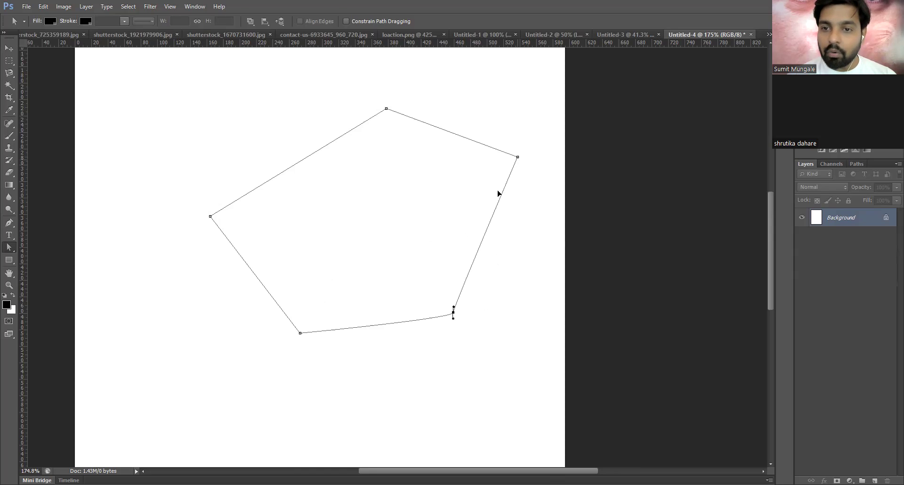
pyautogui.moveTo(387, 109); pyautogui.dragTo(349, 151)
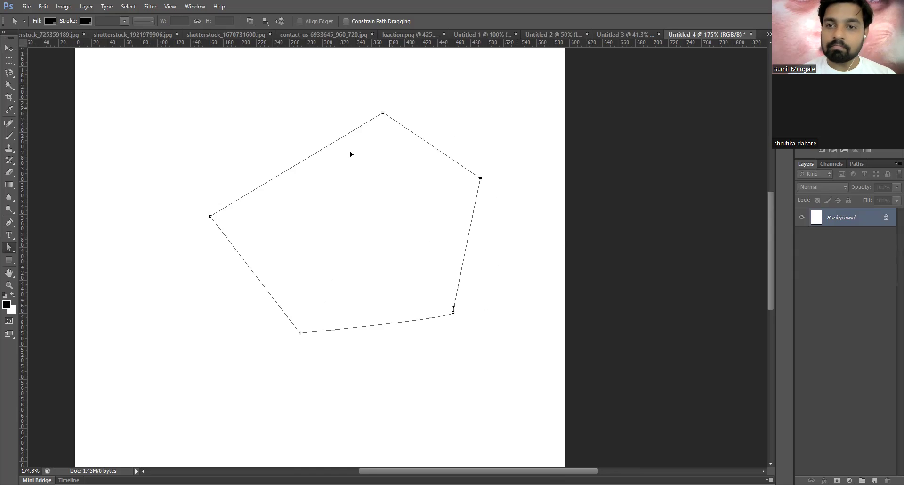
pyautogui.moveTo(314, 124); pyautogui.dragTo(322, 124)
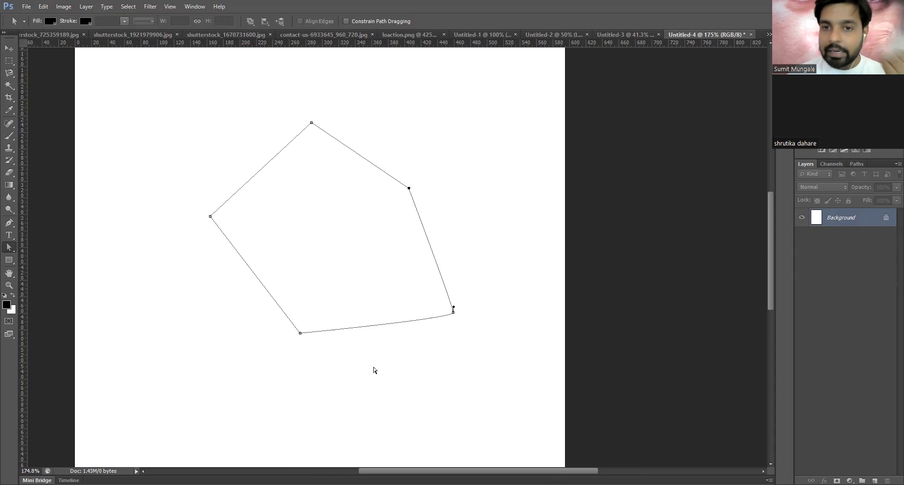
pyautogui.moveTo(408, 188); pyautogui.dragTo(472, 149)
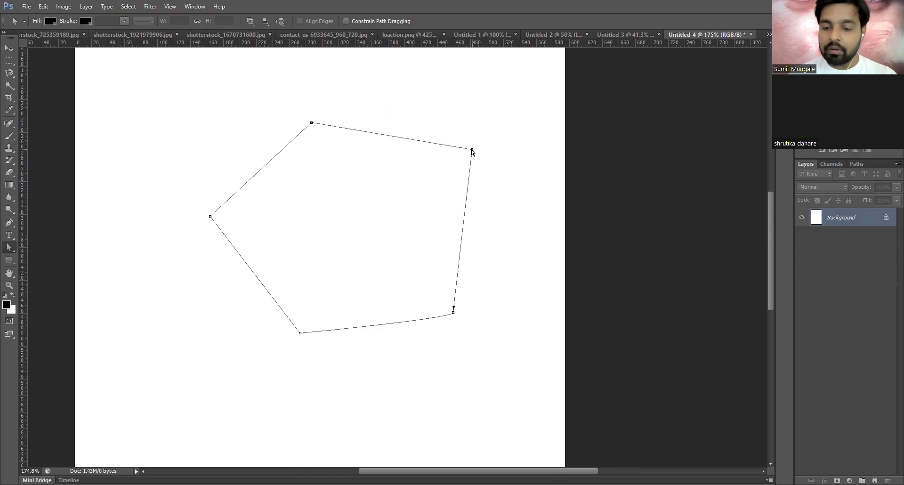
# - Try deleting the top-right and left anchor points, restoring the top-right one
pyautogui.press('Delete')
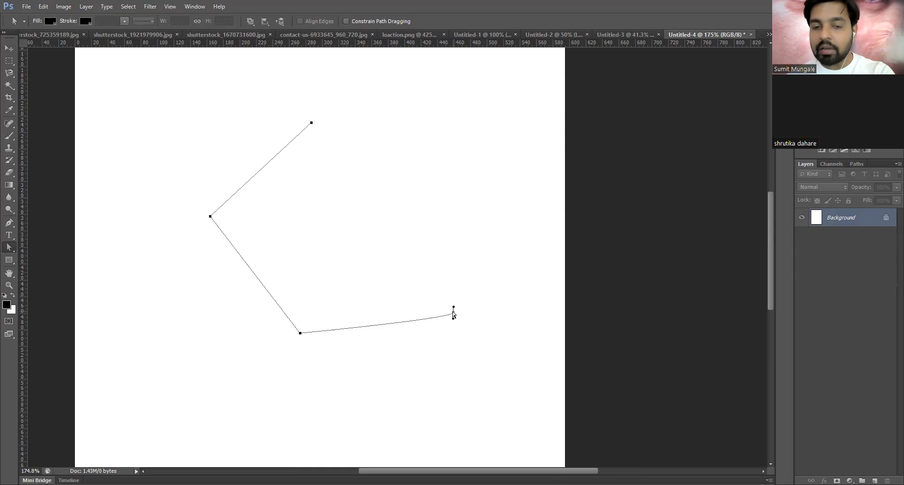
pyautogui.press('Delete')
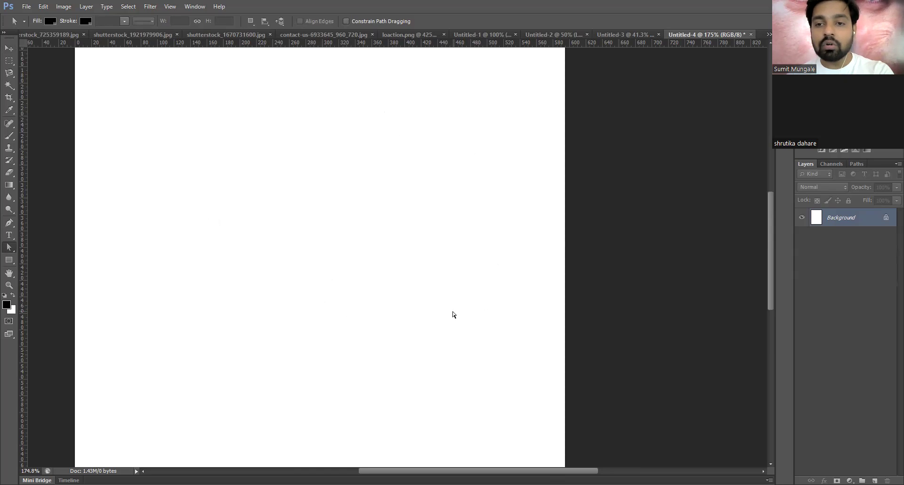
pyautogui.hotkey('ctrl', 'z')
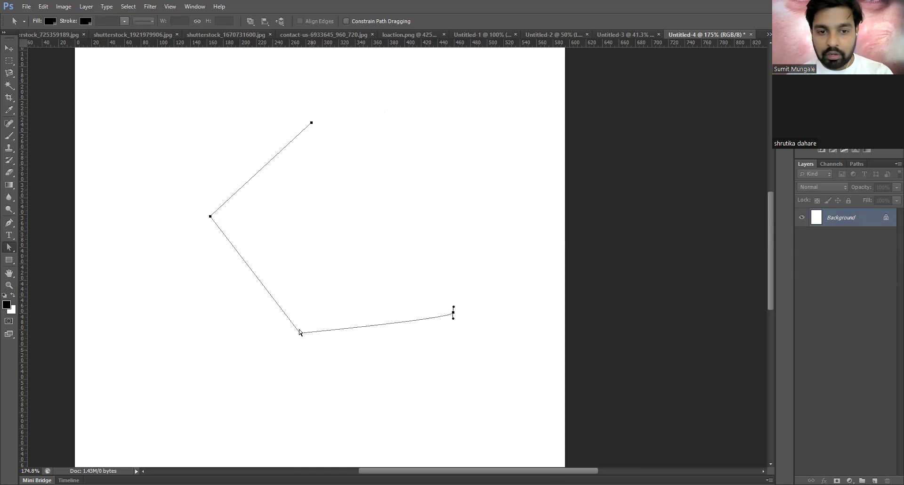
pyautogui.hotkey('ctrl', 'alt', 'z')
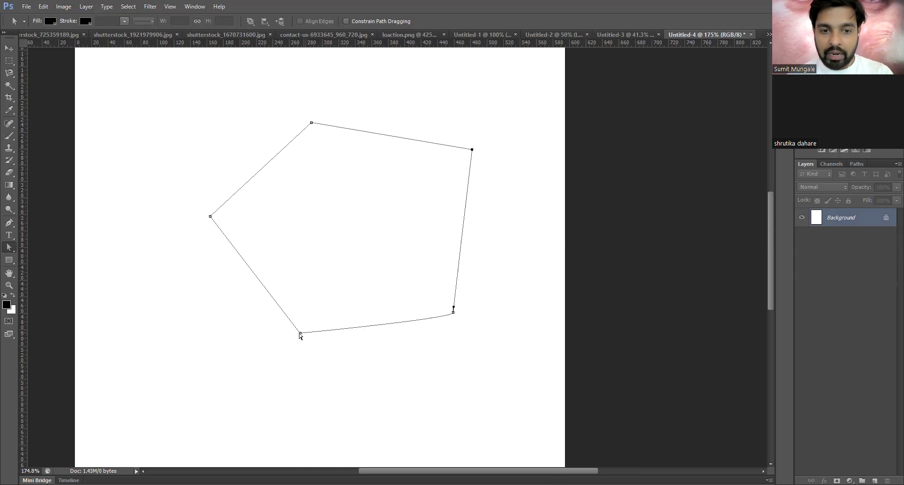
pyautogui.moveTo(187, 185); pyautogui.dragTo(248, 260)
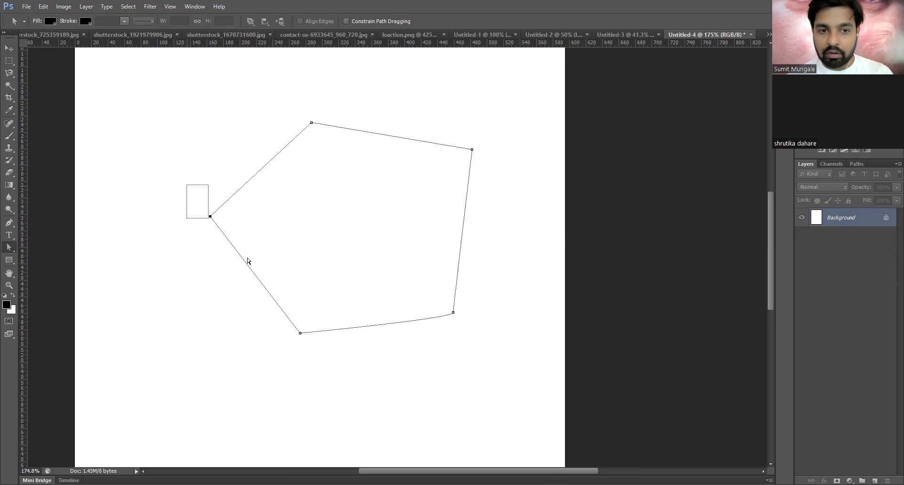
pyautogui.click(210, 218)
pyautogui.press('Delete')
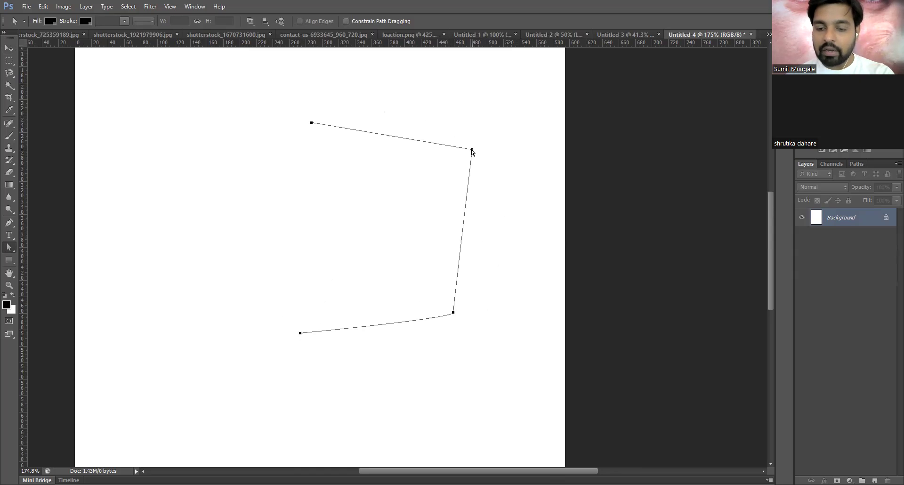
pyautogui.press('Delete')
pyautogui.hotkey('ctrl', 'z')
# - Restore the left anchor to close the pentagon, then shift the whole path left and down
pyautogui.moveTo(462, 175); pyautogui.dragTo(489, 136)
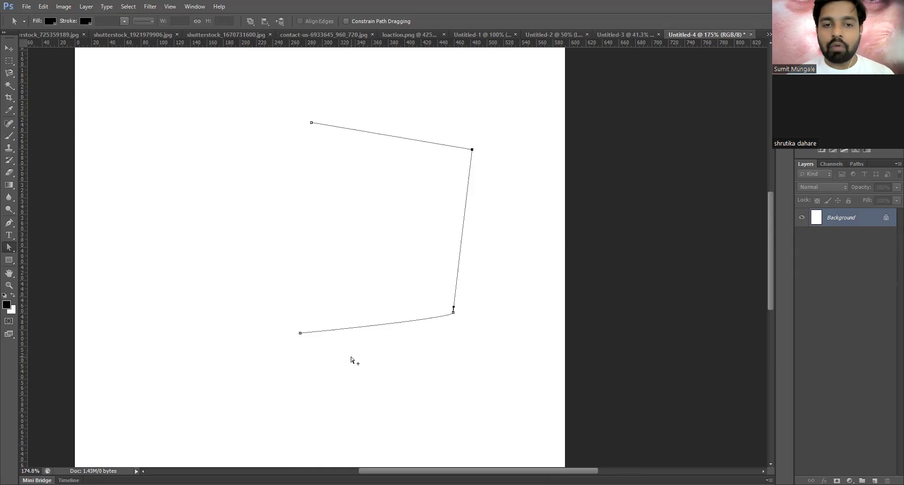
pyautogui.hotkey('ctrl', 'z')
pyautogui.moveTo(456, 415); pyautogui.dragTo(442, 282)
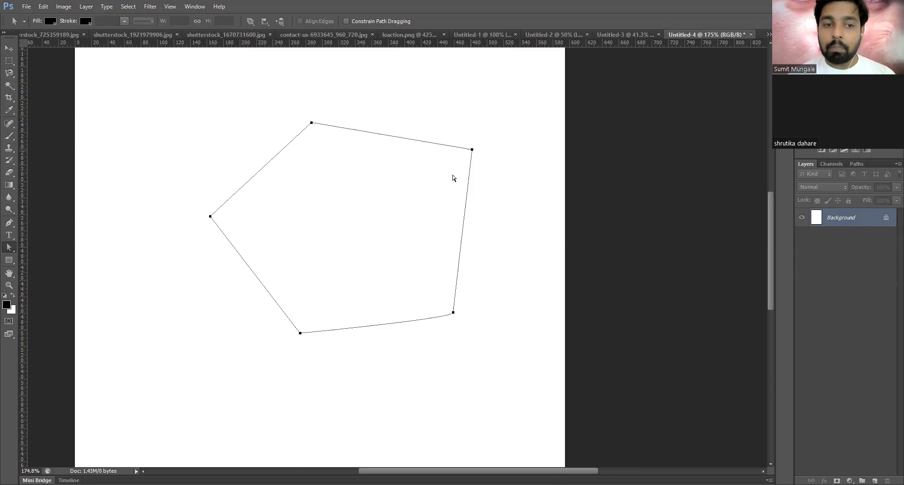
pyautogui.moveTo(453, 178); pyautogui.dragTo(434, 201)
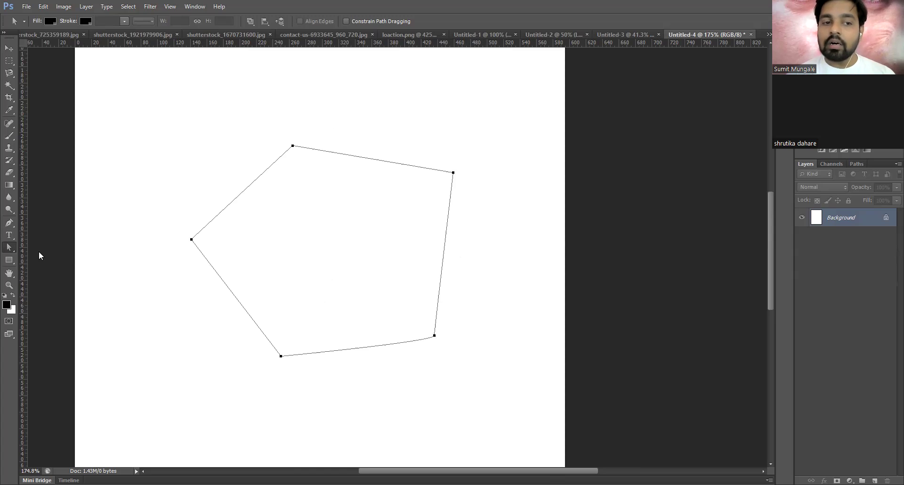
pyautogui.rightClick(9, 247)
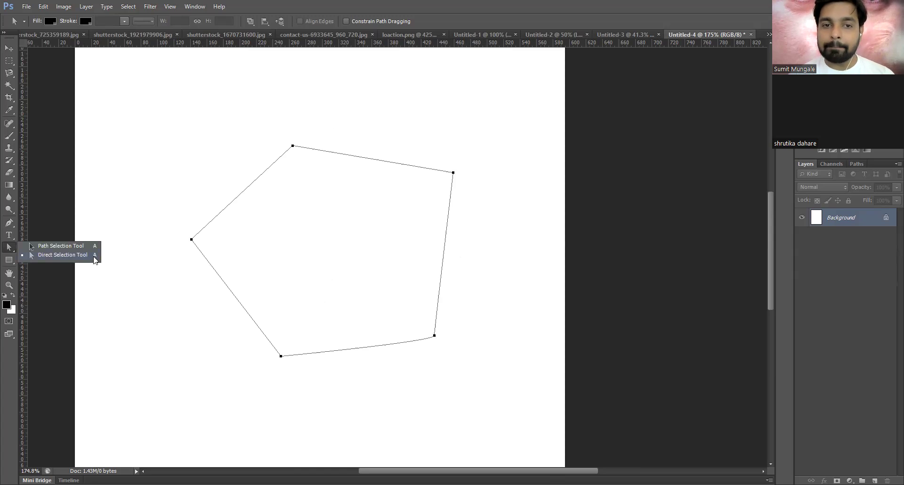
pyautogui.click(464, 221)
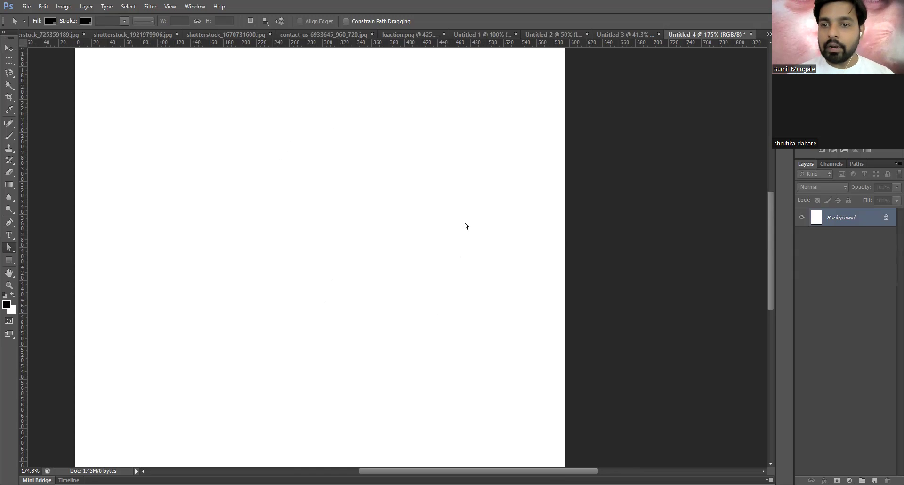
pyautogui.hotkey('ctrl', '0')
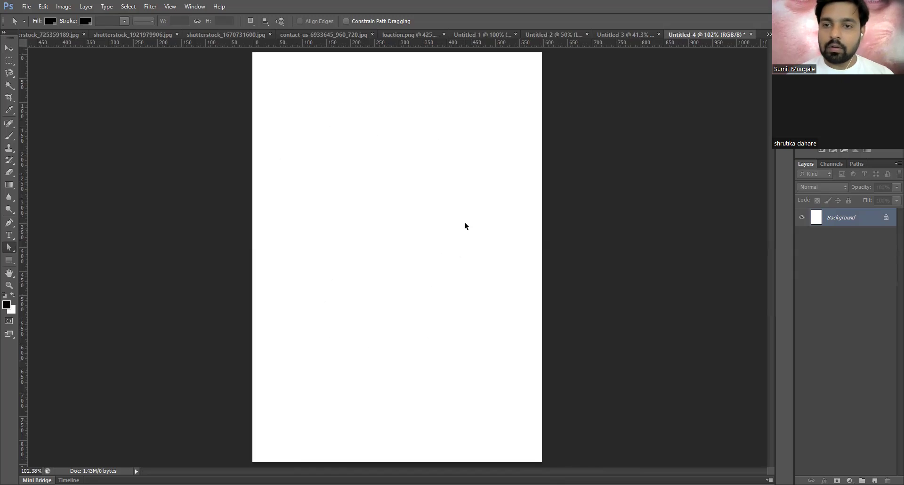
pyautogui.hotkey('ctrl', '+')
pyautogui.hotkey('ctrl', '+')
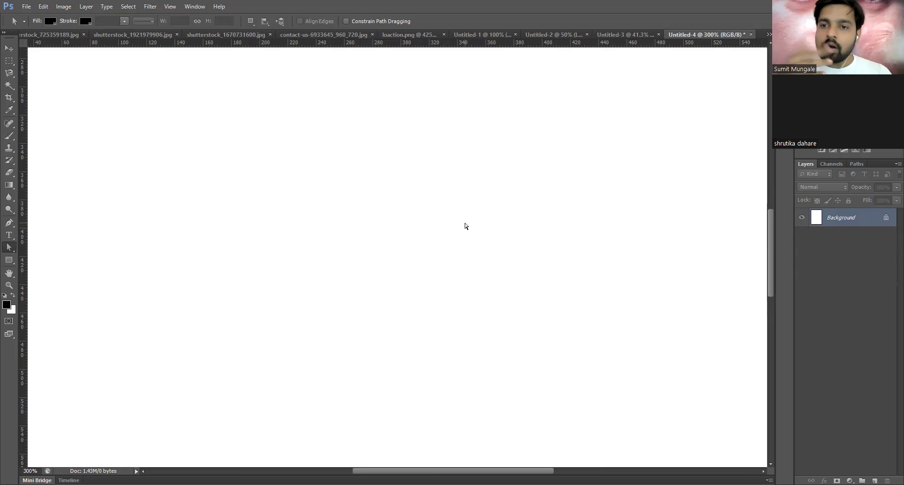
pyautogui.hotkey('ctrl', '0')
pyautogui.scroll(-1, 432, 232)
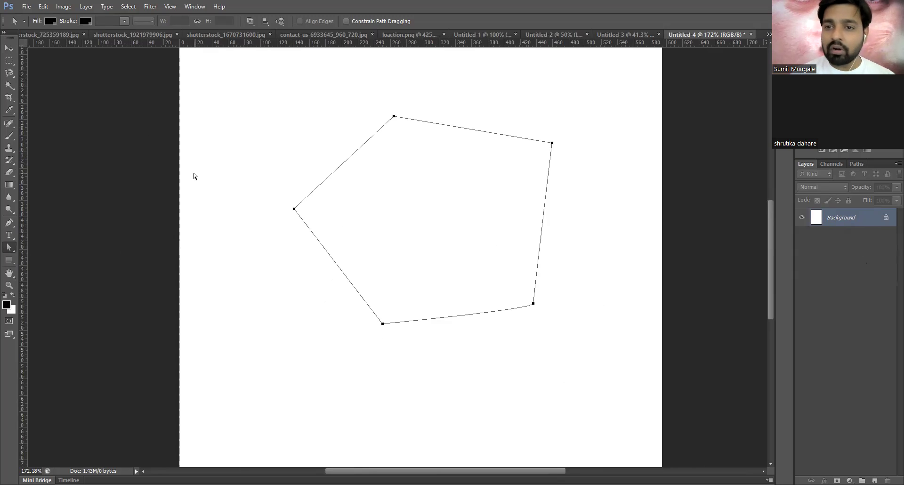
# - On a new layer, fill the pentagon path selection with solid black
pyautogui.hotkey('ctrl', 'shift', 'alt', 'n')
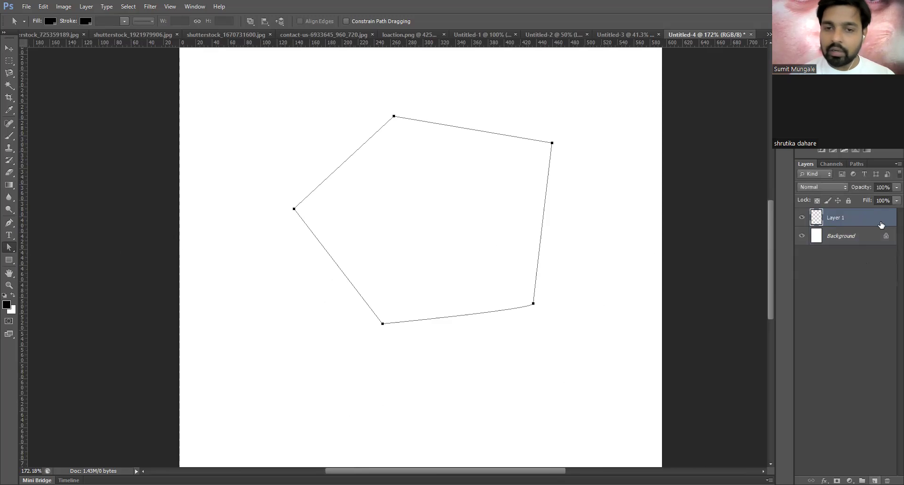
pyautogui.hotkey('ctrl', 'Return')
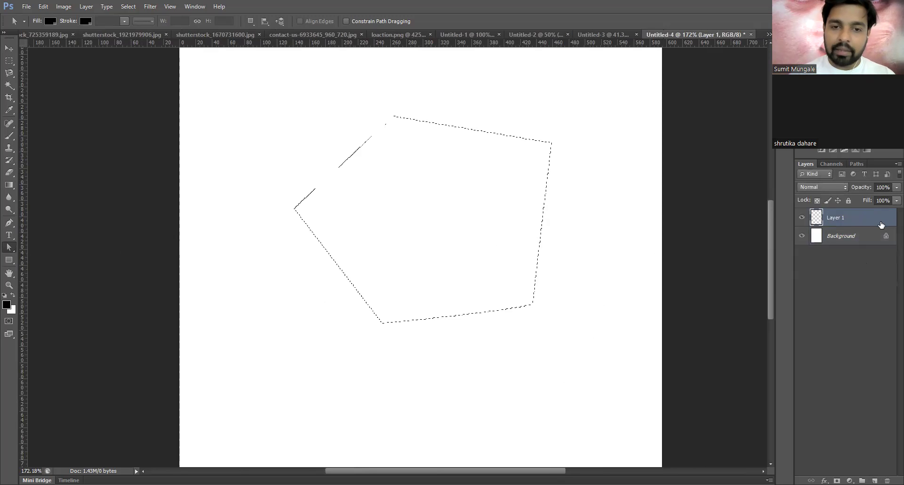
pyautogui.hotkey('alt', 'BackSpace')
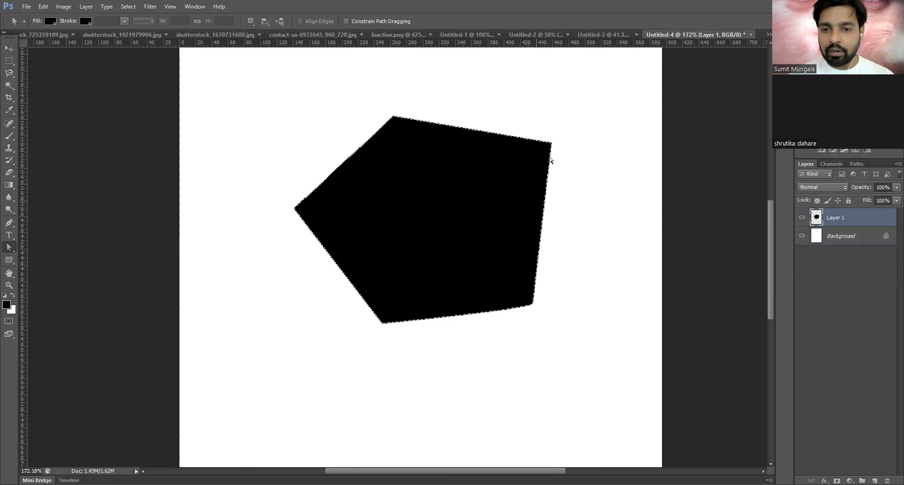
# - Fit the whole canvas on screen and undo the eraser strokes
pyautogui.scroll(2, 553, 166)
pyautogui.scroll(1, 542, 137)
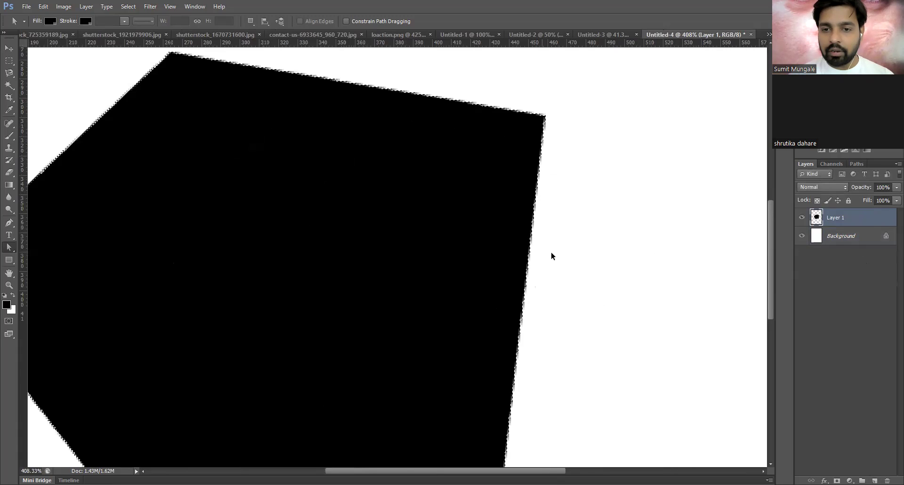
pyautogui.scroll(-3, 413, 269)
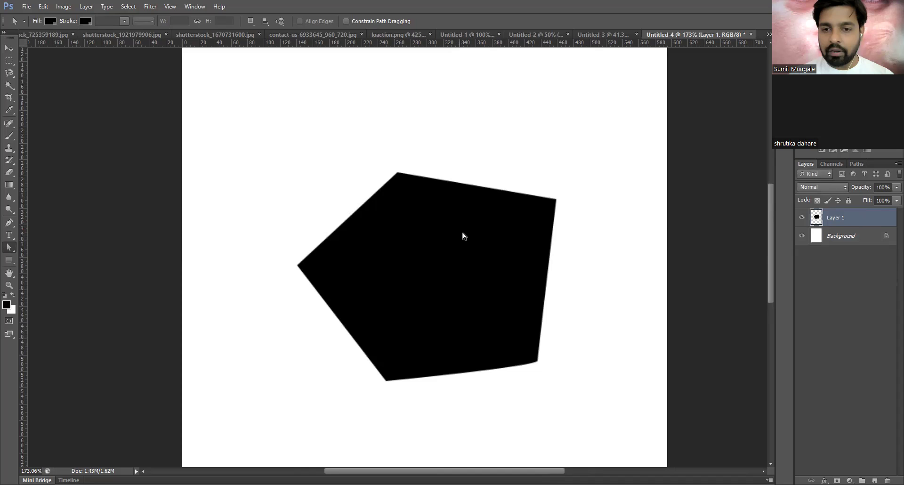
pyautogui.scroll(6, 433, 164)
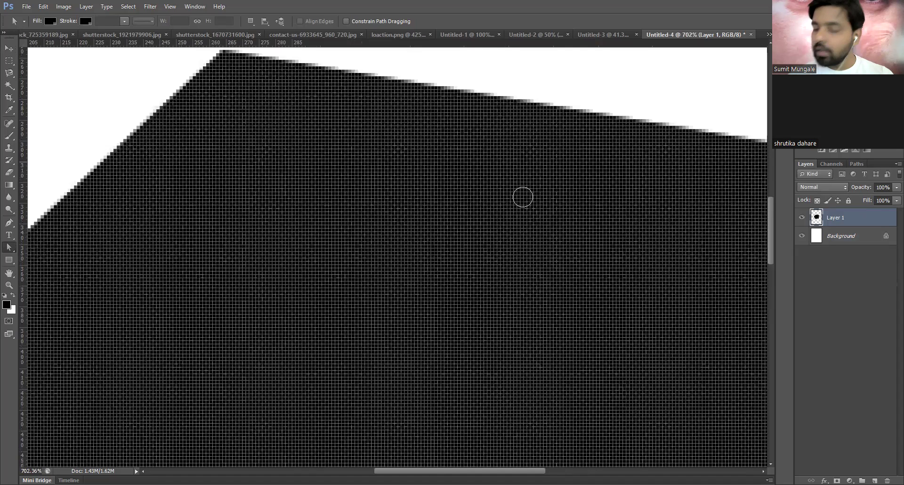
pyautogui.hotkey('ctrl', '0')
pyautogui.hotkey('ctrl', 'alt', 'z')
pyautogui.hotkey('ctrl', 'alt', 'z')
pyautogui.hotkey('ctrl', 'alt', 'z')
pyautogui.hotkey('ctrl', 'alt', 'z')
pyautogui.hotkey('ctrl', 'alt', 'z')
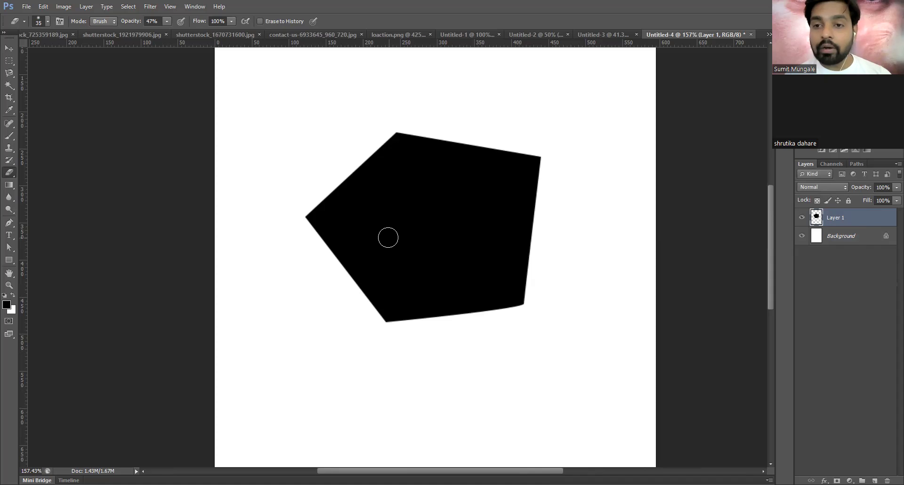
# - Set up the Brush tool, choosing the 25 px then the 59 px preset
pyautogui.click(9, 136)
pyautogui.click(40, 24)
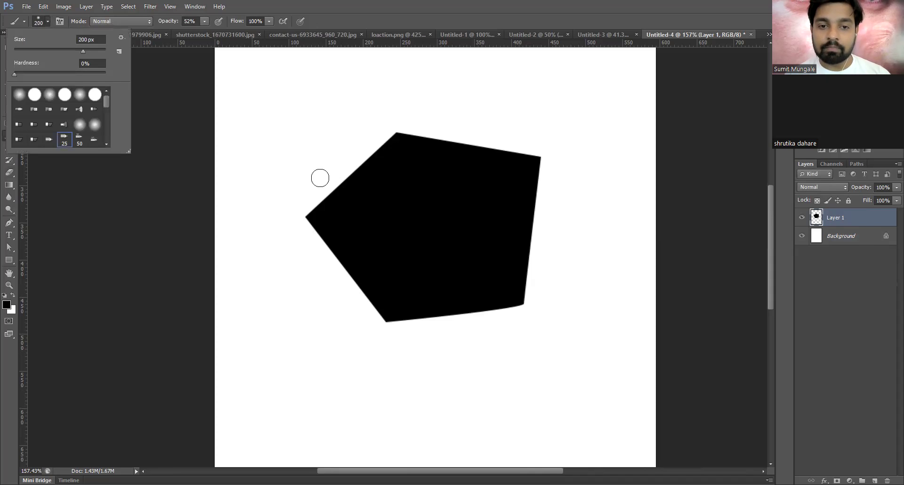
pyautogui.click(64, 138)
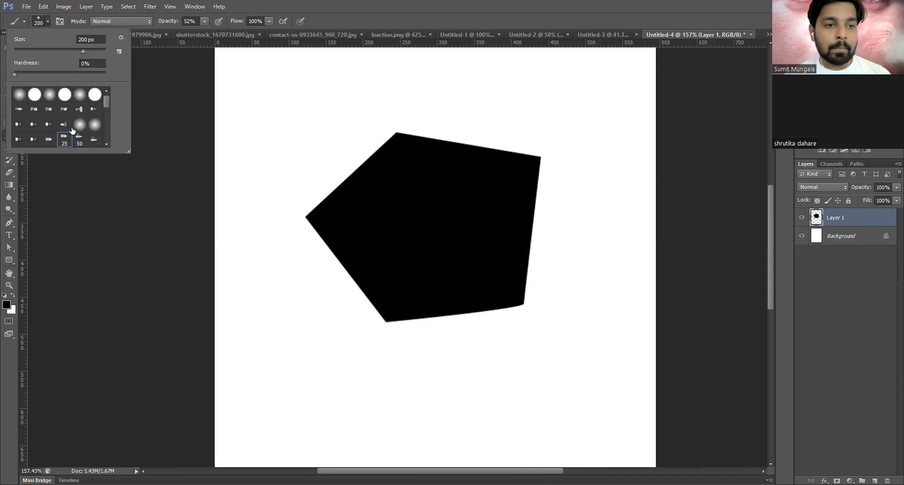
pyautogui.scroll(-3, 64, 124)
pyautogui.click(65, 124)
# - Paint test strokes around the black pentagon, then undo them
pyautogui.moveTo(474, 223)
pyautogui.mouseDown()
pyautogui.moveTo(448, 202)
pyautogui.moveTo(438, 208)
pyautogui.mouseUp()
pyautogui.moveTo(484, 178)
pyautogui.mouseDown()
pyautogui.moveTo(376, 200)
pyautogui.moveTo(400, 236)
pyautogui.mouseUp()
pyautogui.hotkey('ctrl', 'alt', 'z')
pyautogui.hotkey('ctrl', 'alt', 'z')
pyautogui.hotkey('ctrl', 'alt', 'z')
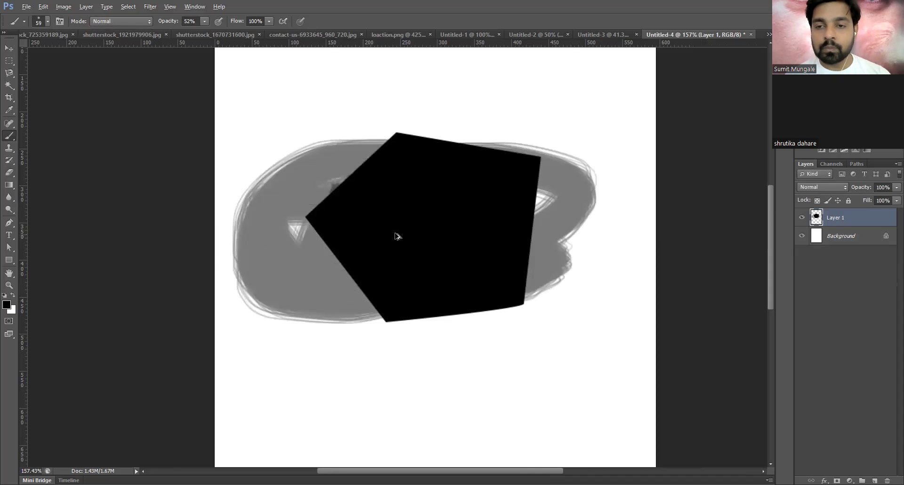
pyautogui.click(9, 48)
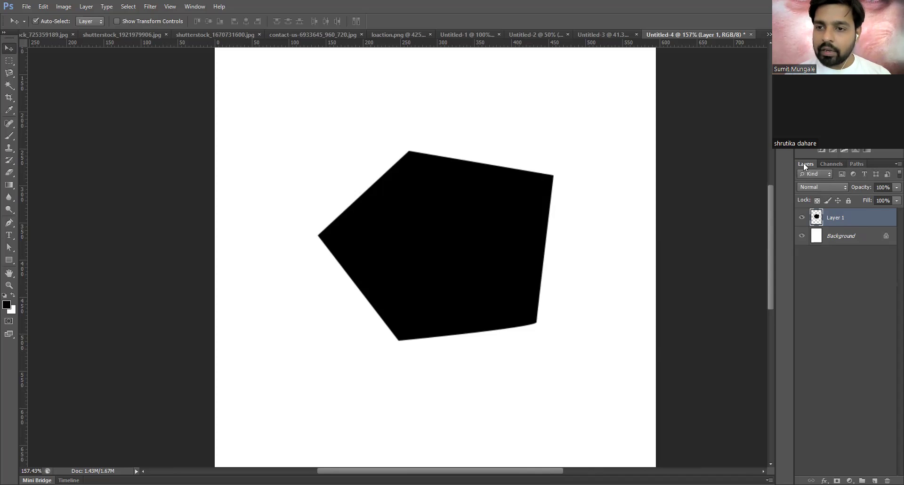
# - Select the Work Path in the Paths panel and load it as a selection
pyautogui.click(845, 163)
pyautogui.click(860, 162)
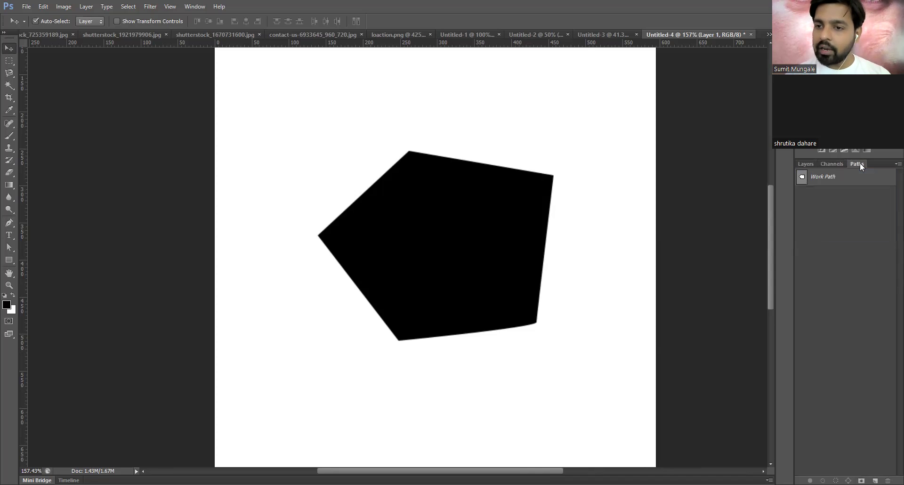
pyautogui.click(808, 163)
pyautogui.click(834, 163)
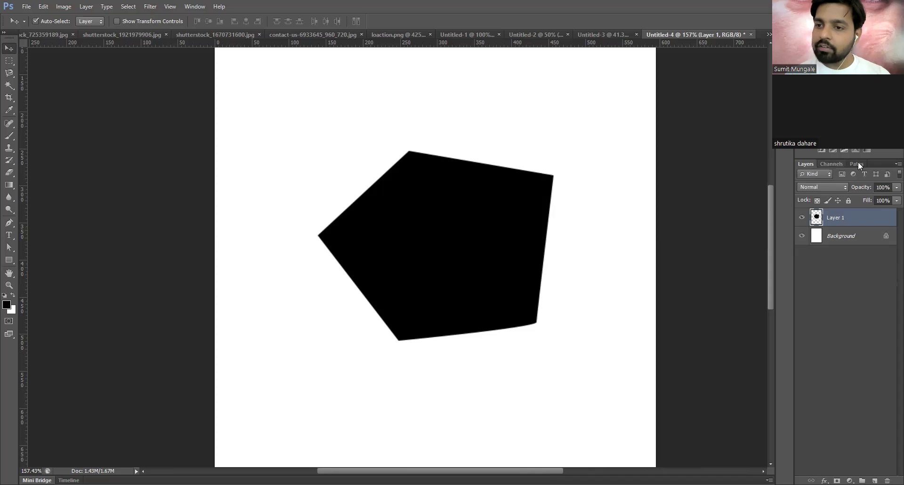
pyautogui.click(857, 164)
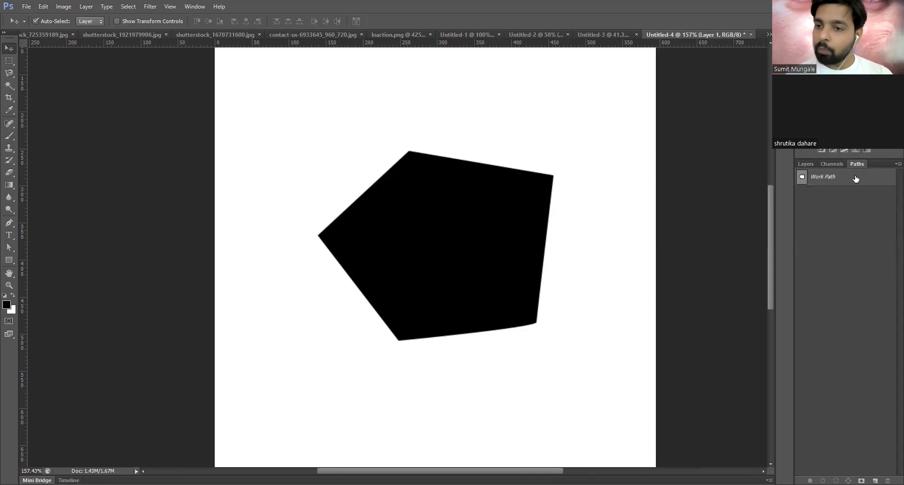
pyautogui.click(857, 177)
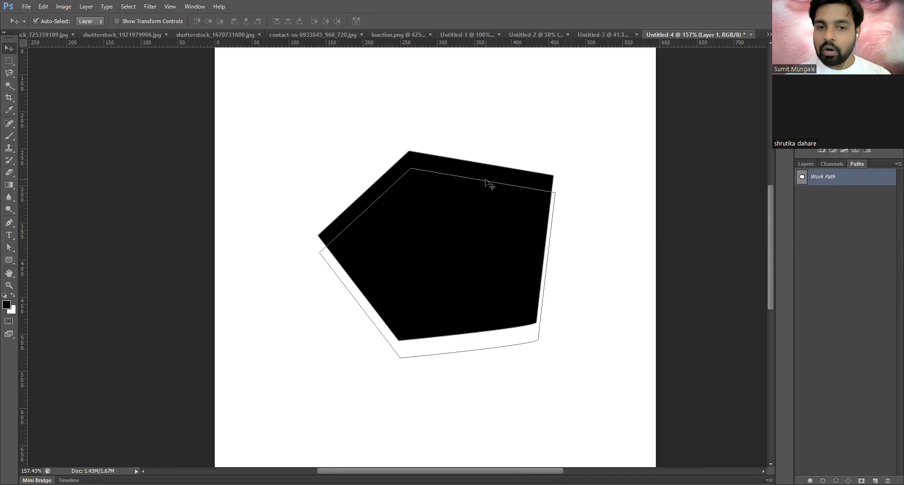
pyautogui.hotkey('ctrl', 'Return')
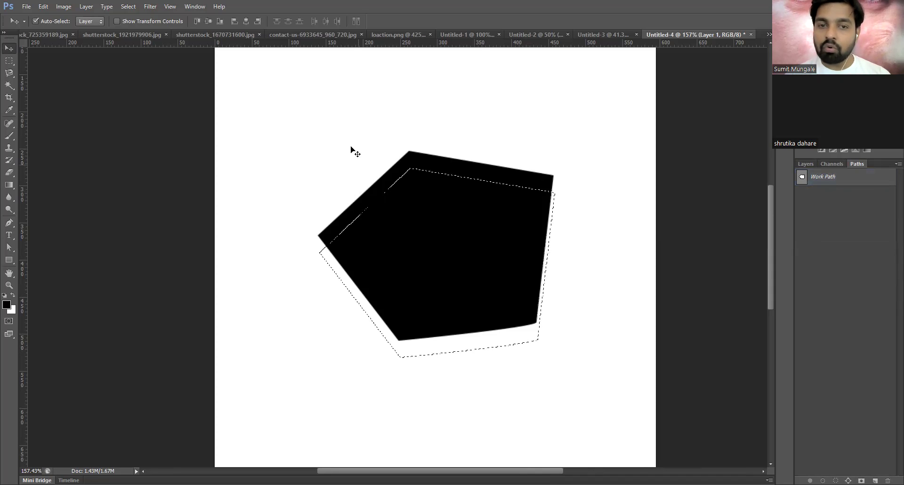
# - Set the background colour to red ff0000 and fill the selected pentagon area red
pyautogui.click(12, 309)
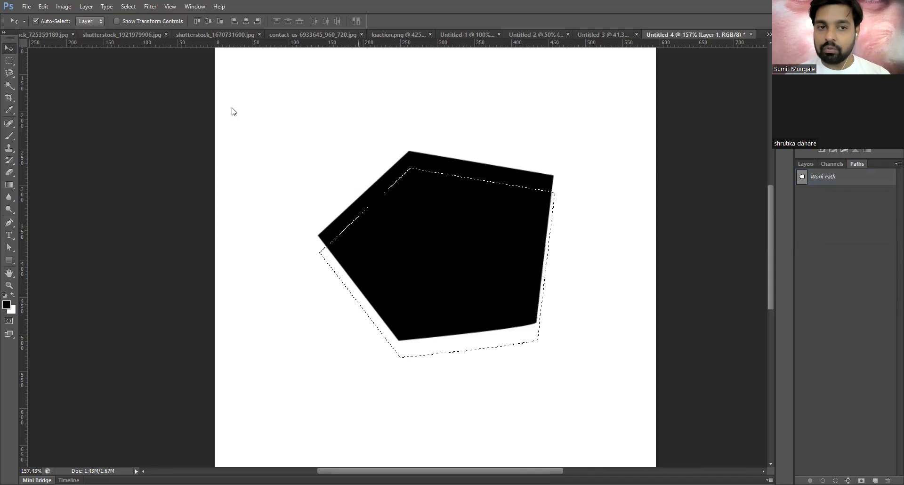
pyautogui.click(209, 114)
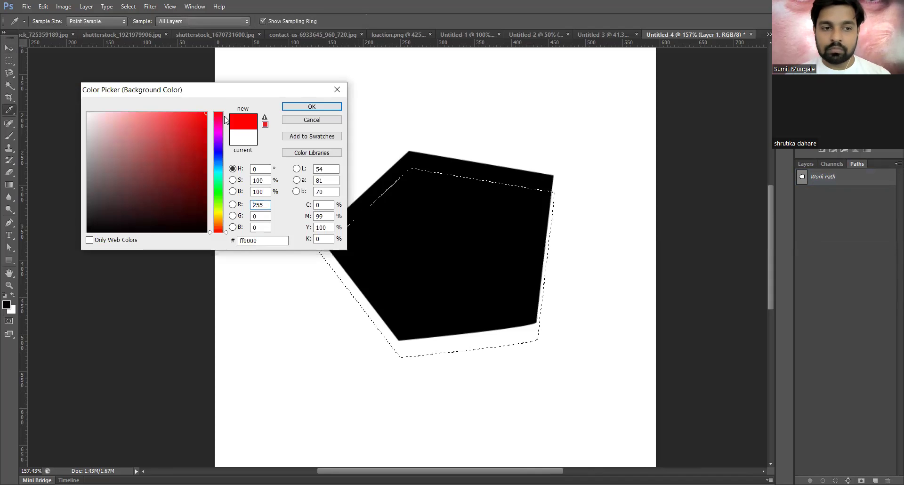
pyautogui.press('Return')
pyautogui.hotkey('ctrl', 'x')
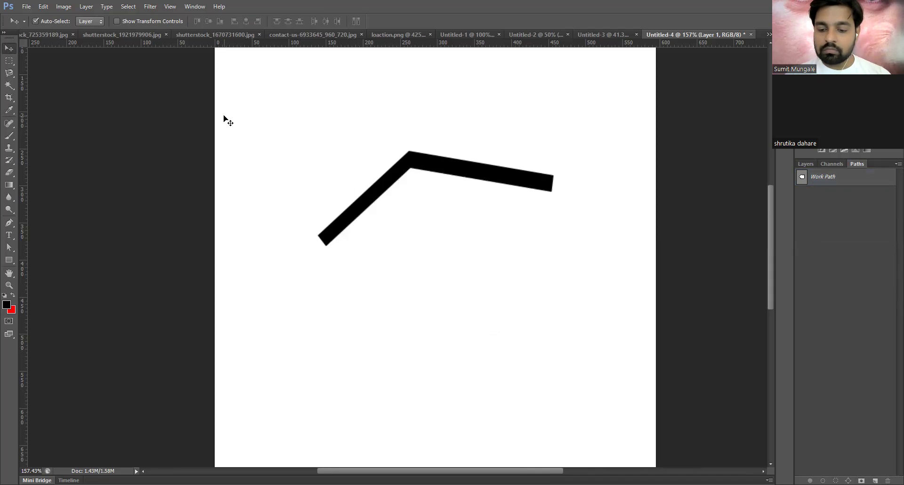
pyautogui.hotkey('ctrl', 'BackSpace')
pyautogui.hotkey('ctrl', 'z')
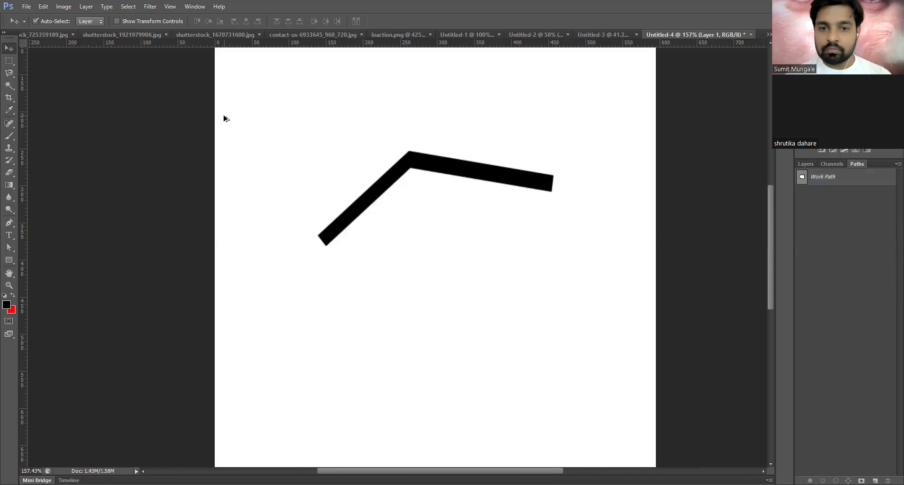
pyautogui.hotkey('ctrl', 'alt', 'z')
pyautogui.hotkey('ctrl', 'BackSpace')
pyautogui.hotkey('ctrl', 'd')
# - Restore the selection, create new Path 1, and refill the selected area with red
pyautogui.click(806, 163)
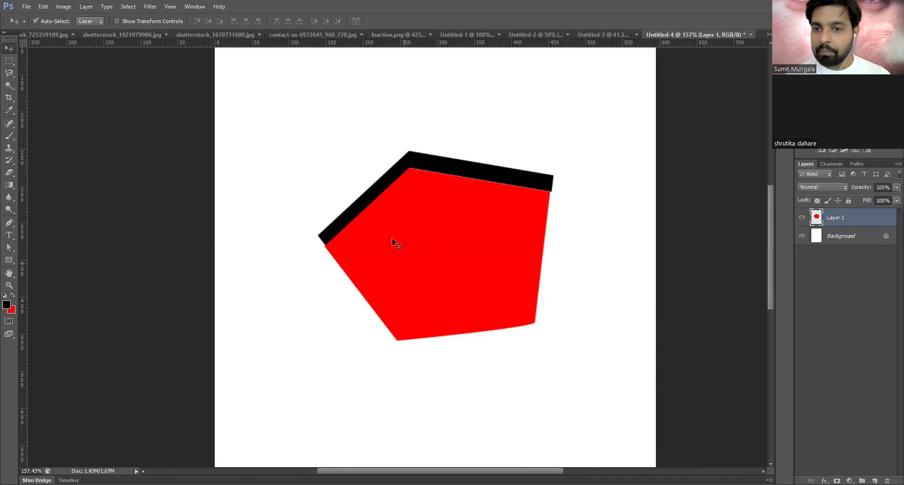
pyautogui.hotkey('ctrl', 'shift', 'd')
pyautogui.hotkey('alt', 'BackSpace')
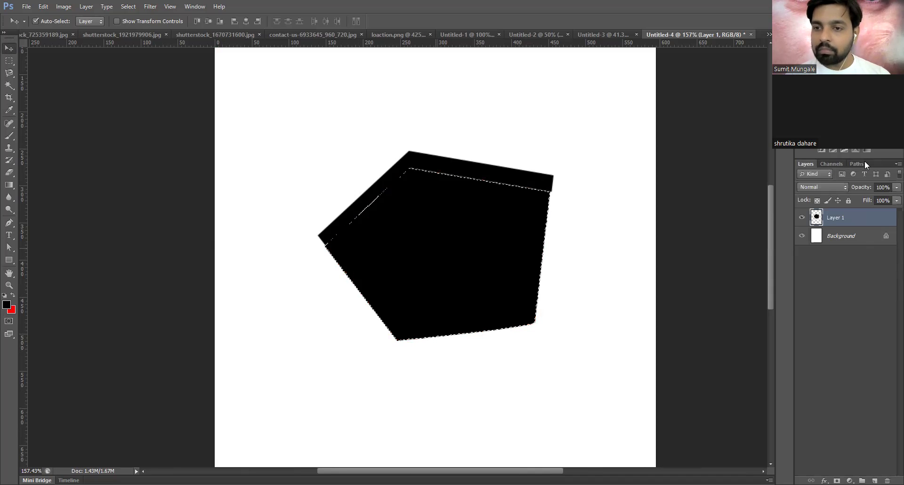
pyautogui.click(857, 165)
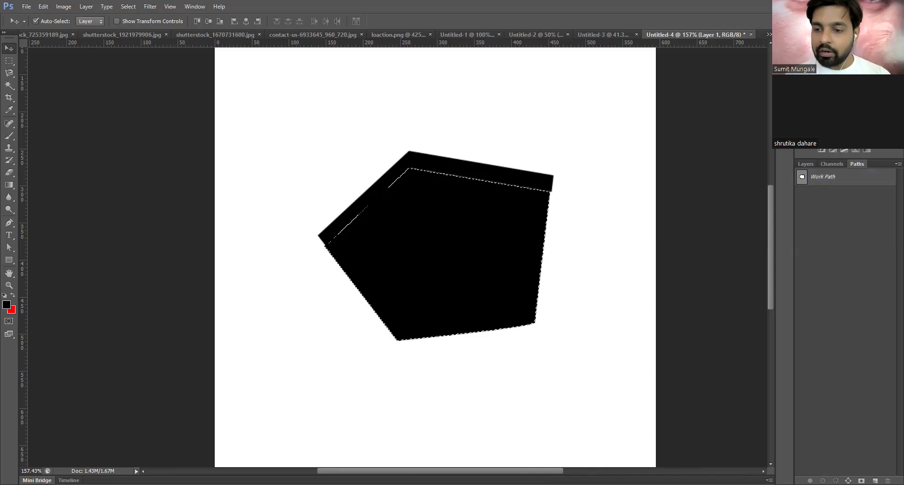
pyautogui.click(874, 480)
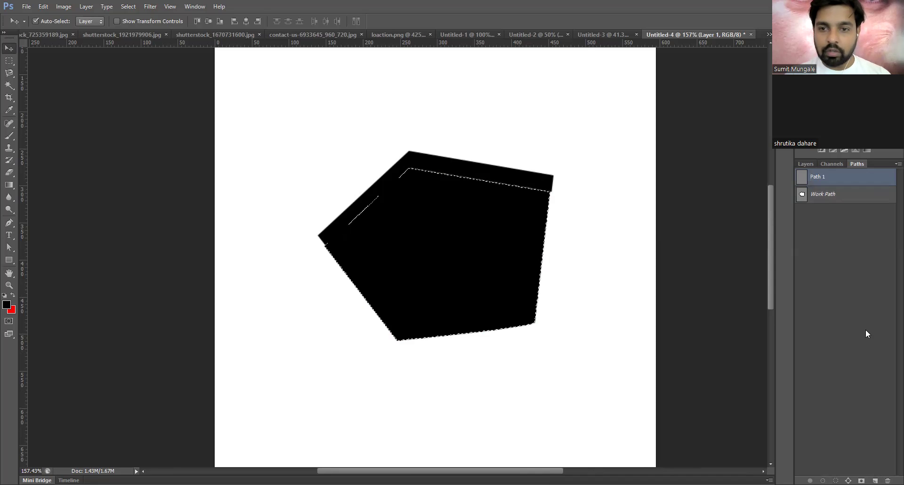
pyautogui.hotkey('ctrl', 'BackSpace')
pyautogui.hotkey('ctrl', 'd')
# - Show the Work Path outline on the canvas from the Paths panel
pyautogui.click(805, 165)
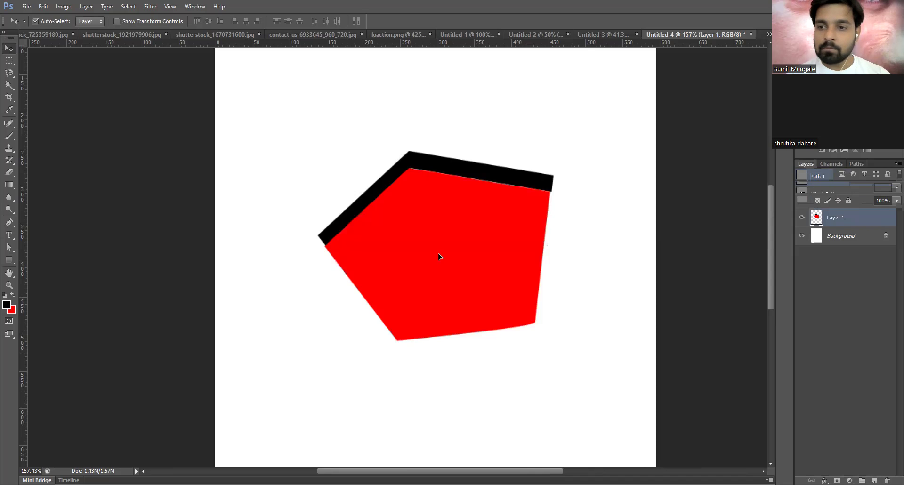
pyautogui.click(857, 164)
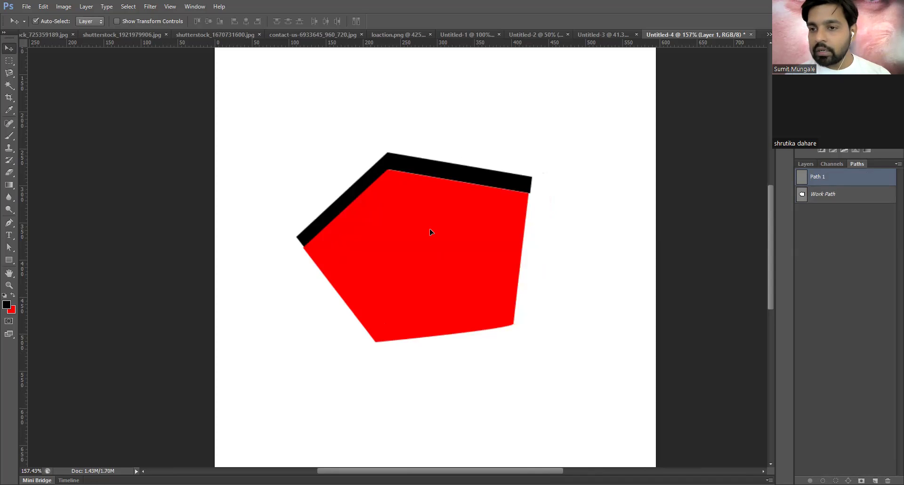
pyautogui.click(798, 164)
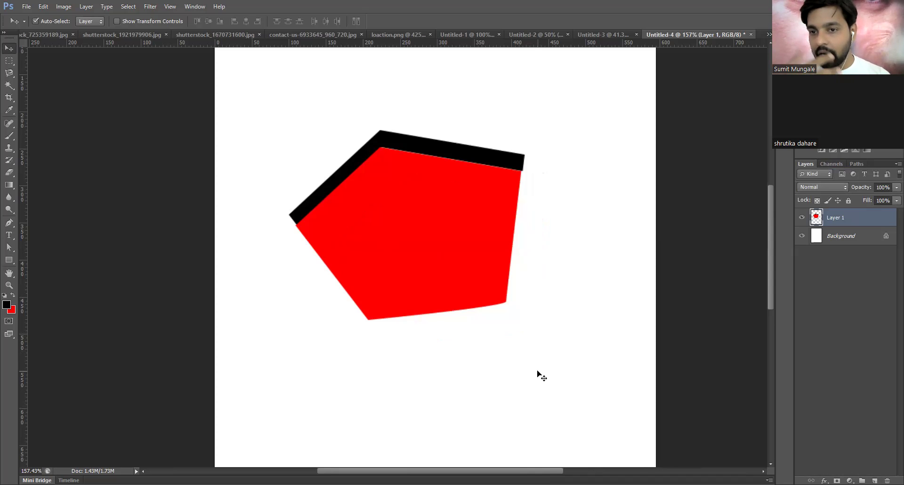
pyautogui.click(856, 164)
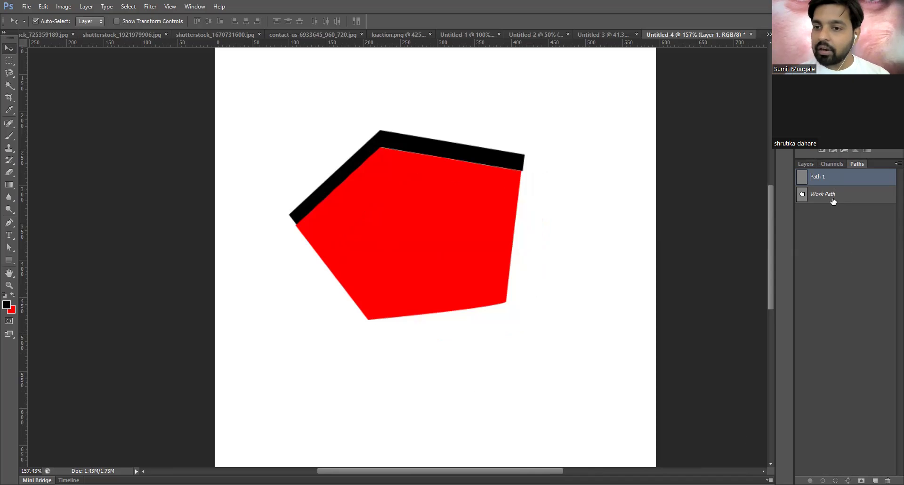
pyautogui.click(824, 195)
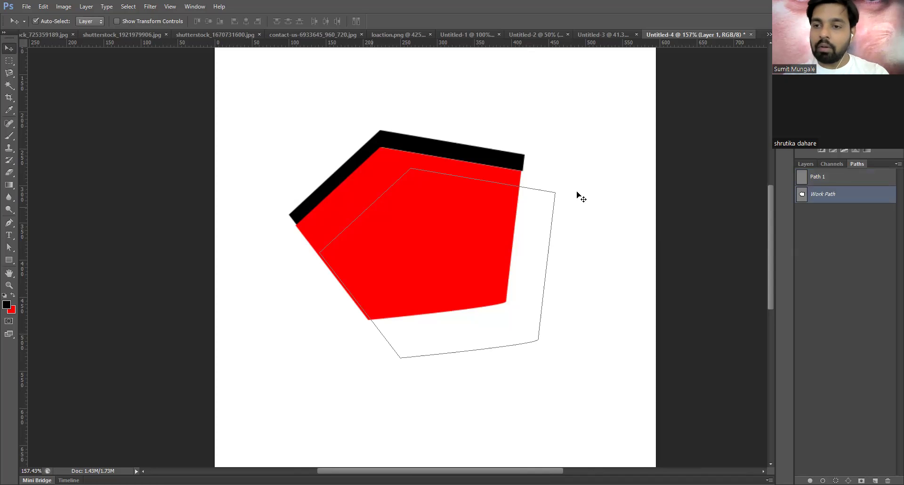
pyautogui.click(806, 164)
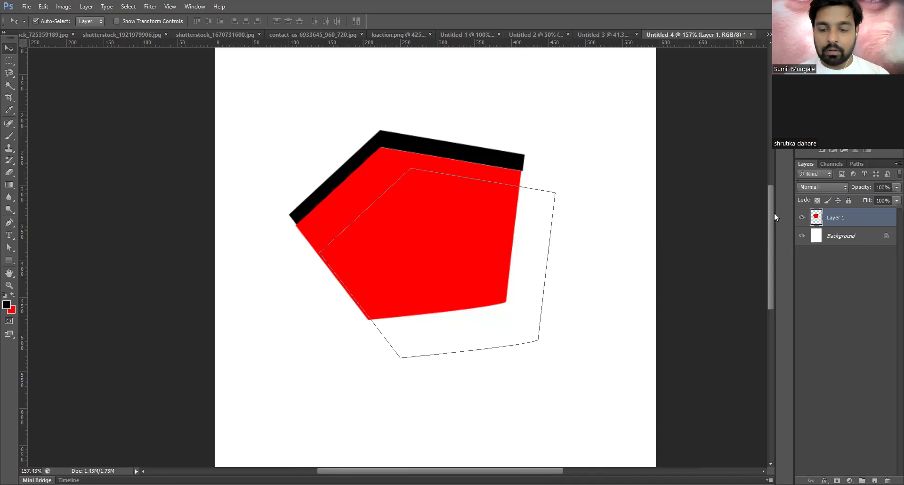
pyautogui.hotkey('ctrl', 'Return')
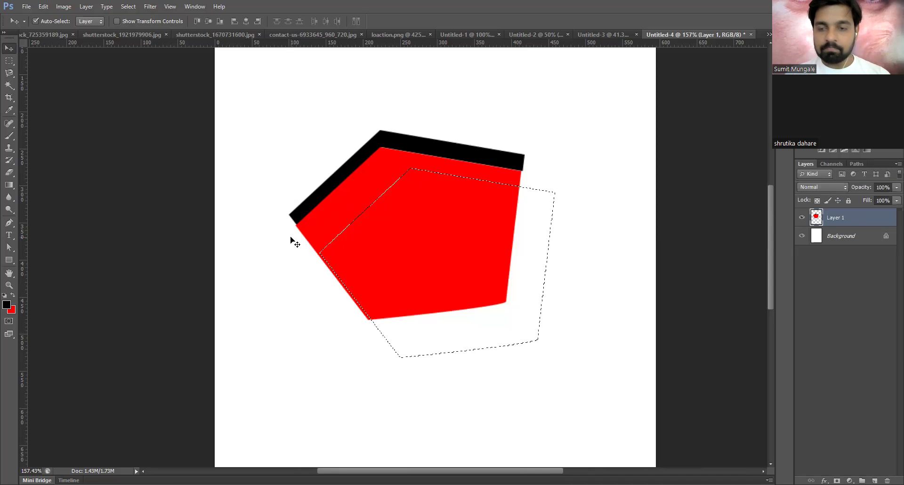
pyautogui.hotkey('ctrl', 'd')
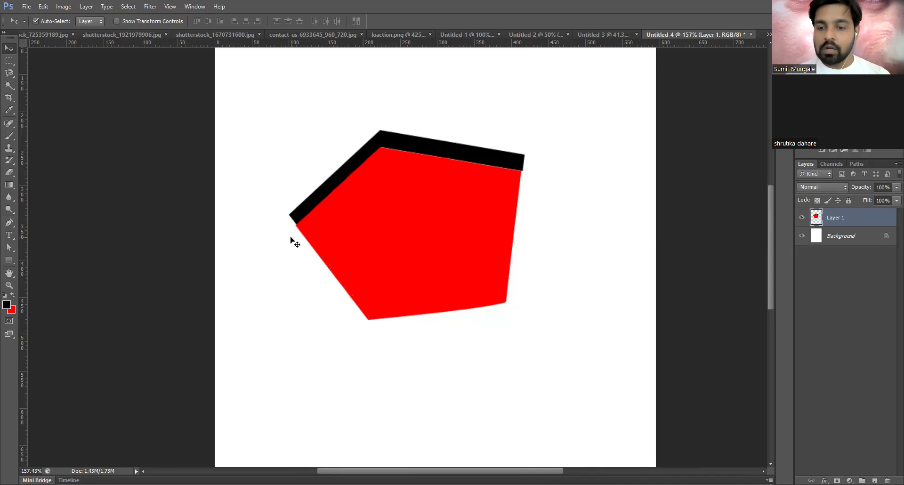
pyautogui.press('Delete')
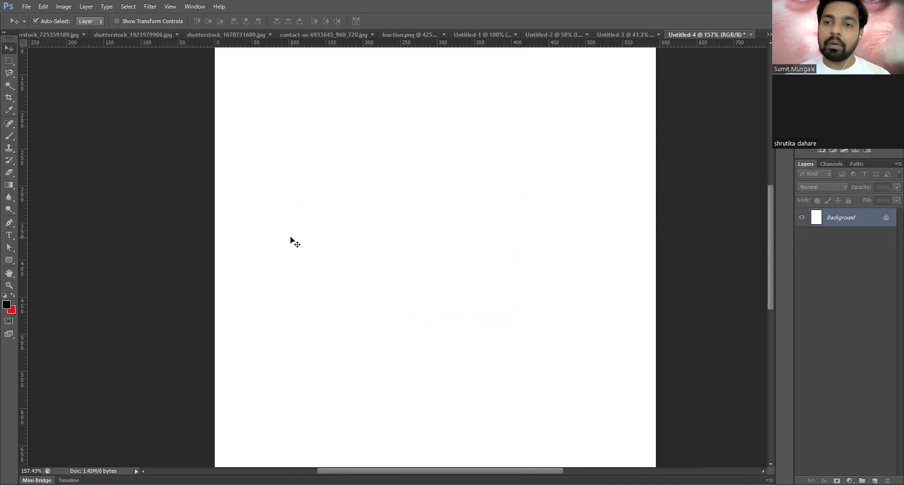
pyautogui.click(866, 163)
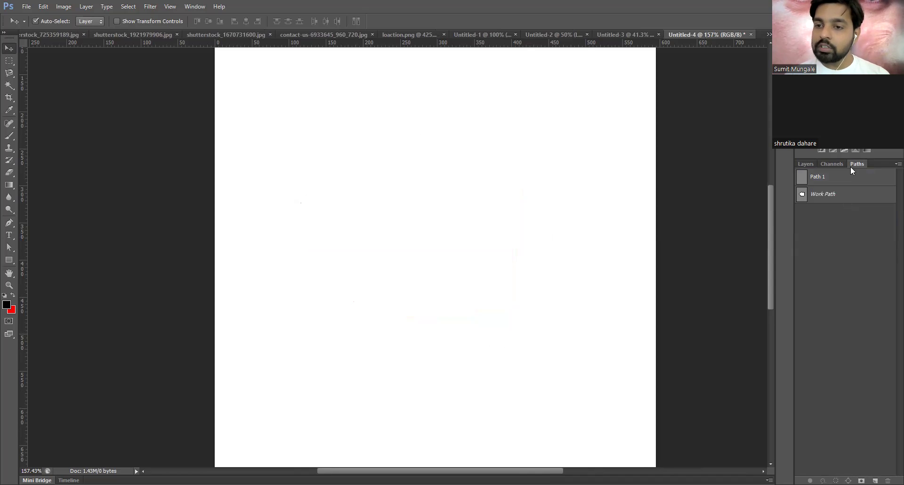
pyautogui.click(810, 163)
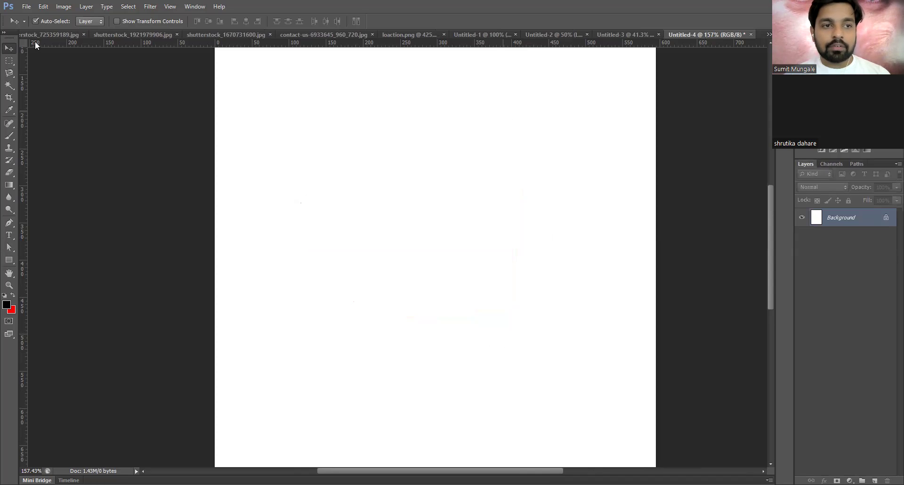
# - Browse the Desktop folders in the Open dialog without opening anything
pyautogui.hotkey('ctrl', 'o')
pyautogui.click(138, 125)
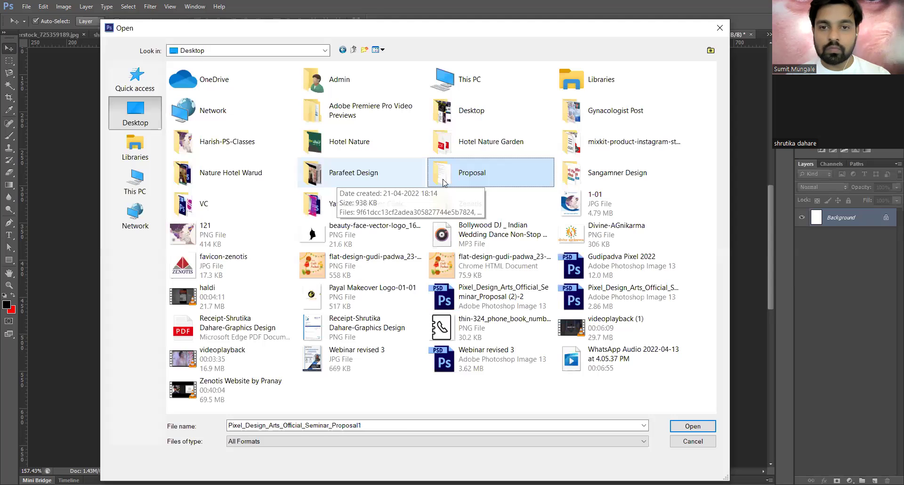
pyautogui.doubleClick(441, 103)
pyautogui.press('p')
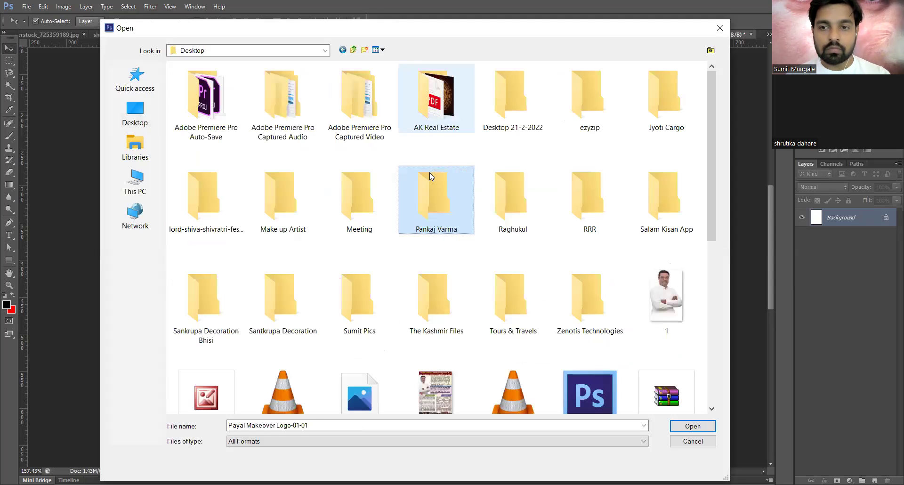
pyautogui.press('p')
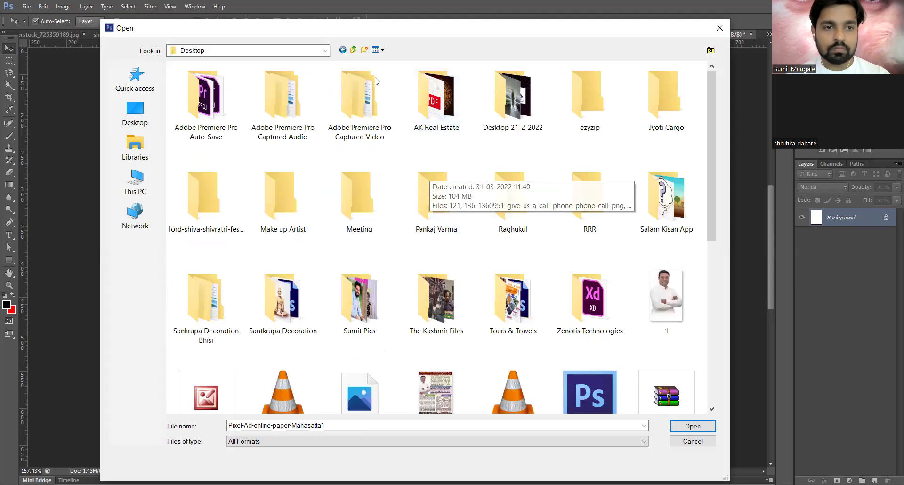
pyautogui.click(152, 123)
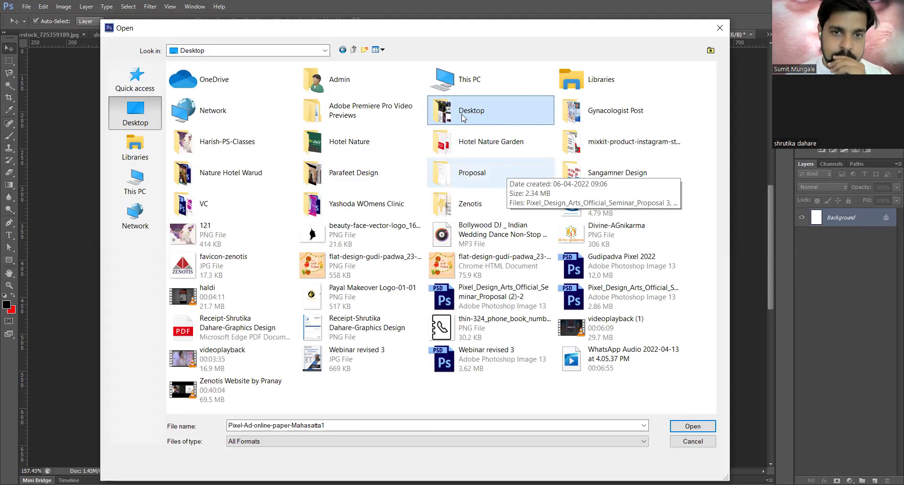
# - Look through the Desktop 21-2-2022 folder's files, then switch to File > Place instead
pyautogui.doubleClick(438, 117)
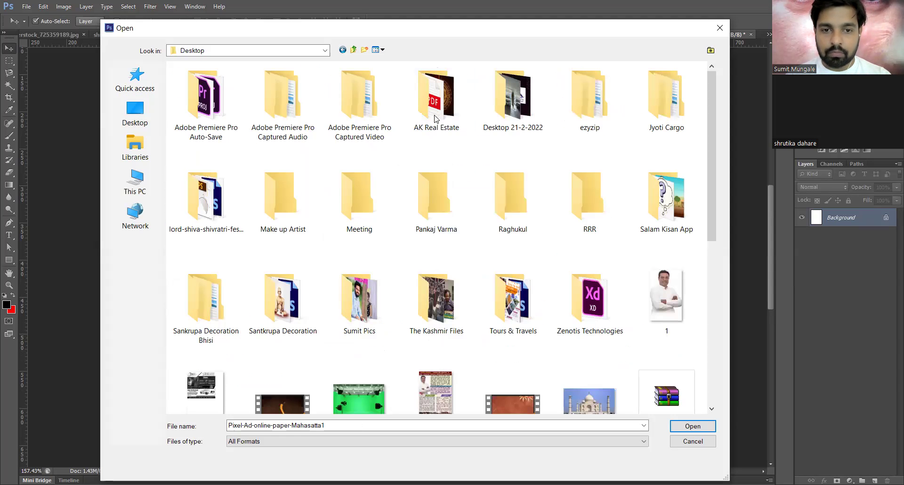
pyautogui.press('p')
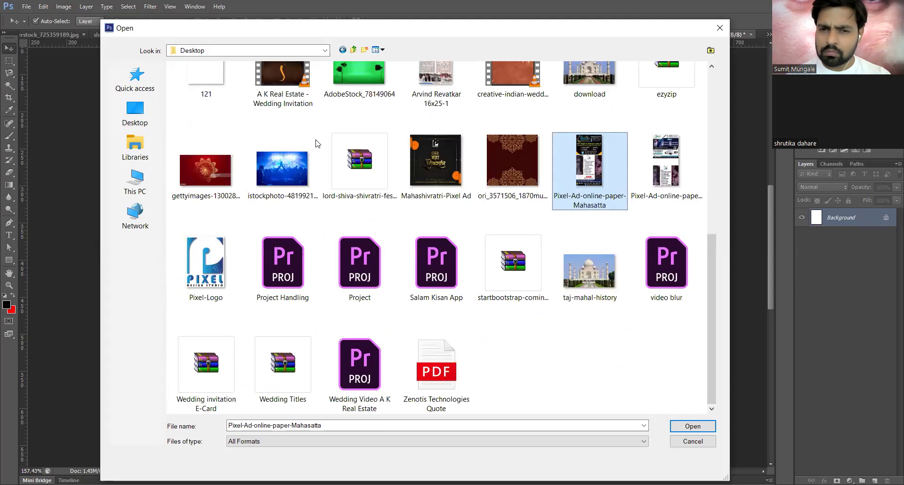
pyautogui.scroll(10, 454, 109)
pyautogui.doubleClick(507, 111)
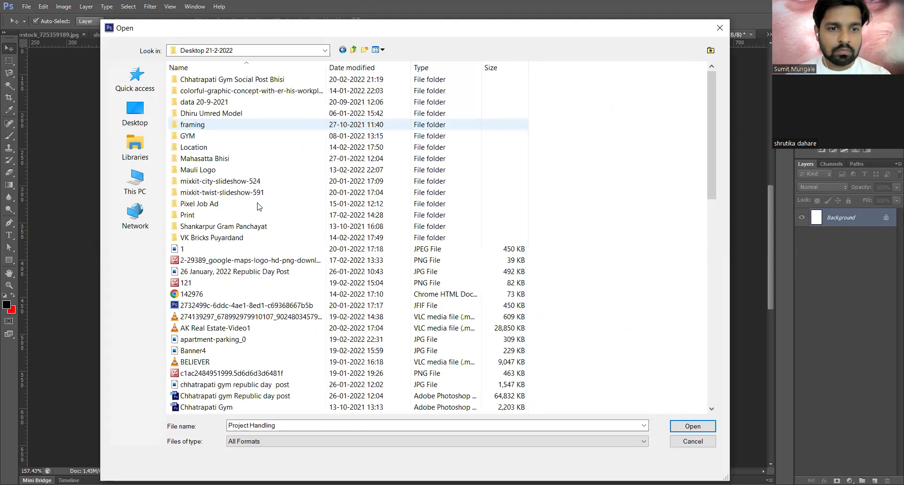
pyautogui.press('p')
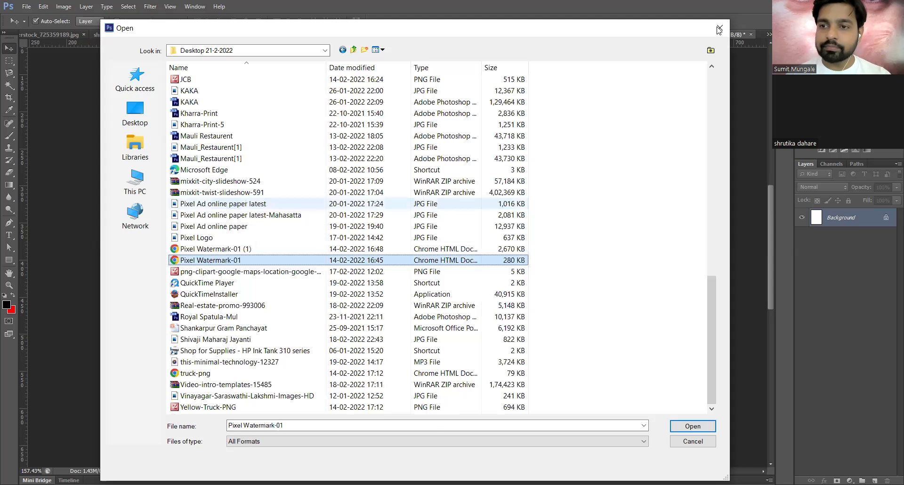
pyautogui.press('Down')
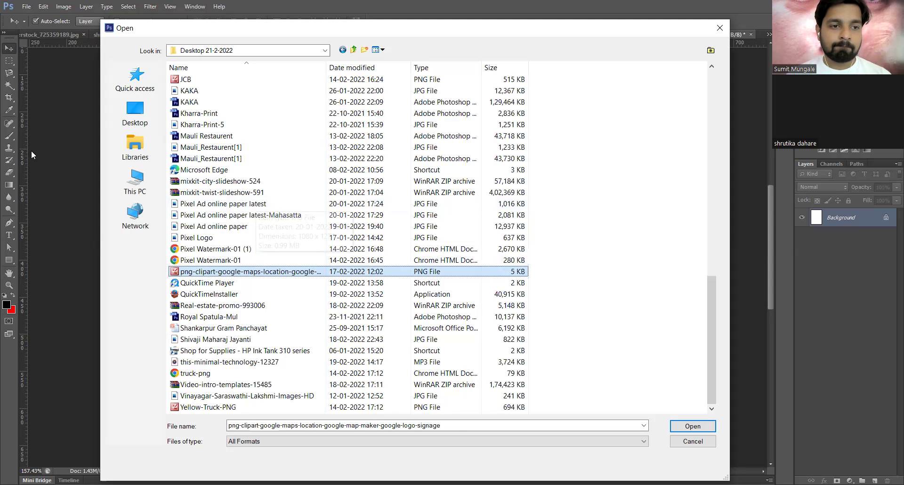
pyautogui.click(51, 202)
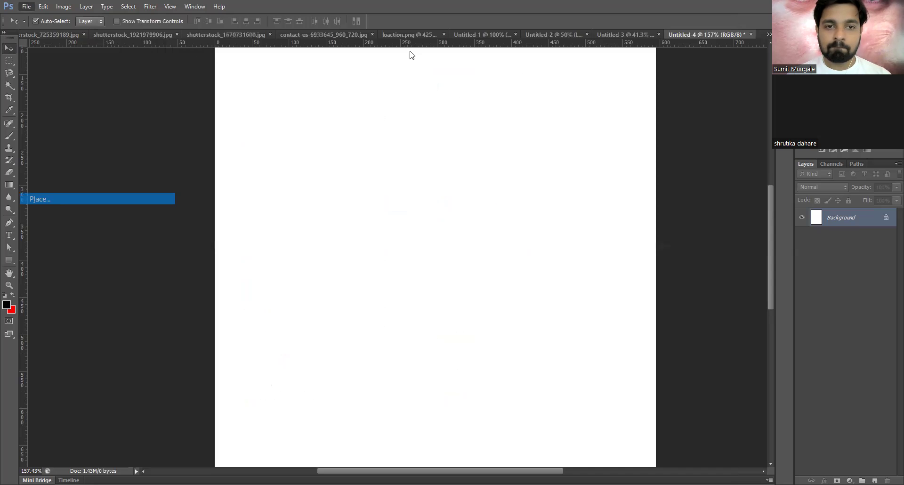
# - Place the Gudi Padwa illustration into Untitled-4, nudged slightly right, and confirm it
pyautogui.click(349, 46)
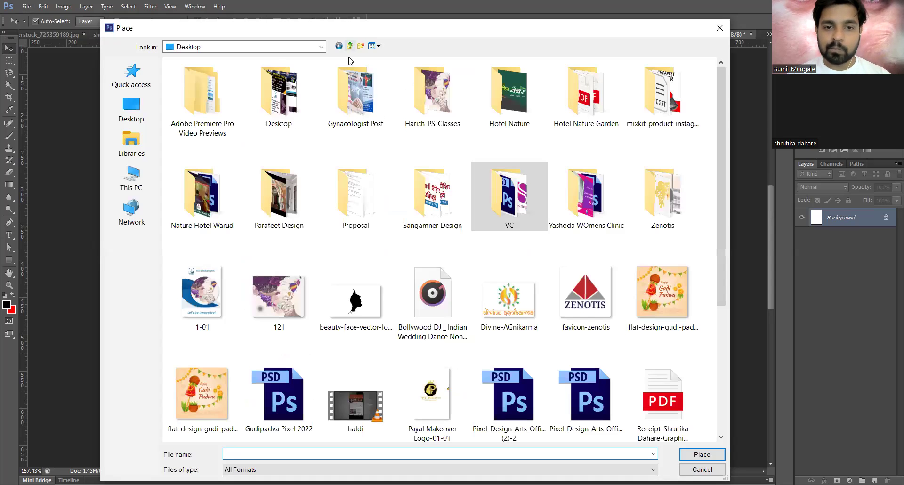
pyautogui.click(375, 117)
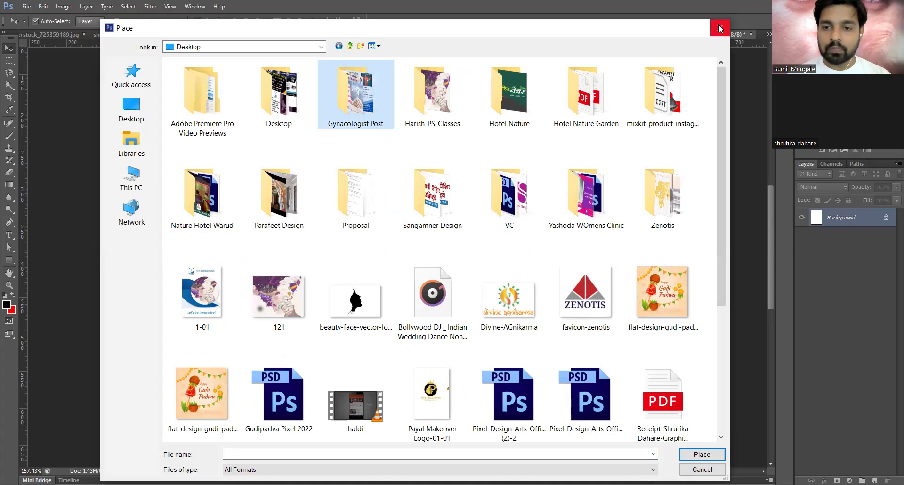
pyautogui.doubleClick(662, 292)
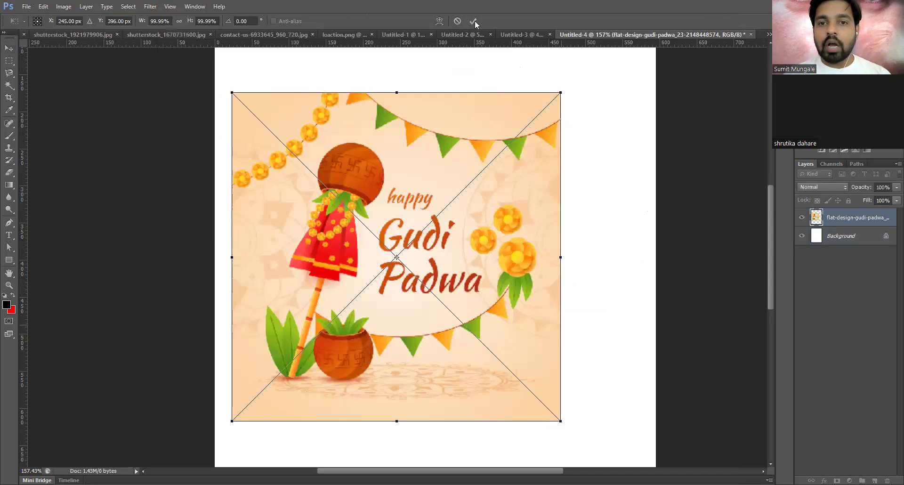
pyautogui.moveTo(471, 312); pyautogui.dragTo(501, 311)
pyautogui.press('Return')
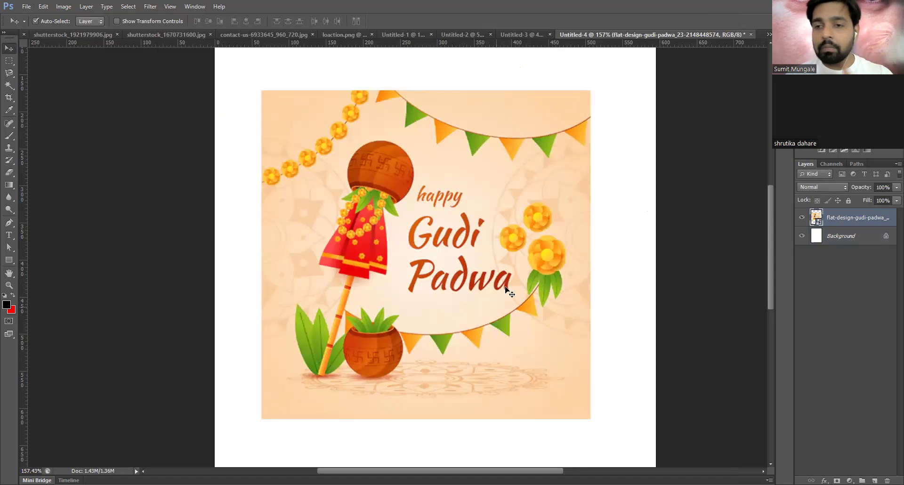
# - Try moving the Gudi Padwa layer upward, undo it, and switch to the Freepik browser
pyautogui.moveTo(496, 318); pyautogui.dragTo(505, 286)
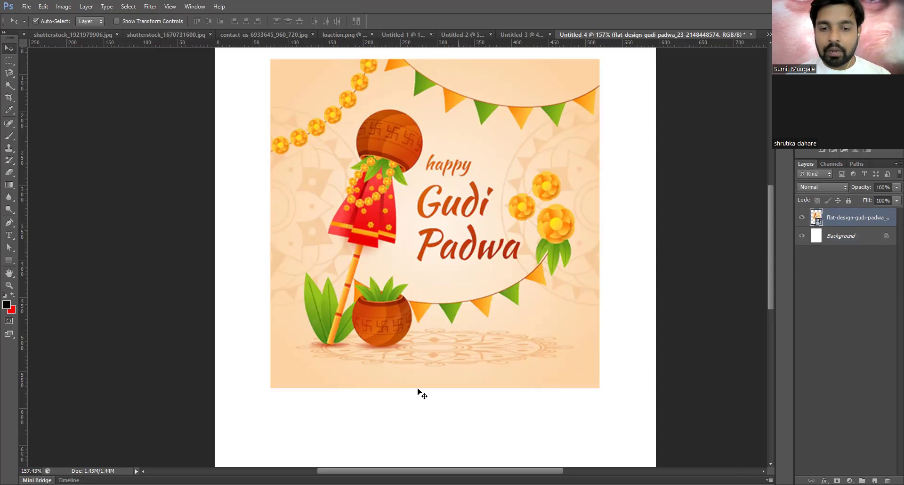
pyautogui.hotkey('ctrl', 'z')
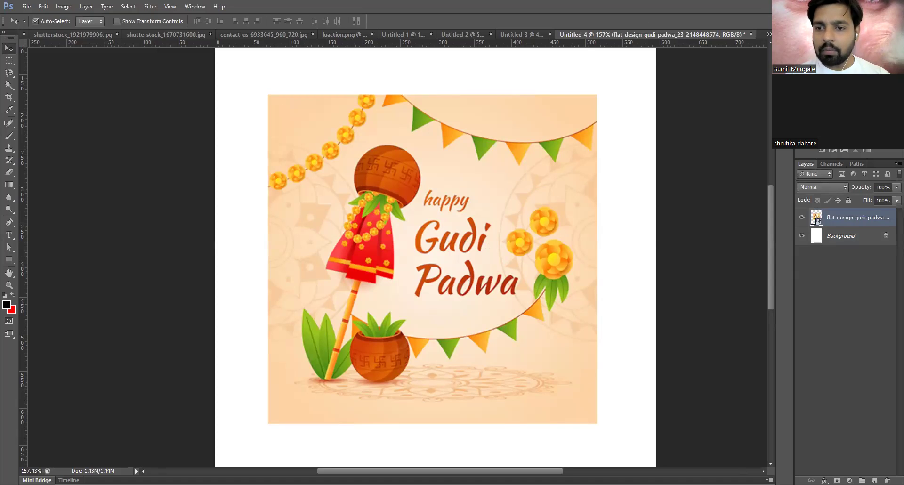
pyautogui.hotkey('alt', 'Tab')
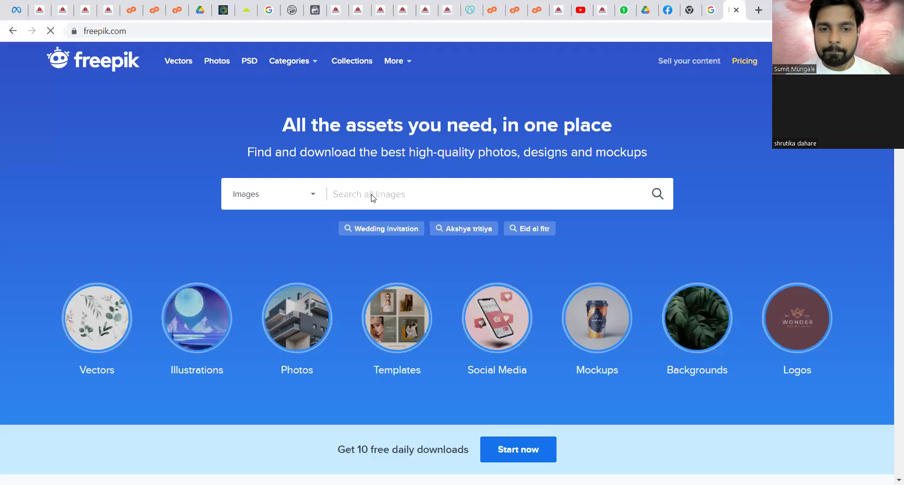
# - Search Freepik for 'holi'
pyautogui.scroll(-10, 372, 198)
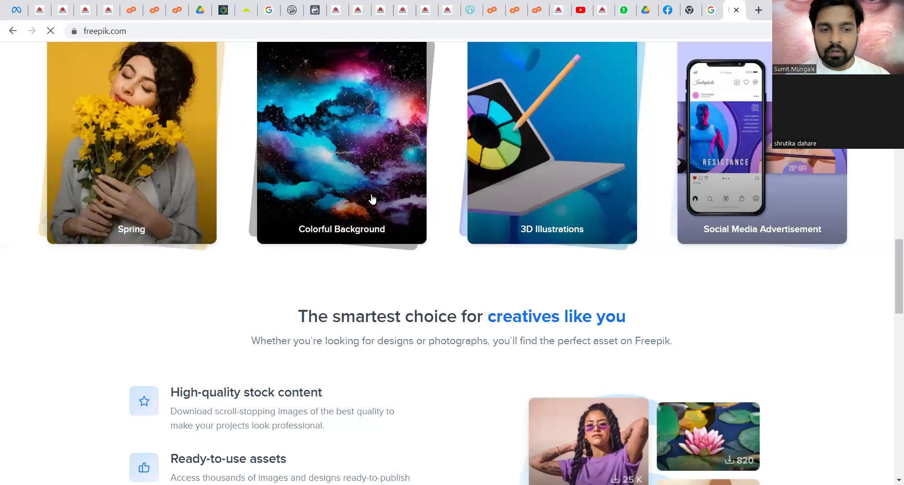
pyautogui.scroll(12, 372, 199)
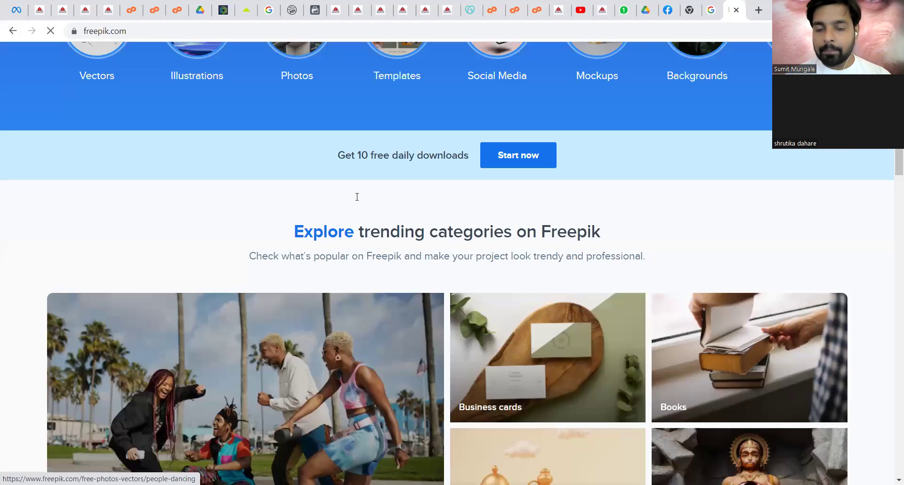
pyautogui.scroll(5, 357, 197)
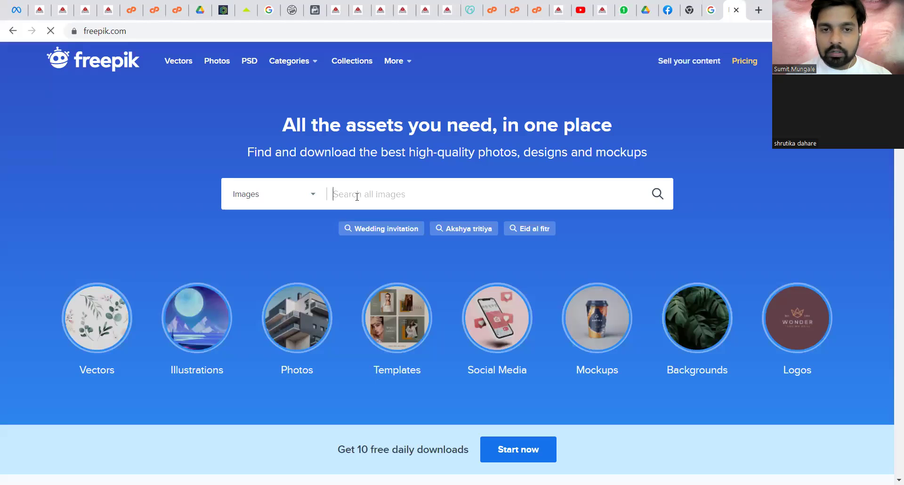
pyautogui.write('holi')
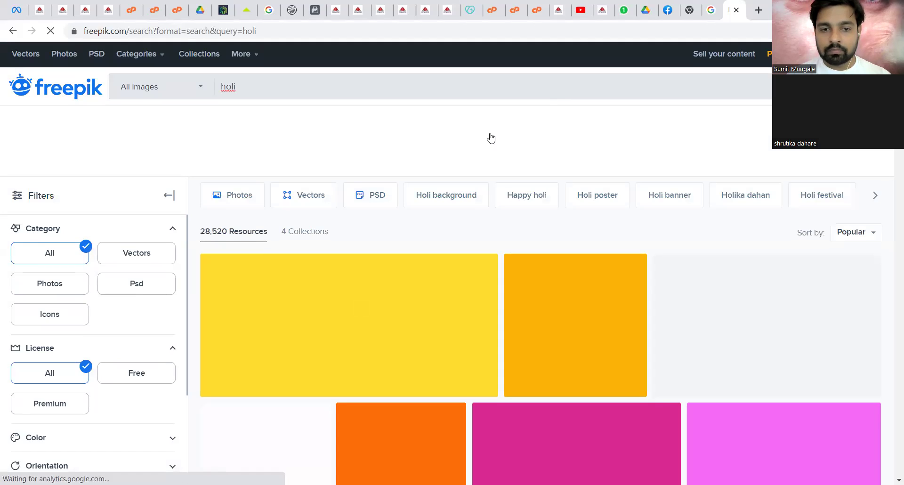
# - Scroll through the 28,520 'holi' festival images and templates
pyautogui.scroll(-5, 619, 273)
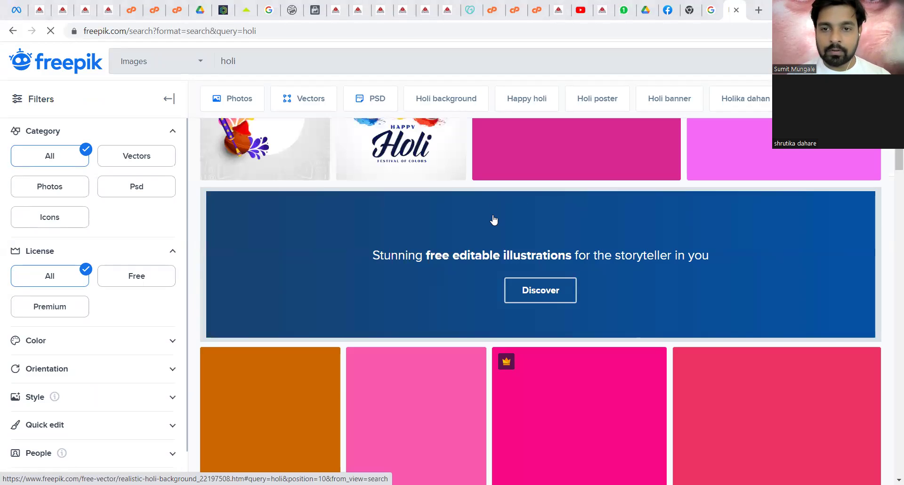
pyautogui.scroll(6, 603, 161)
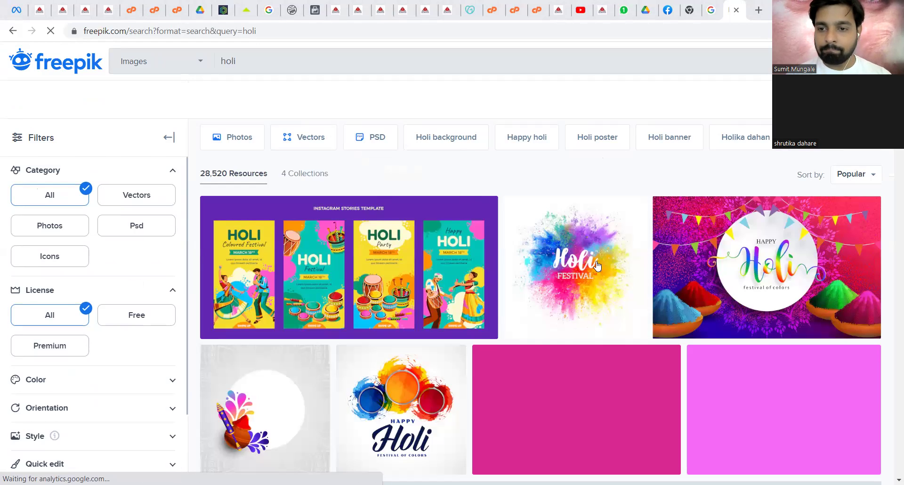
pyautogui.scroll(-5, 593, 262)
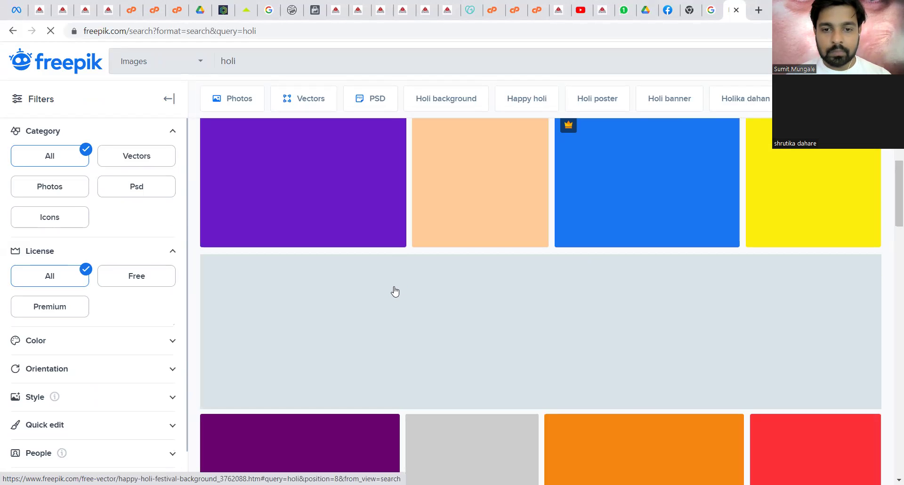
pyautogui.scroll(-6, 395, 292)
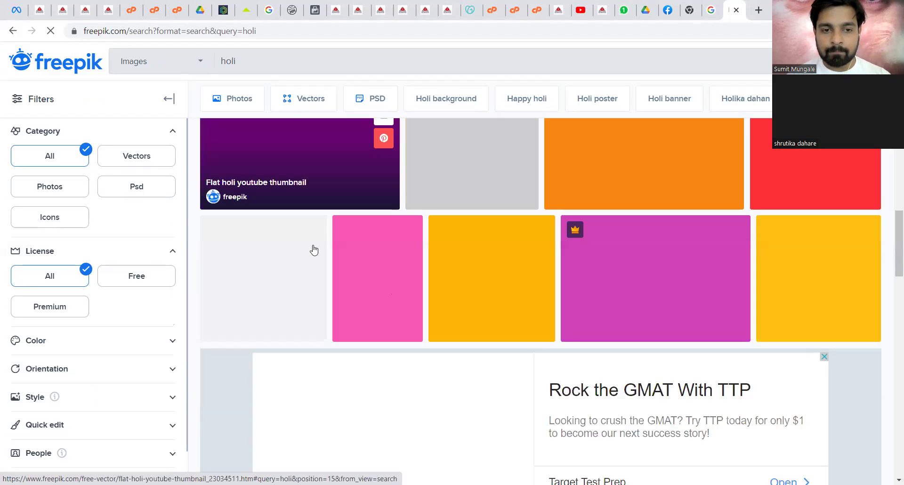
pyautogui.scroll(-7, 313, 250)
pyautogui.scroll(-1, 315, 250)
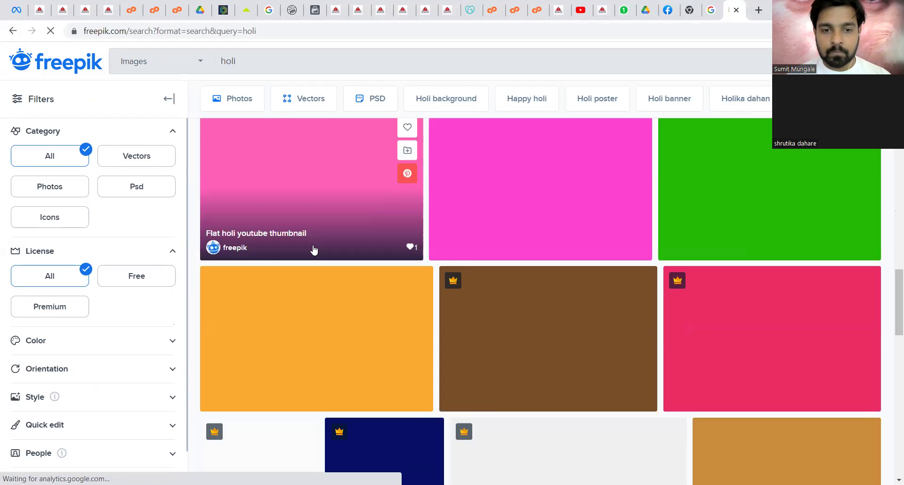
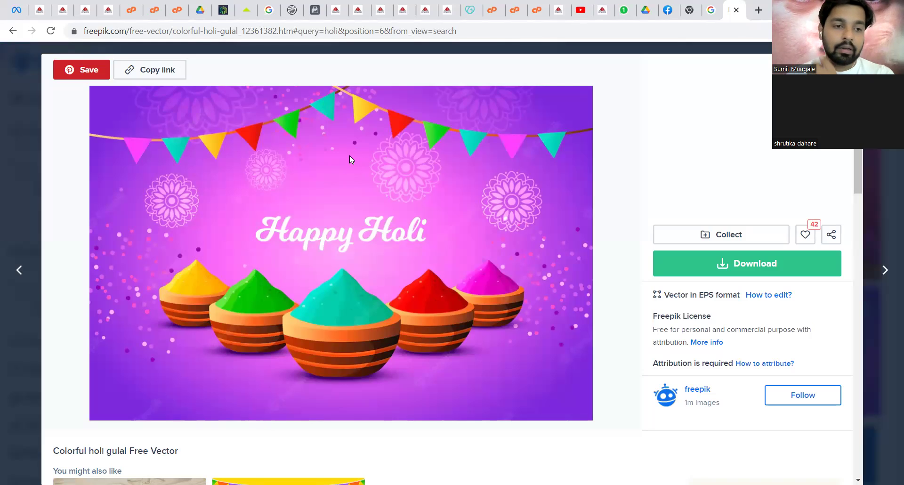
pyautogui.rightClick(275, 161)
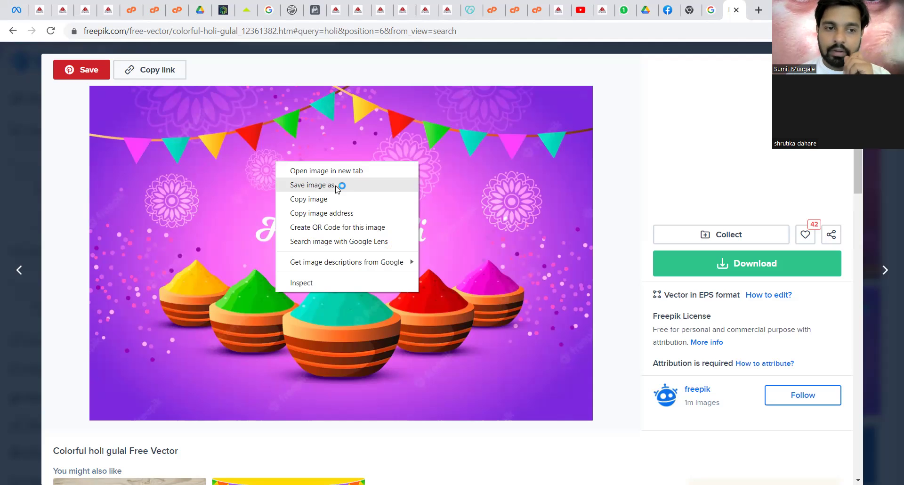
pyautogui.click(335, 186)
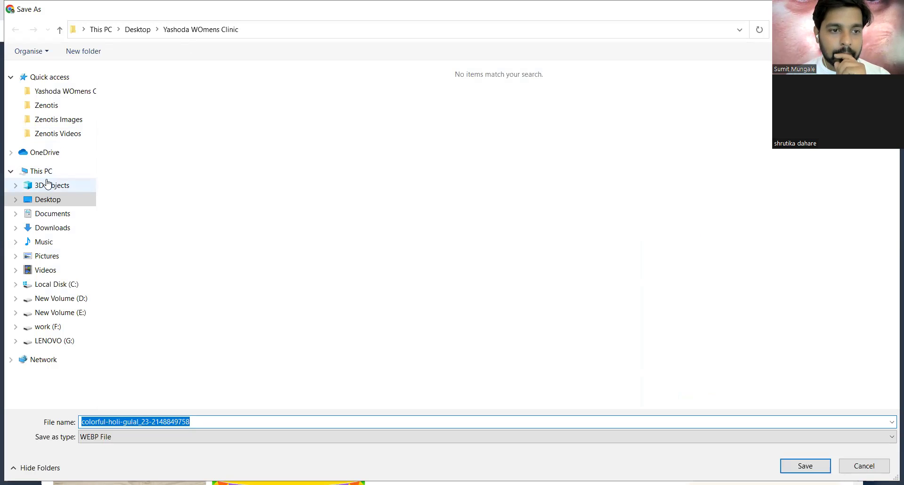
# - Create a 'Photoshop' folder on the Desktop and save the Holi image into it as WEBP
pyautogui.click(65, 202)
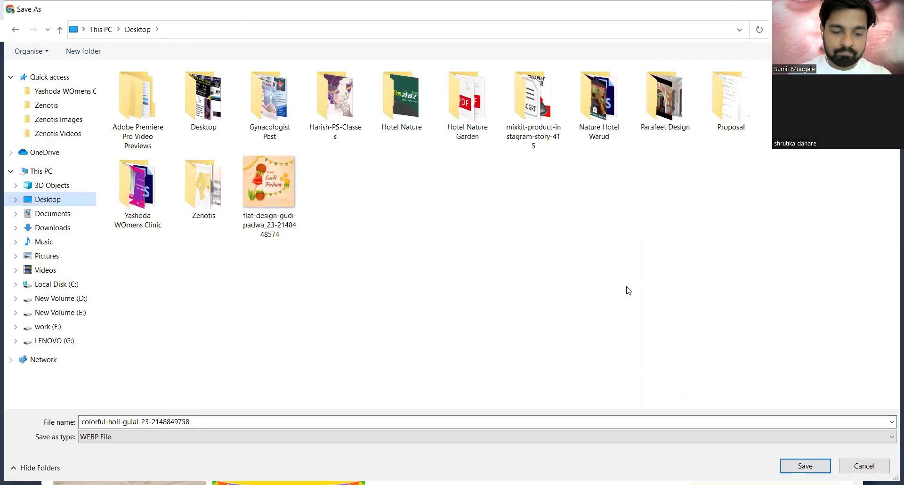
pyautogui.hotkey('ctrl', 'shift', 'n')
pyautogui.write('Photoshop')
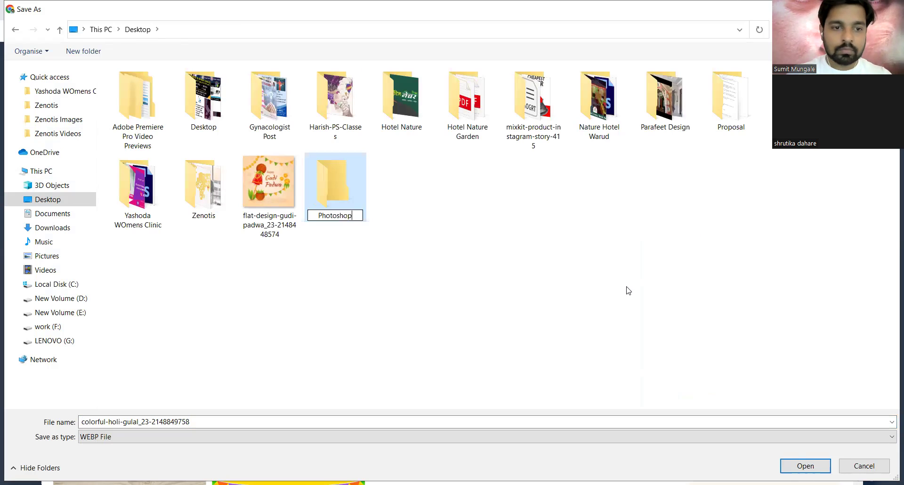
pyautogui.press('Return')
pyautogui.press('Return')
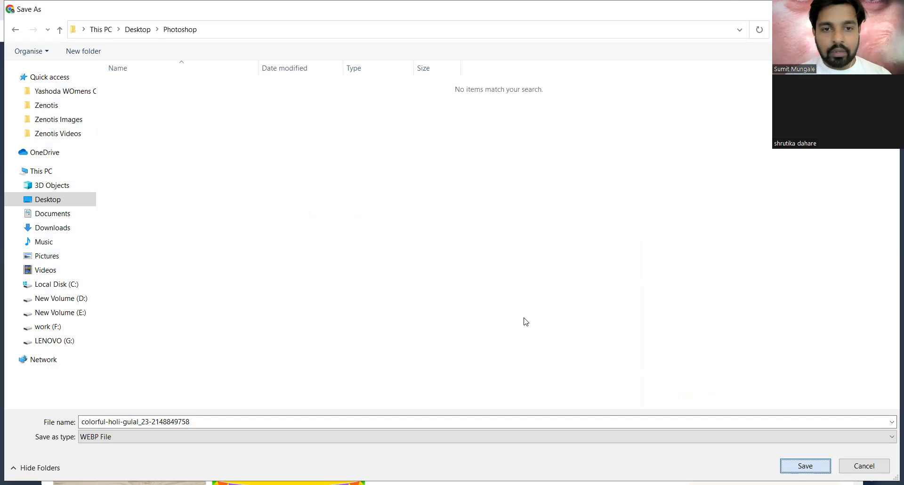
pyautogui.press('Return')
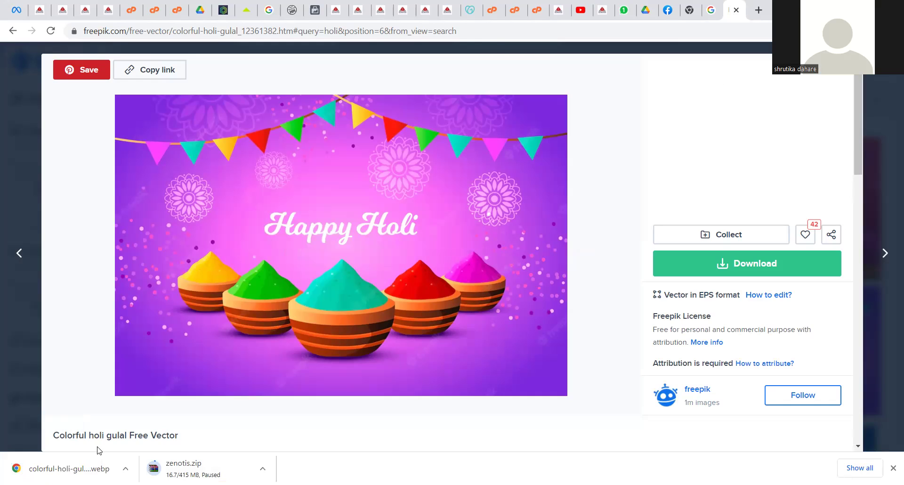
# - Show the downloaded colorful-holi-gulal webp in its Desktop Photoshop folder, with Explorer maximized
pyautogui.rightClick(72, 467)
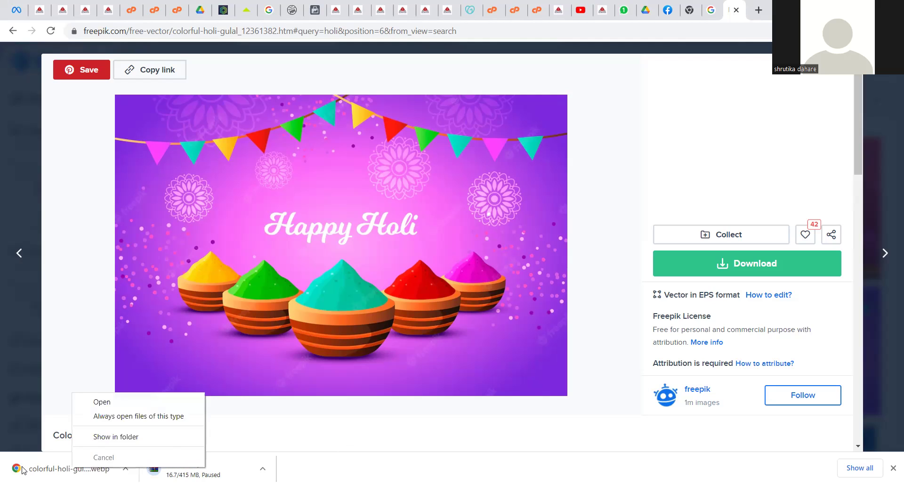
pyautogui.click(47, 469)
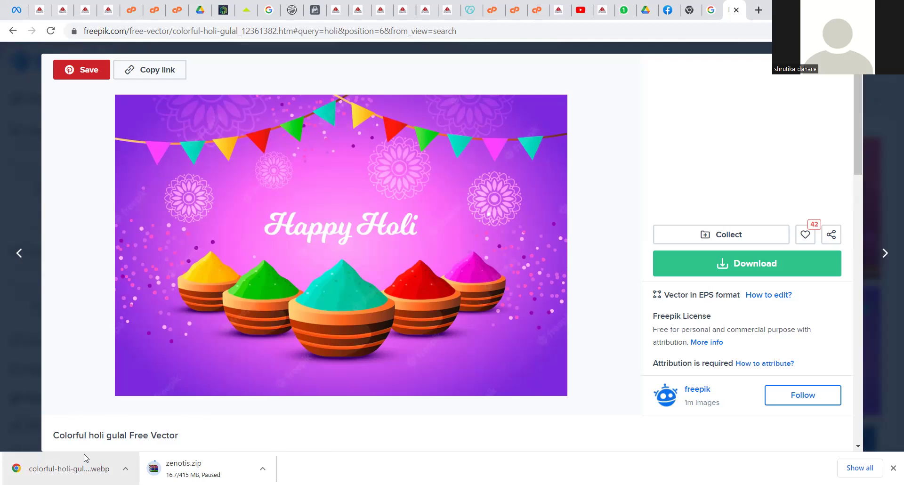
pyautogui.rightClick(70, 465)
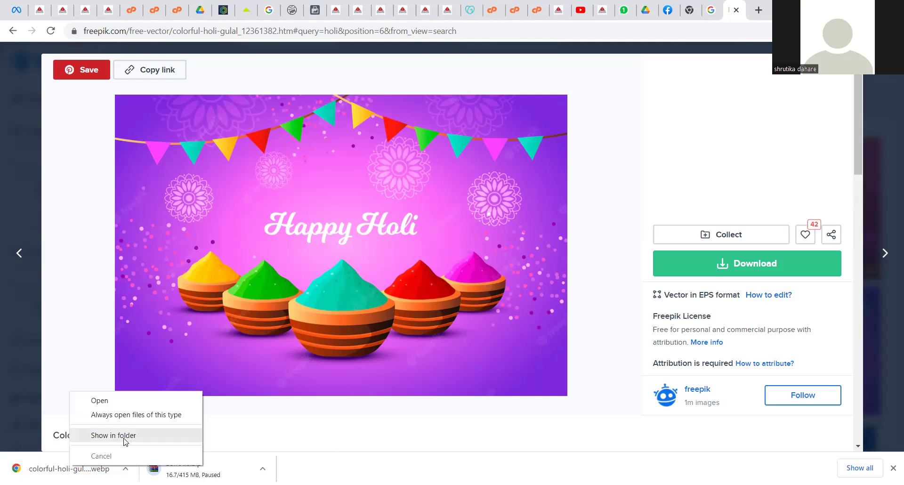
pyautogui.click(328, 139)
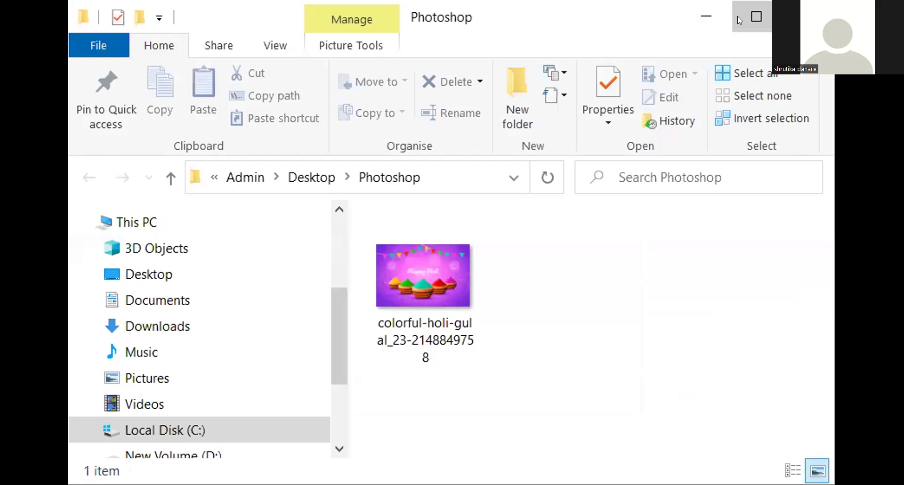
pyautogui.click(739, 20)
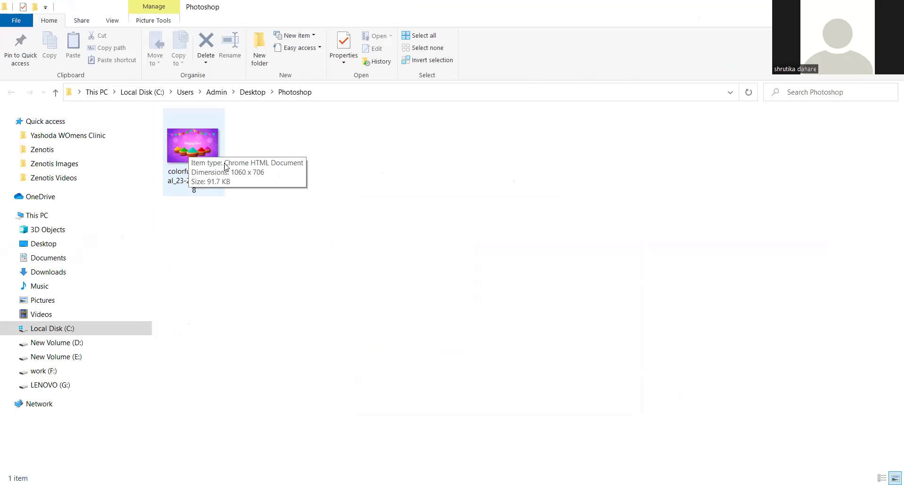
# - Open the downloaded colorful-holi-gulal image in Paint
pyautogui.click(197, 153)
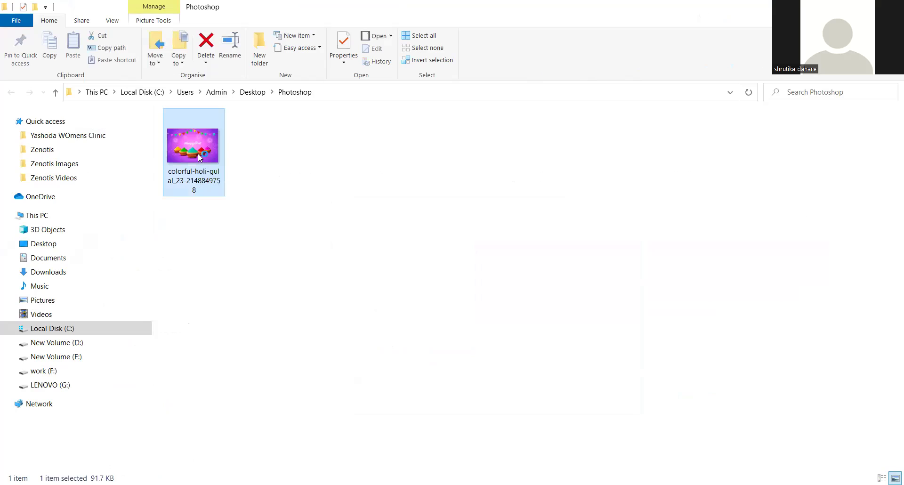
pyautogui.doubleClick(199, 157)
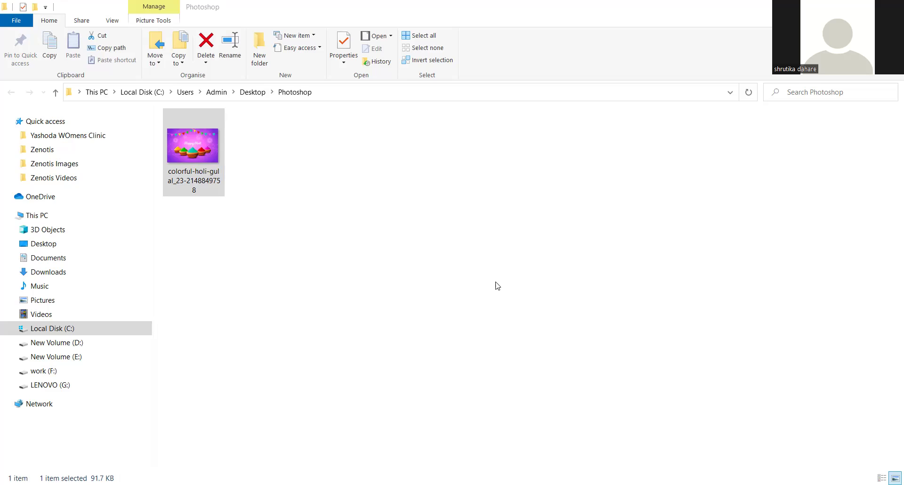
pyautogui.rightClick(207, 150)
pyautogui.moveTo(257, 216)
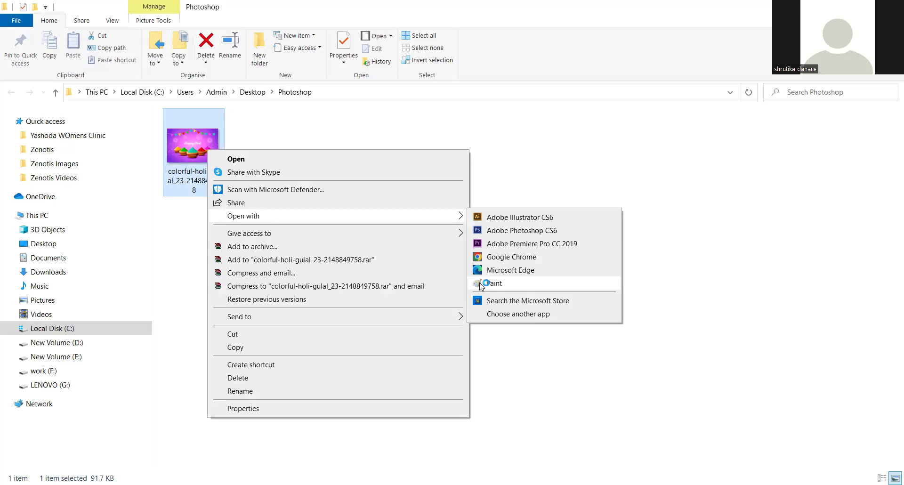
pyautogui.click(480, 284)
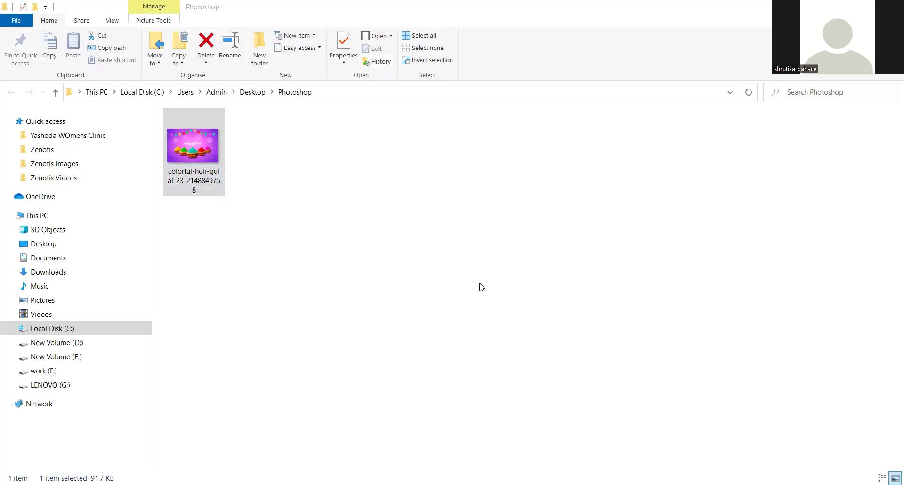
# - Save a 157 KB JPEG copy of the image into the same Photoshop folder
pyautogui.hotkey('alt', 'Down')
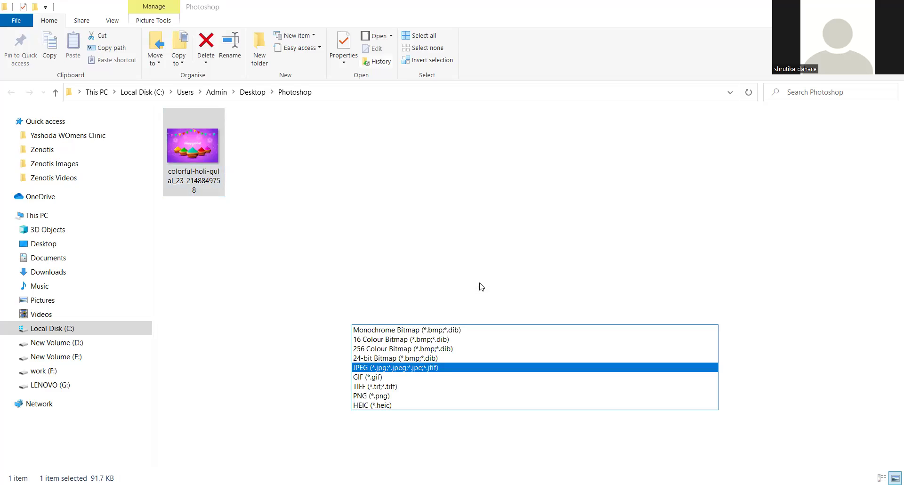
pyautogui.press('Return')
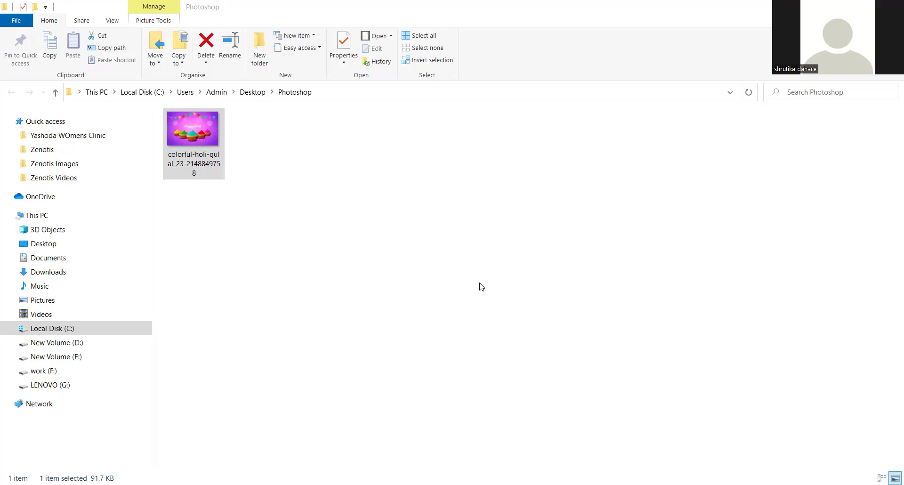
pyautogui.hotkey('ctrl', 'v')
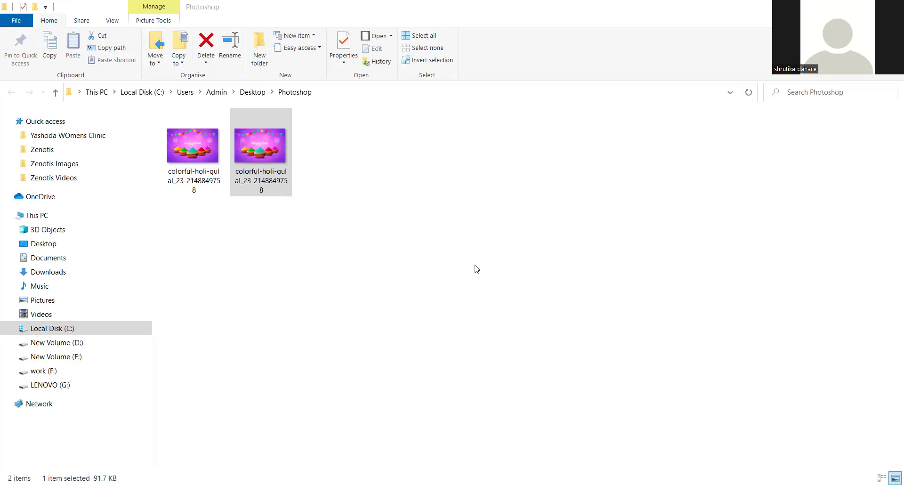
pyautogui.click(196, 162)
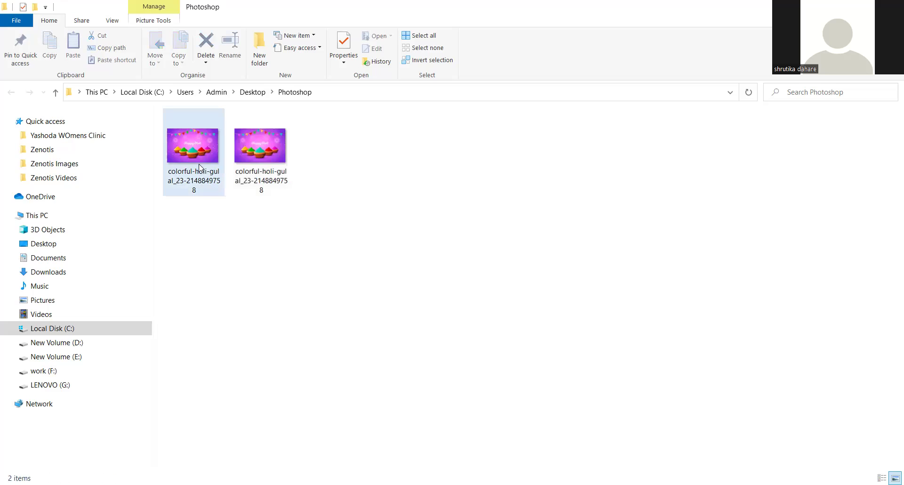
pyautogui.click(266, 169)
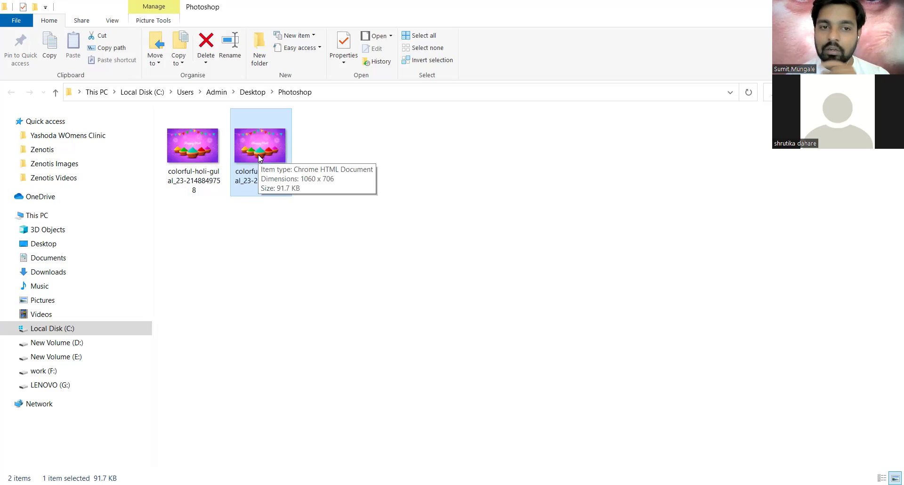
# - Delete the 91.7 KB WEBP original, then bring up Open with options for the JPG
pyautogui.moveTo(347, 132); pyautogui.dragTo(248, 214)
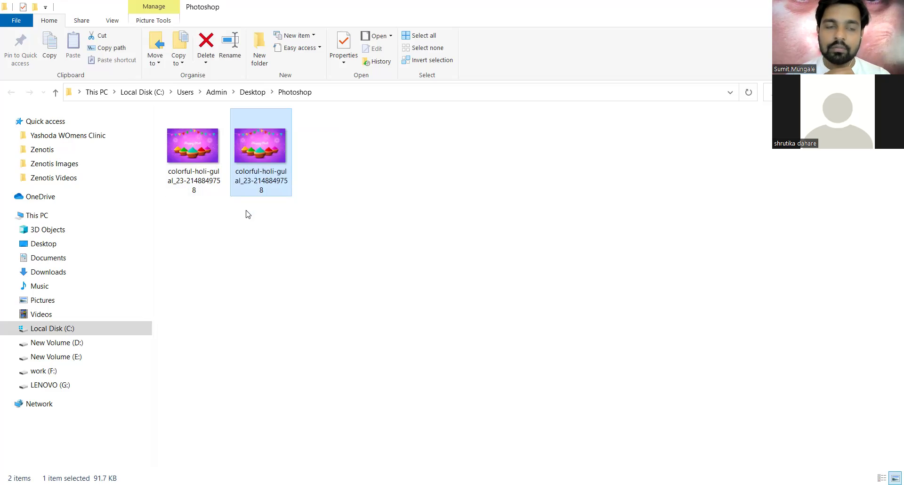
pyautogui.press('Delete')
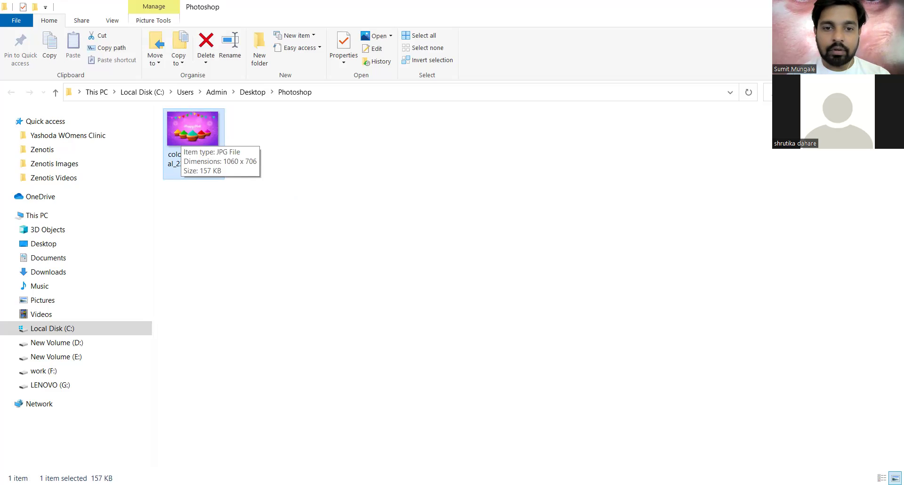
pyautogui.hotkey('alt', 'Tab')
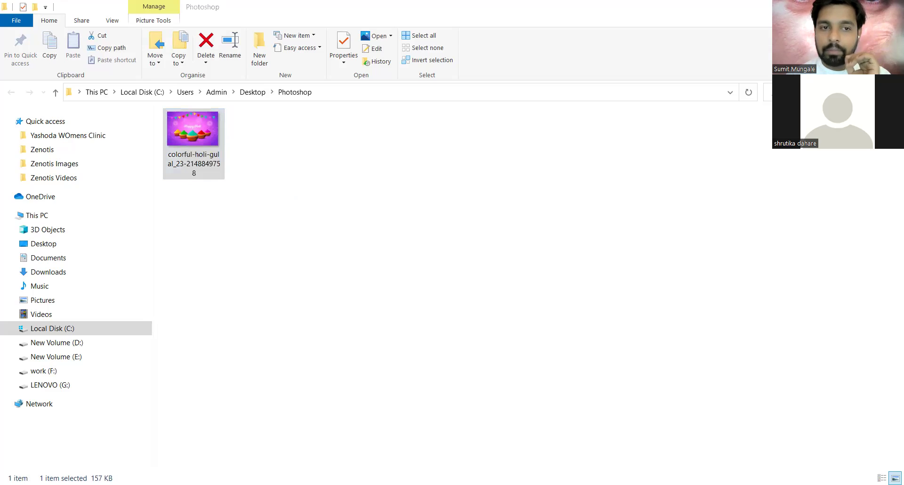
pyautogui.rightClick(199, 136)
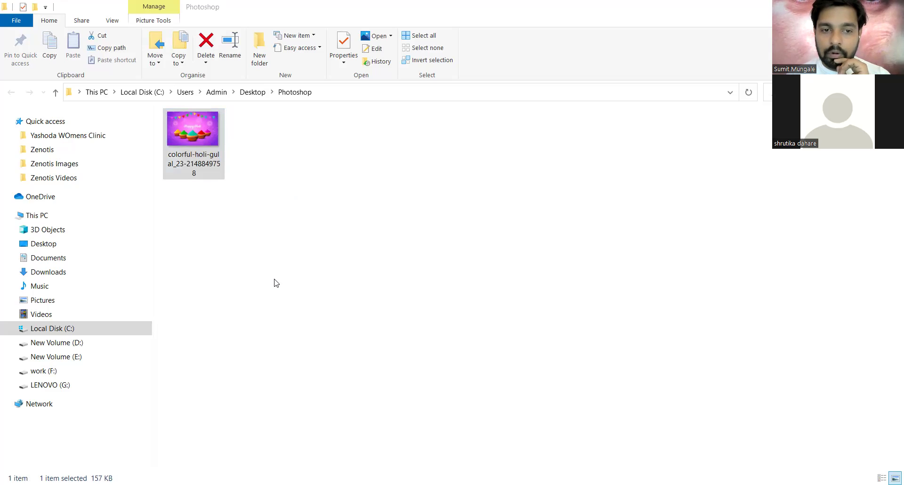
pyautogui.moveTo(276, 284)
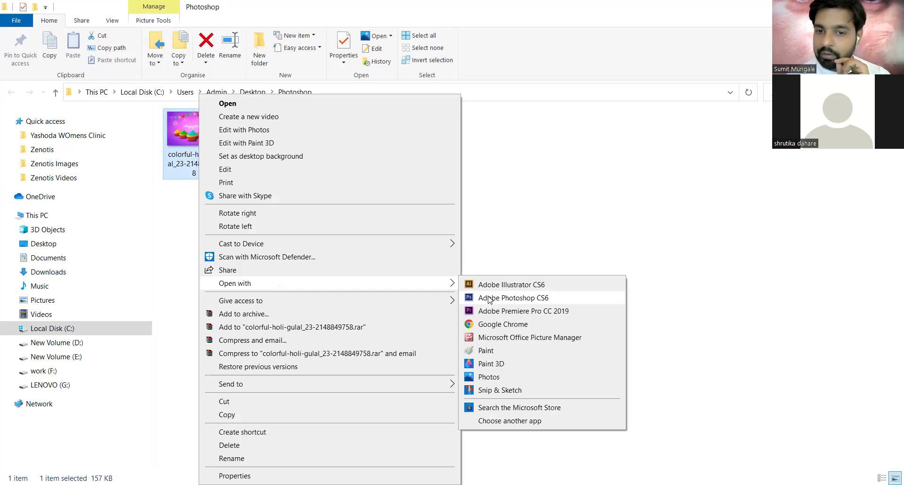
# - Open the Holi JPG in Photoshop CS6, zoom around it, and fit it on screen
pyautogui.click(544, 299)
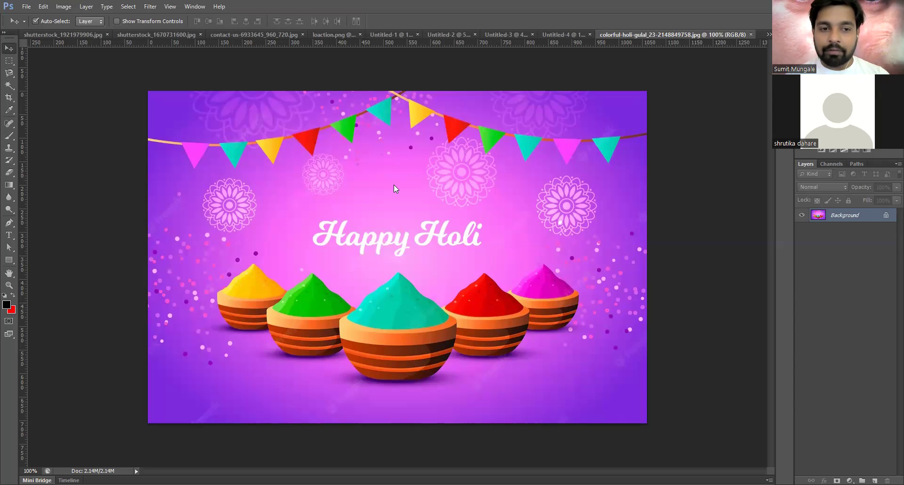
pyautogui.scroll(3, 158, 208)
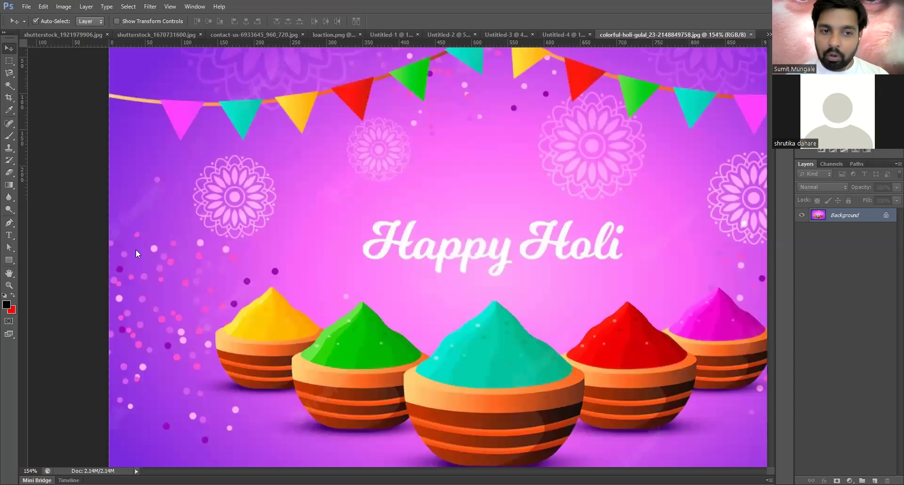
pyautogui.scroll(4, 141, 243)
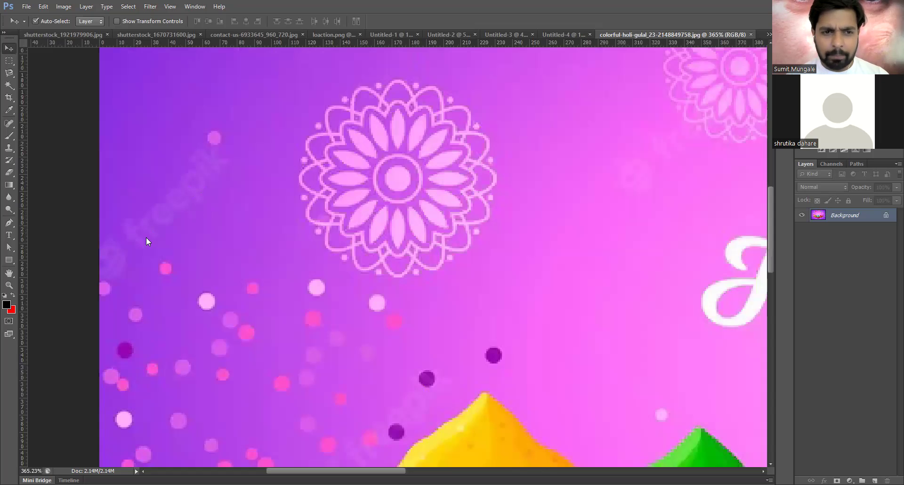
pyautogui.scroll(-1, 187, 210)
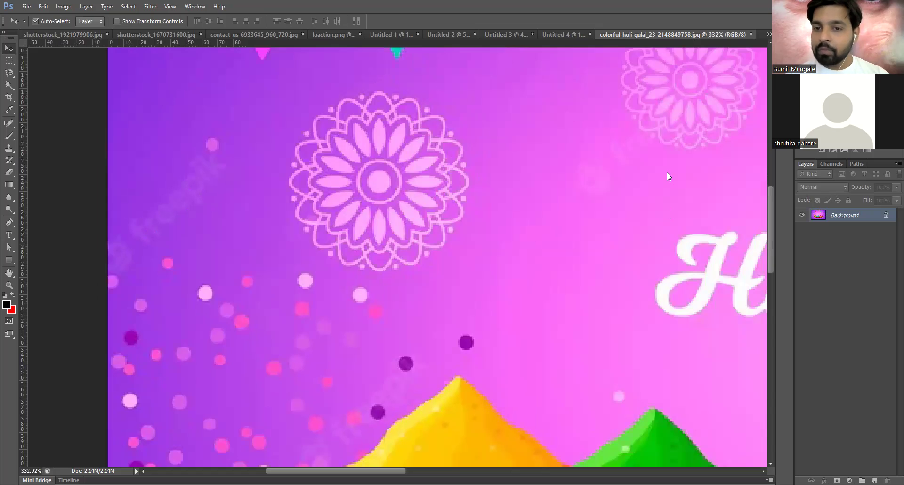
pyautogui.scroll(-5, 668, 175)
pyautogui.scroll(5, 654, 105)
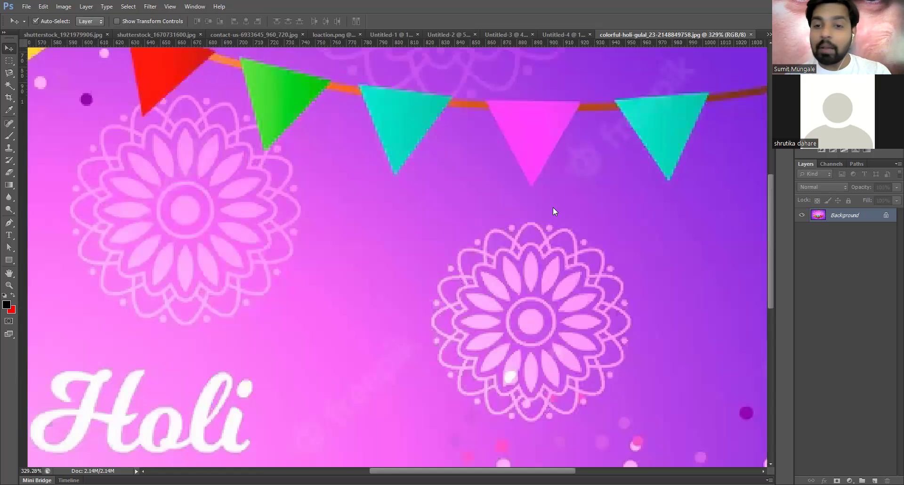
pyautogui.hotkey('ctrl', '0')
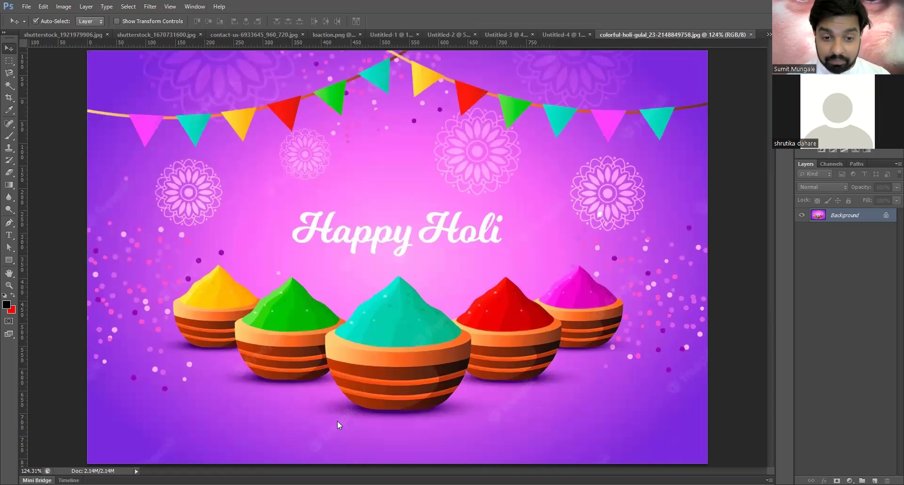
# - Zoom in and out on the watermarked image, then return to the Freepik page
pyautogui.scroll(3, 357, 352)
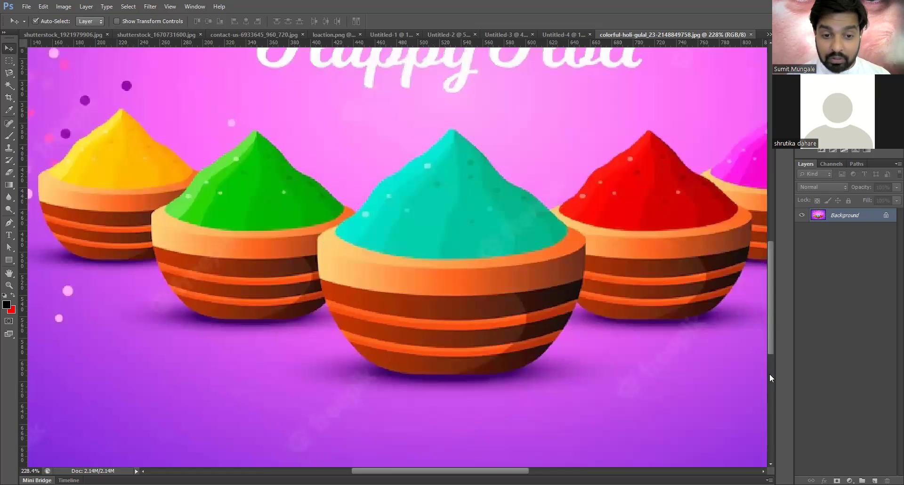
pyautogui.scroll(-3, 769, 378)
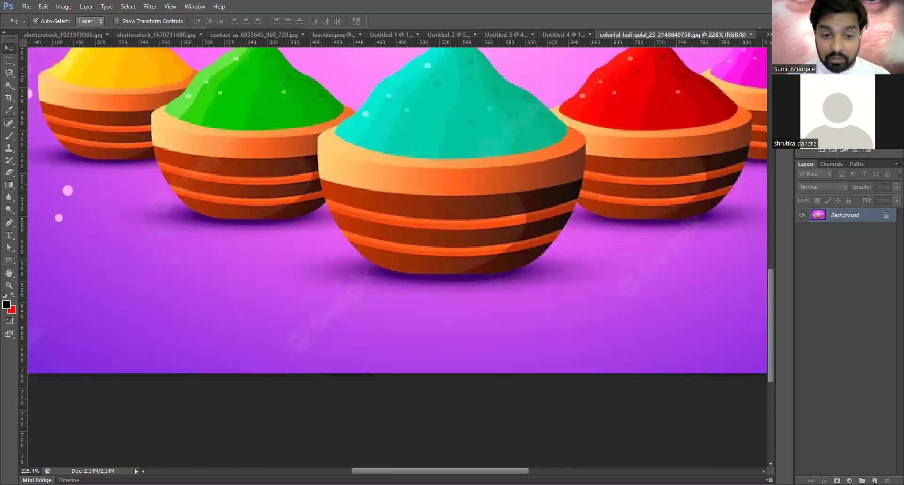
pyautogui.scroll(2, 678, 273)
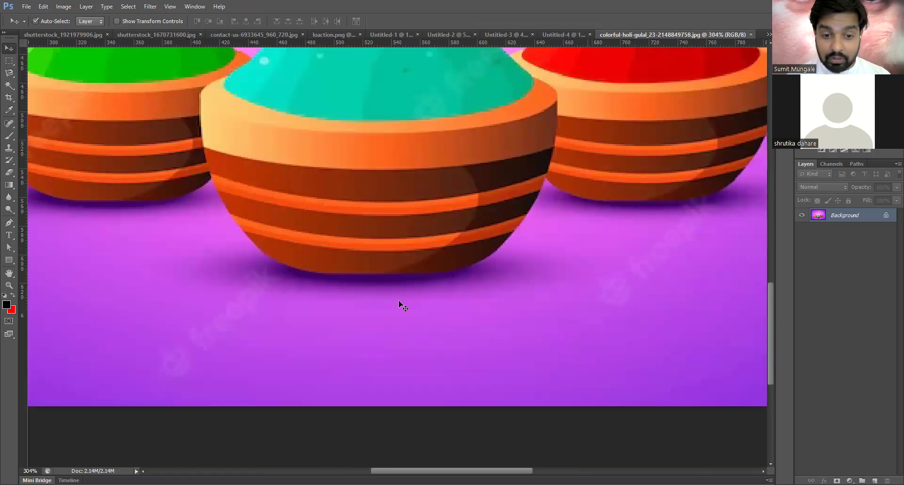
pyautogui.scroll(-3, 390, 309)
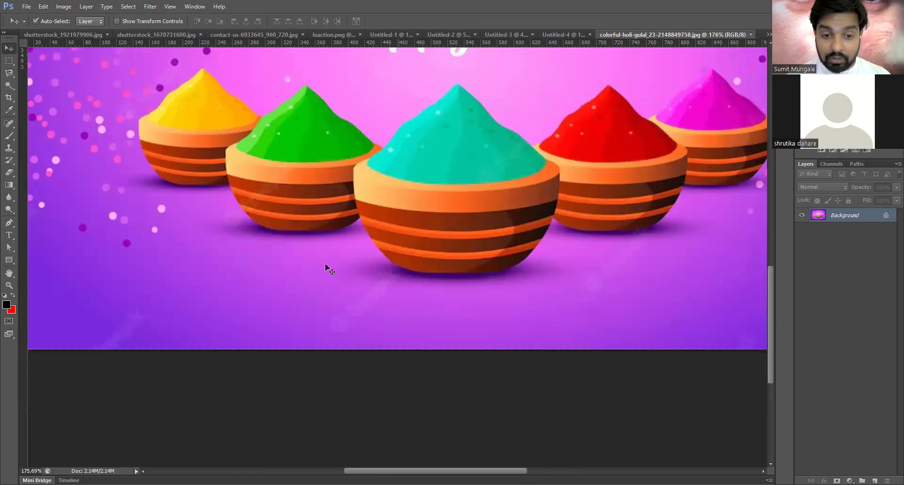
pyautogui.scroll(-3, 339, 263)
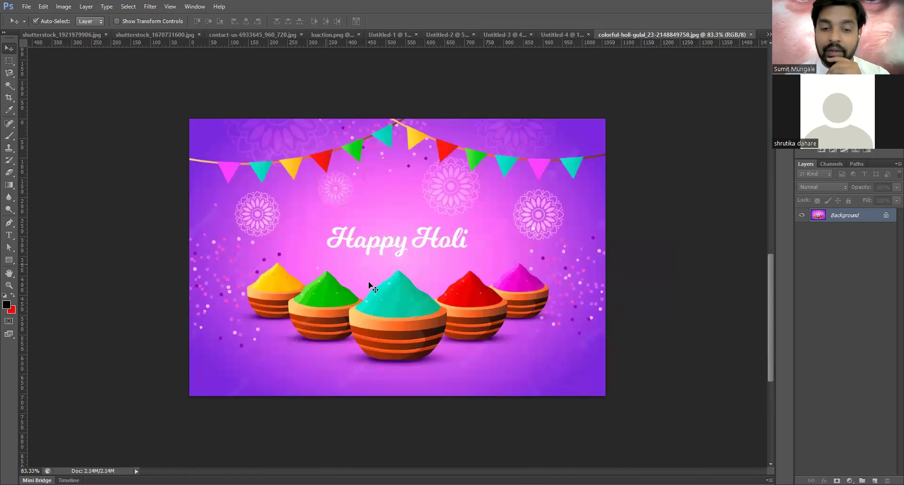
pyautogui.scroll(2, 369, 282)
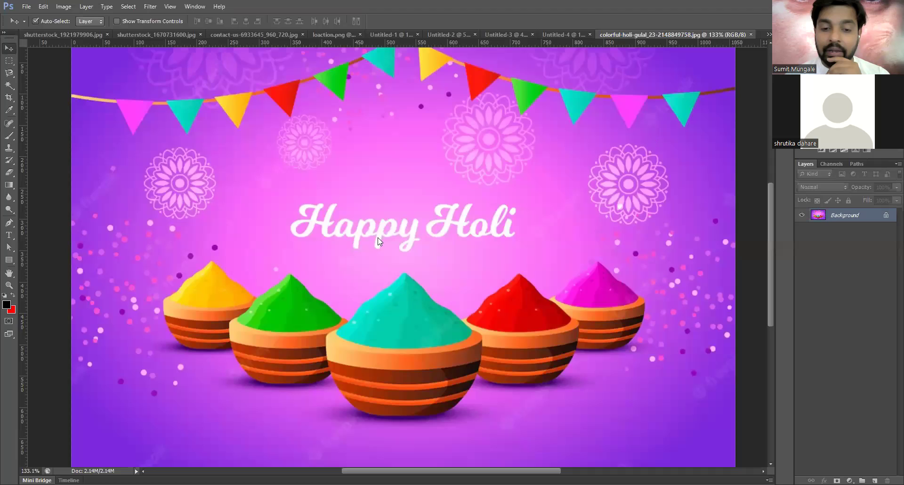
pyautogui.hotkey('alt', 'Tab')
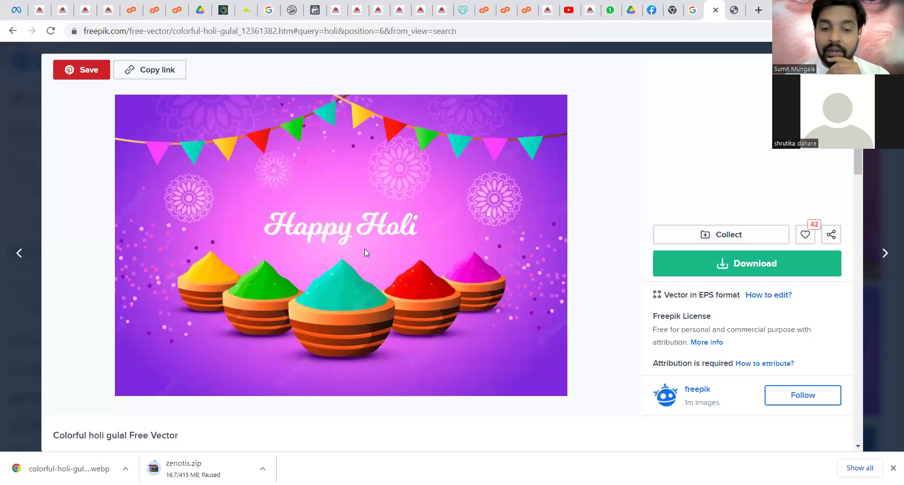
# - Free-download the colorful-holi-gulal vector zip into the Desktop Photoshop folder
pyautogui.rightClick(395, 229)
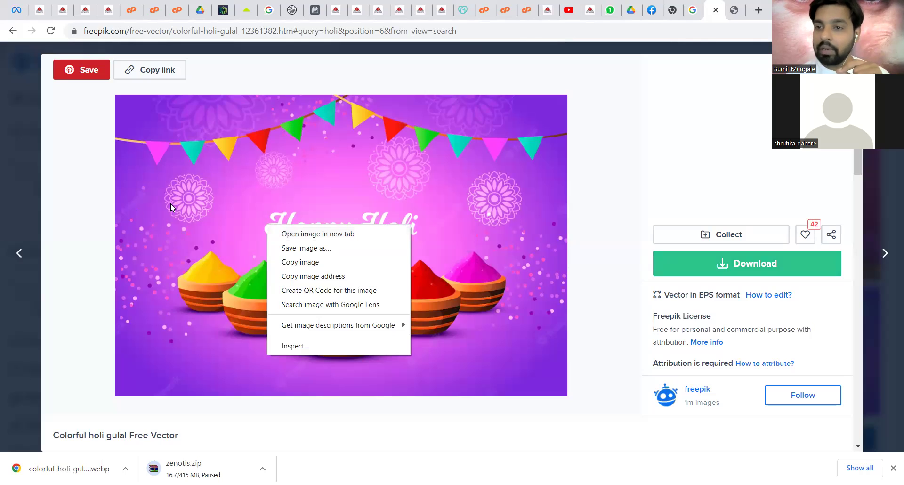
pyautogui.click(751, 263)
pyautogui.scroll(-1, 753, 260)
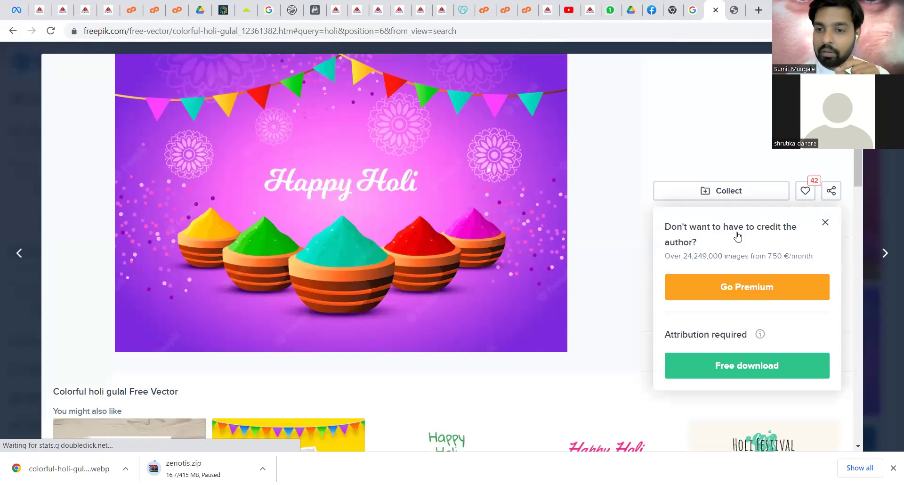
pyautogui.scroll(-3, 737, 234)
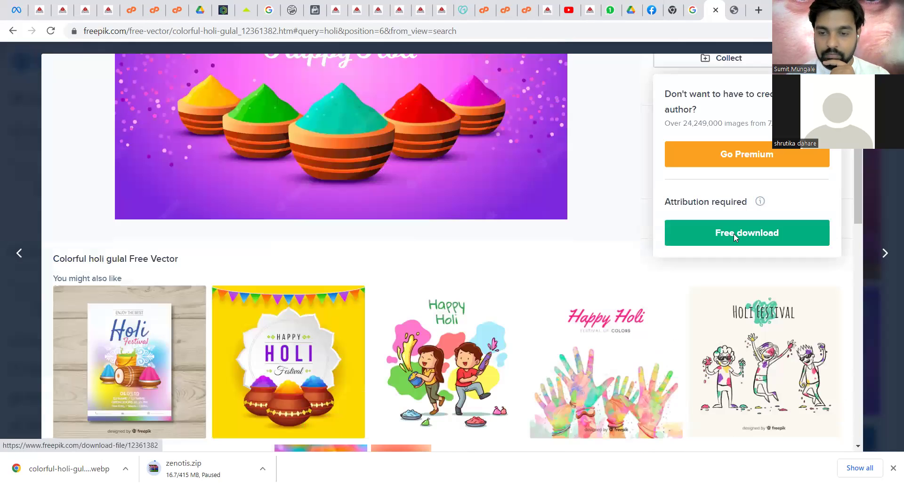
pyautogui.click(731, 234)
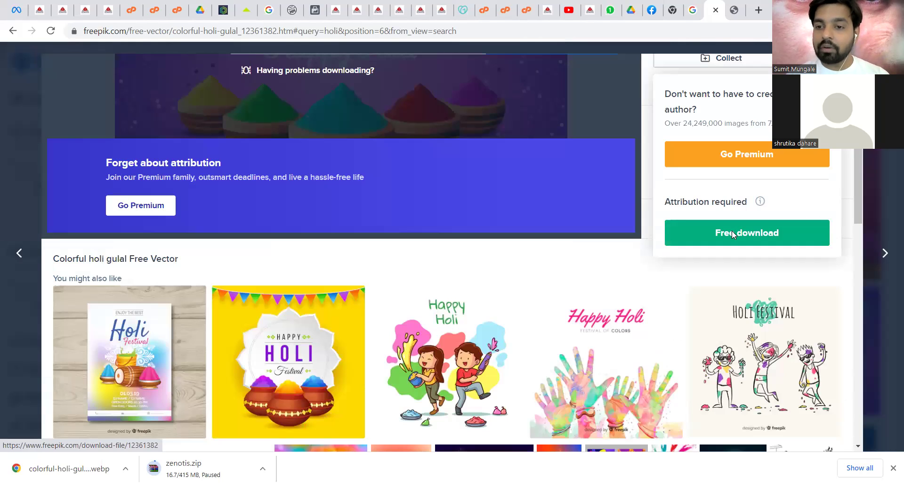
pyautogui.click(731, 234)
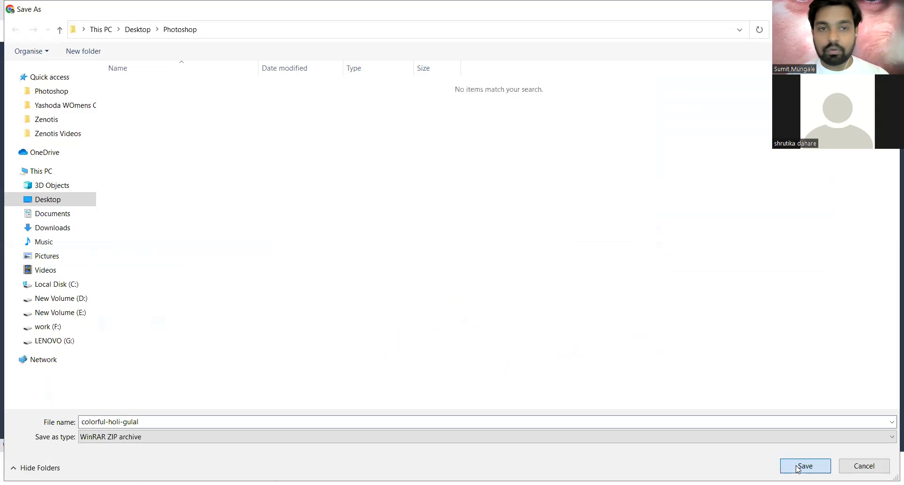
pyautogui.press('Return')
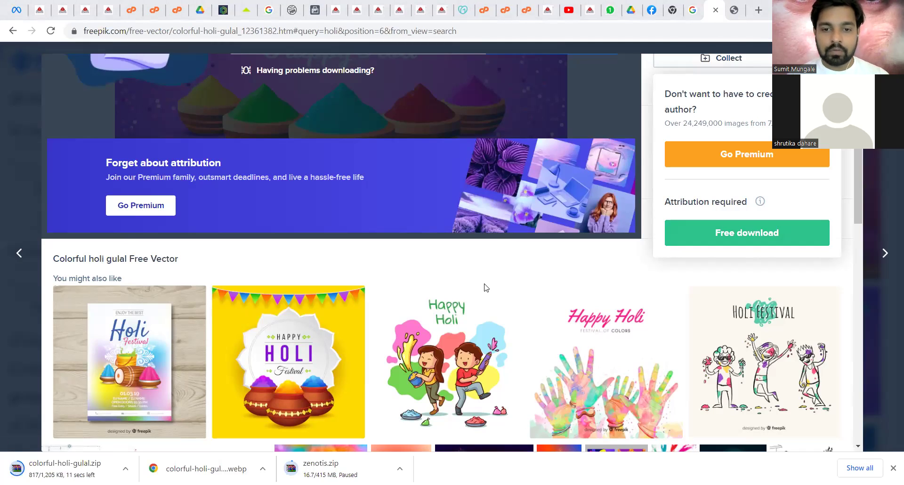
pyautogui.hotkey('alt', 'Tab')
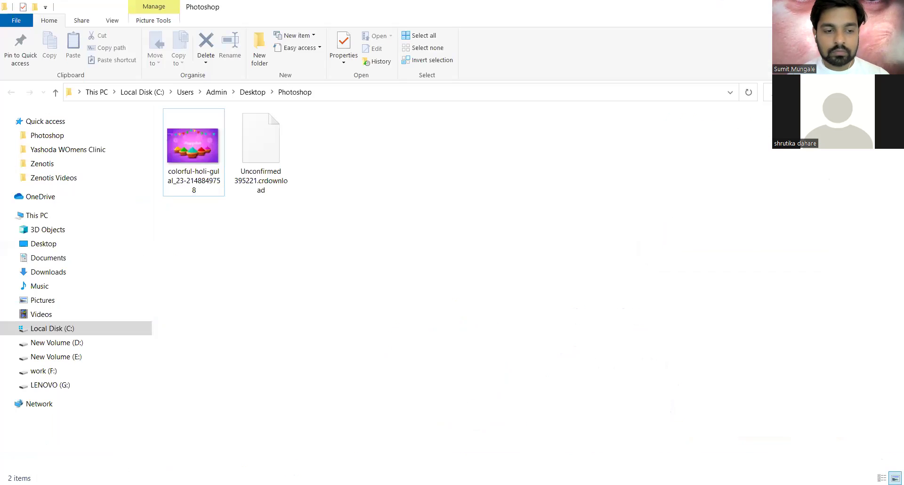
# - Extract the colorful-holi-gulal archive to a colorful-holi-gulal folder and refresh the listing
pyautogui.hotkey('alt', 'Tab')
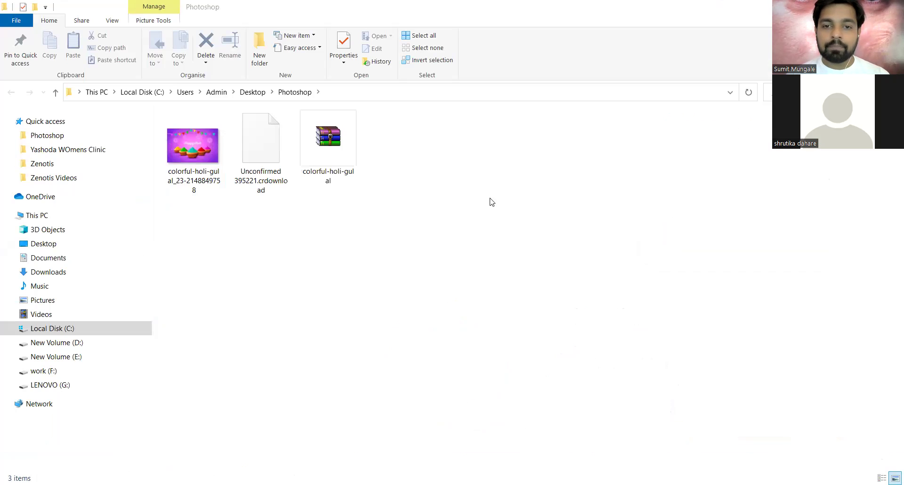
pyautogui.click(342, 191)
pyautogui.click(186, 179)
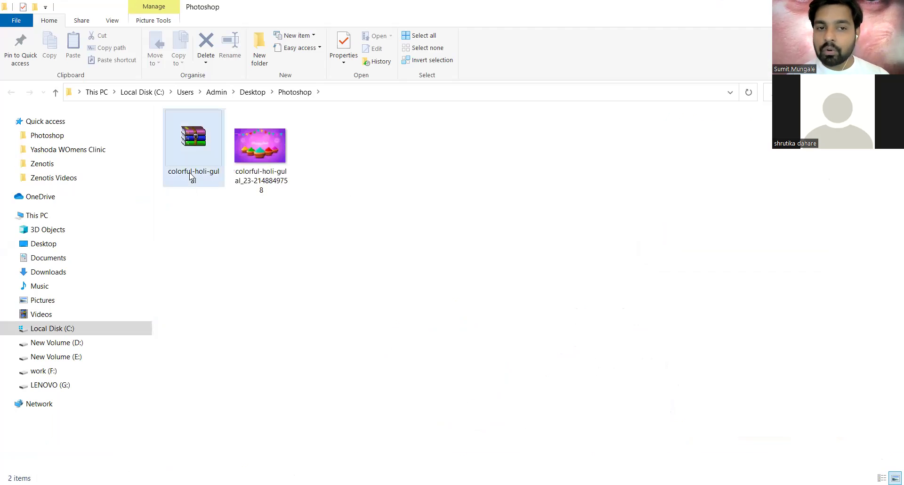
pyautogui.rightClick(201, 143)
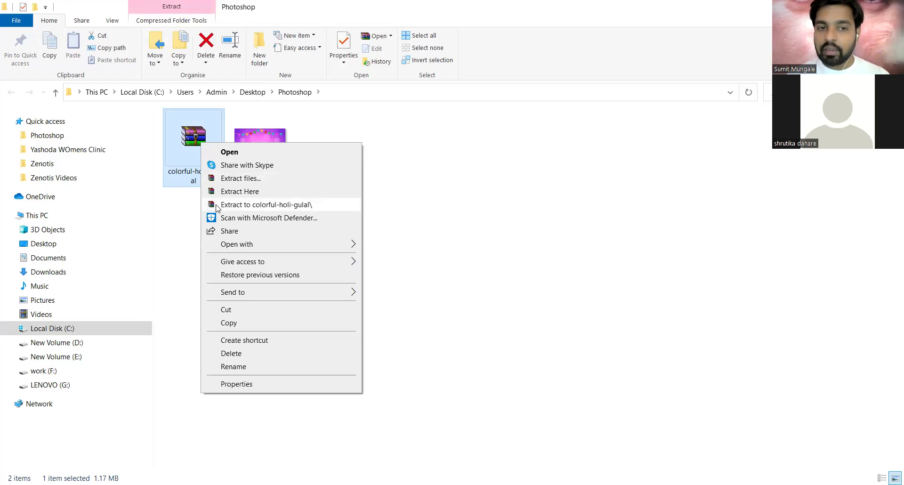
pyautogui.click(292, 206)
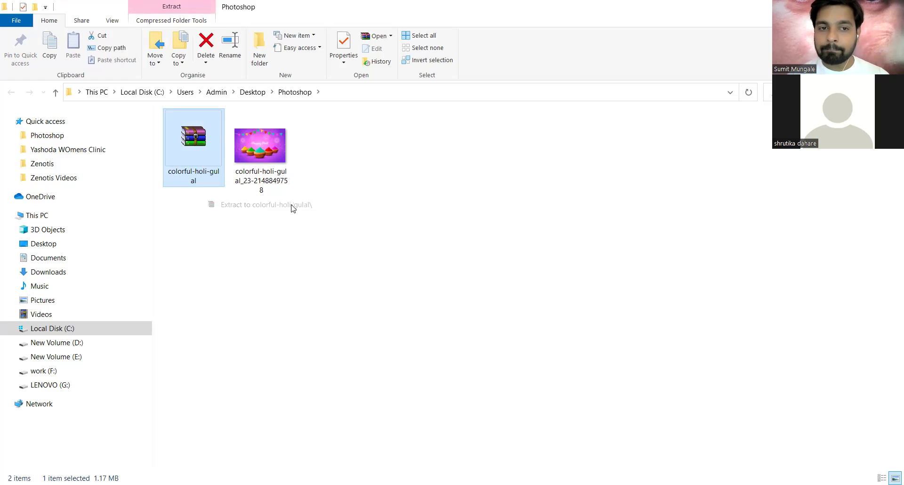
pyautogui.rightClick(568, 322)
pyautogui.click(615, 202)
# - Check the archive's options once more, then select the extracted colorful-holi-gulal folder
pyautogui.click(203, 163)
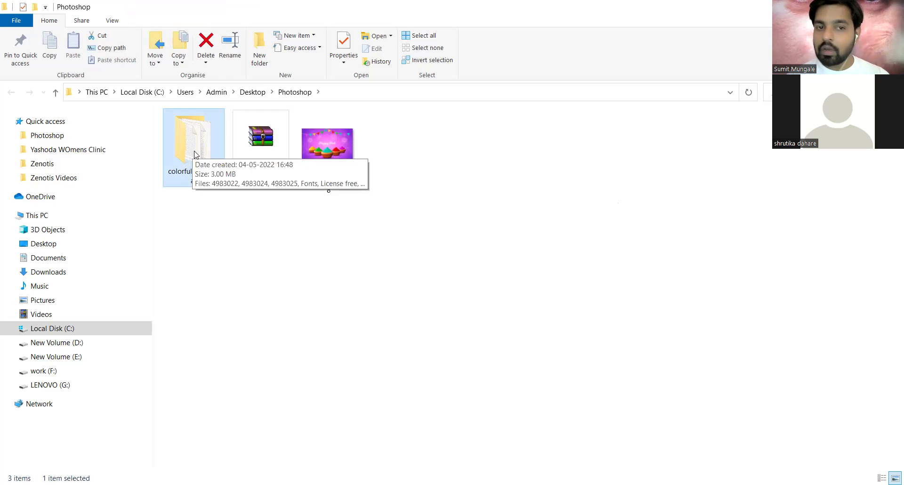
pyautogui.click(258, 151)
pyautogui.rightClick(258, 149)
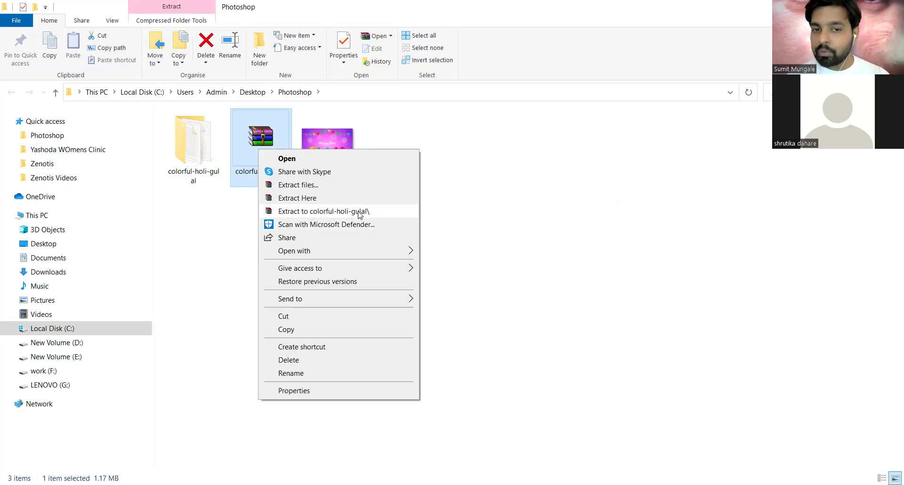
pyautogui.click(217, 225)
pyautogui.click(263, 156)
# - Browse the extracted files as large icons and open the 4983025 JPG in Photoshop CS6
pyautogui.doubleClick(187, 155)
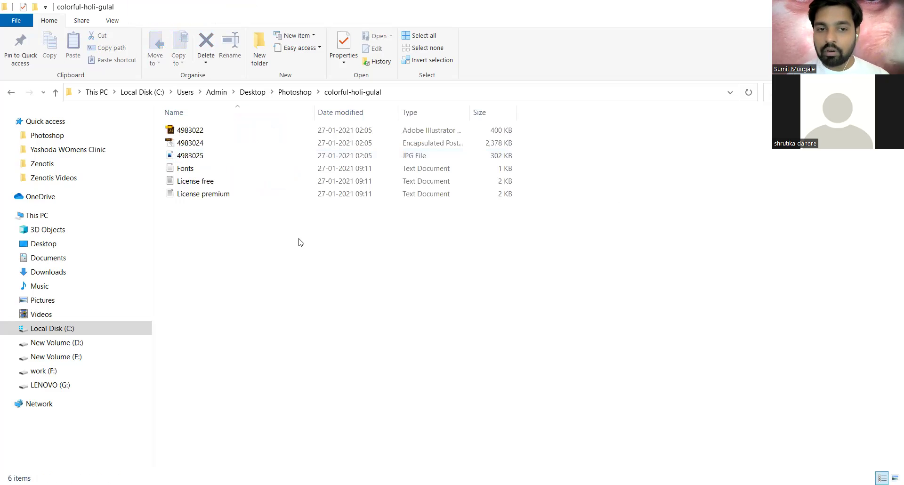
pyautogui.hotkey('ctrl', 'shift', '2')
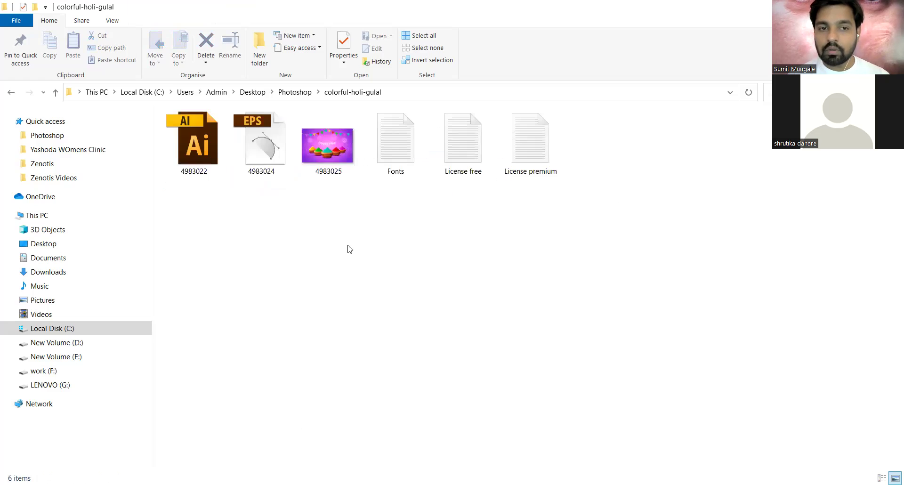
pyautogui.click(233, 175)
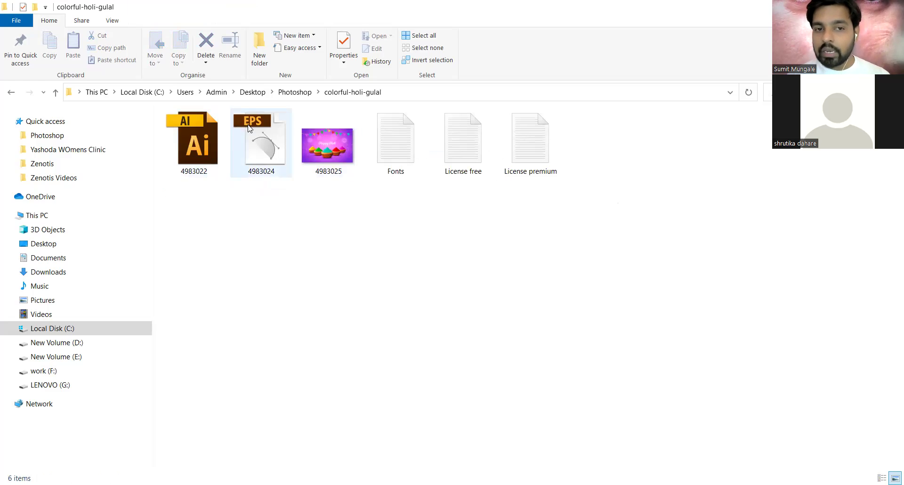
pyautogui.click(187, 156)
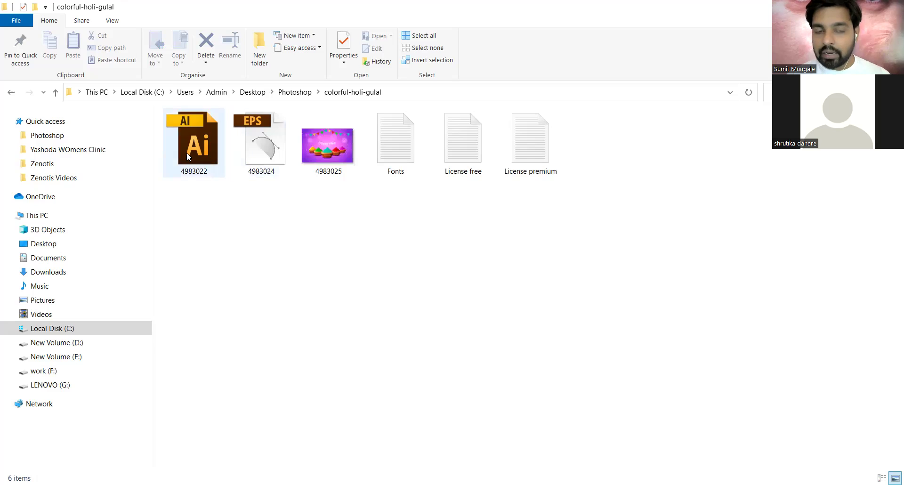
pyautogui.click(344, 149)
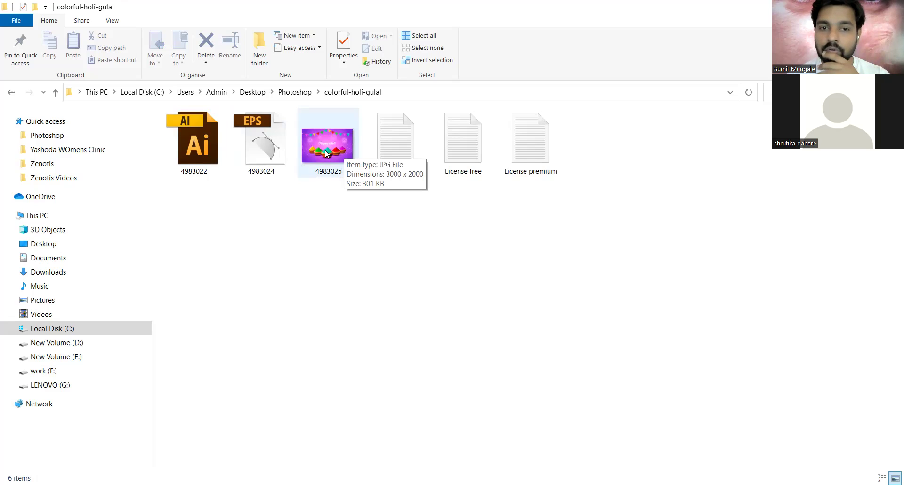
pyautogui.click(321, 154)
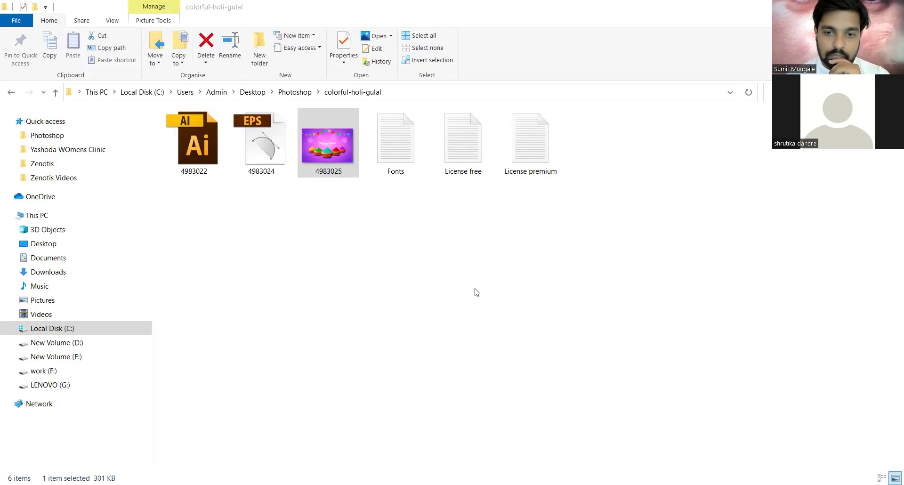
pyautogui.rightClick(331, 146)
pyautogui.moveTo(474, 284)
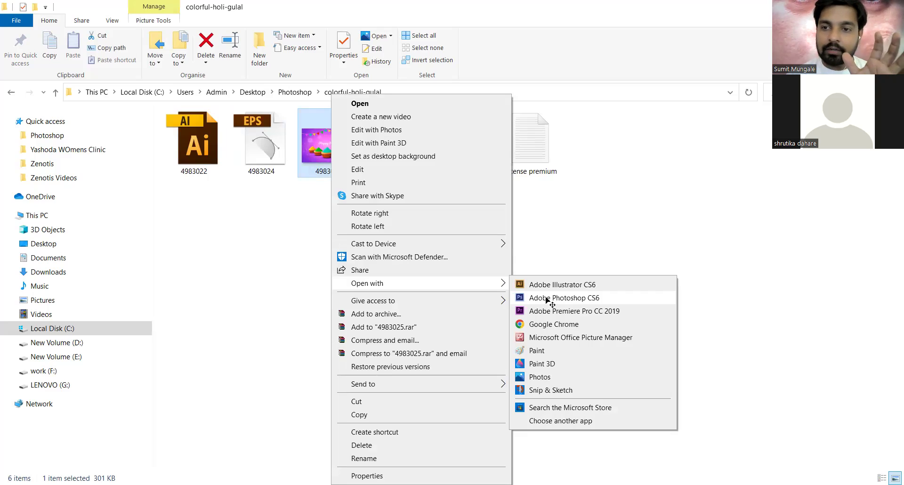
pyautogui.click(546, 301)
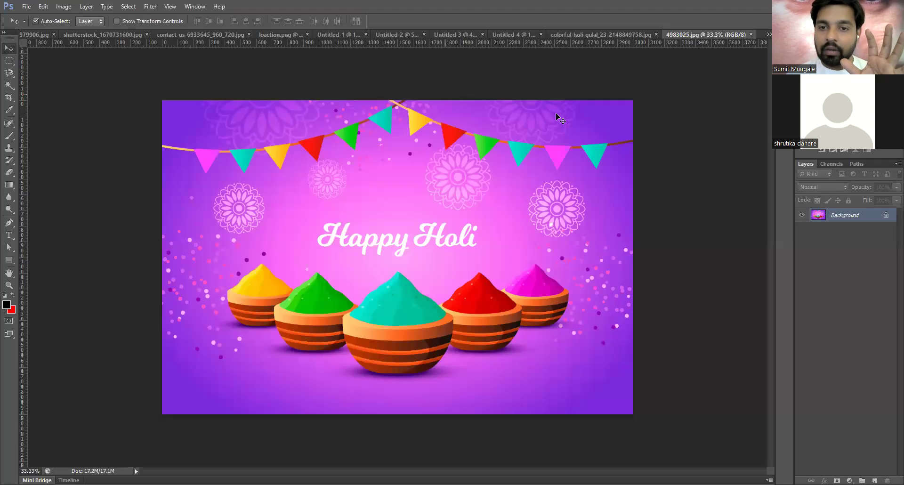
pyautogui.scroll(1, 583, 101)
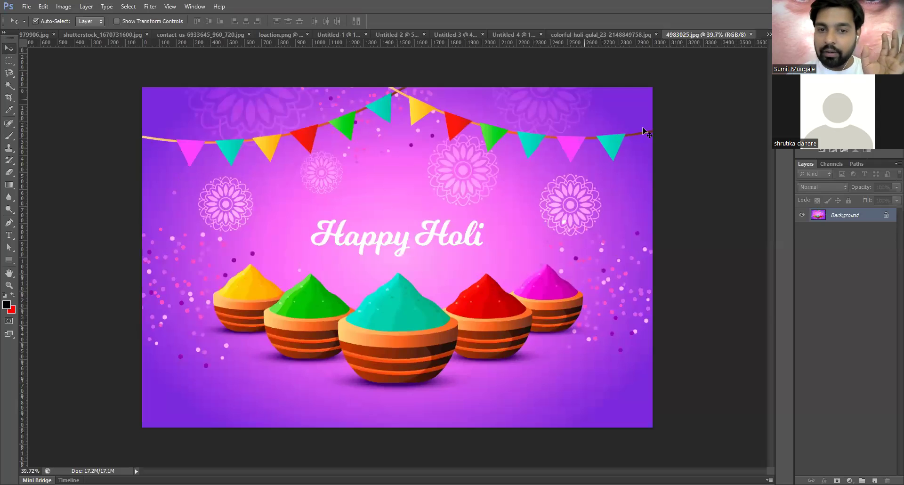
pyautogui.scroll(1, 688, 280)
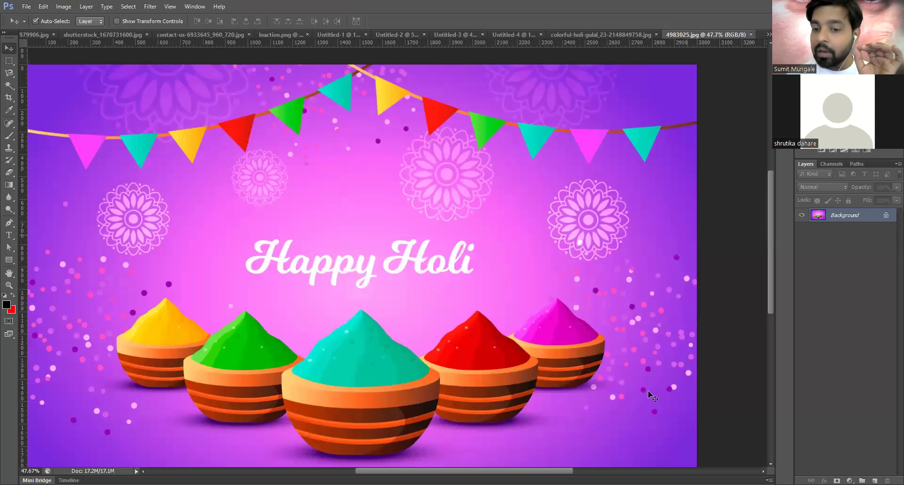
pyautogui.scroll(1, 644, 396)
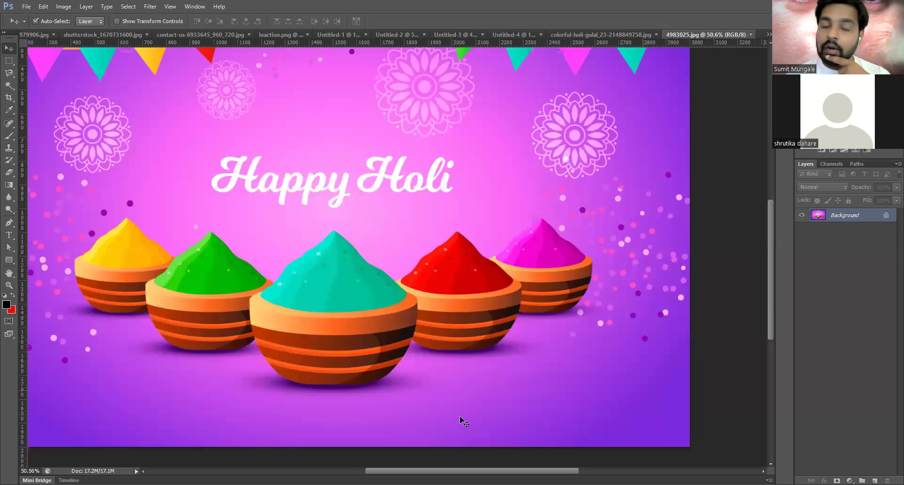
pyautogui.scroll(-1, 455, 415)
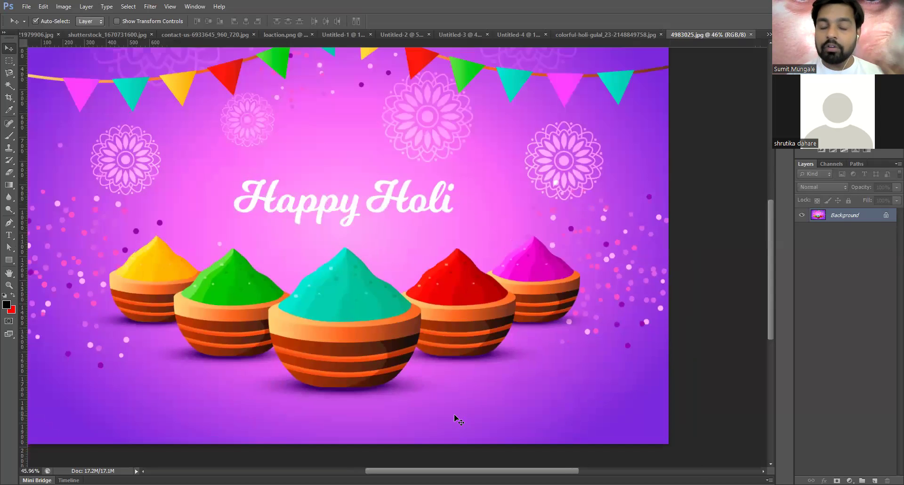
pyautogui.scroll(-1, 471, 425)
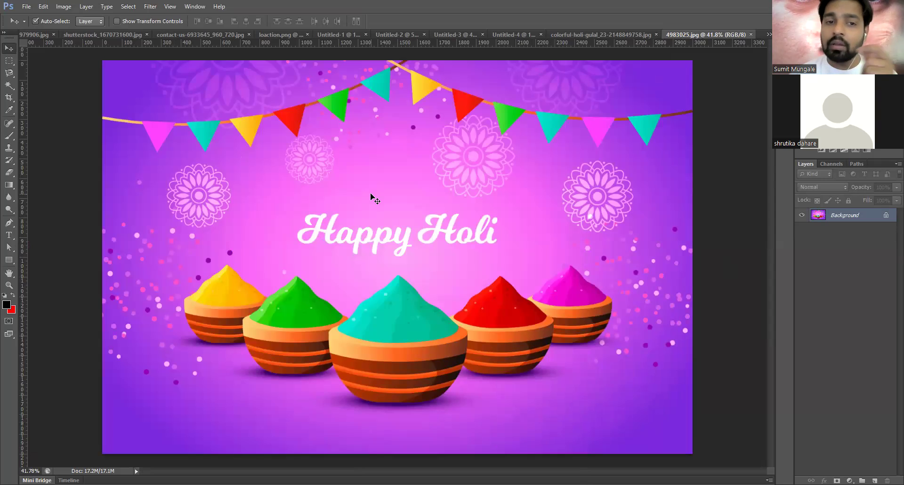
pyautogui.scroll(1, 375, 198)
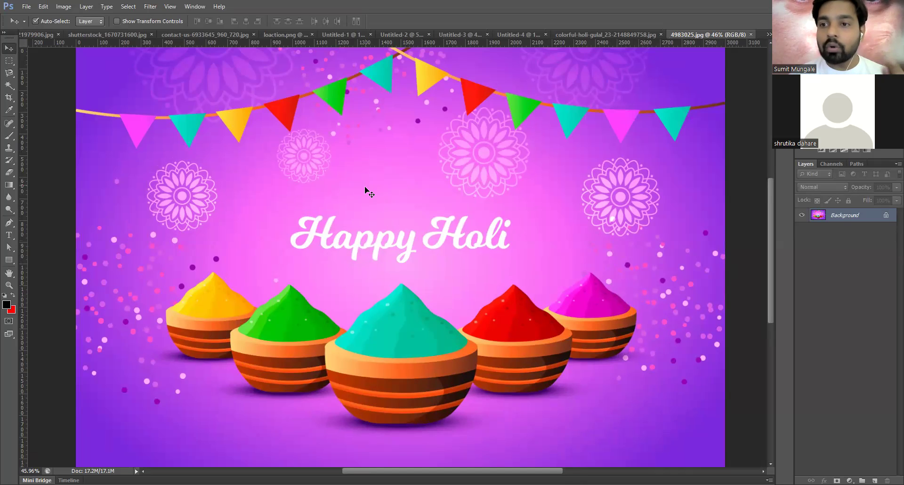
pyautogui.scroll(-1, 369, 190)
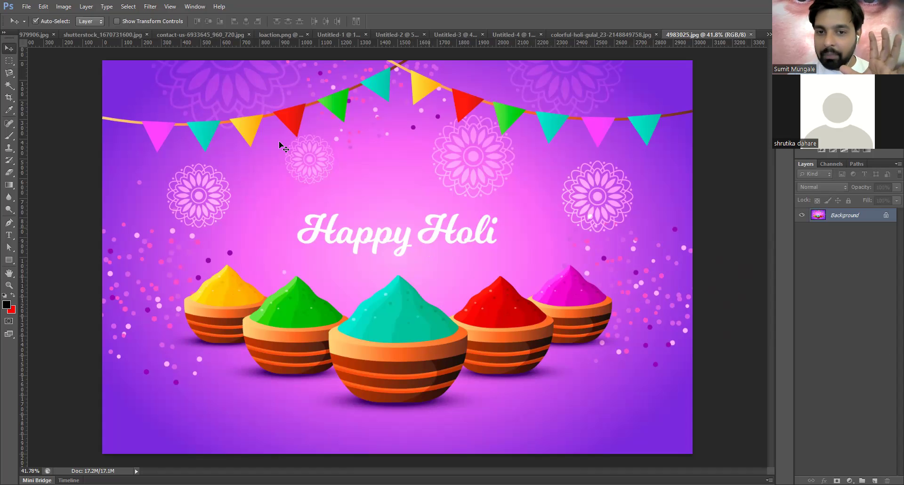
# - Content-aware fill a rectangle over the white Happy Holi text, then deselect
pyautogui.click(9, 61)
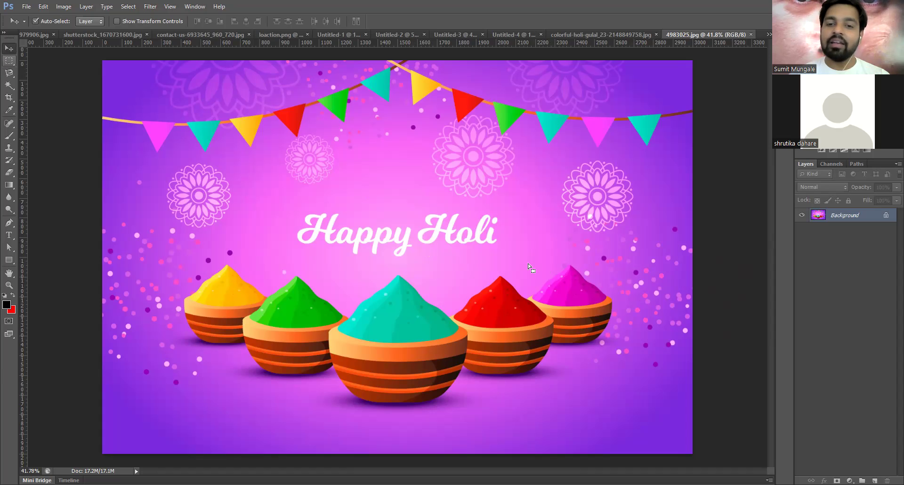
pyautogui.moveTo(527, 264); pyautogui.dragTo(280, 201)
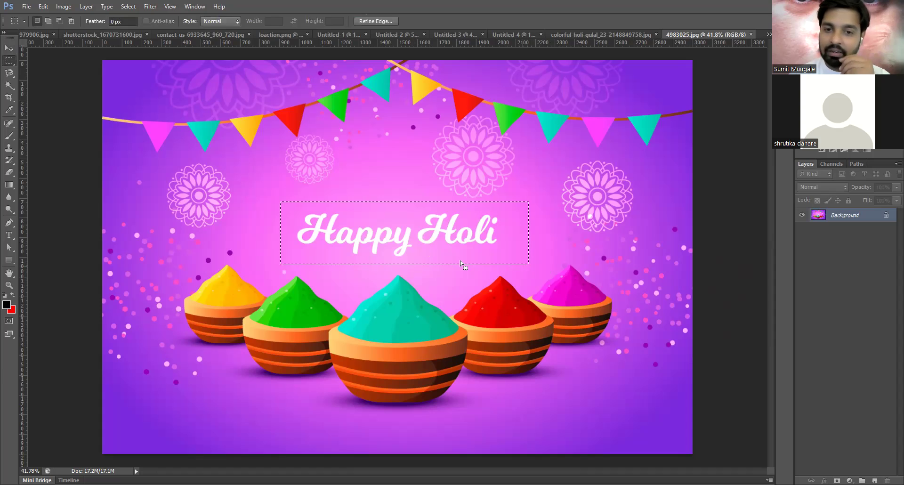
pyautogui.click(281, 206)
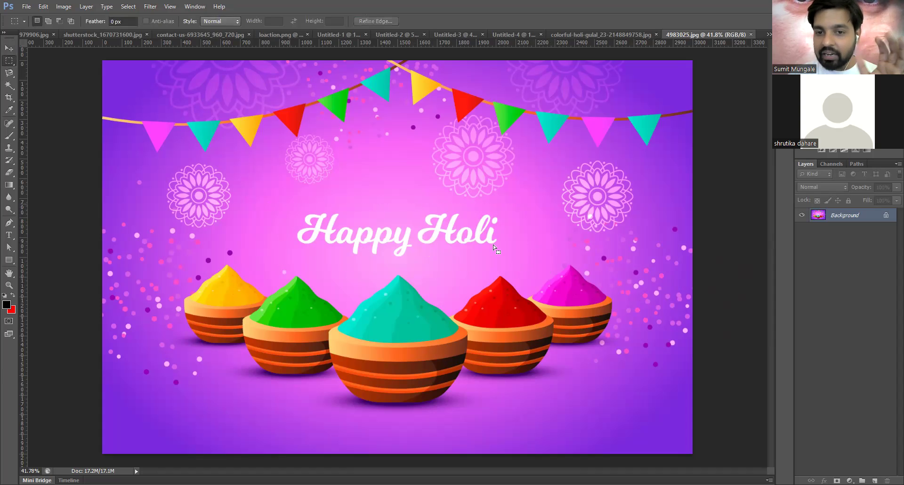
pyautogui.moveTo(517, 259); pyautogui.dragTo(289, 204)
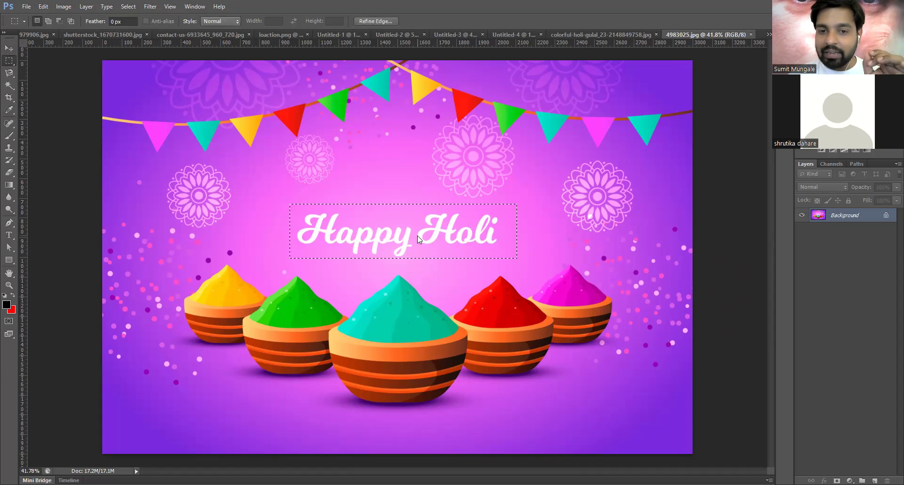
pyautogui.rightClick(450, 379)
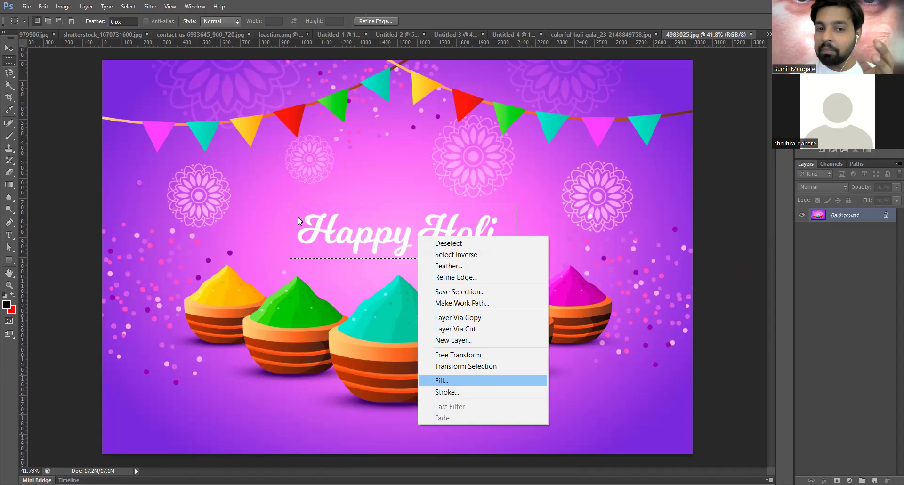
pyautogui.click(447, 380)
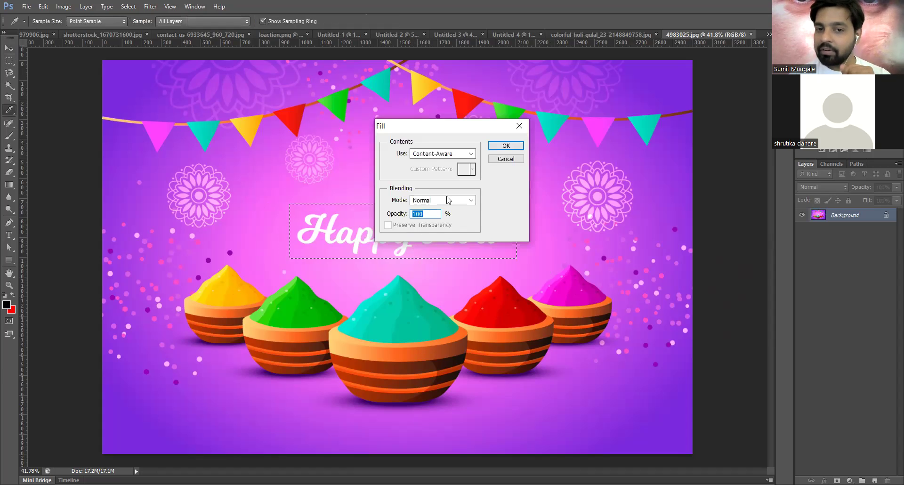
pyautogui.click(502, 149)
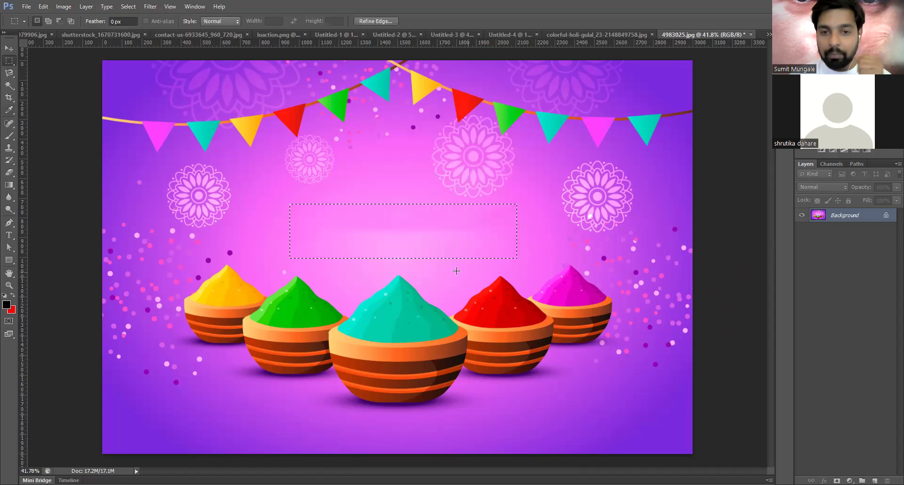
pyautogui.hotkey('ctrl', 'd')
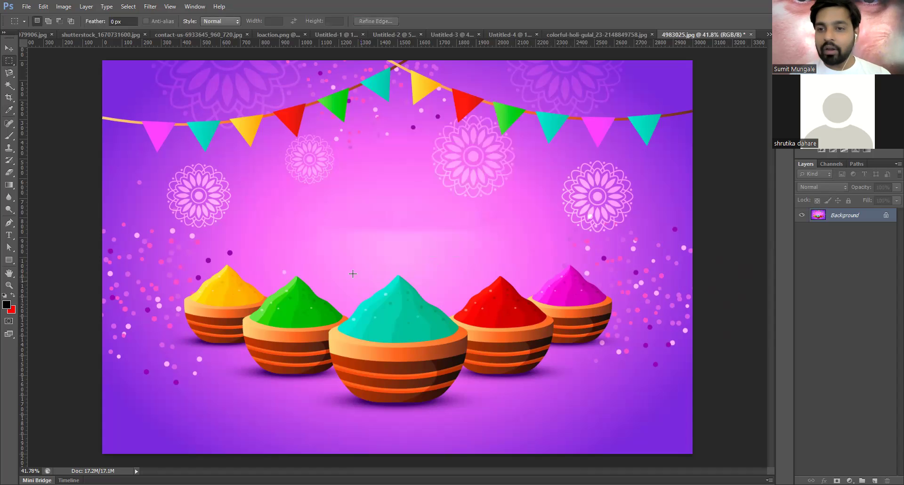
# - Zoom in to inspect the filled area, reselect it, and undo the fill
pyautogui.scroll(1, 323, 242)
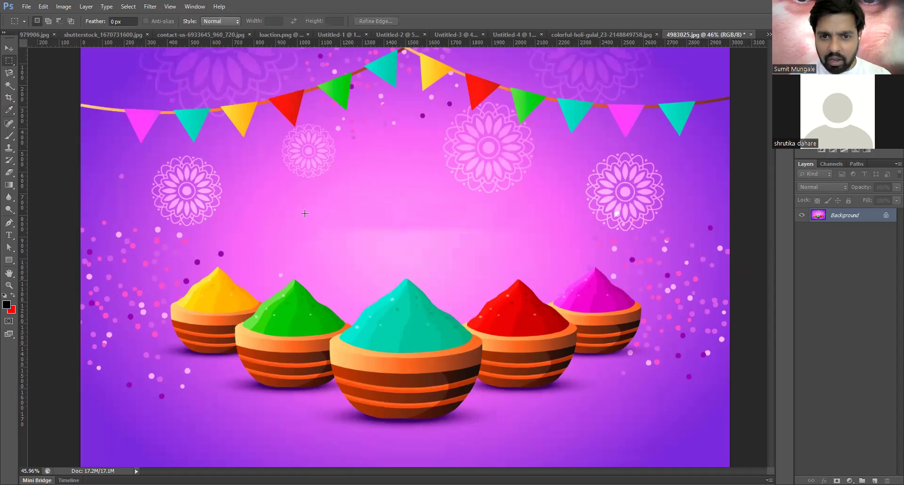
pyautogui.scroll(3, 305, 214)
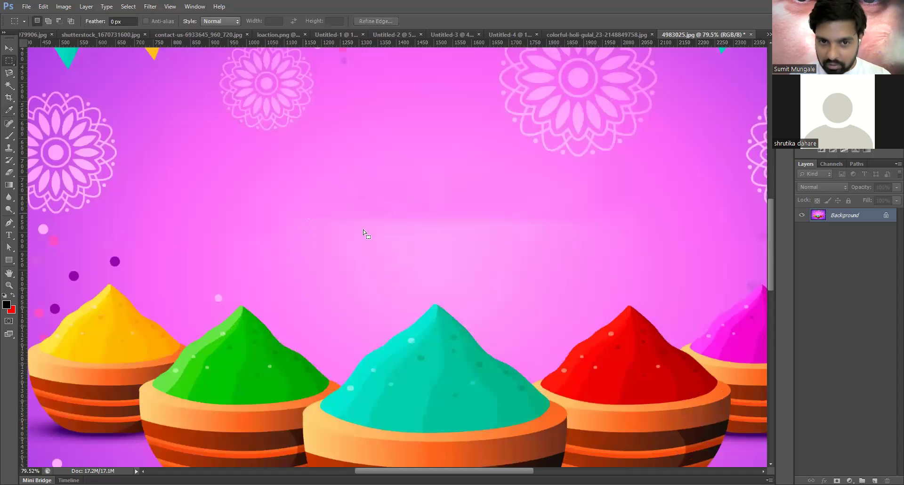
pyautogui.hotkey('ctrl', 'shift', 'd')
pyautogui.scroll(3, 415, 228)
pyautogui.scroll(-2, 422, 222)
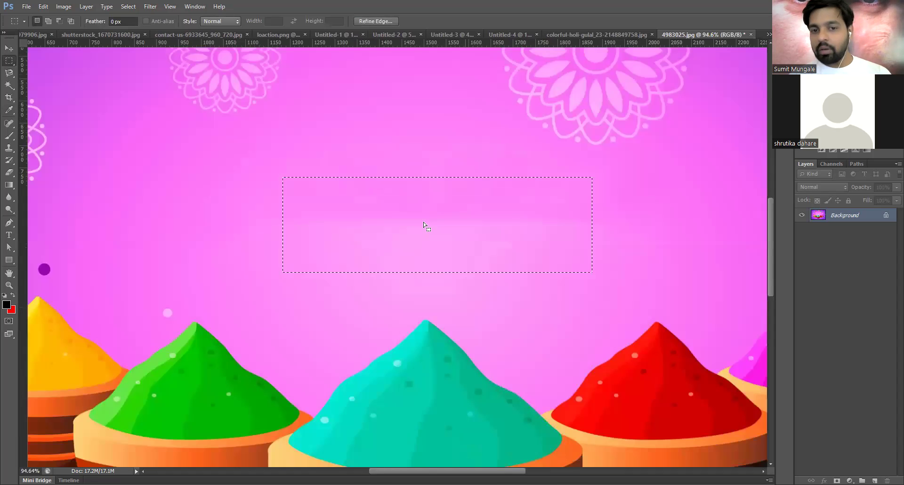
pyautogui.scroll(-1, 402, 249)
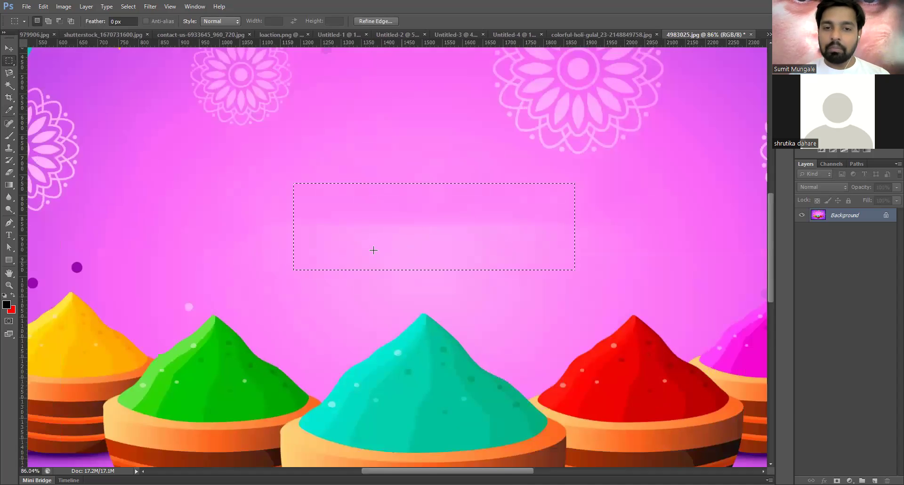
pyautogui.click(373, 252)
pyautogui.scroll(-2, 373, 252)
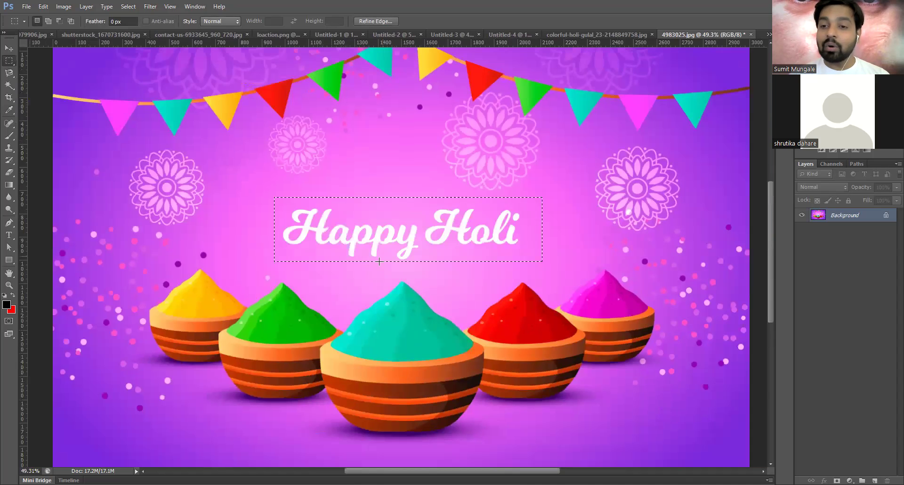
# - Reselect the earlier selection around the text, nudge it down, then deselect
pyautogui.click(376, 259)
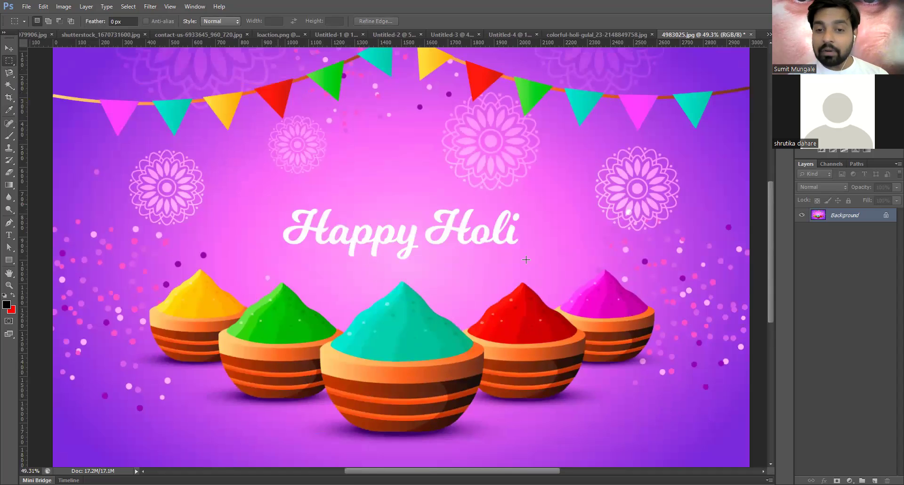
pyautogui.hotkey('ctrl', 'shift', 'd')
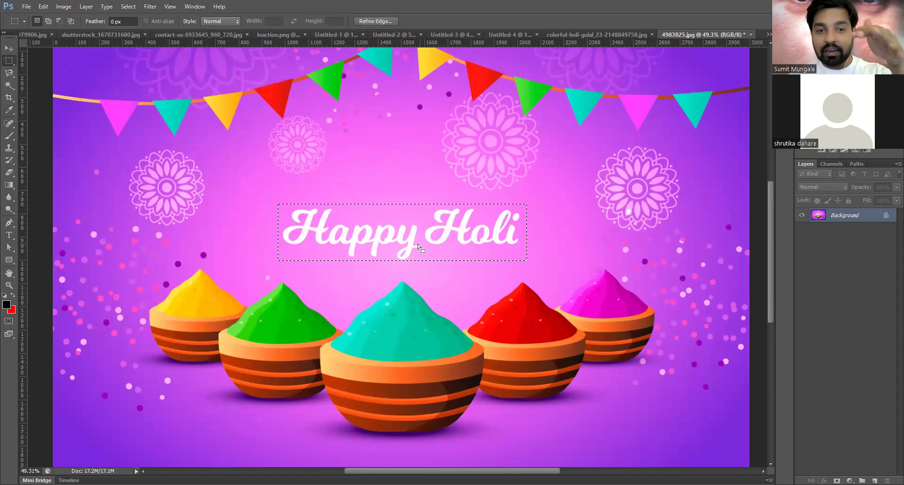
pyautogui.press('Down')
pyautogui.press('Down')
pyautogui.press('Down')
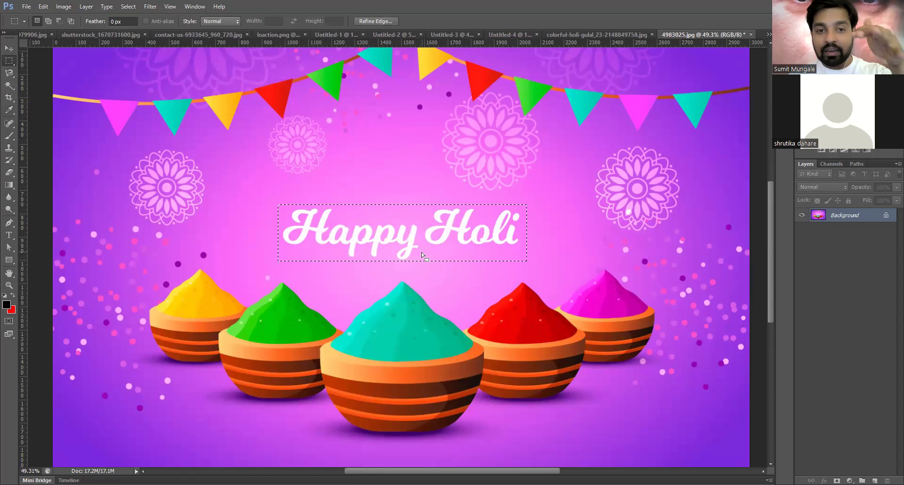
pyautogui.hotkey('ctrl', 'd')
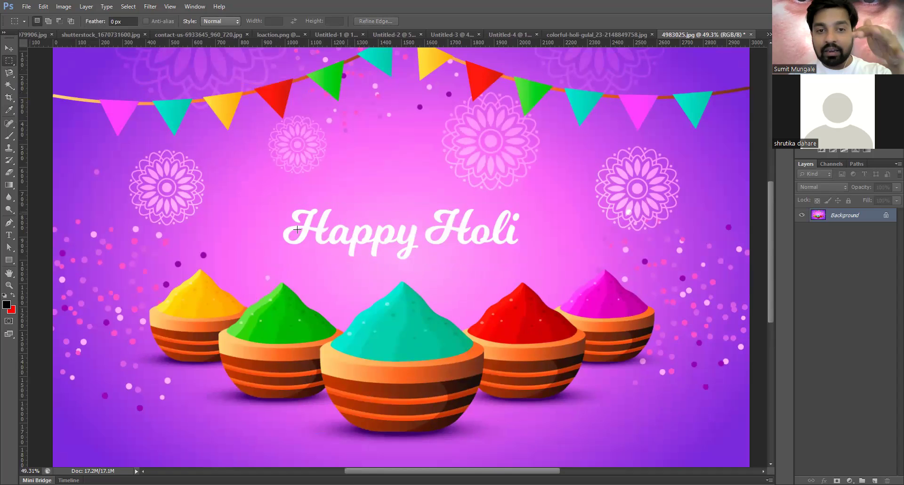
# - Draw a rectangular selection tightly around Happy Holi and zoom in to check its edges
pyautogui.scroll(1, 294, 231)
pyautogui.scroll(1, 297, 228)
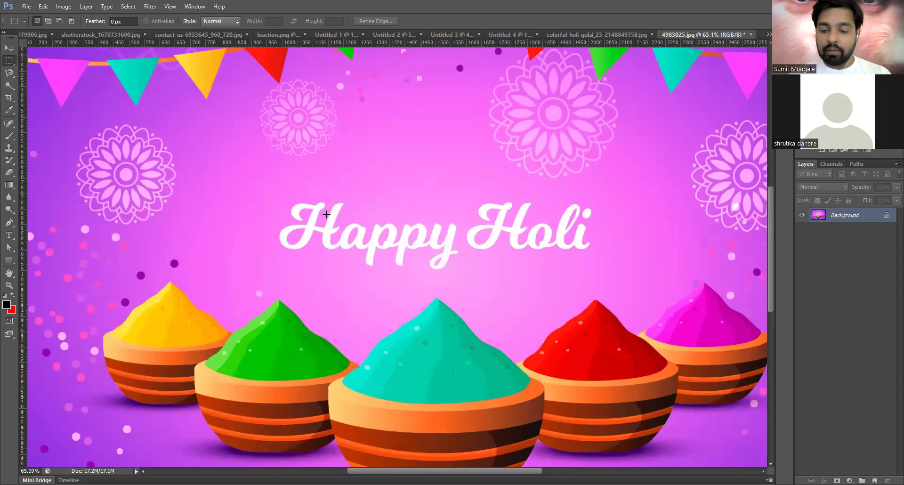
pyautogui.moveTo(520, 287); pyautogui.dragTo(326, 214)
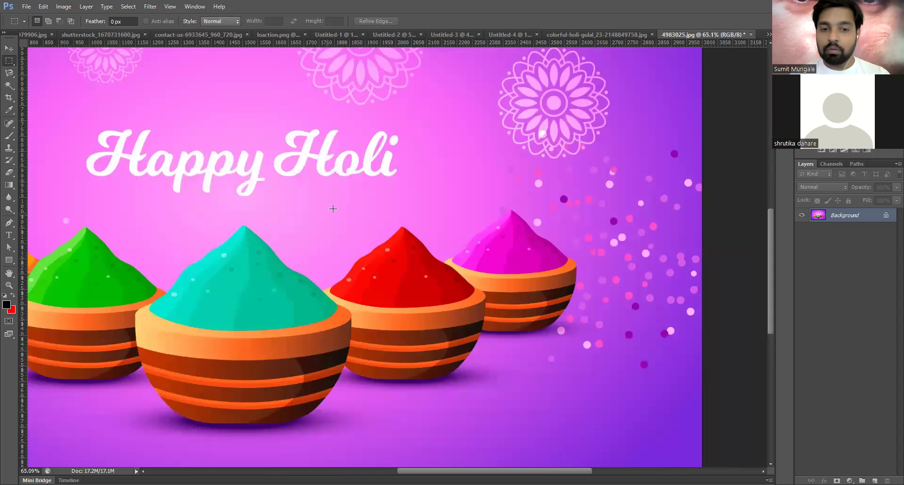
pyautogui.scroll(-1, 356, 215)
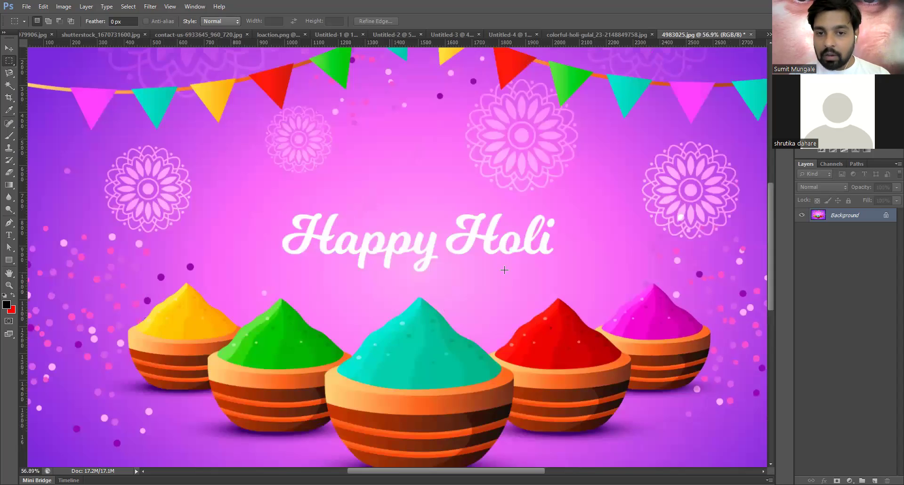
pyautogui.moveTo(277, 206); pyautogui.dragTo(559, 273)
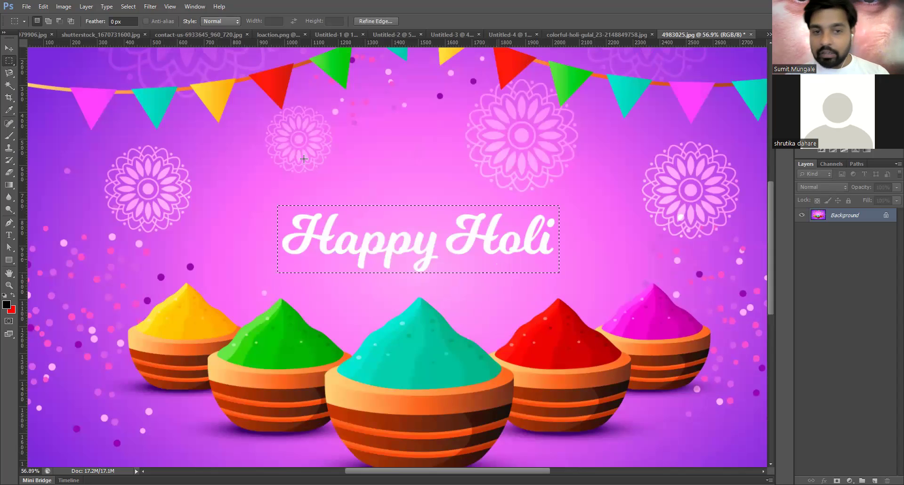
pyautogui.hotkey('ctrl', '+')
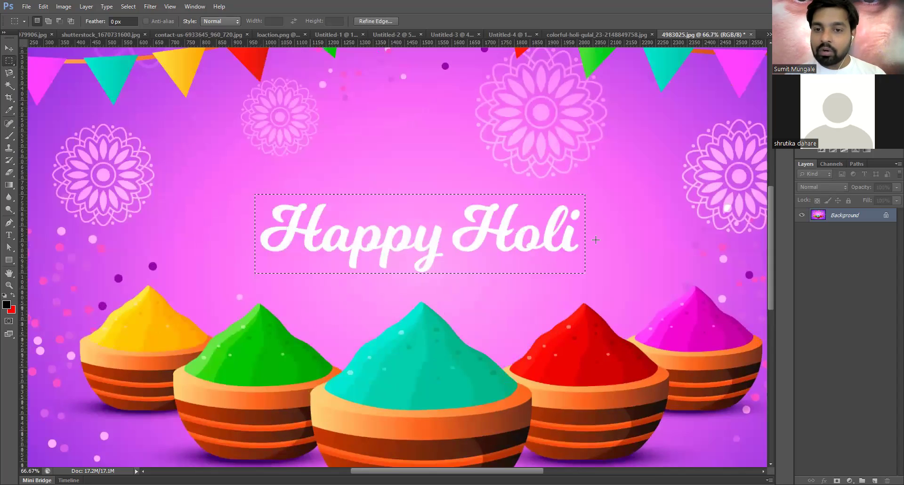
pyautogui.moveTo(289, 238); pyautogui.dragTo(401, 172)
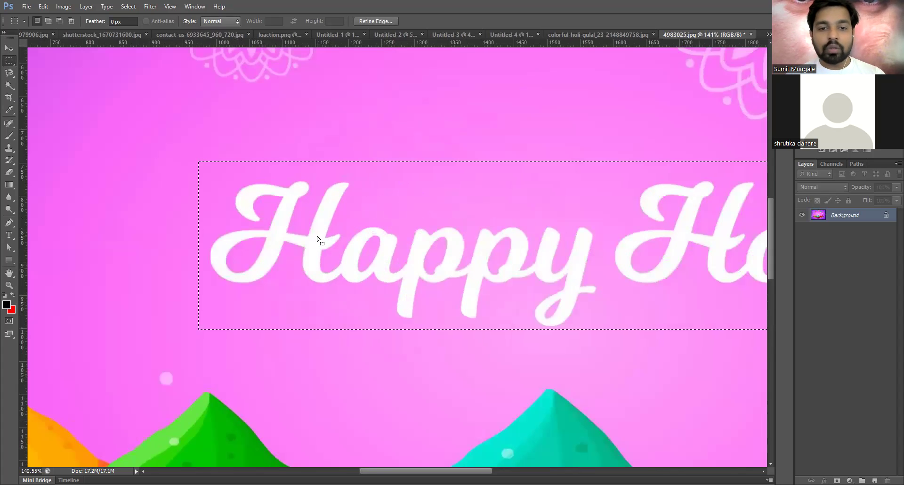
pyautogui.scroll(-7, 318, 240)
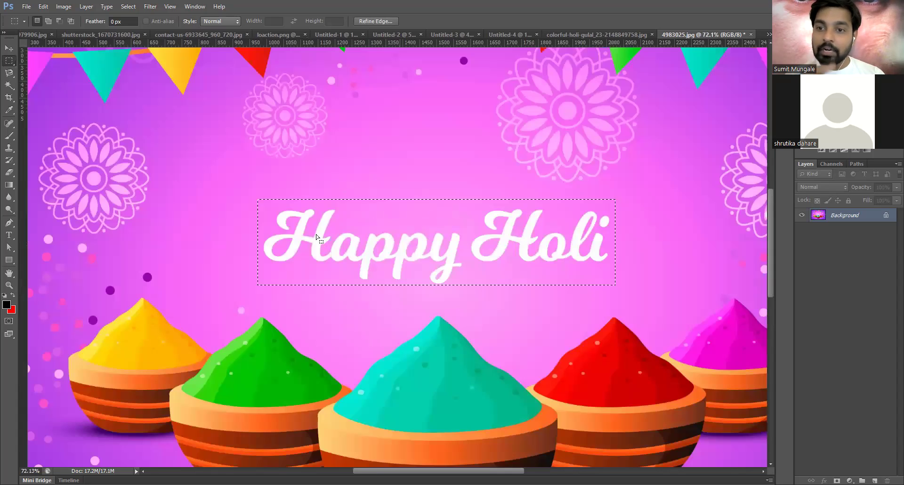
pyautogui.scroll(-1, 318, 238)
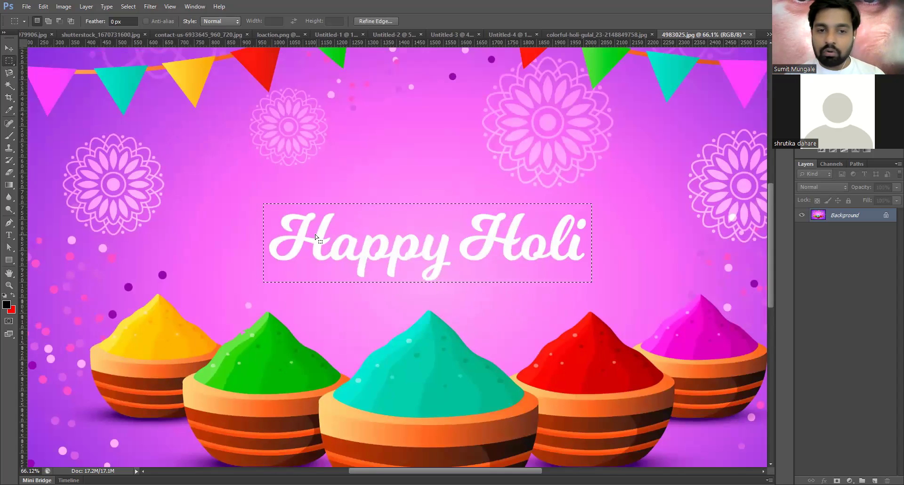
pyautogui.rightClick(353, 380)
pyautogui.click(353, 381)
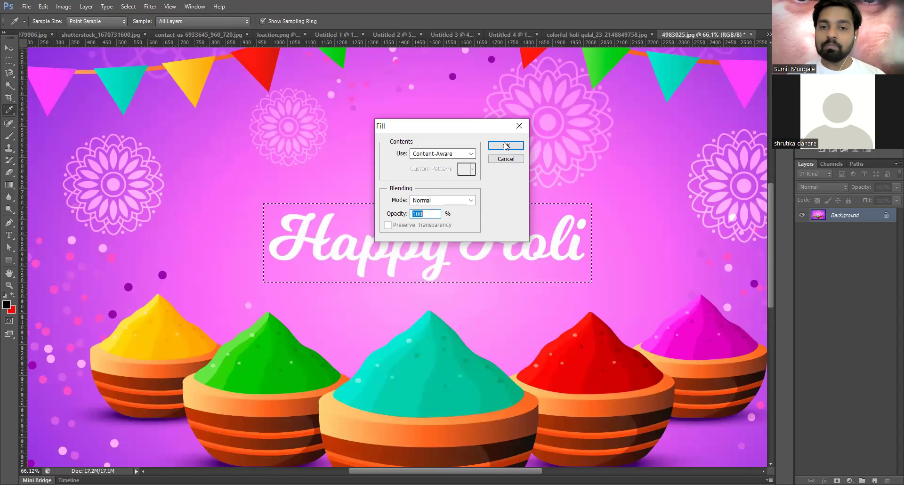
pyautogui.press('Return')
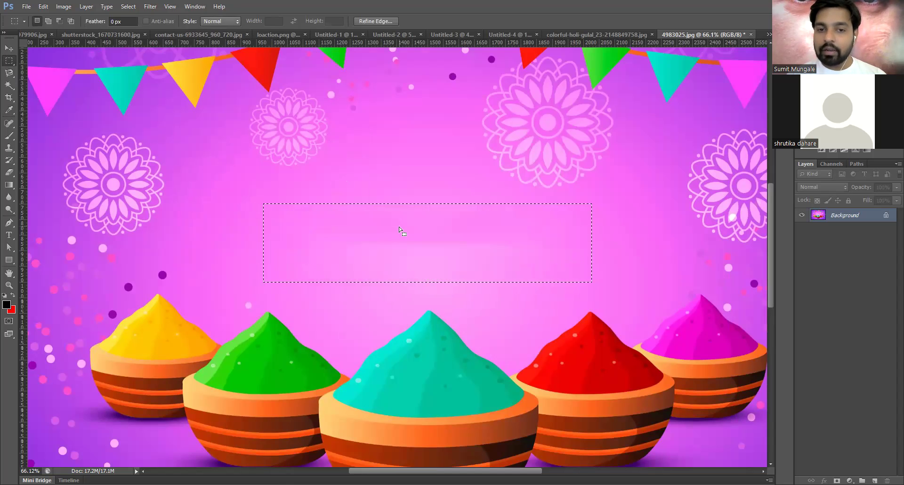
pyautogui.scroll(1, 420, 253)
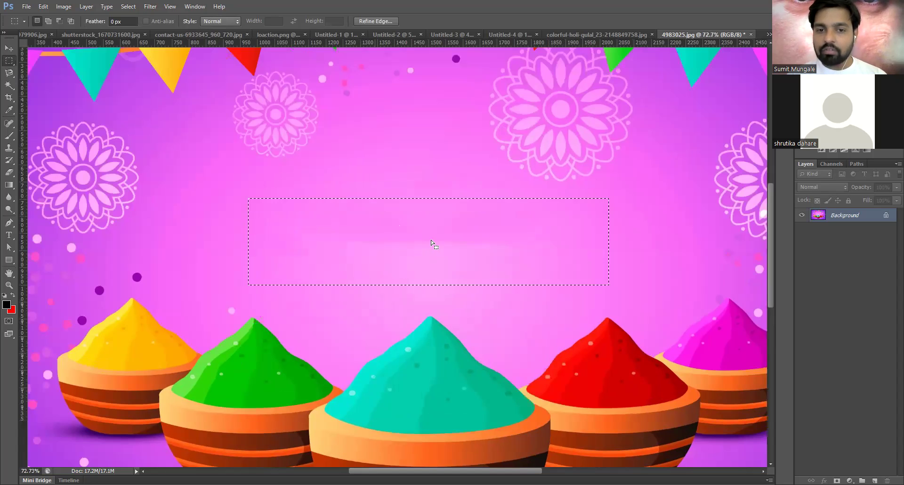
pyautogui.scroll(1, 408, 244)
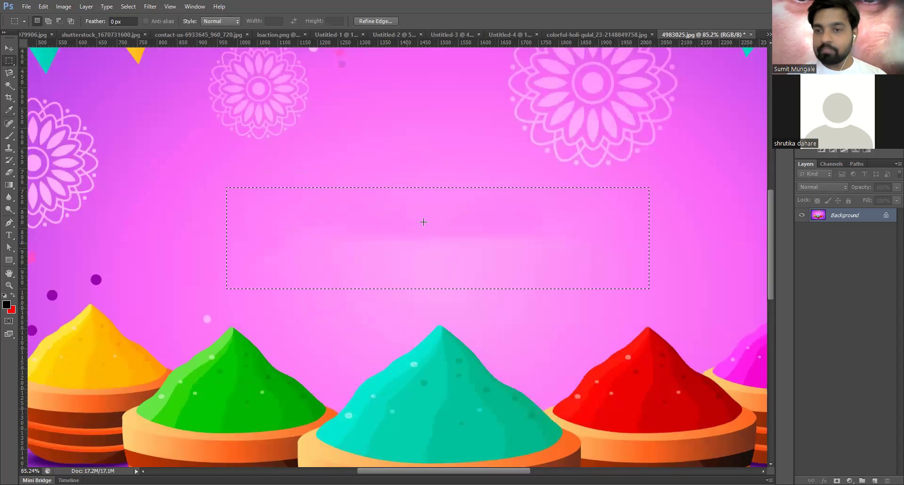
pyautogui.hotkey('ctrl', 'd')
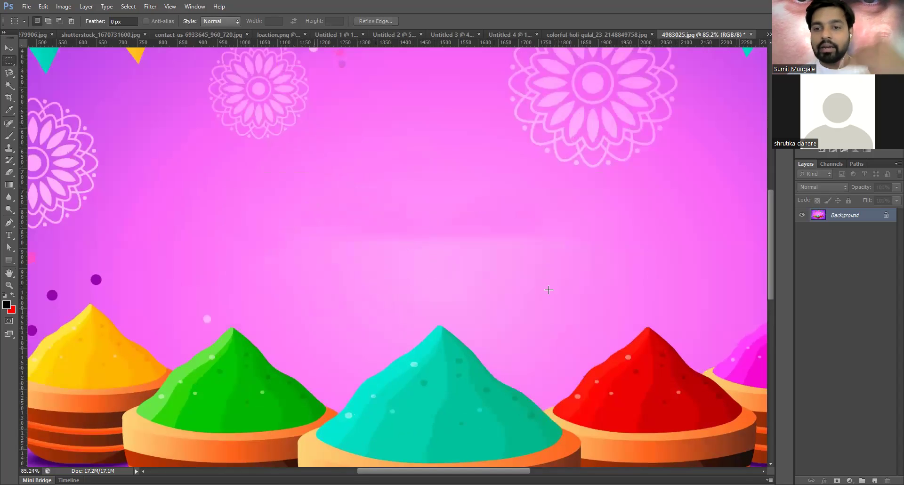
pyautogui.hotkey('ctrl', 'z')
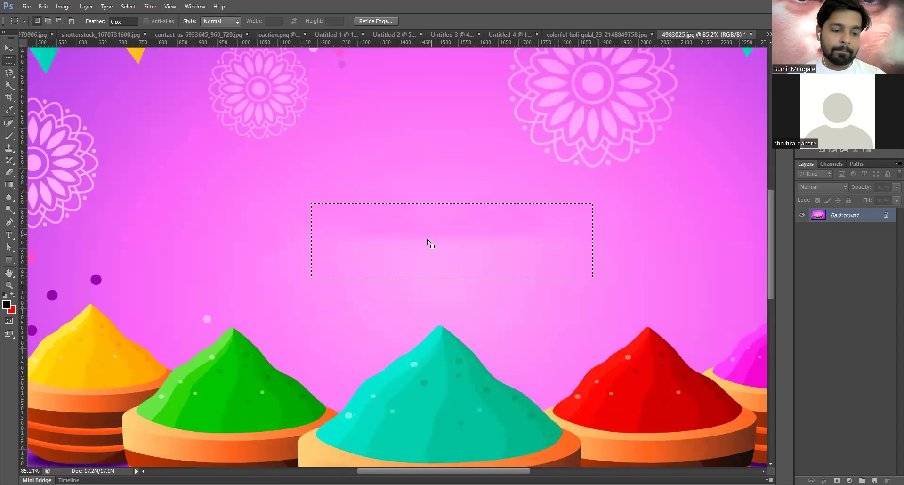
pyautogui.hotkey('ctrl', 'd')
pyautogui.scroll(-1, 369, 219)
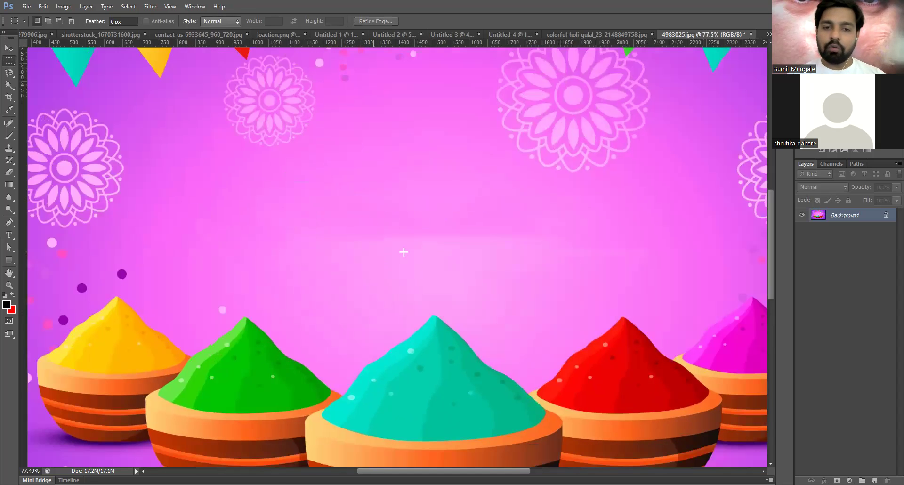
pyautogui.scroll(-6, 405, 252)
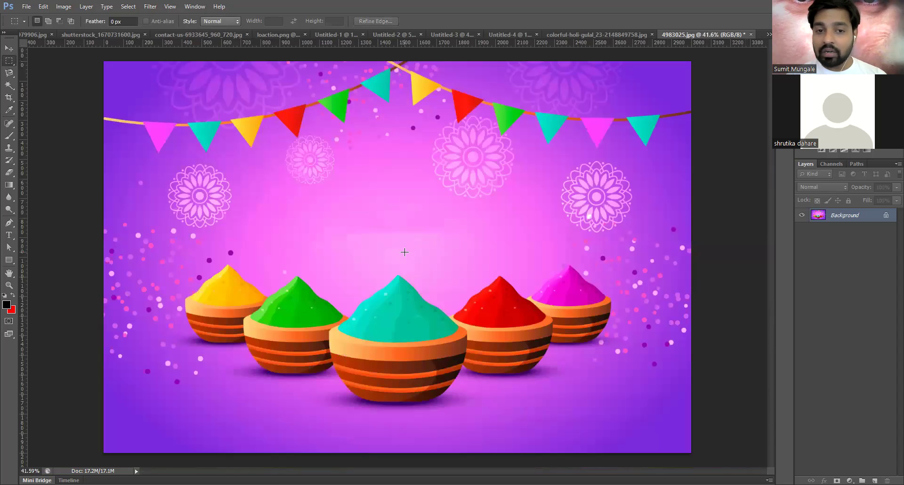
# - Place the Logo Design image from the VC folder onto the poster
pyautogui.scroll(1, 405, 252)
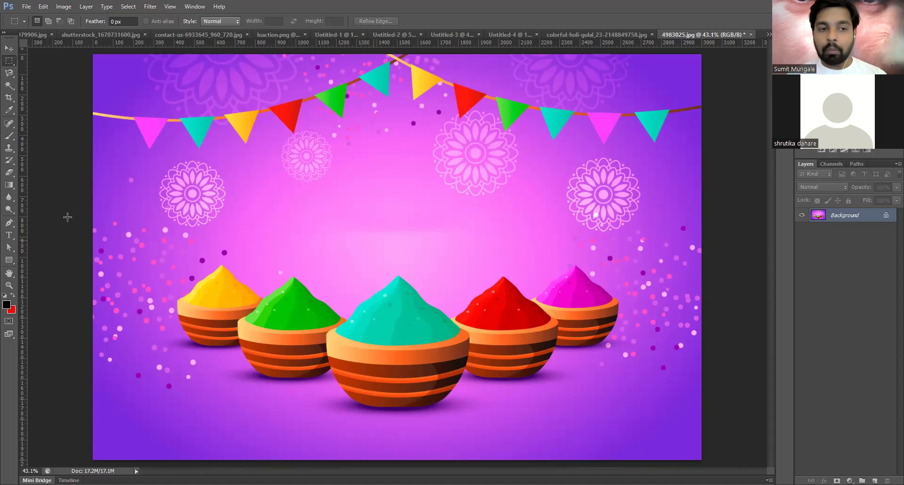
pyautogui.click(13, 236)
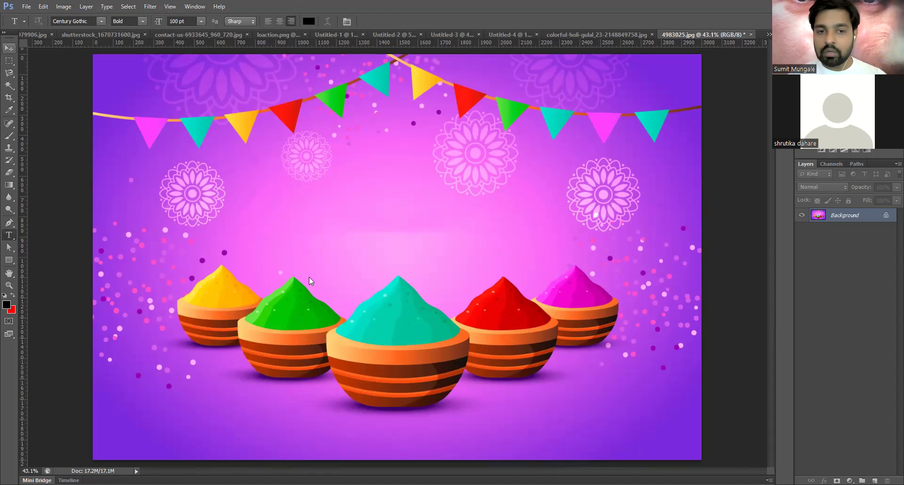
pyautogui.hotkey('alt', 'f')
pyautogui.press('l')
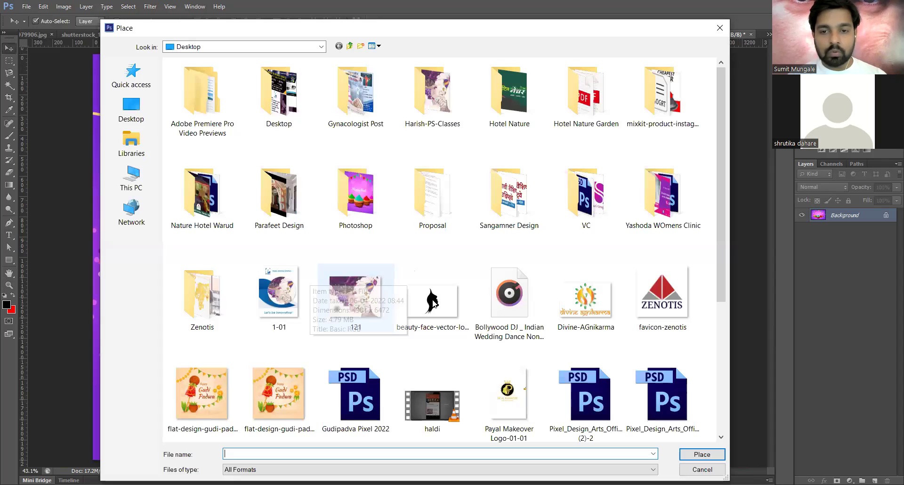
pyautogui.doubleClick(592, 203)
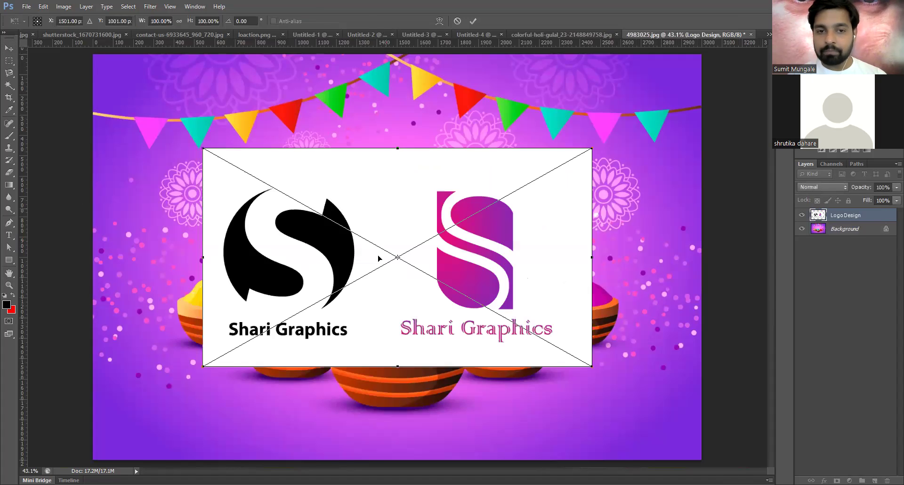
pyautogui.press('Return')
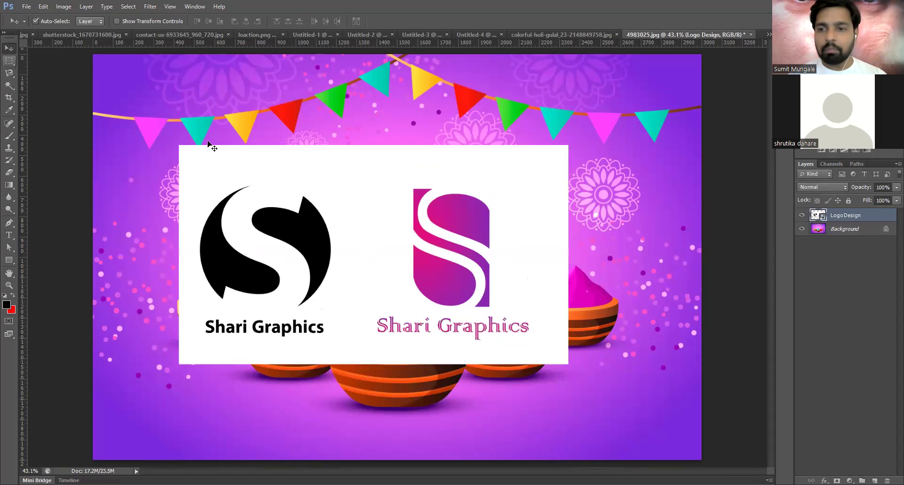
# - Position the logo sheet and marquee-select the pink logo on its right
pyautogui.moveTo(412, 257); pyautogui.dragTo(407, 262)
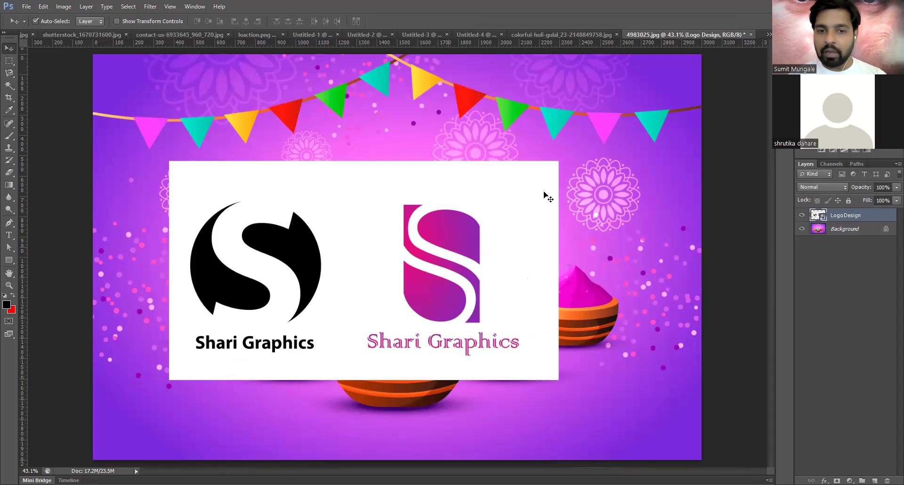
pyautogui.moveTo(457, 226); pyautogui.dragTo(384, 246)
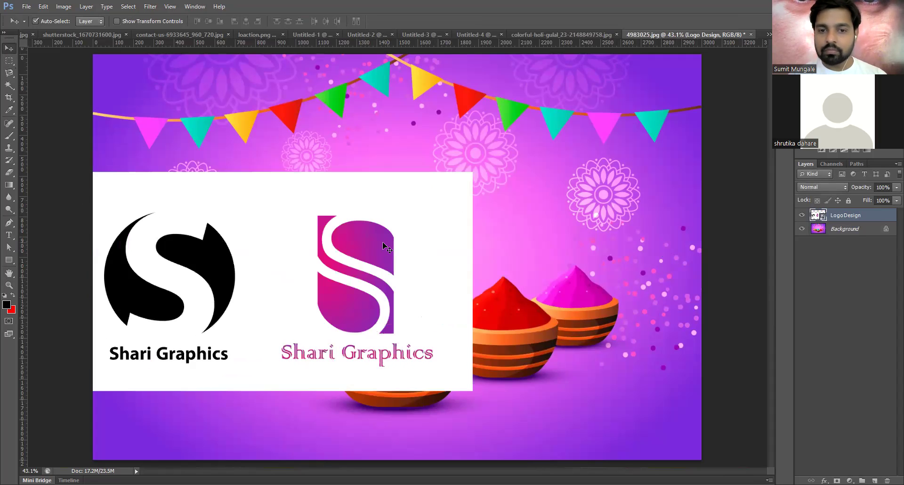
pyautogui.moveTo(399, 283); pyautogui.dragTo(454, 273)
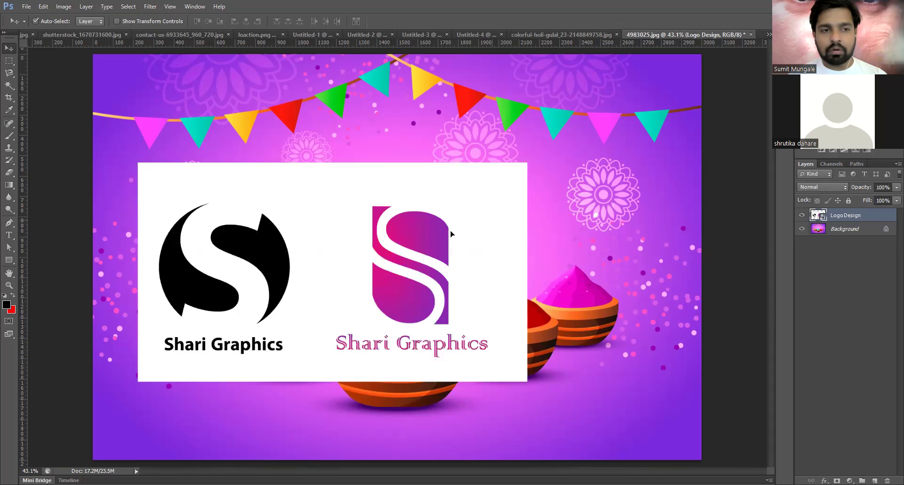
pyautogui.moveTo(450, 234); pyautogui.dragTo(471, 228)
pyautogui.press('m')
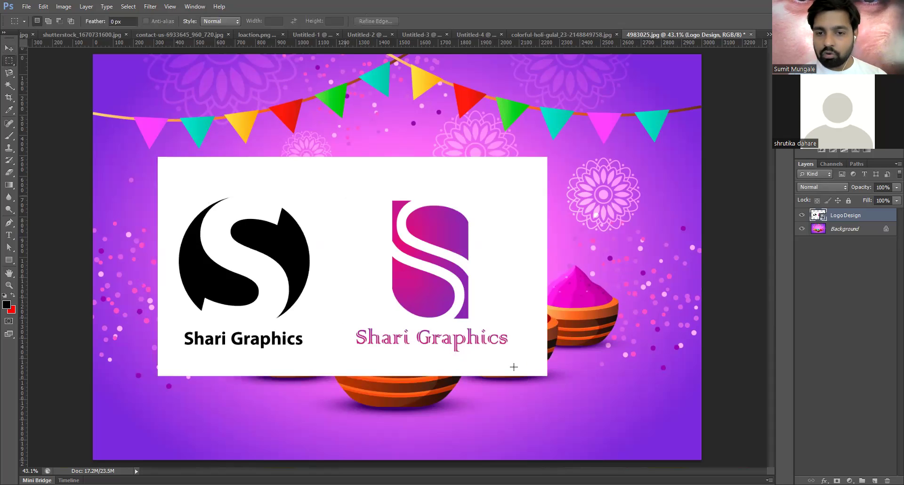
pyautogui.moveTo(514, 367); pyautogui.dragTo(343, 190)
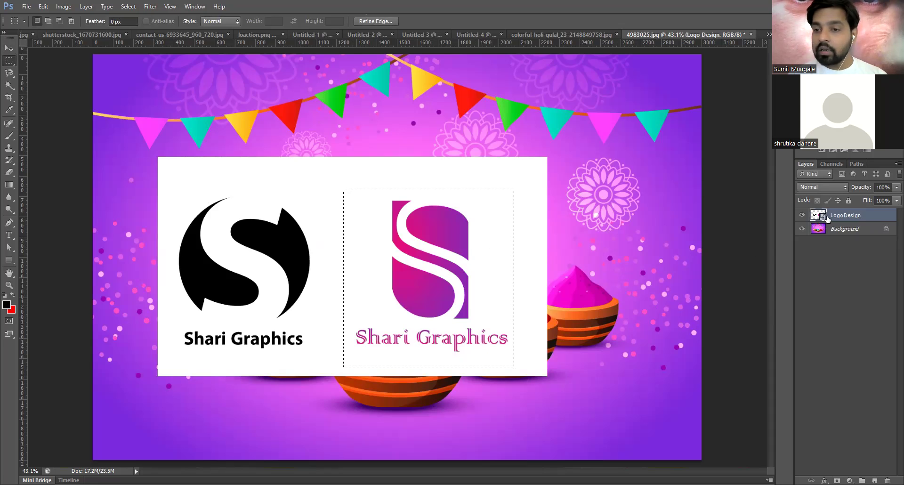
# - Cut the pink logo, delete the two-logo Logo Design layer, and paste the logo back
pyautogui.rightClick(861, 218)
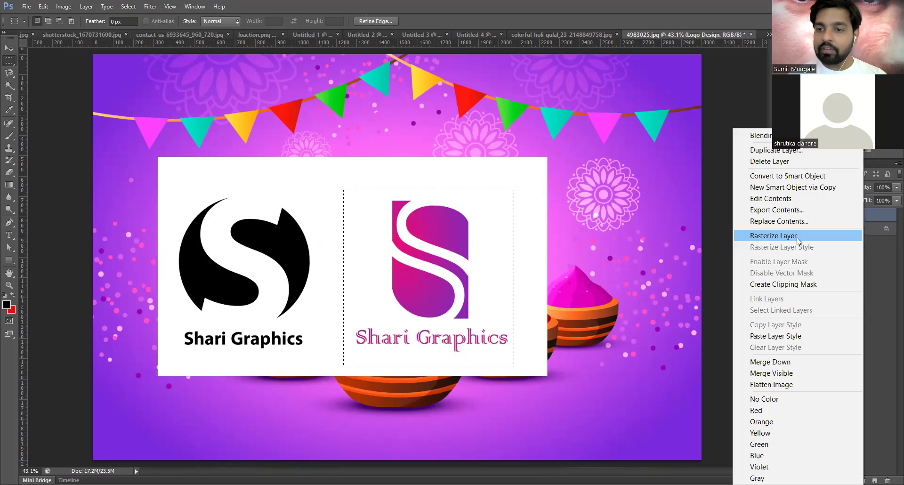
pyautogui.click(621, 271)
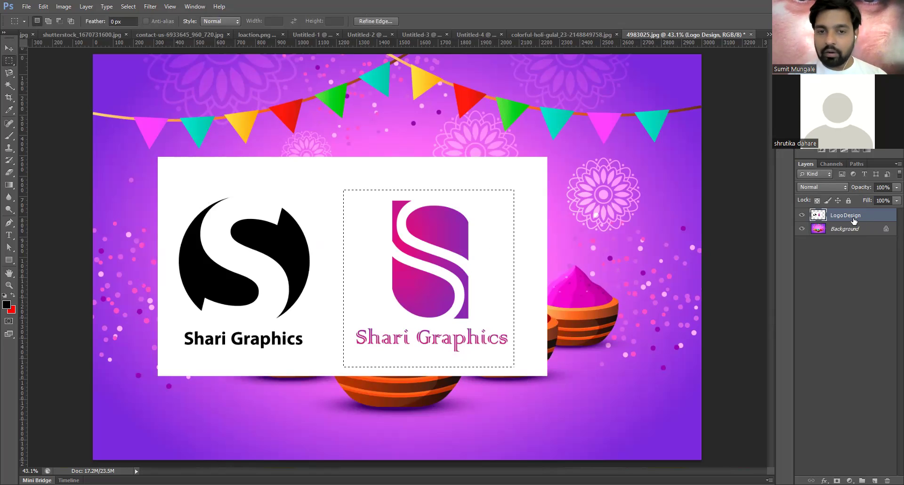
pyautogui.hotkey('ctrl', 'x')
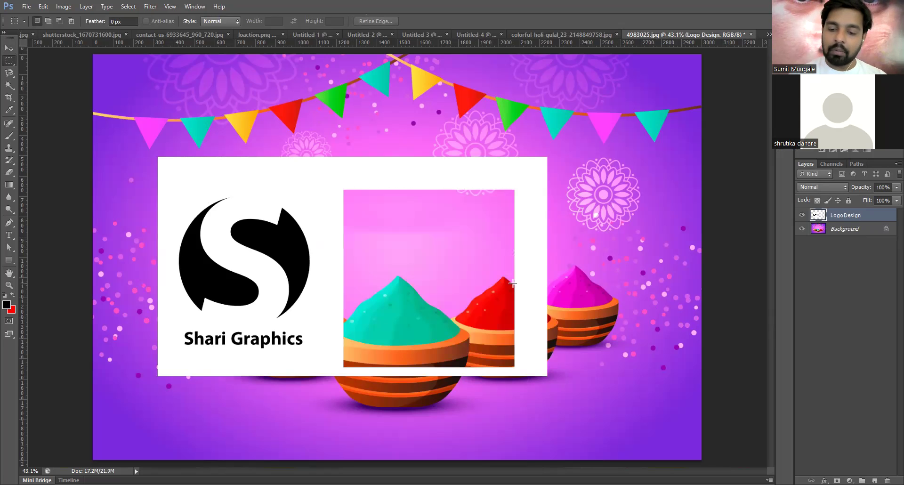
pyautogui.press('Delete')
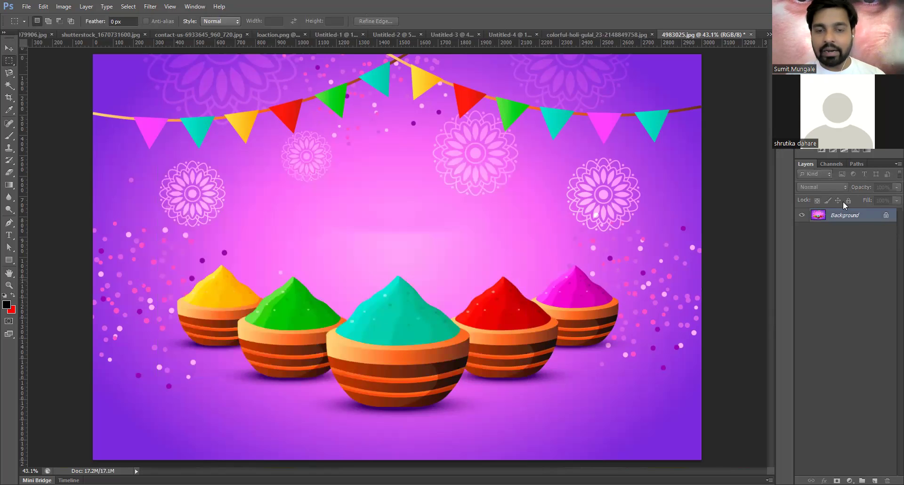
pyautogui.click(8, 49)
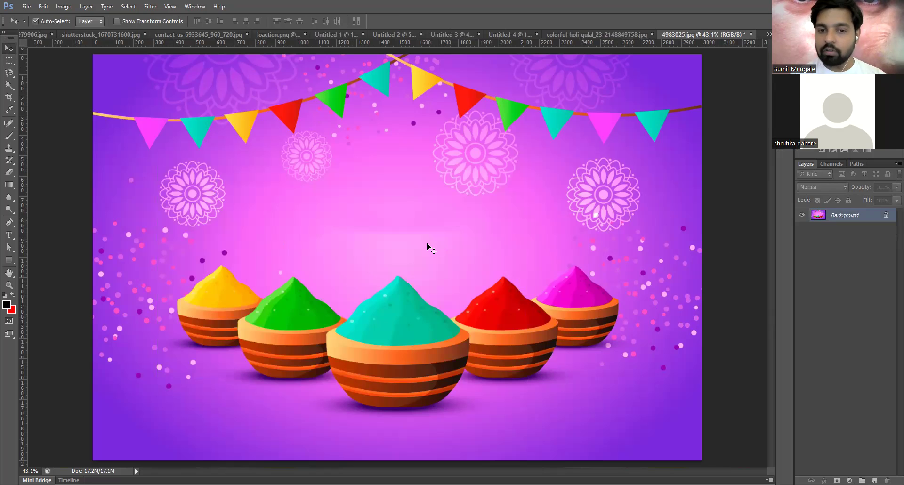
pyautogui.hotkey('ctrl', 'v')
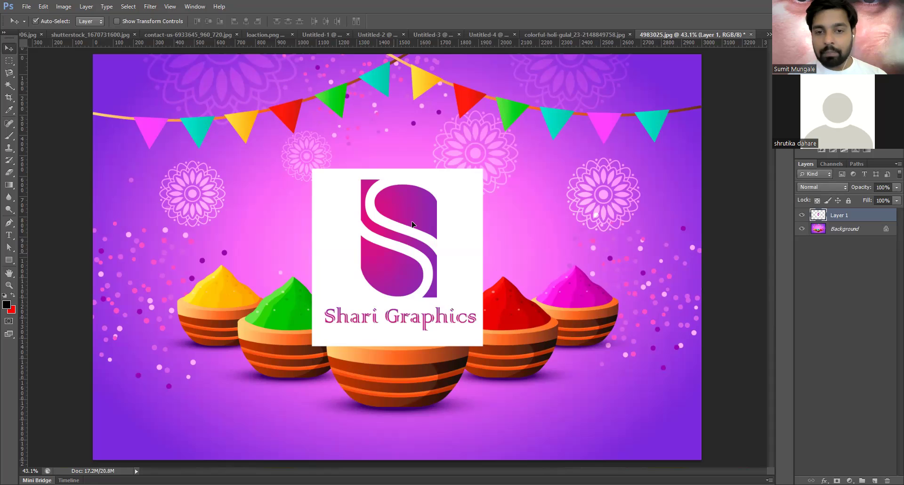
# - Move the pink logo up and trial a marquee inside its white box, nudging it into place
pyautogui.moveTo(390, 305); pyautogui.dragTo(389, 254)
pyautogui.scroll(3, 388, 255)
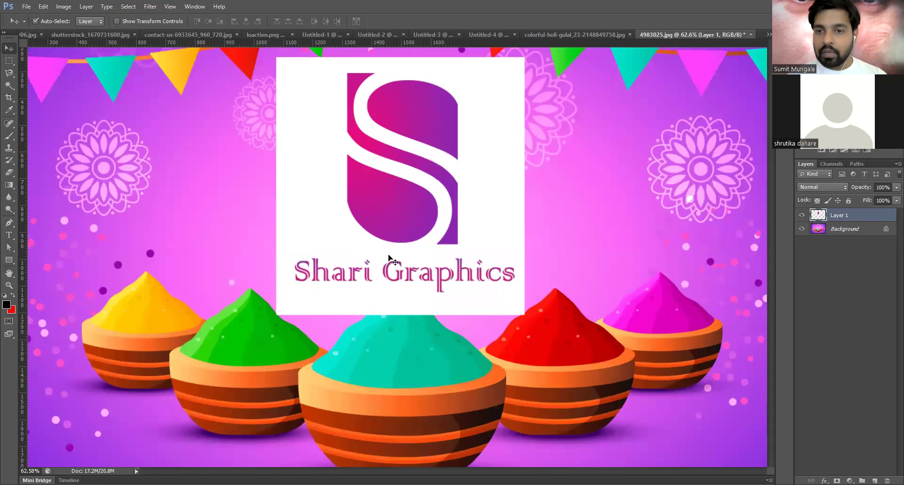
pyautogui.click(8, 66)
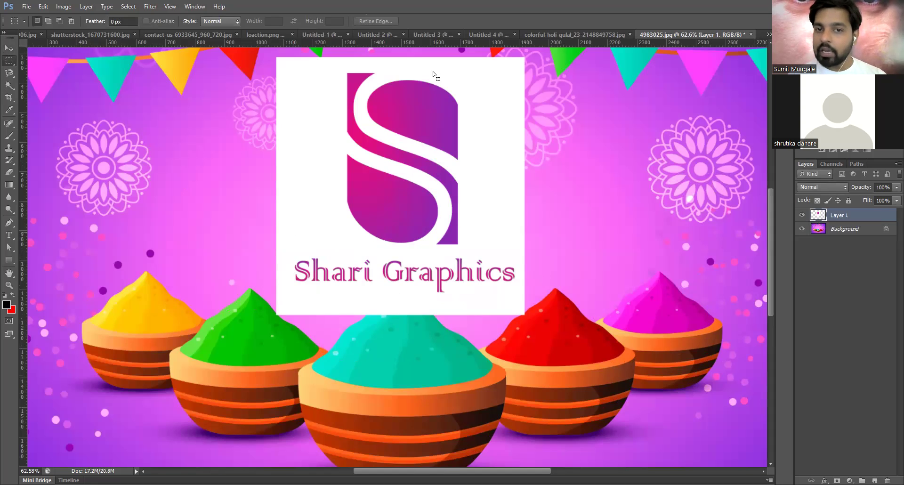
pyautogui.hotkey('ctrl', 'a')
pyautogui.click(292, 71)
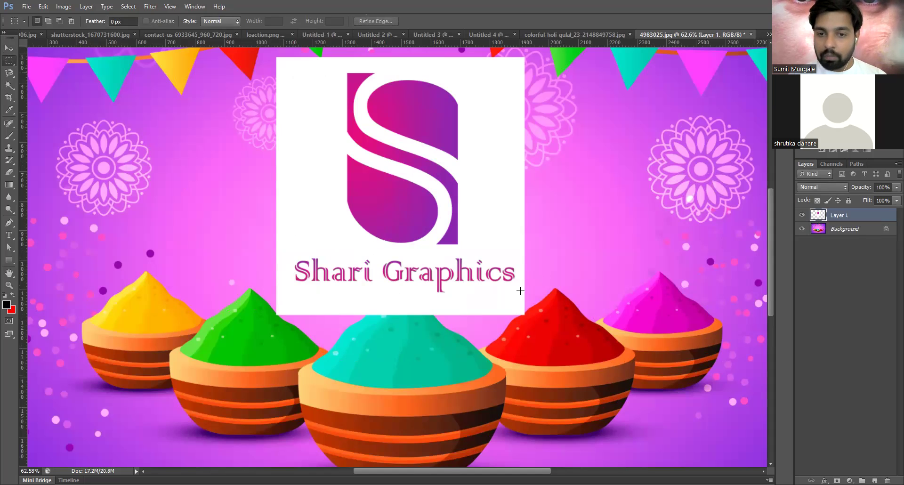
pyautogui.moveTo(520, 294); pyautogui.dragTo(518, 295)
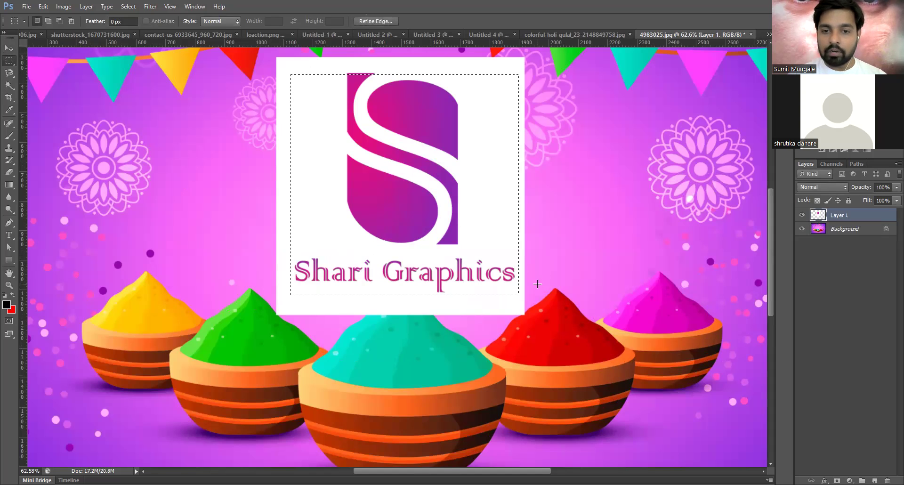
pyautogui.press('Up')
pyautogui.press('Up')
pyautogui.press('Up')
pyautogui.press('Up')
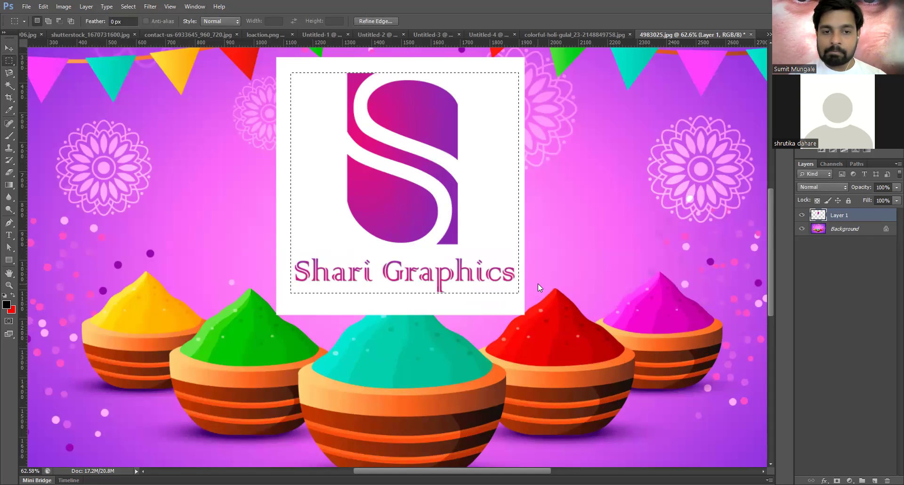
pyautogui.press('Left')
pyautogui.press('Left')
pyautogui.press('Left')
pyautogui.press('Left')
pyautogui.press('Left')
pyautogui.press('Left')
pyautogui.press('Left')
pyautogui.press('Left')
pyautogui.press('Left')
pyautogui.press('Left')
pyautogui.press('Left')
pyautogui.press('Left')
pyautogui.press('Left')
pyautogui.press('Left')
pyautogui.press('Left')
pyautogui.hotkey('shift', 'Left')
pyautogui.press('Right')
pyautogui.press('Right')
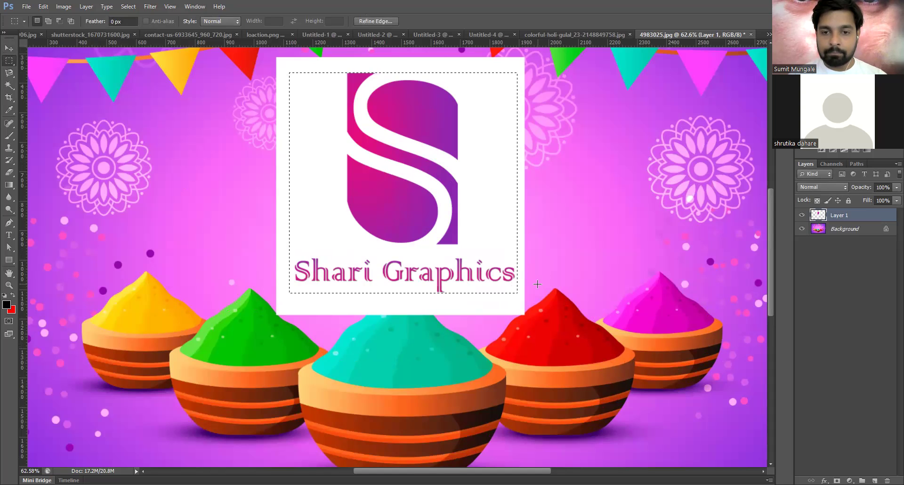
pyautogui.press('Down')
pyautogui.press('Down')
pyautogui.press('Down')
pyautogui.press('Down')
pyautogui.press('Down')
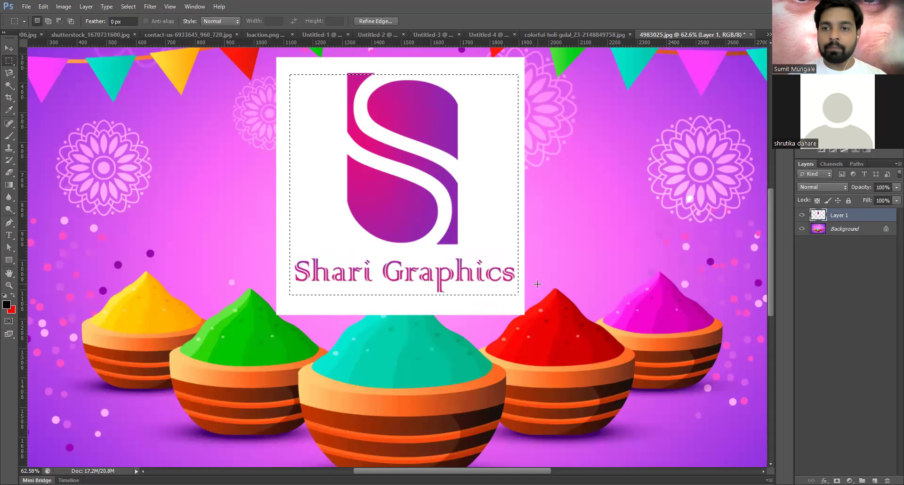
pyautogui.click(289, 69)
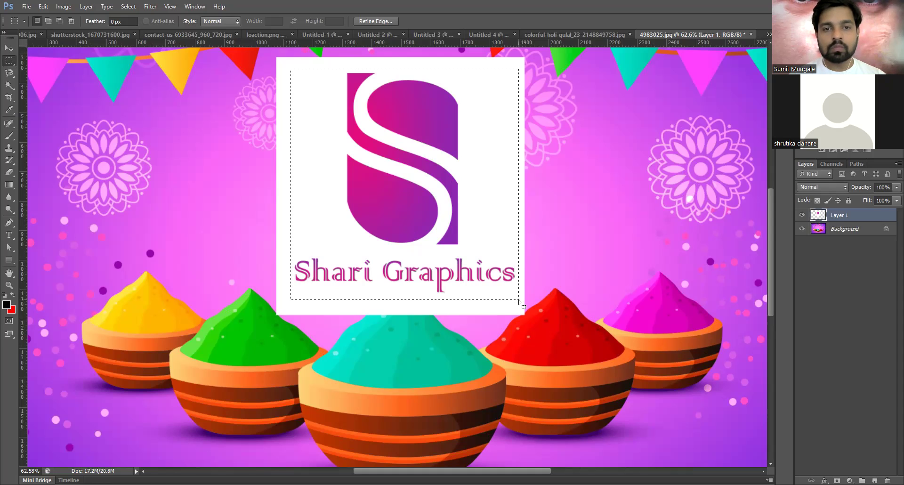
# - Reselect tightly around the logo, cut it, remove the white-frame layer, and paste it as Layer 1
pyautogui.moveTo(518, 300); pyautogui.dragTo(519, 298)
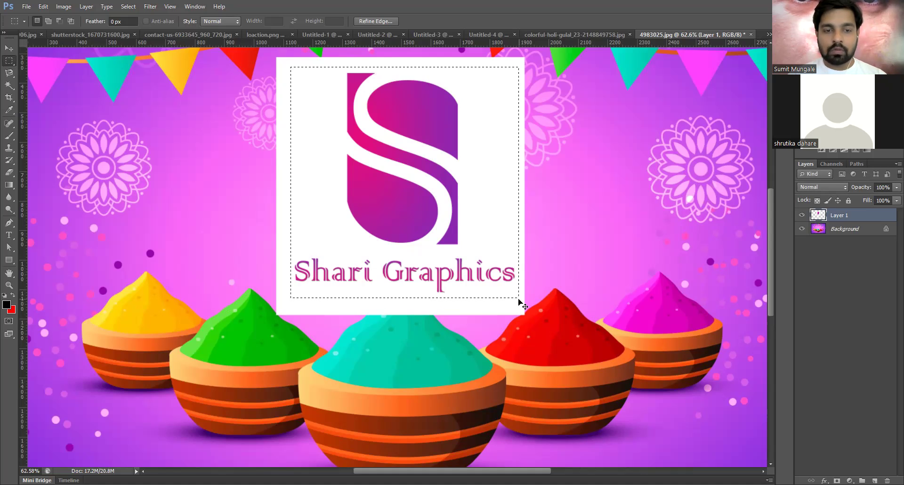
pyautogui.press('Delete')
pyautogui.hotkey('ctrl', 'd')
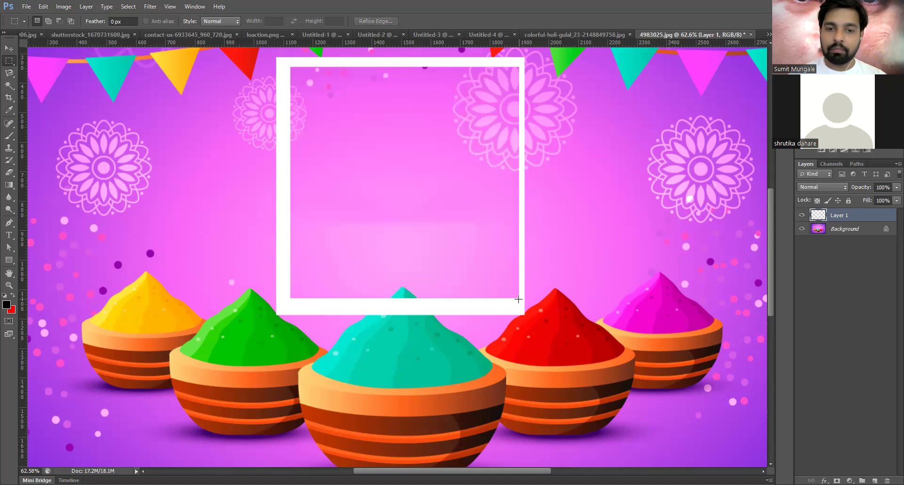
pyautogui.press('Delete')
pyautogui.hotkey('ctrl', 'v')
pyautogui.click(9, 48)
# - Scale the white-boxed Shari Graphics logo down with Free Transform
pyautogui.scroll(-3, 448, 230)
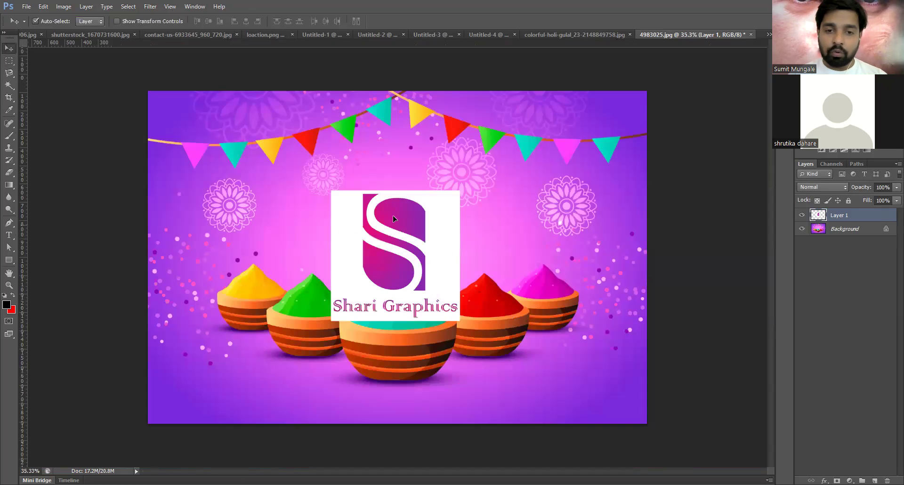
pyautogui.scroll(1, 374, 229)
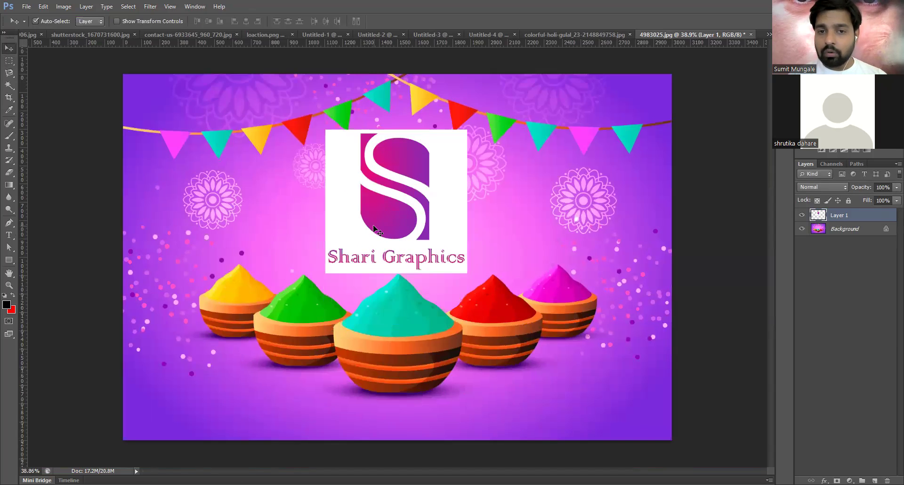
pyautogui.scroll(3, 400, 236)
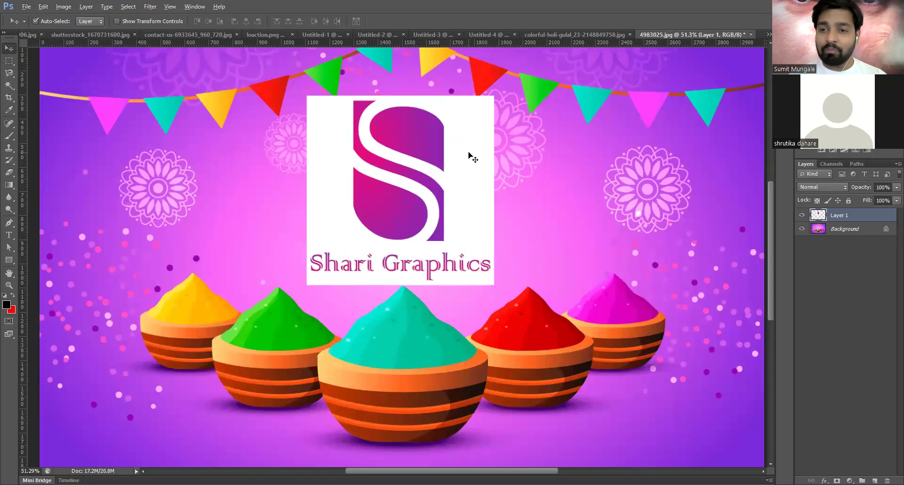
pyautogui.hotkey('ctrl', 't')
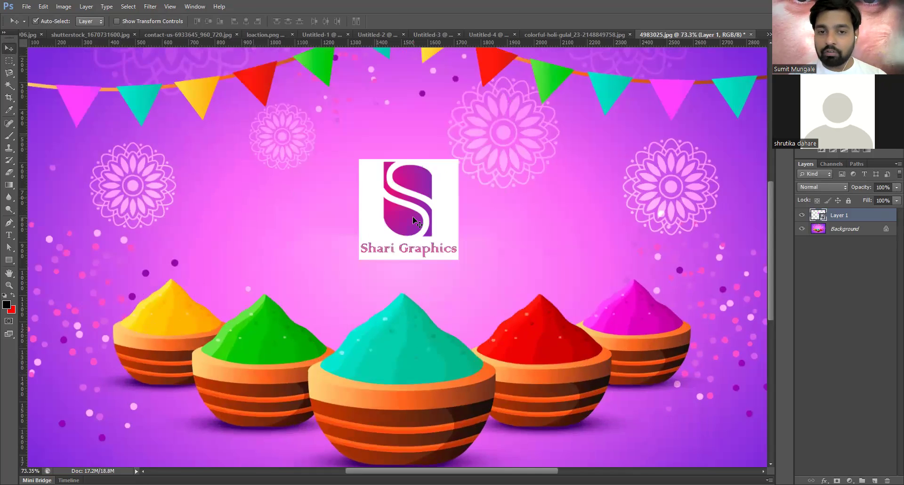
pyautogui.scroll(2, 413, 216)
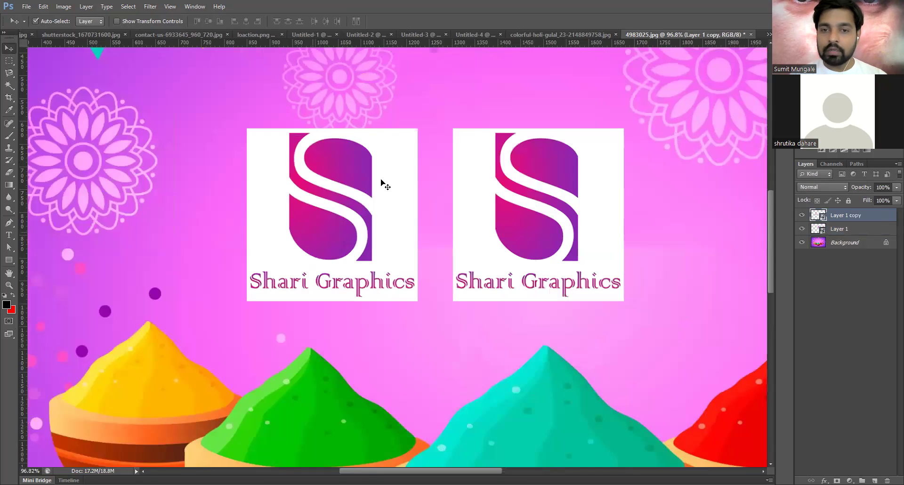
# - Rasterize Layer 1 copy and delete its white background using the Magic Wand
pyautogui.rightClick(873, 217)
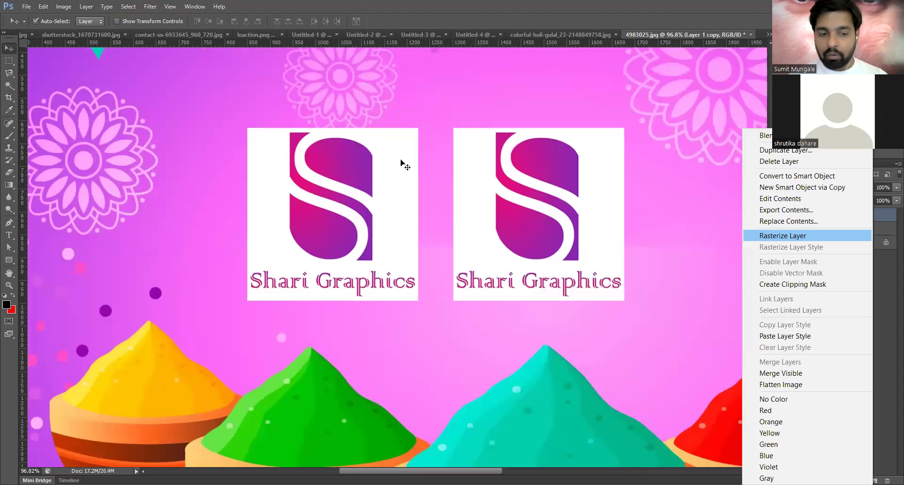
pyautogui.press('Return')
pyautogui.press('w')
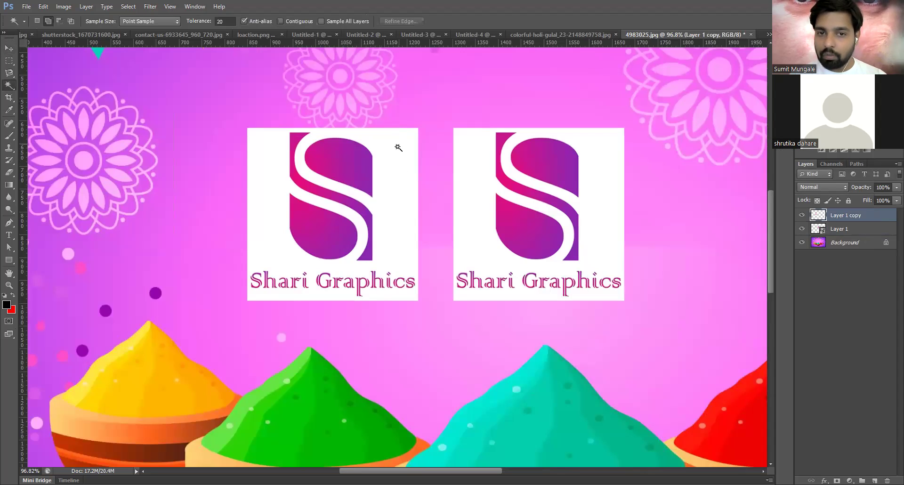
pyautogui.click(399, 148)
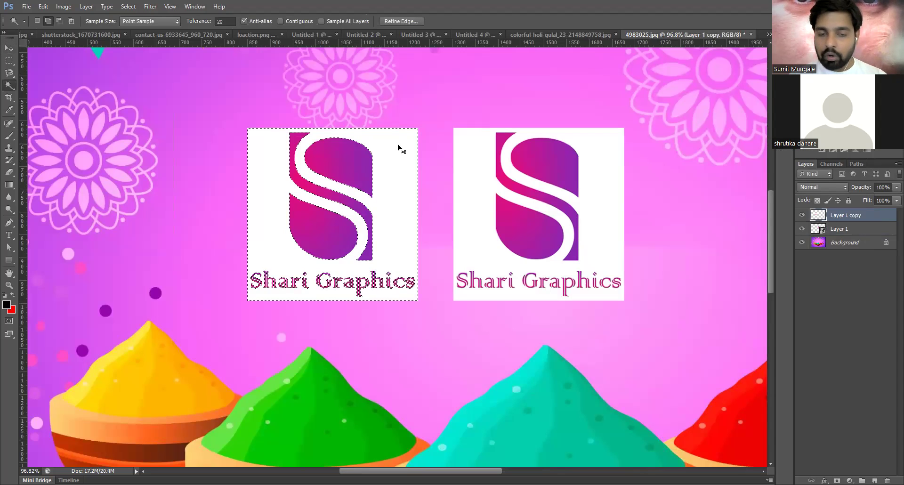
pyautogui.press('Delete')
pyautogui.hotkey('ctrl', 'd')
pyautogui.click(9, 48)
pyautogui.scroll(-1, 399, 238)
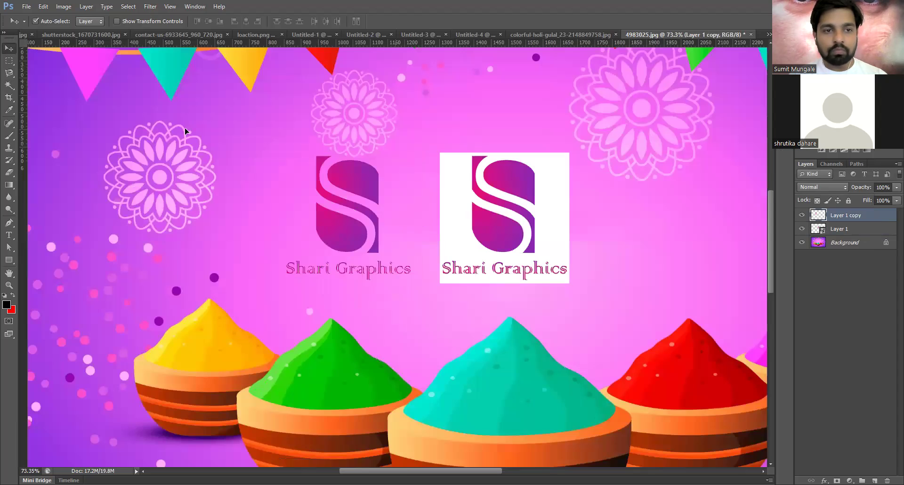
pyautogui.scroll(-1, 389, 204)
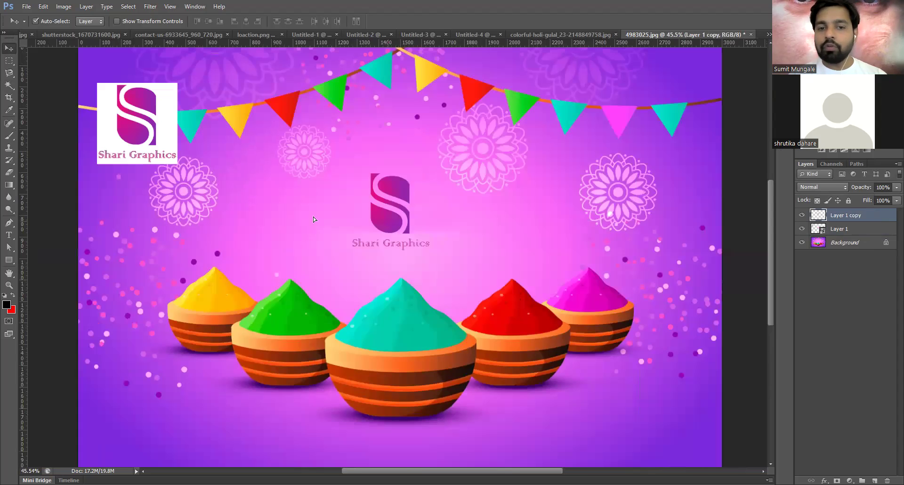
# - Move the white-boxed logo aside, hide its layer, and select the transparent logo's layer
pyautogui.moveTo(390, 207); pyautogui.dragTo(395, 207)
pyautogui.moveTo(158, 128); pyautogui.dragTo(297, 215)
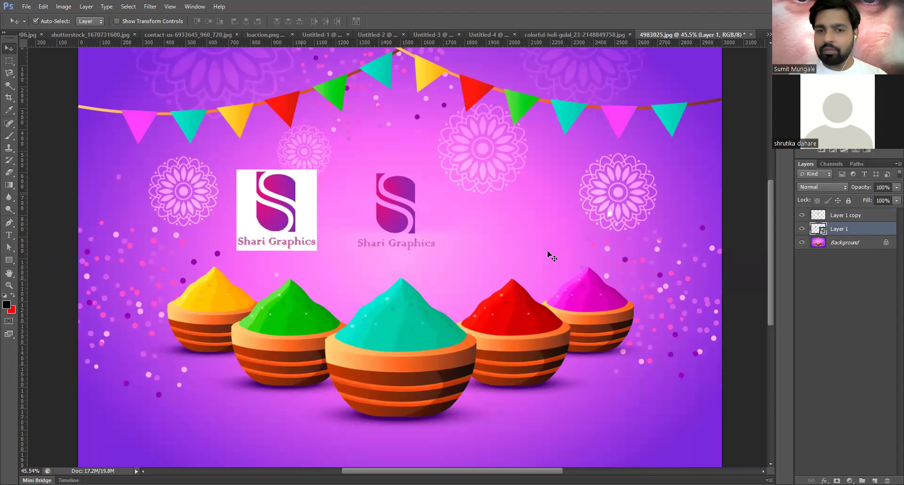
pyautogui.hotkey('ctrl', ',')
pyautogui.click(404, 202)
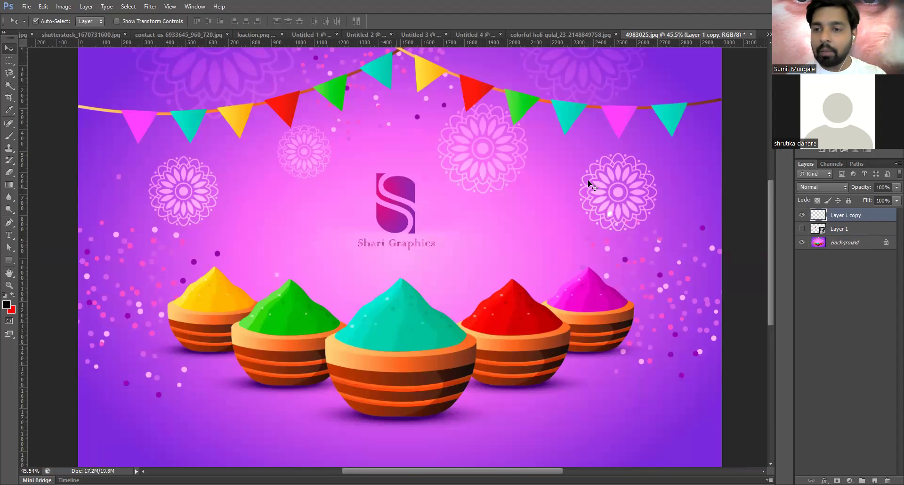
pyautogui.rightClick(883, 217)
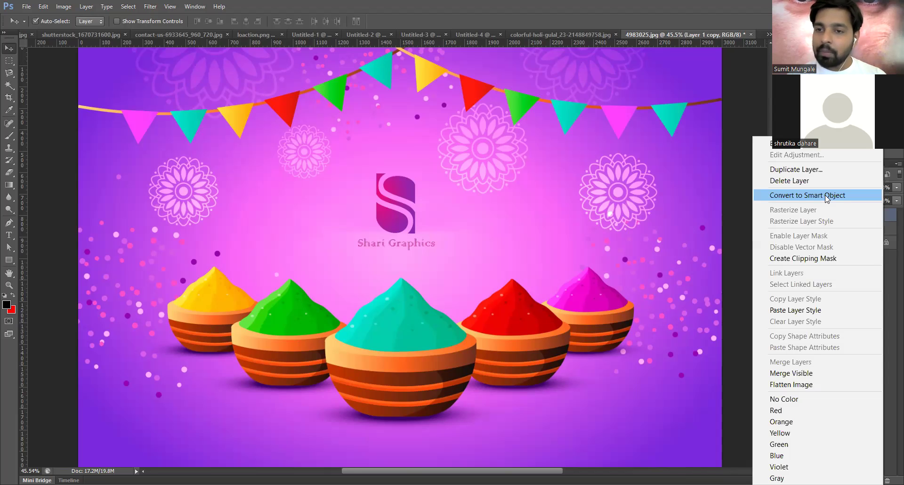
# - Convert Layer 1 copy to a smart object and scale it up to about 153%
pyautogui.click(850, 194)
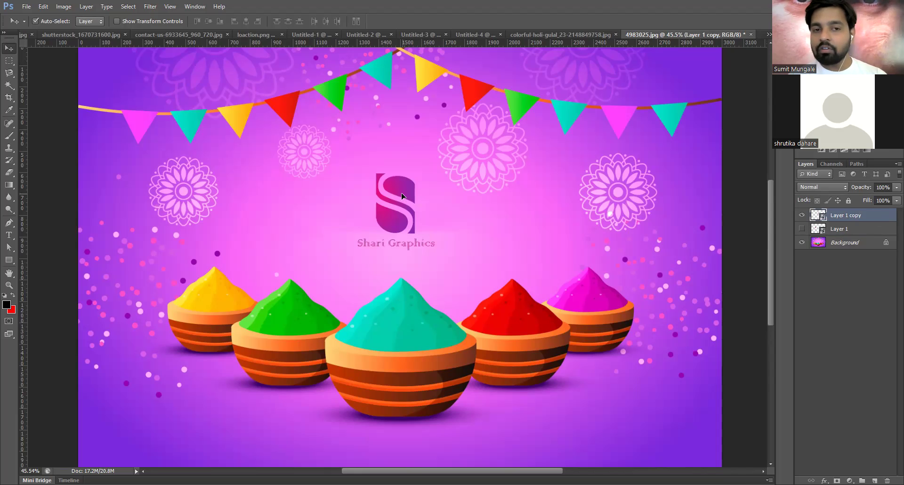
pyautogui.hotkey('ctrl', 't')
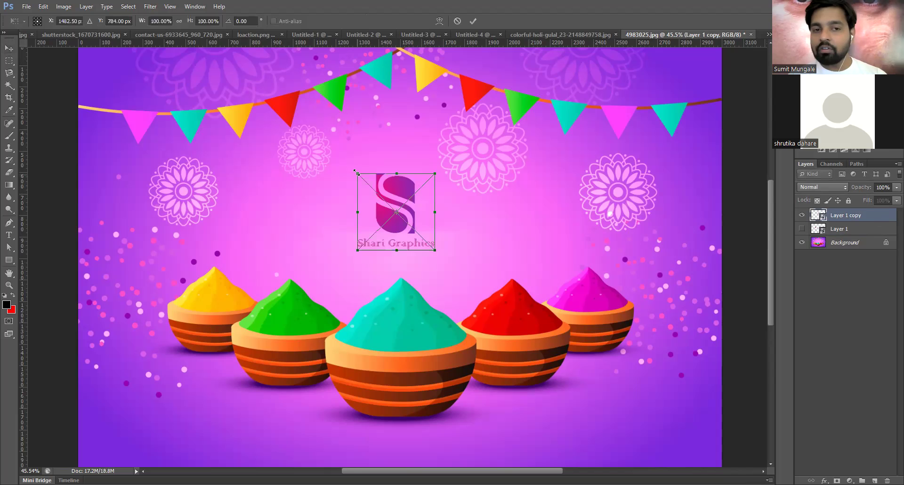
pyautogui.moveTo(357, 173); pyautogui.dragTo(335, 151)
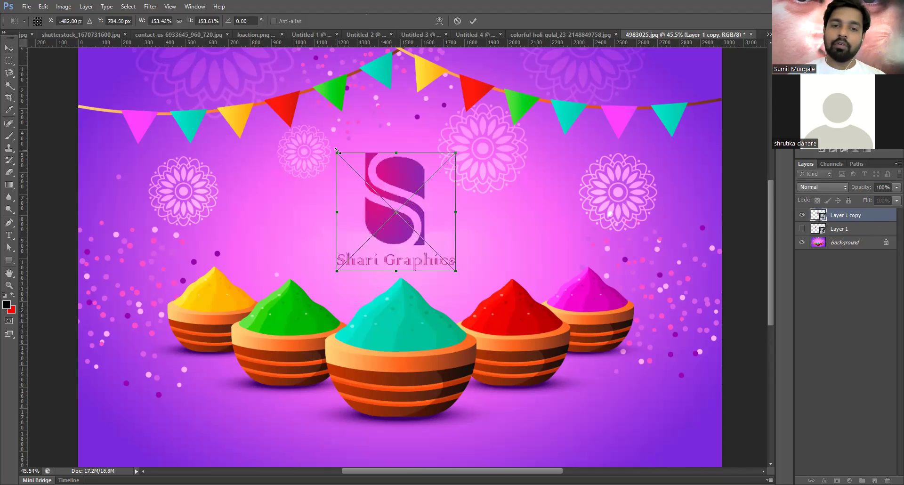
pyautogui.doubleClick(417, 248)
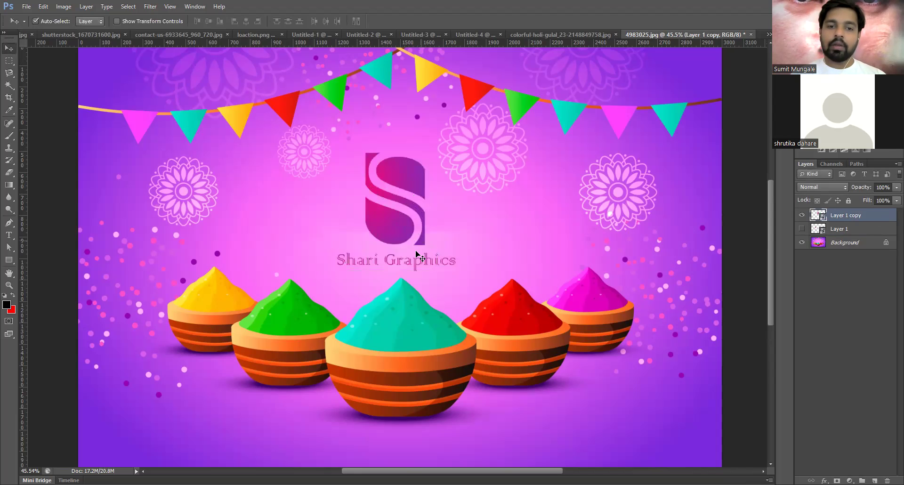
pyautogui.scroll(-2, 400, 266)
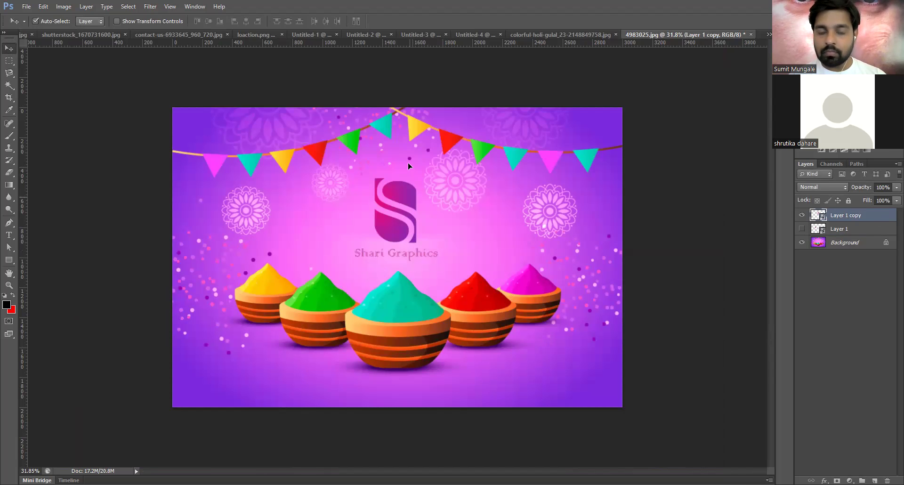
# - Type 'Happy Holi' below the logo and colour the text white
pyautogui.click(10, 236)
pyautogui.click(348, 258)
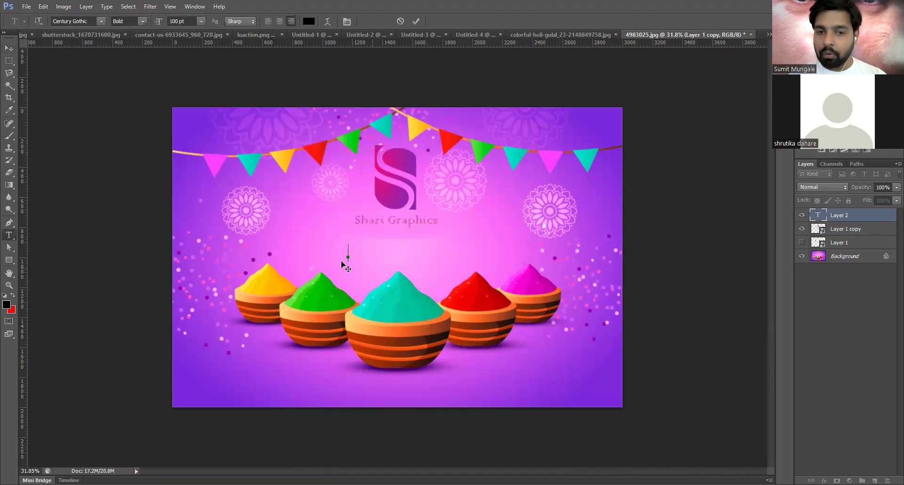
pyautogui.scroll(2, 350, 259)
pyautogui.scroll(1, 355, 258)
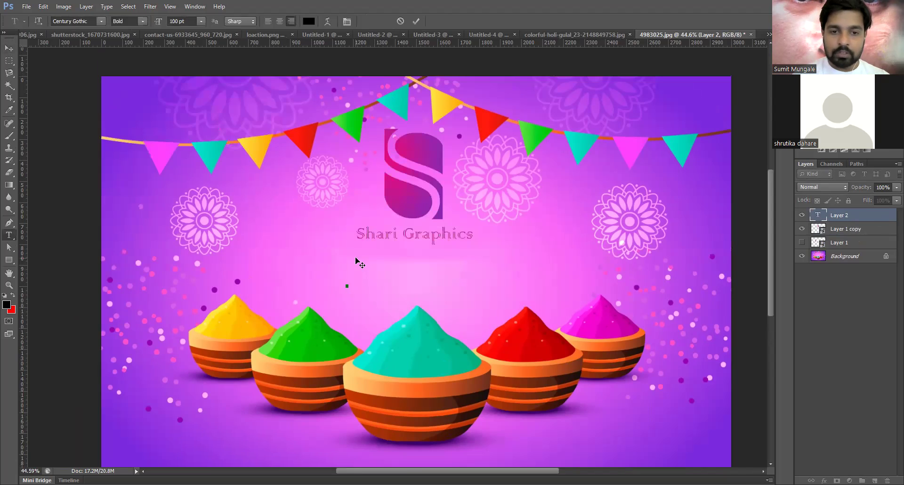
pyautogui.write('a=')
pyautogui.press('BackSpace')
pyautogui.press('BackSpace')
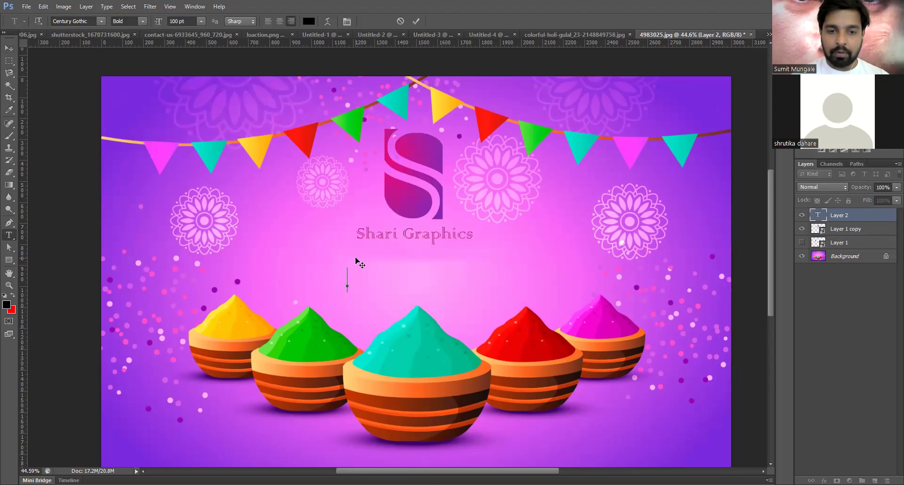
pyautogui.write('Happy Holi')
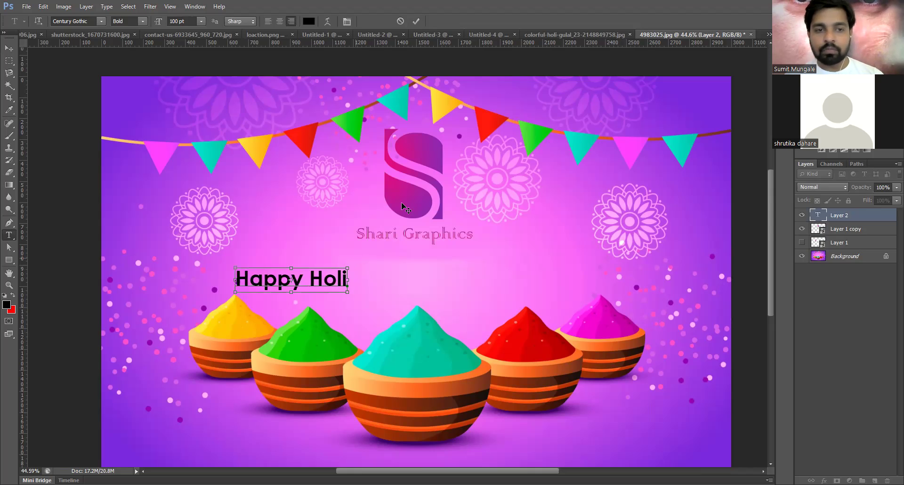
pyautogui.hotkey('ctrl', 'a')
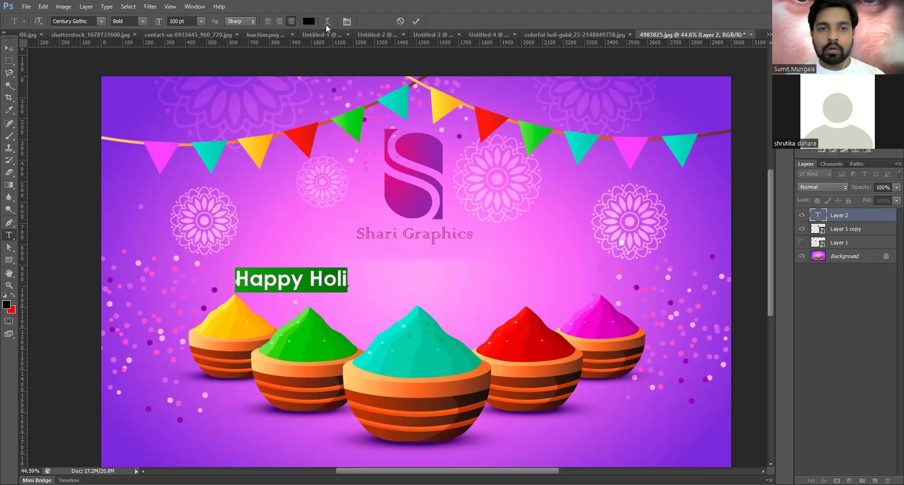
pyautogui.click(309, 23)
pyautogui.moveTo(119, 113); pyautogui.dragTo(79, 82)
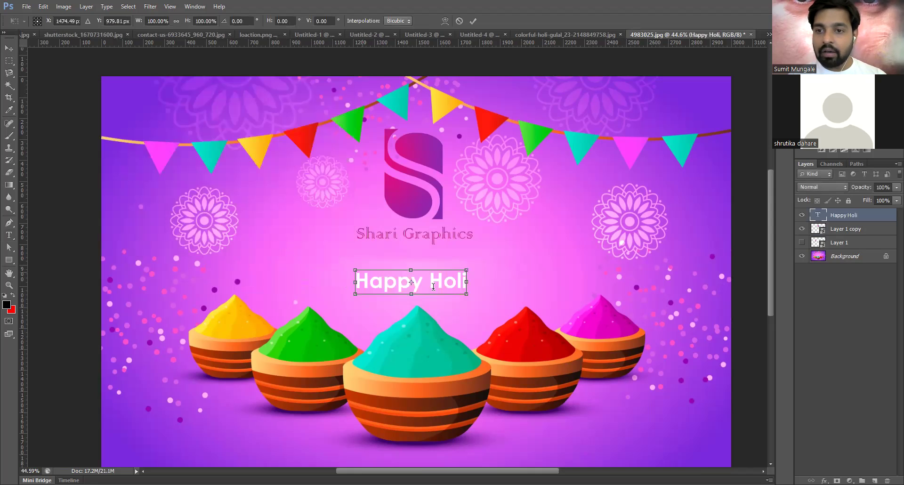
# - Set the Happy Holi text to 150 pt and nudge it into place under the logo
pyautogui.press('Return')
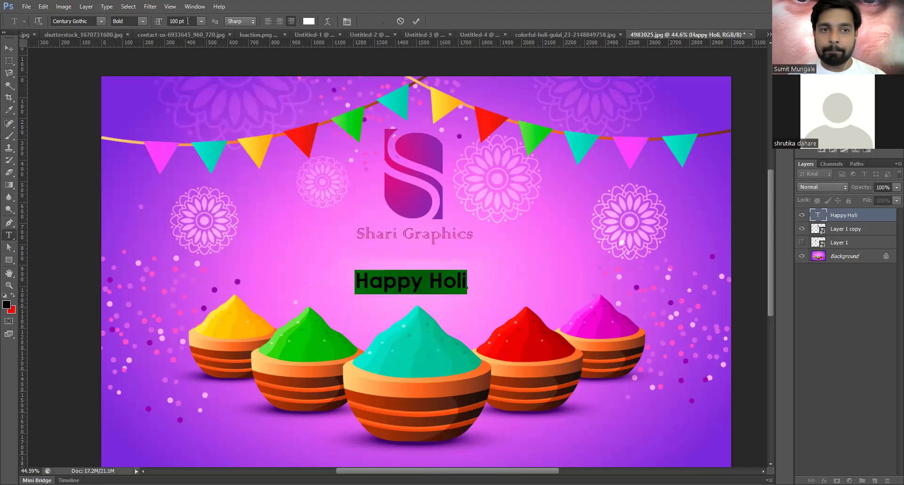
pyautogui.click(188, 20)
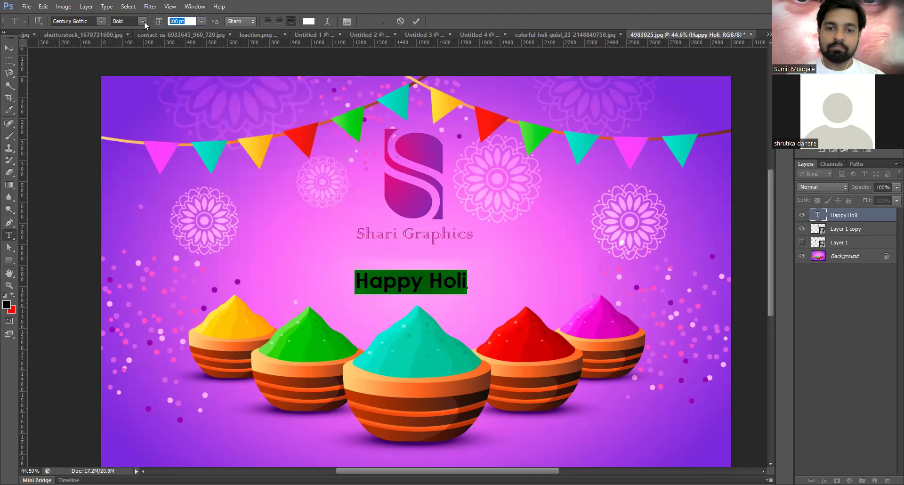
pyautogui.write('150')
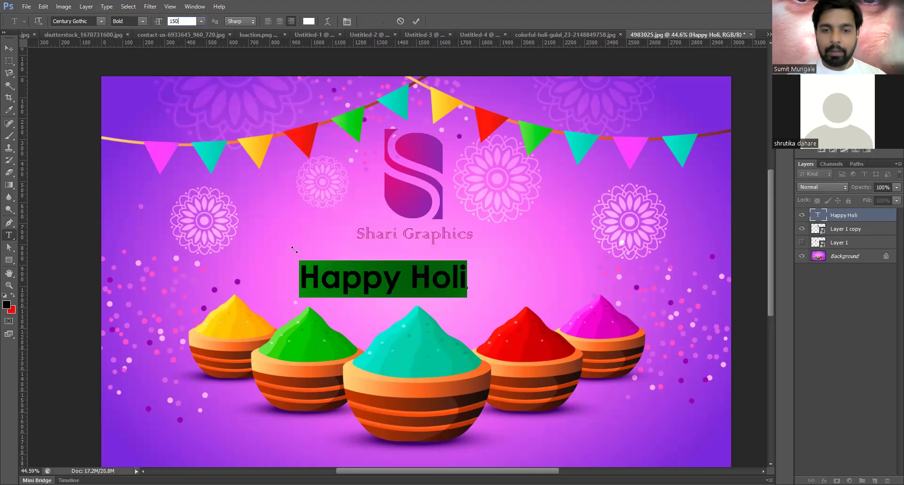
pyautogui.hotkey('ctrl', 'Return')
pyautogui.press('v')
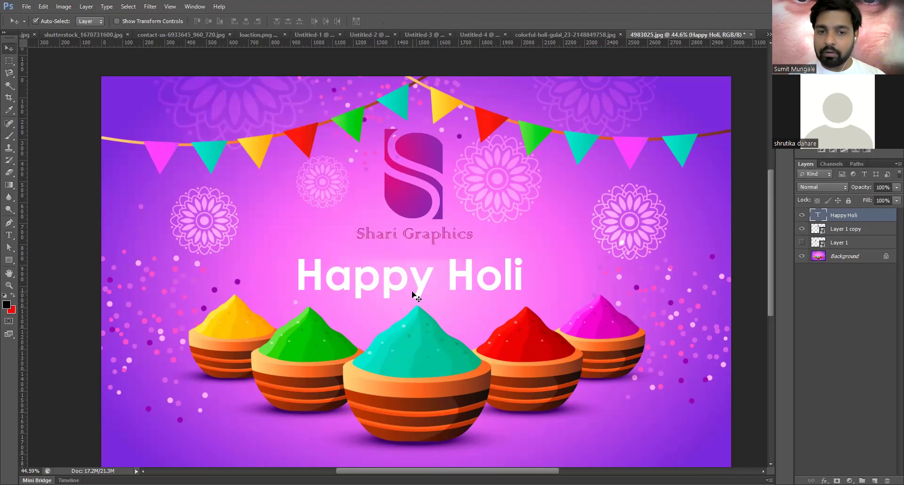
pyautogui.moveTo(414, 292); pyautogui.dragTo(420, 291)
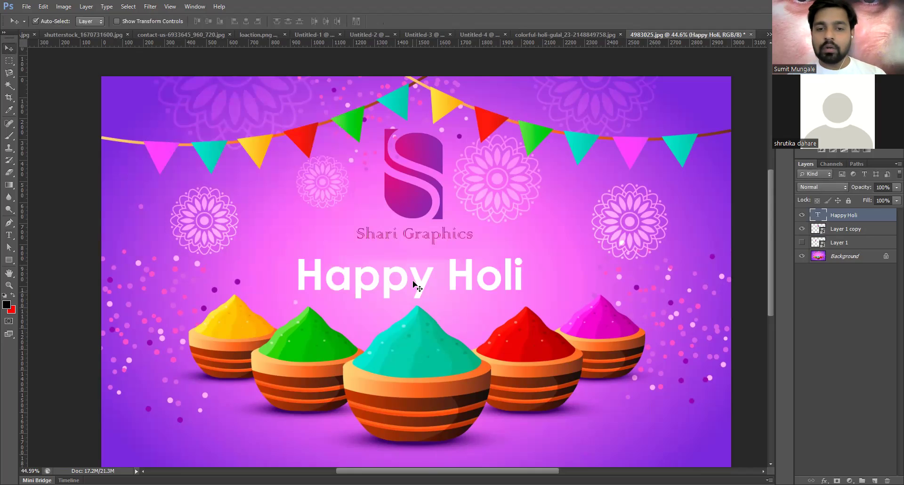
pyautogui.press('t')
pyautogui.click(413, 282)
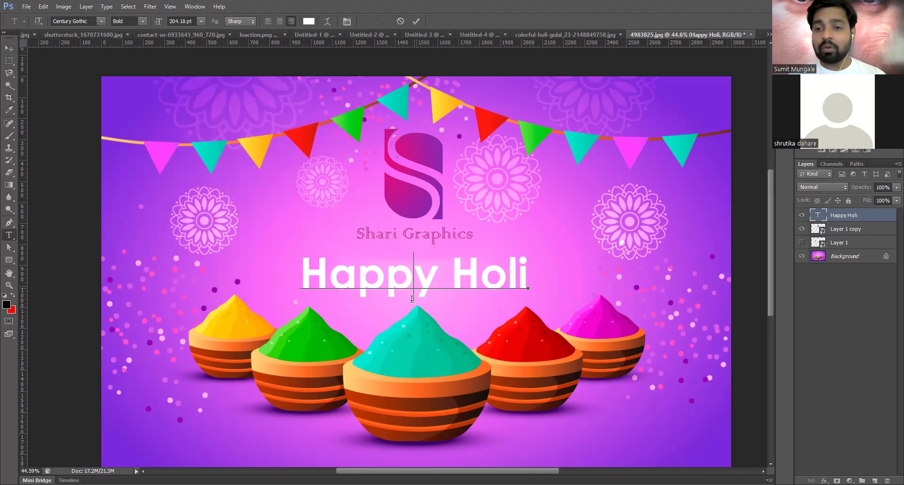
pyautogui.click(78, 22)
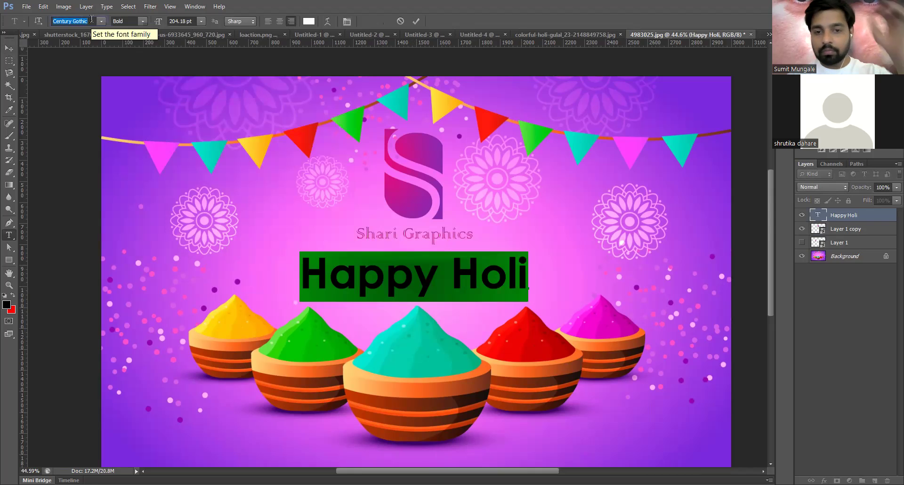
# - Switch the heading font to Colonna MT and colour it pure red
pyautogui.press('Down')
pyautogui.press('Down')
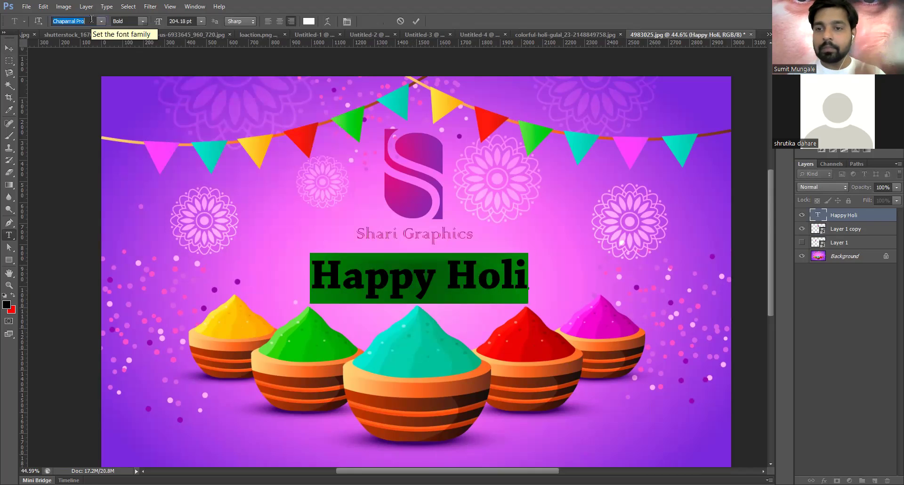
pyautogui.press('Down')
pyautogui.press('Down')
pyautogui.press('Down')
pyautogui.press('Down')
pyautogui.press('Down')
pyautogui.press('Down')
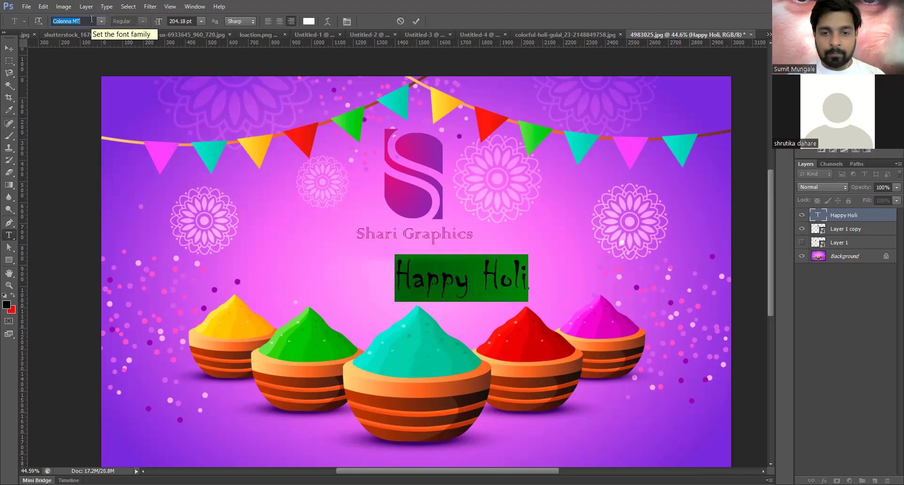
pyautogui.press('Up')
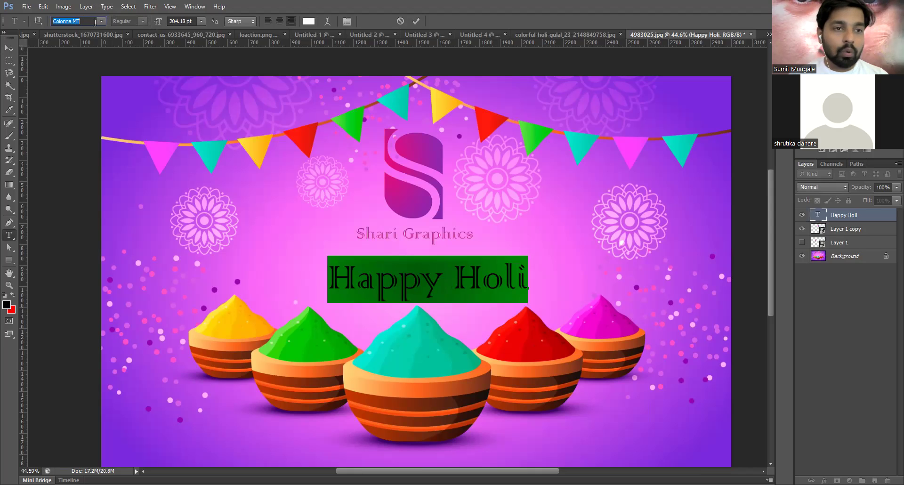
pyautogui.click(308, 21)
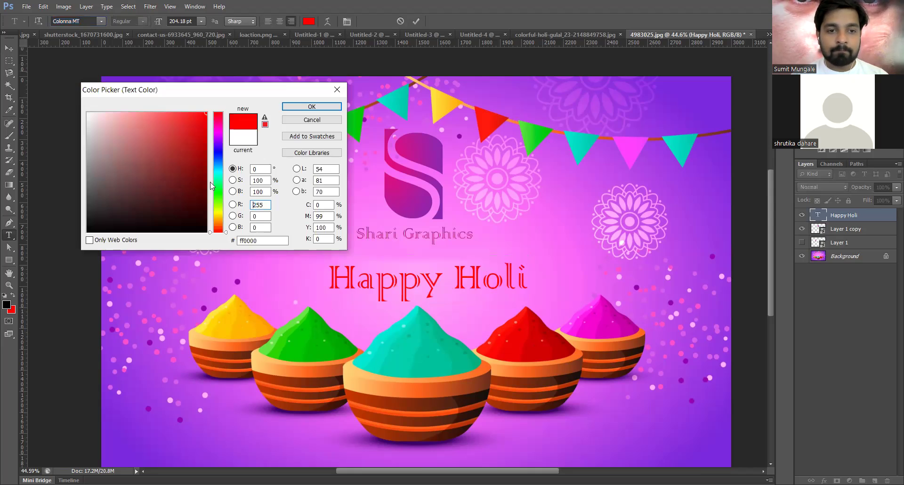
pyautogui.write('0')
pyautogui.moveTo(180, 173); pyautogui.dragTo(264, 112)
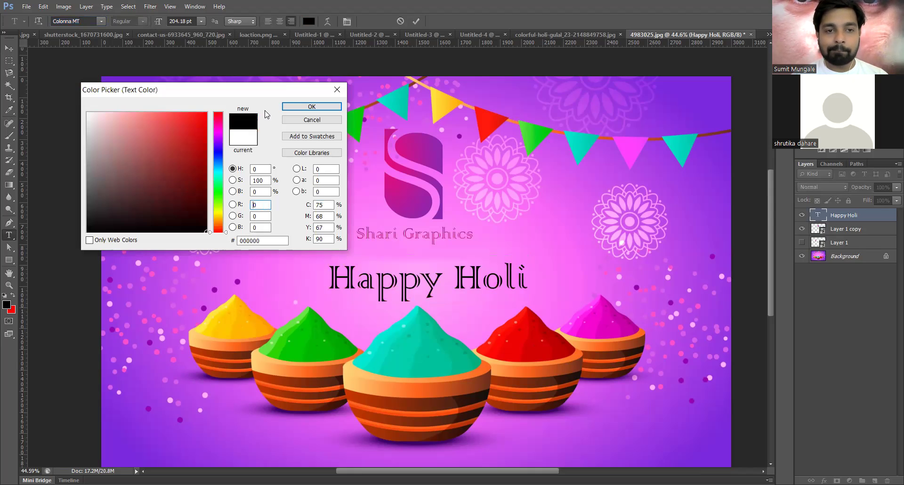
pyautogui.click(311, 106)
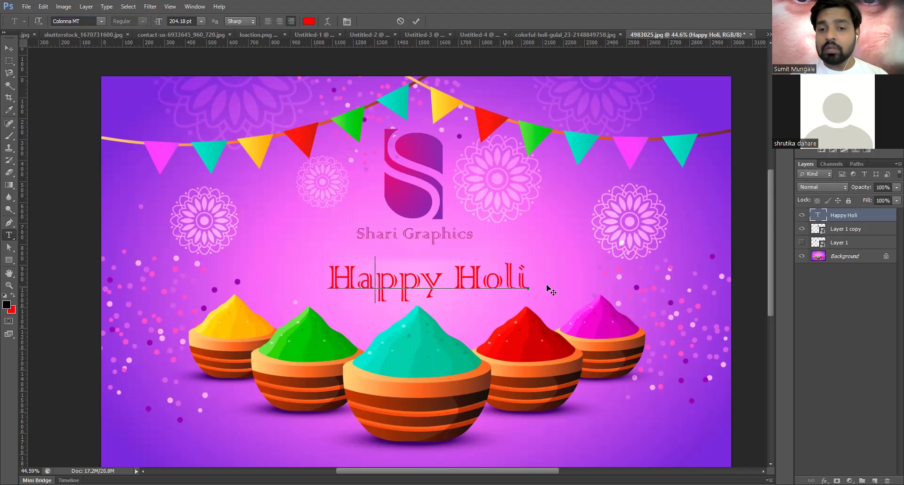
# - Select all the Happy Holi text, try white and black, then return to red ff0000
pyautogui.moveTo(356, 278); pyautogui.dragTo(285, 272)
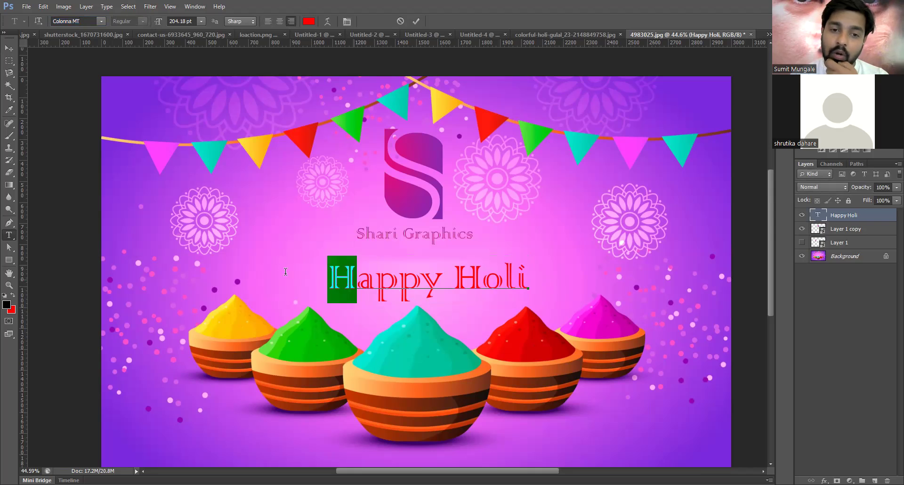
pyautogui.moveTo(374, 278); pyautogui.dragTo(546, 282)
pyautogui.hotkey('ctrl', 'a')
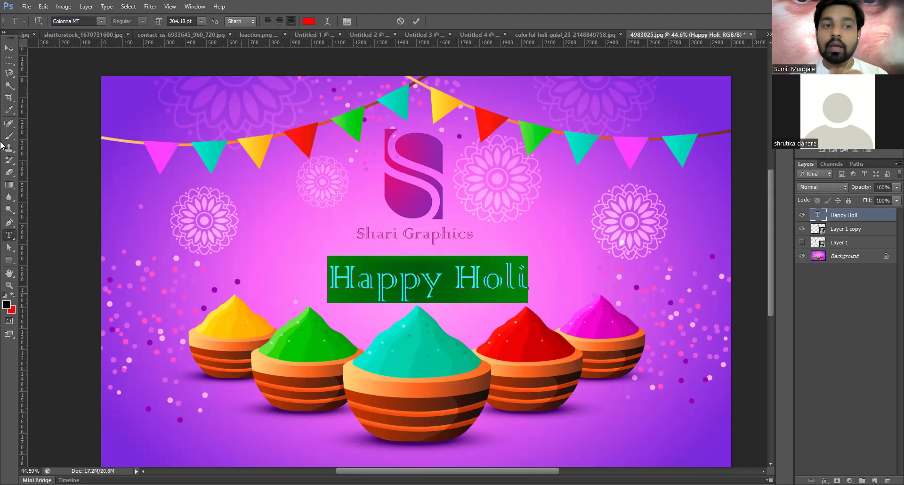
pyautogui.click(309, 21)
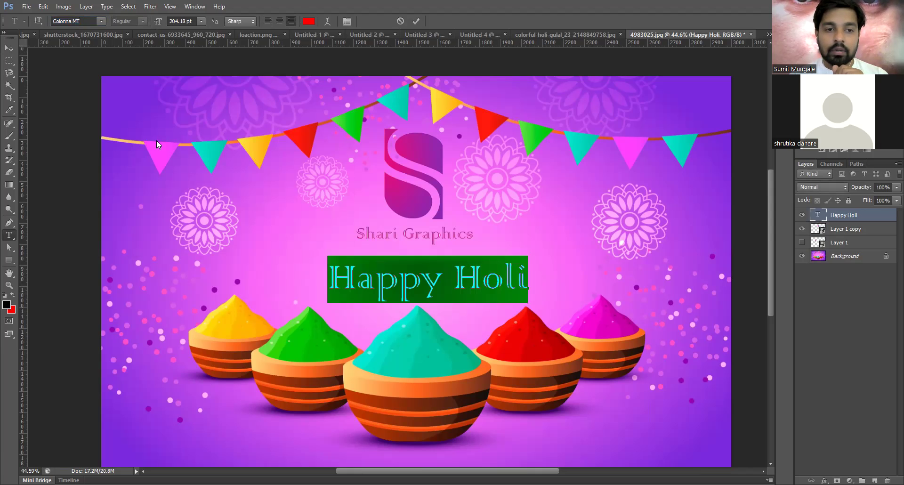
pyautogui.moveTo(202, 230); pyautogui.dragTo(80, 57)
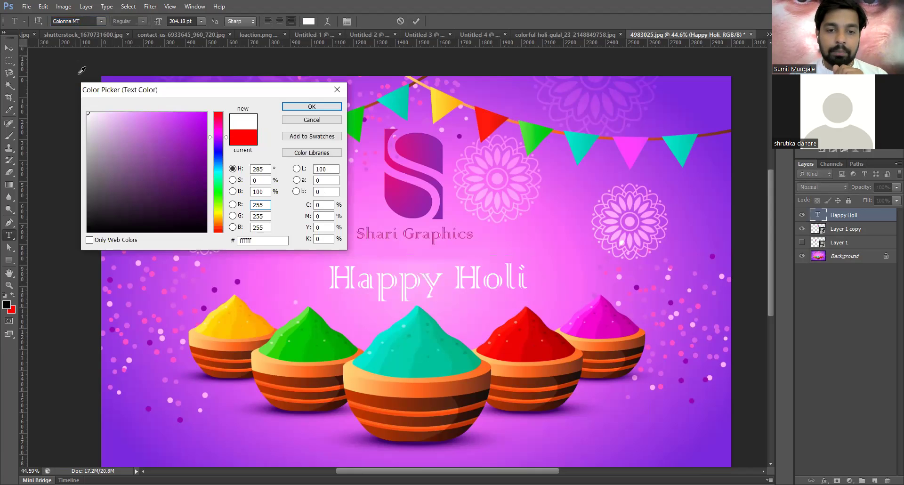
pyautogui.moveTo(267, 100); pyautogui.dragTo(242, 269)
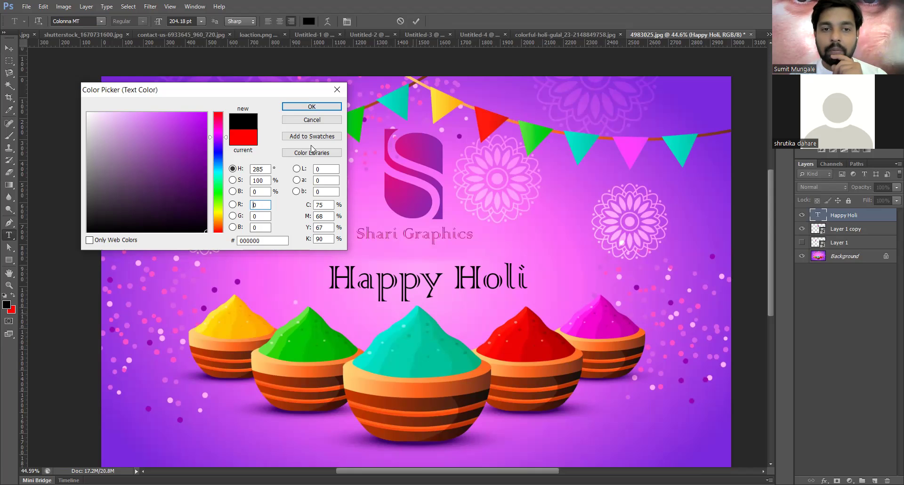
pyautogui.press('Return')
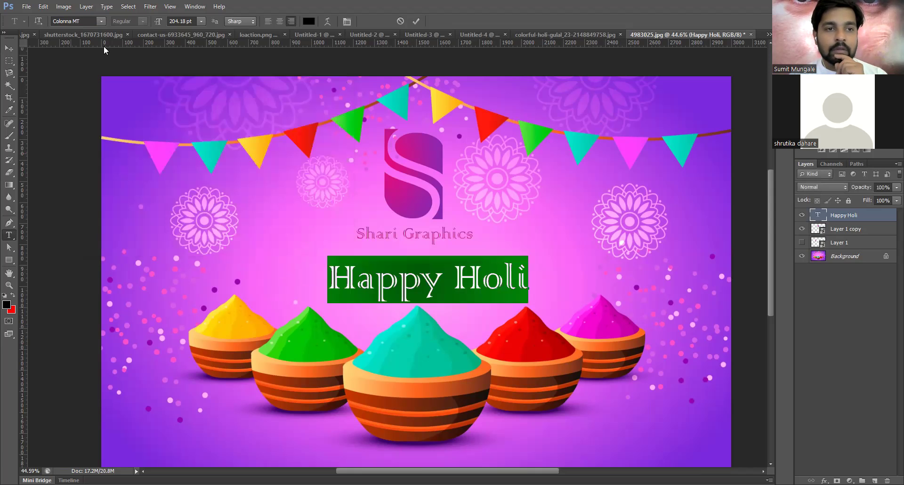
pyautogui.click(310, 21)
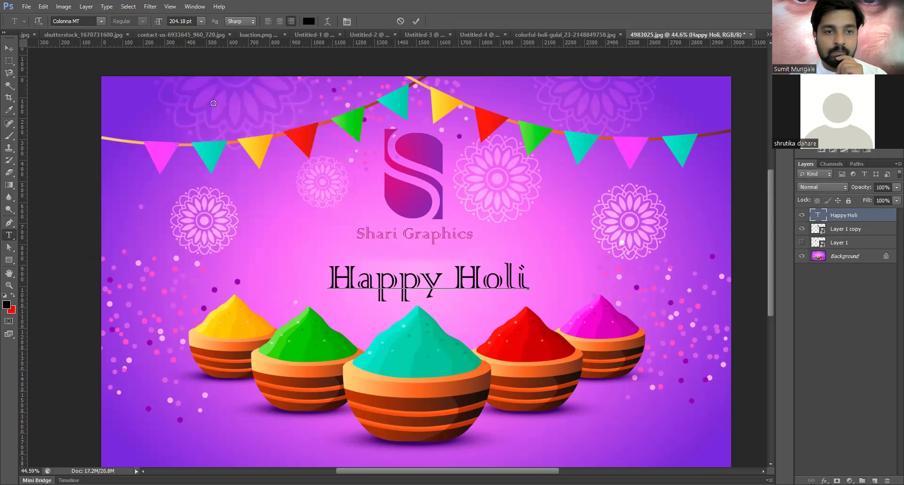
pyautogui.click(206, 113)
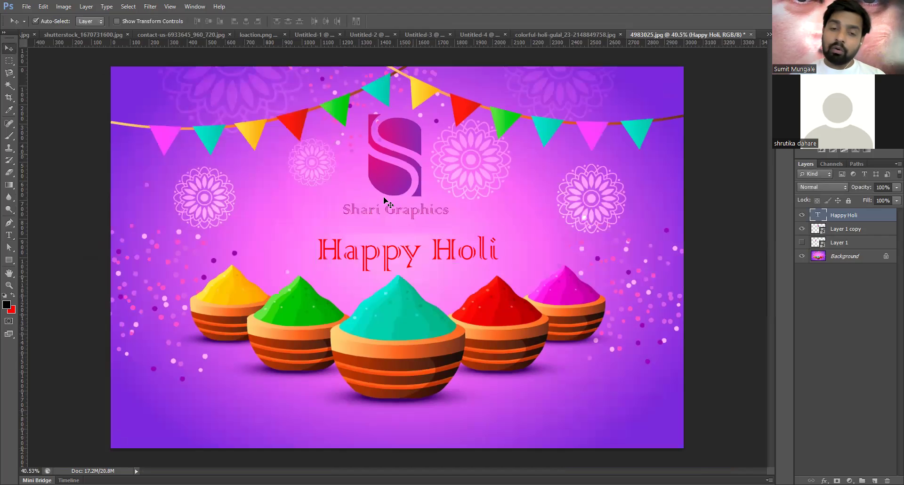
# - Create empty Layer 2 and place the S logo layer above it
pyautogui.click(384, 200)
pyautogui.keyDown('alt'); pyautogui.scroll(2, 408, 184); pyautogui.keyUp('alt')
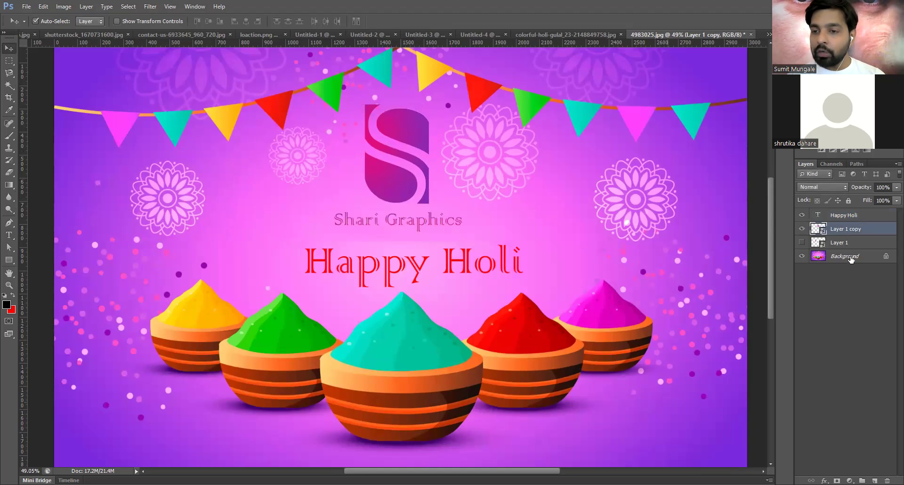
pyautogui.hotkey('ctrl', 'shift', 'alt', 'n')
pyautogui.moveTo(846, 231); pyautogui.dragTo(850, 231)
pyautogui.click(800, 229)
pyautogui.click(800, 229)
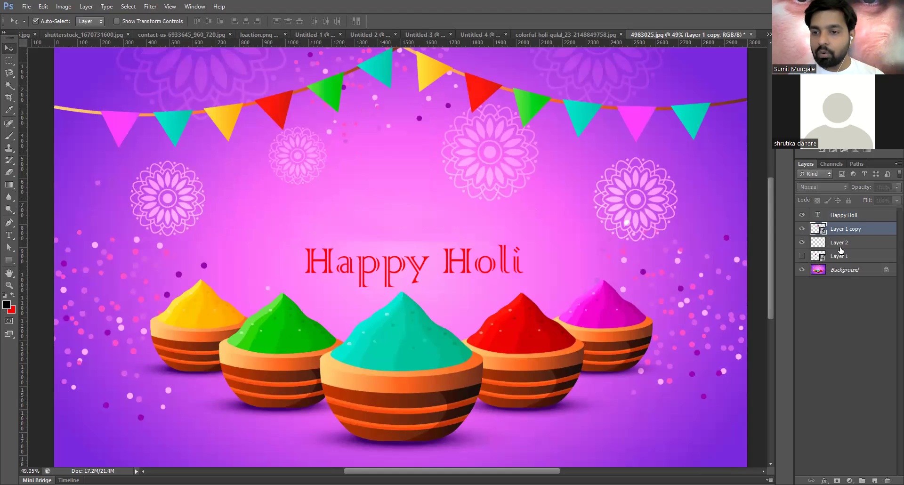
pyautogui.click(841, 242)
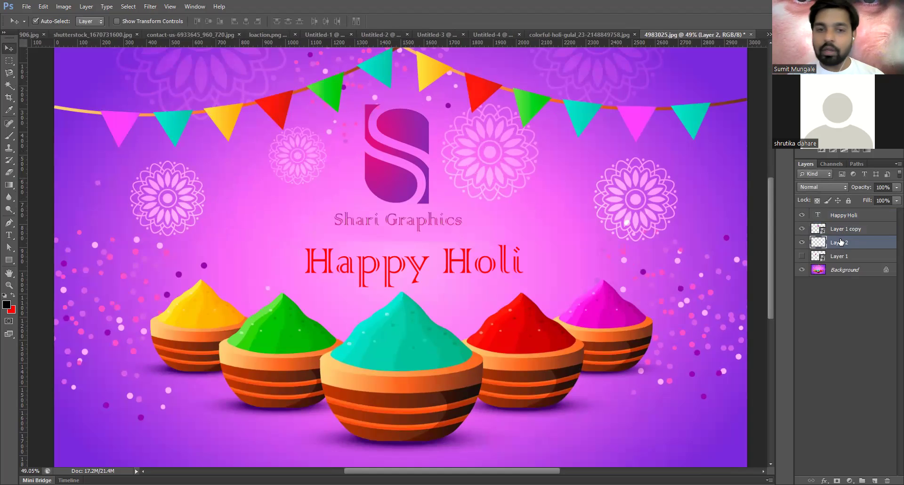
pyautogui.click(386, 179)
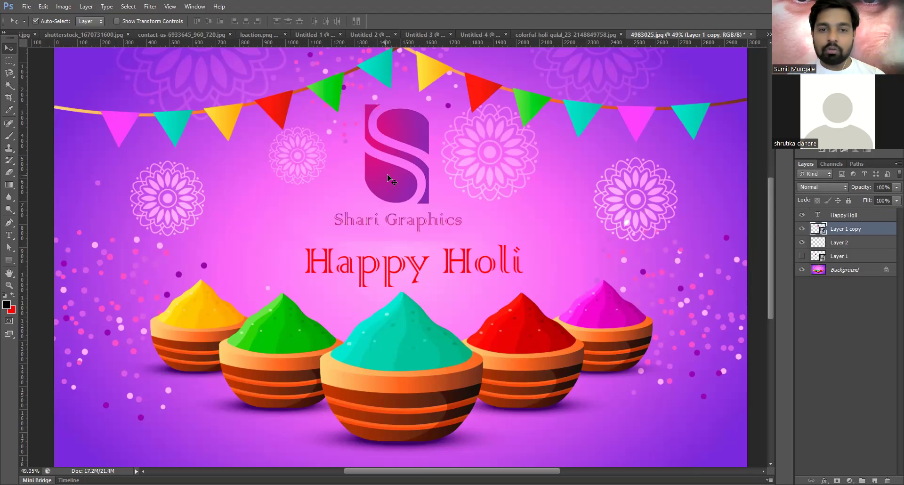
# - Pick an enlarged soft round brush on Layer 2, undoing a dark test dab
pyautogui.press('b')
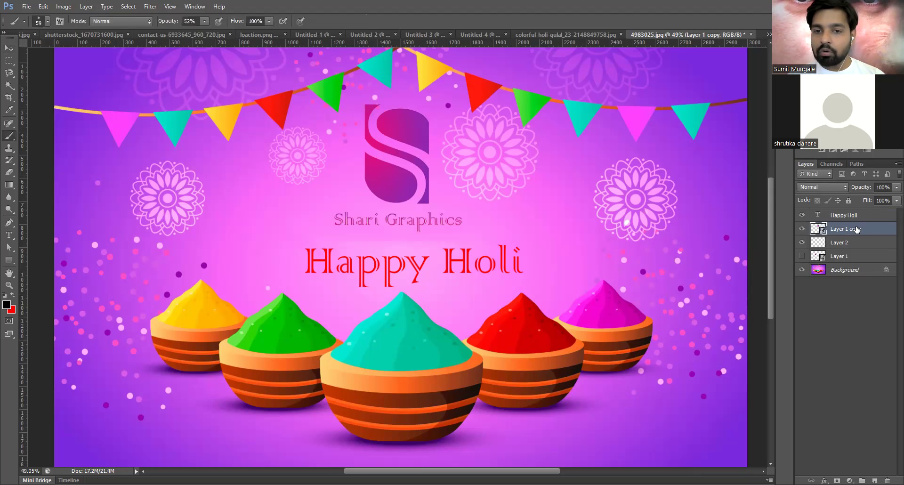
pyautogui.click(861, 243)
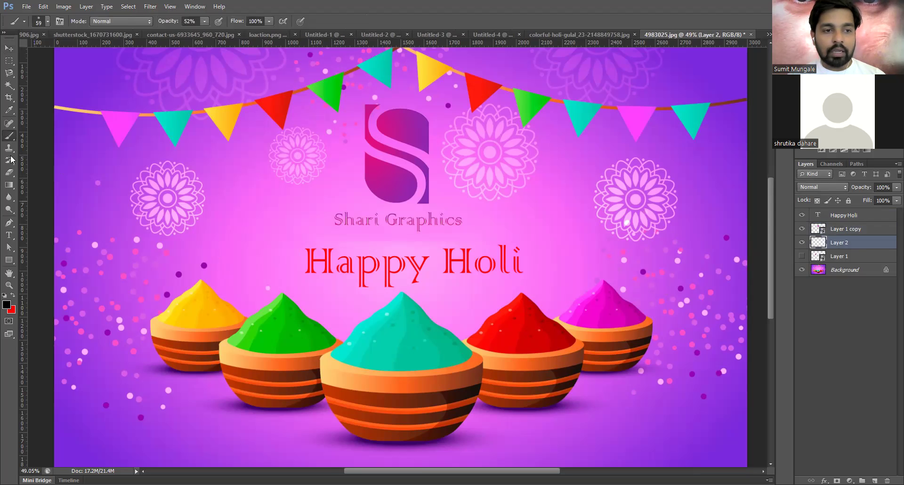
pyautogui.click(8, 138)
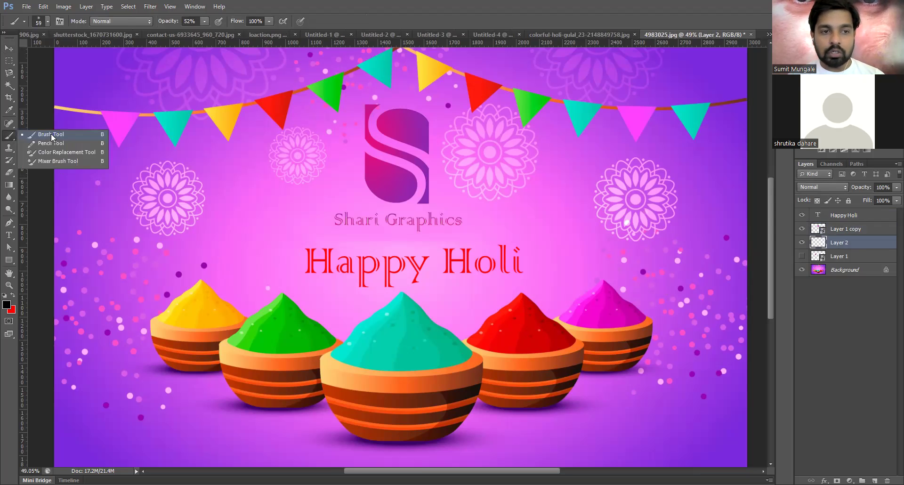
pyautogui.click(39, 21)
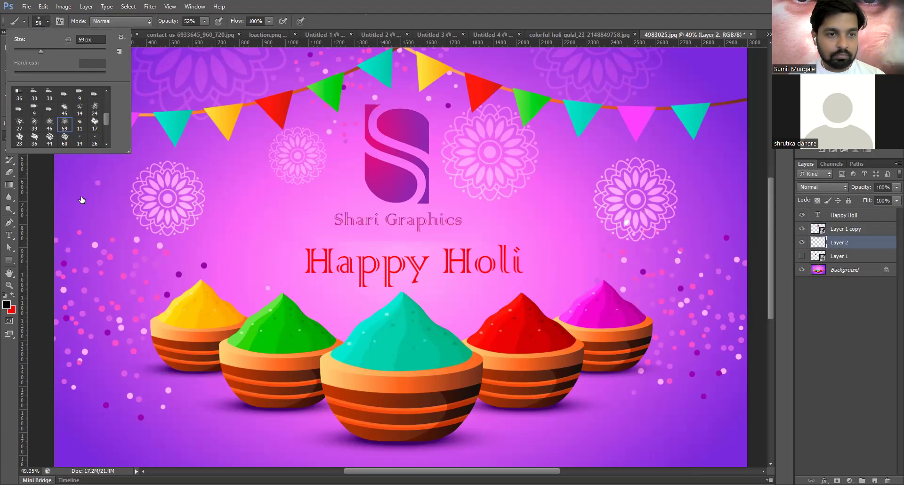
pyautogui.click(80, 95)
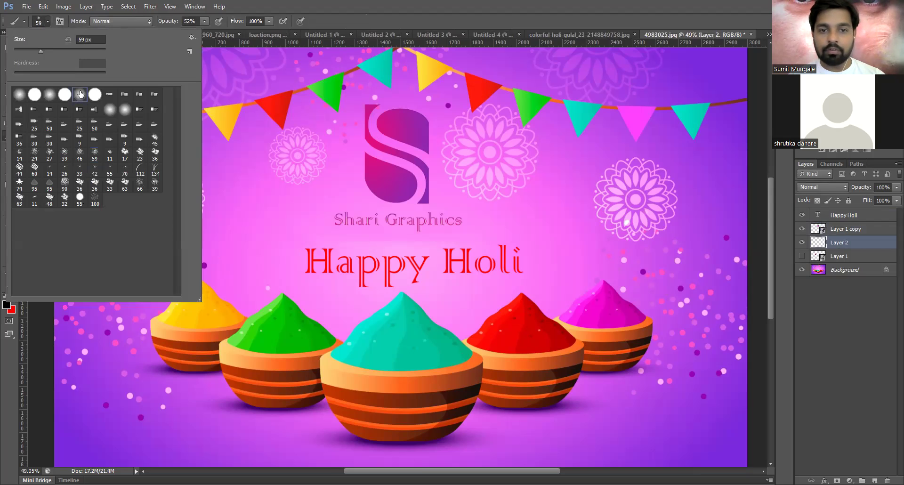
pyautogui.click(393, 162)
pyautogui.press(']')
pyautogui.press(']')
pyautogui.press(']')
pyautogui.press(']')
pyautogui.press(']')
pyautogui.press(']')
pyautogui.press(']')
pyautogui.press(']')
pyautogui.press(']')
pyautogui.press(']')
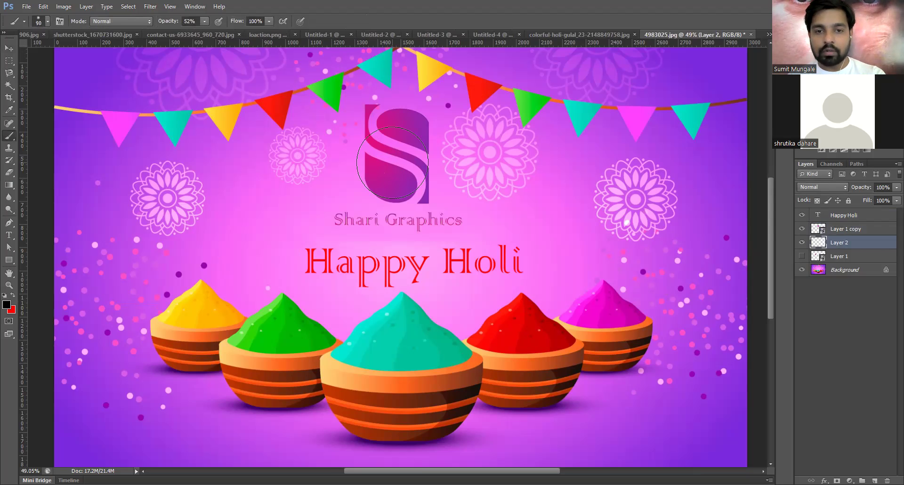
pyautogui.click(392, 158)
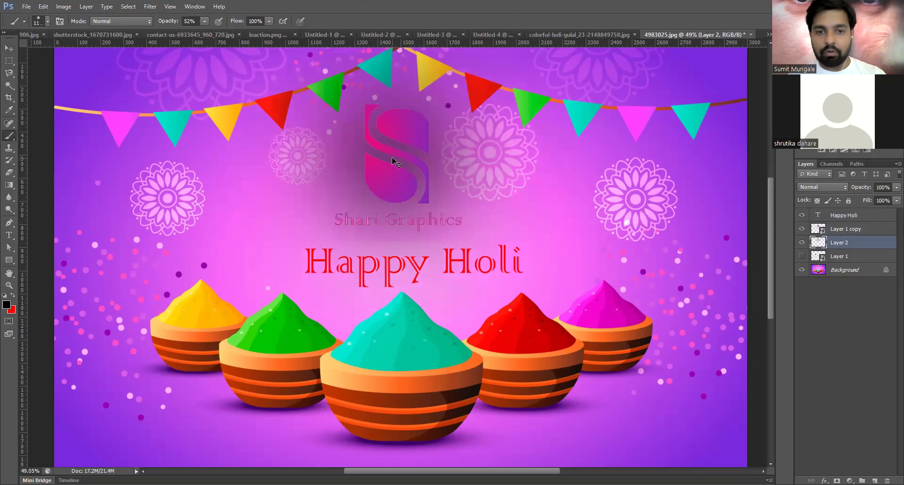
pyautogui.hotkey('ctrl', 'z')
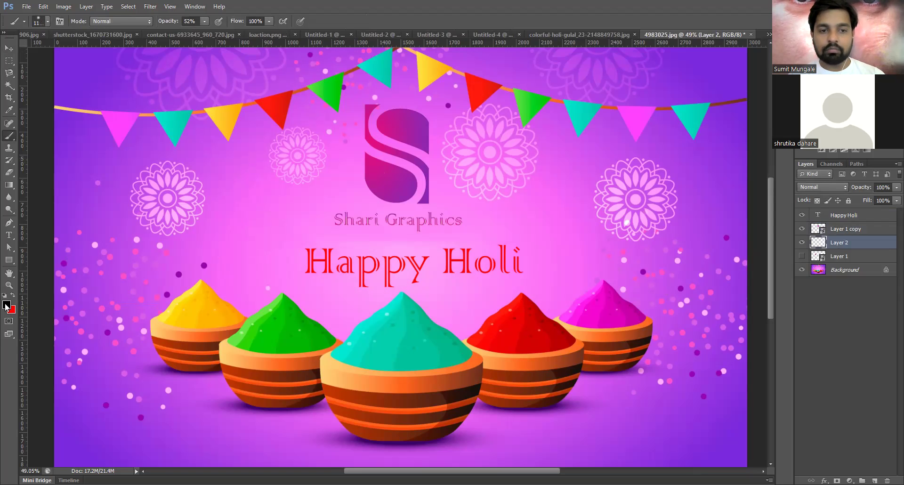
# - Set the brush to white at 800 px and dab a glow behind the S logo
pyautogui.click(6, 304)
pyautogui.click(311, 109)
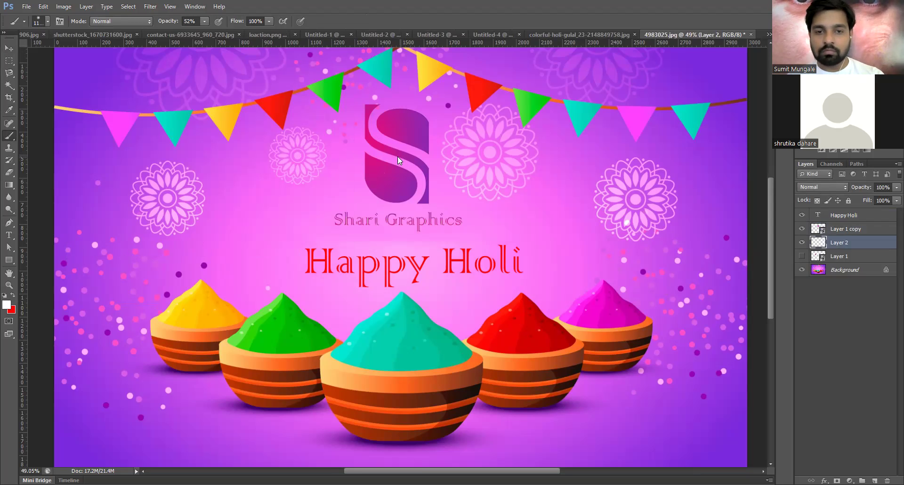
pyautogui.press('[')
pyautogui.press('[')
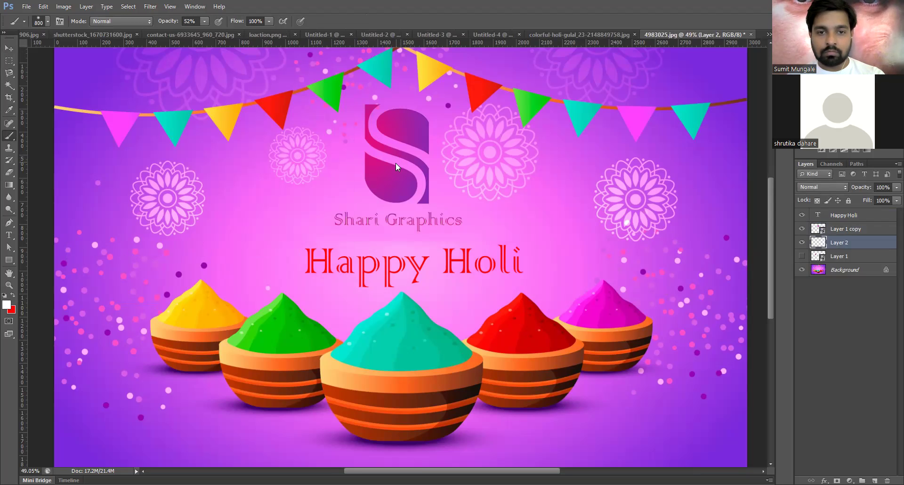
pyautogui.click(395, 162)
pyautogui.click(395, 163)
pyautogui.click(395, 163)
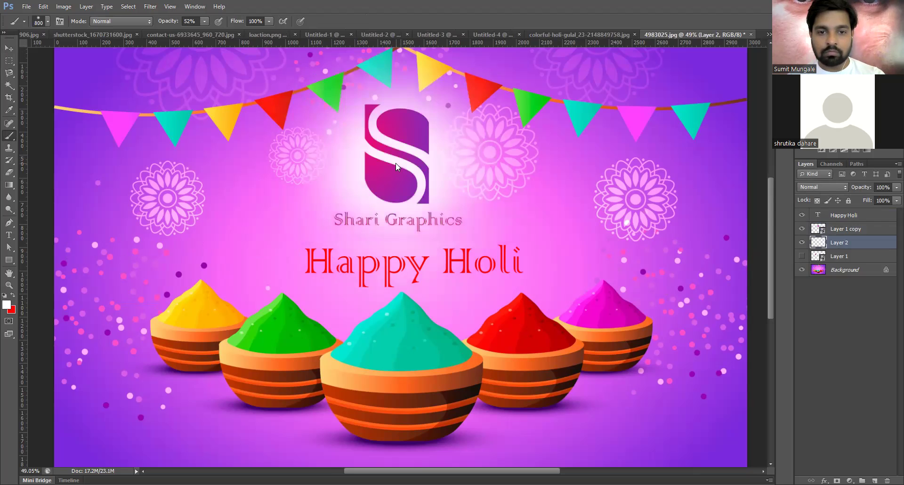
pyautogui.click(395, 163)
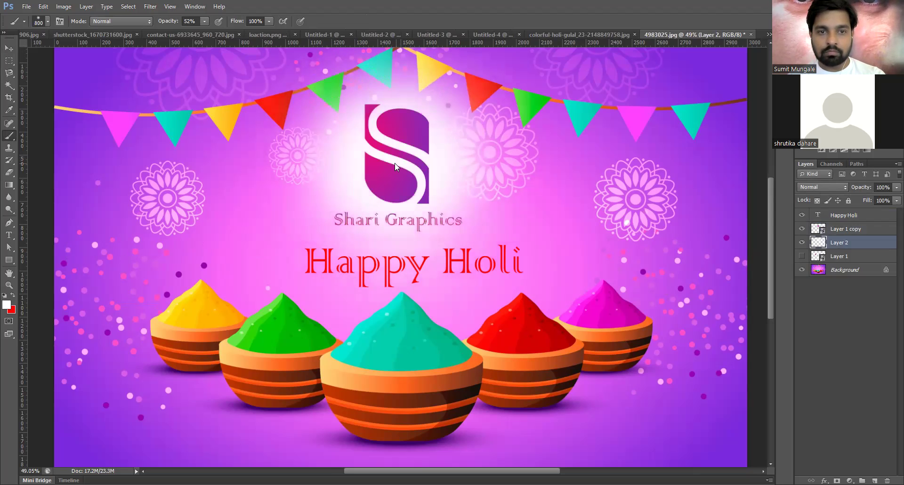
pyautogui.click(393, 166)
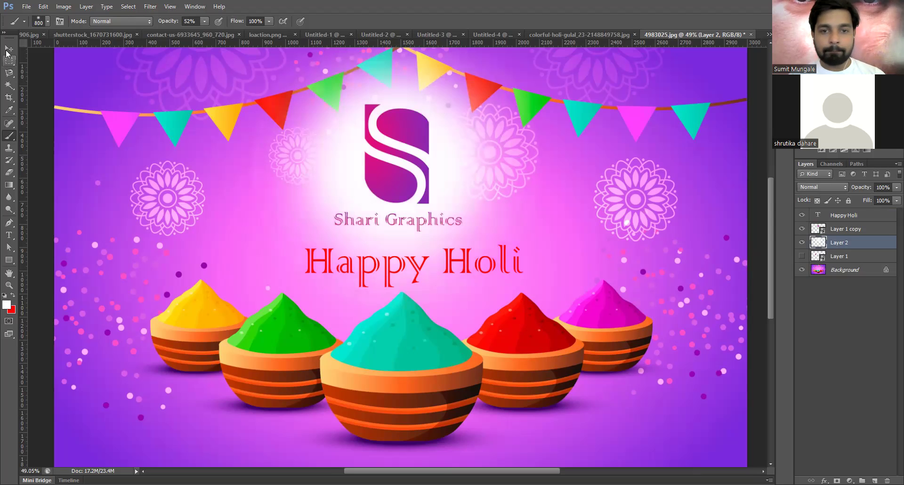
pyautogui.press('v')
pyautogui.click(393, 183)
# - Preview CMYK proof colours, then Free Transform the logo layer and commit it
pyautogui.hotkey('ctrl', 'y')
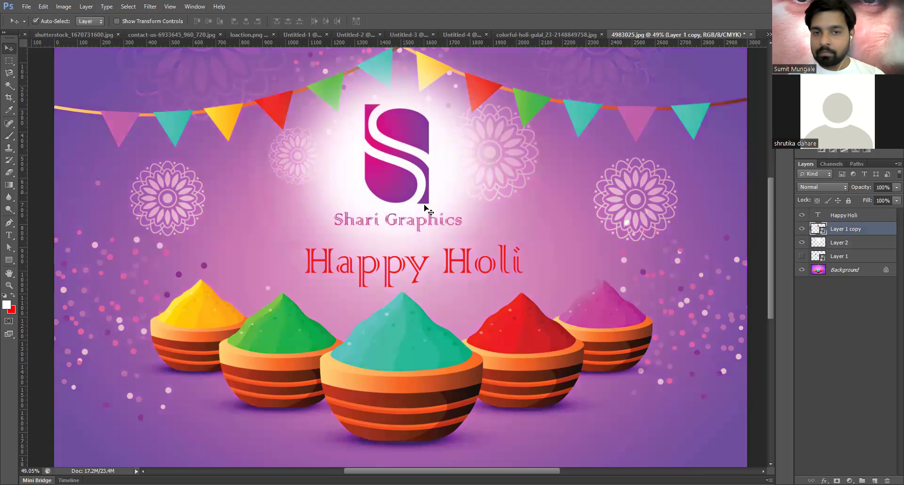
pyautogui.click(399, 76)
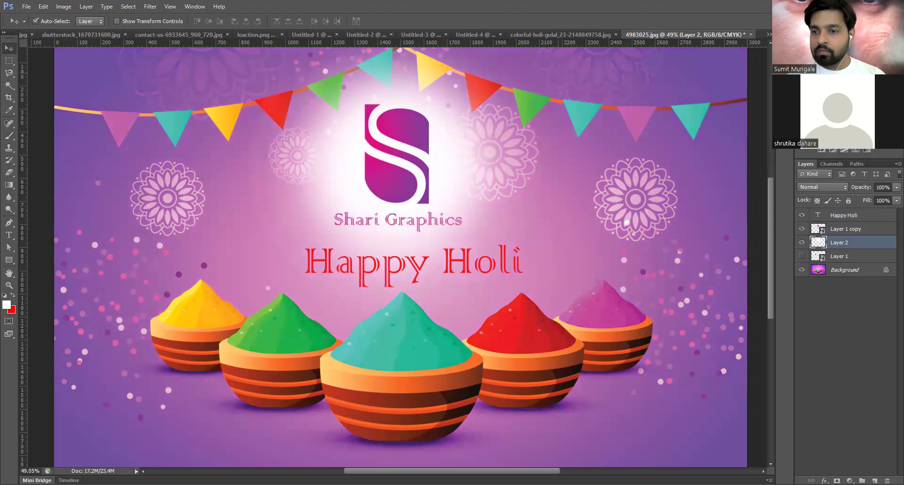
pyautogui.click(849, 234)
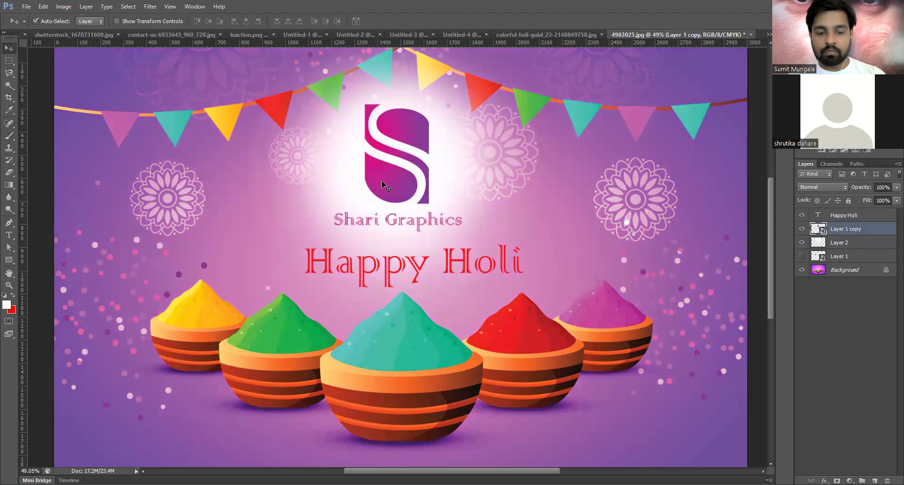
pyautogui.hotkey('ctrl', 't')
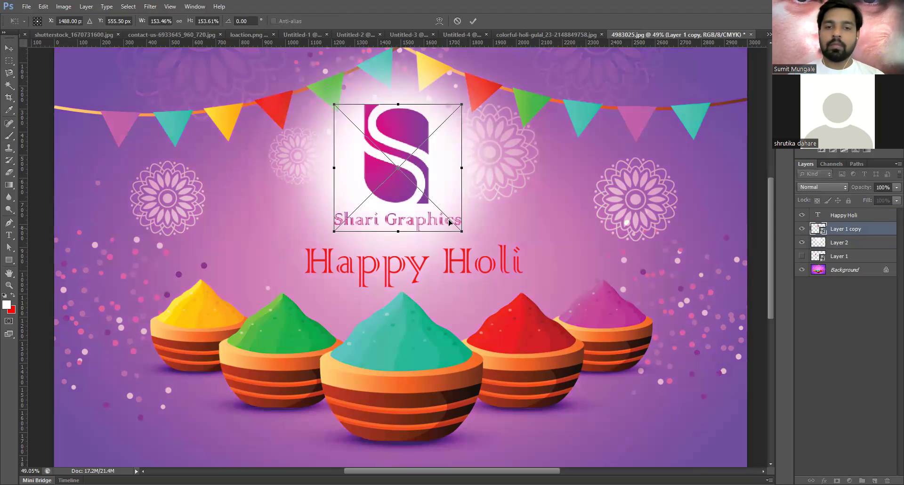
pyautogui.press('Return')
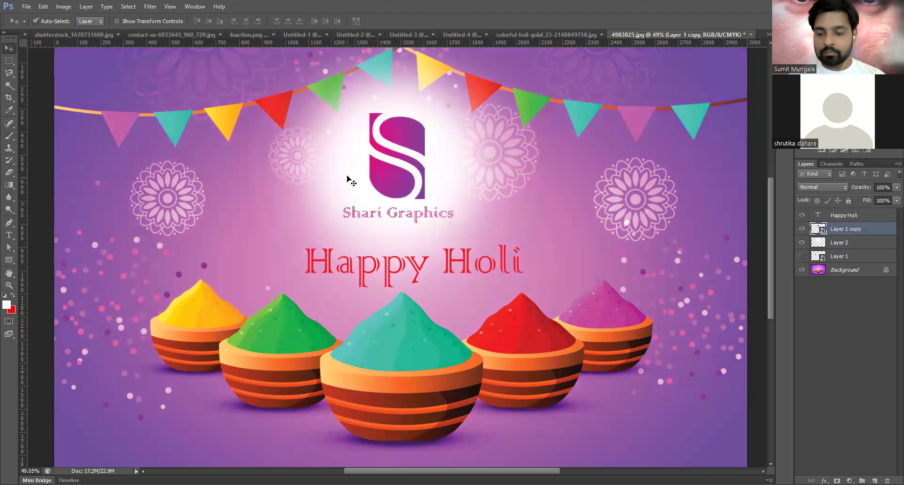
pyautogui.click(350, 180)
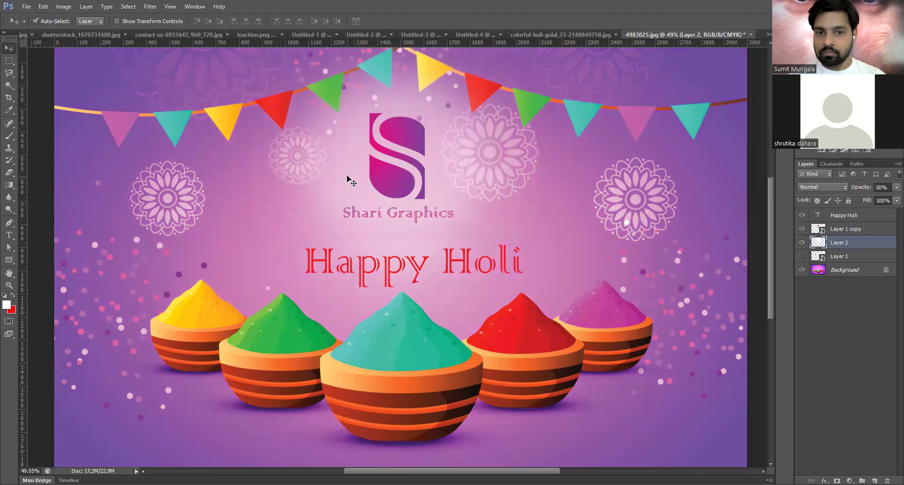
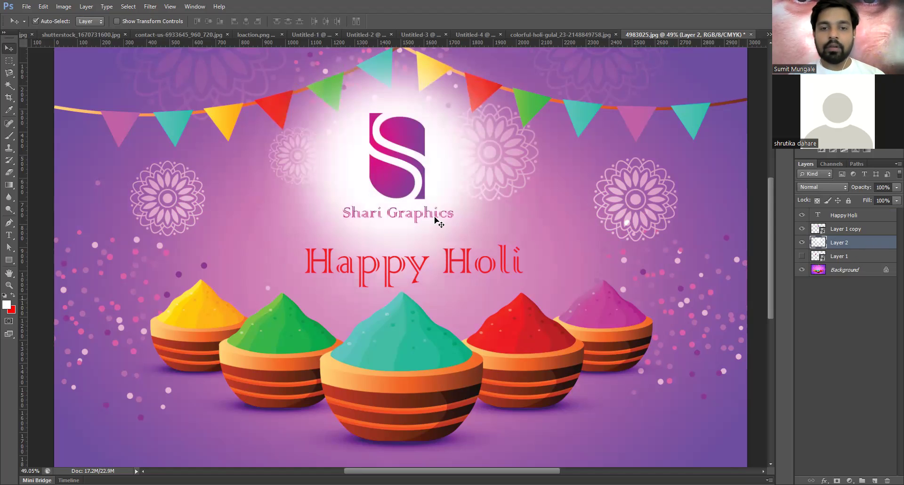
pyautogui.scroll(-1, 434, 221)
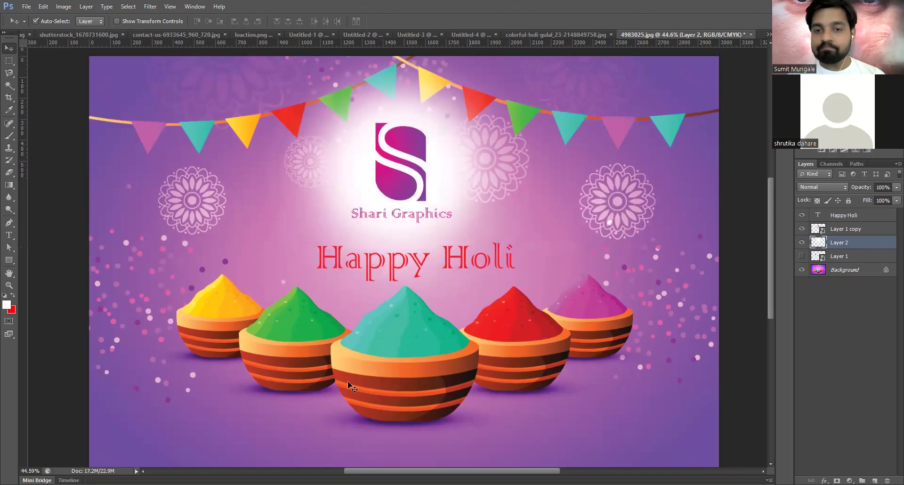
pyautogui.scroll(-1, 365, 240)
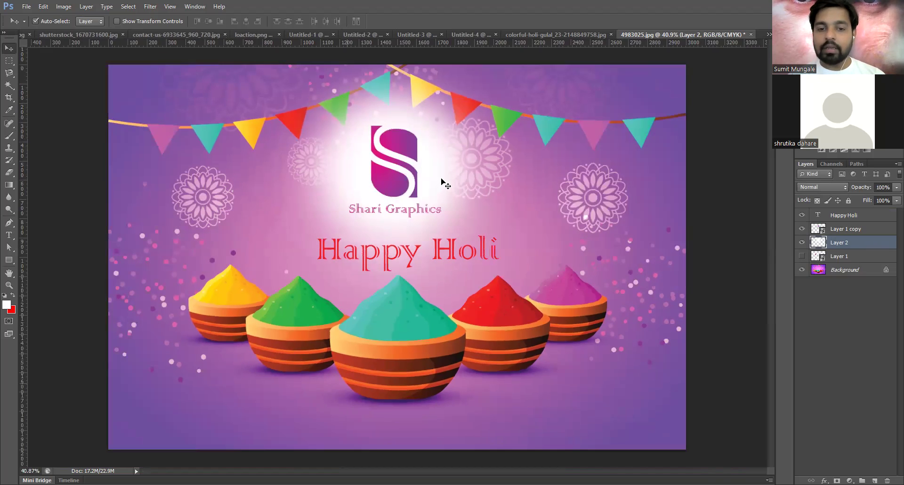
pyautogui.scroll(-2, 328, 384)
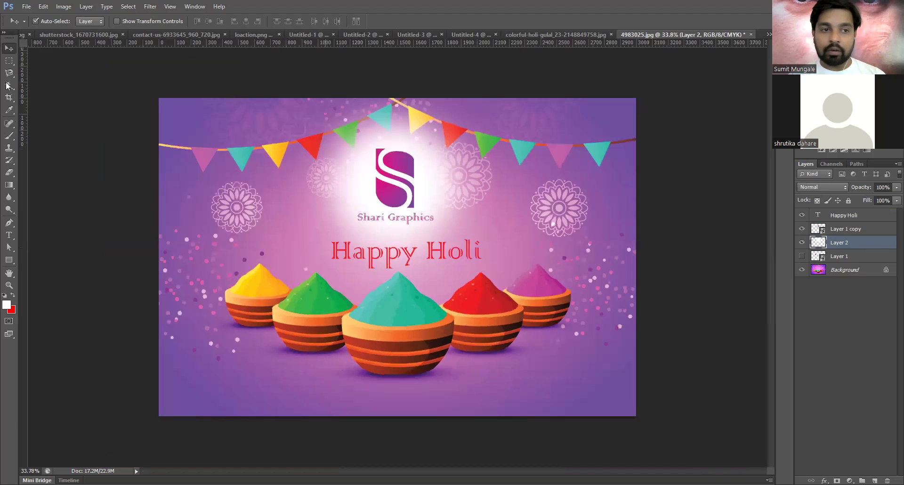
# - Select a strip along the poster's bottom edge and fill it white on new Layer 3
pyautogui.press('m')
pyautogui.moveTo(154, 391); pyautogui.dragTo(698, 456)
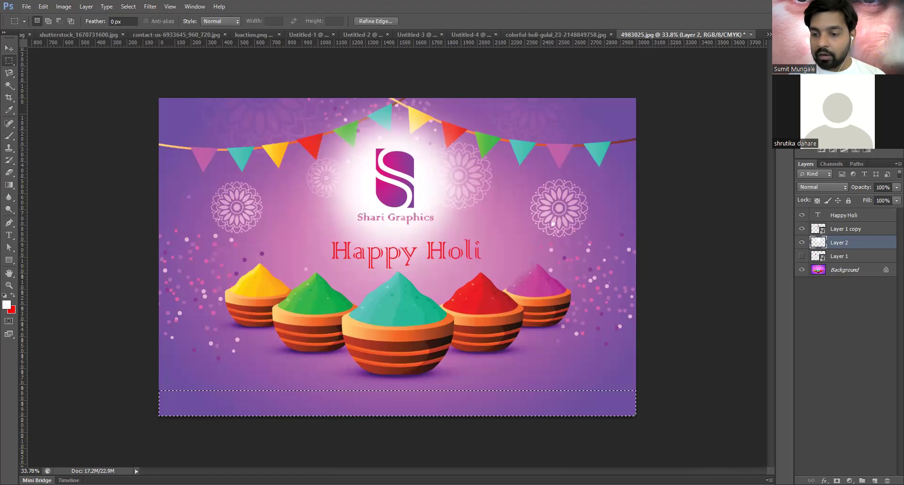
pyautogui.hotkey('ctrl', 'shift', 'alt', 'n')
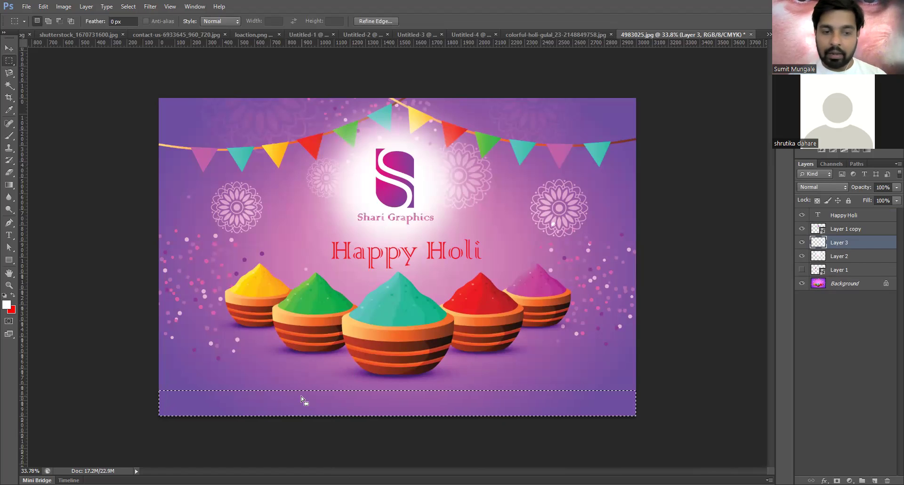
pyautogui.hotkey('alt', 'BackSpace')
pyautogui.hotkey('ctrl', 'd')
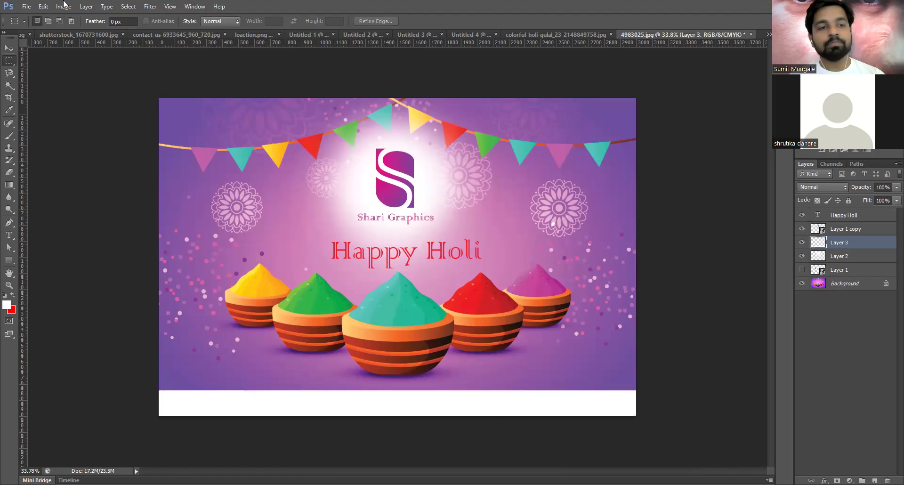
pyautogui.click(27, 7)
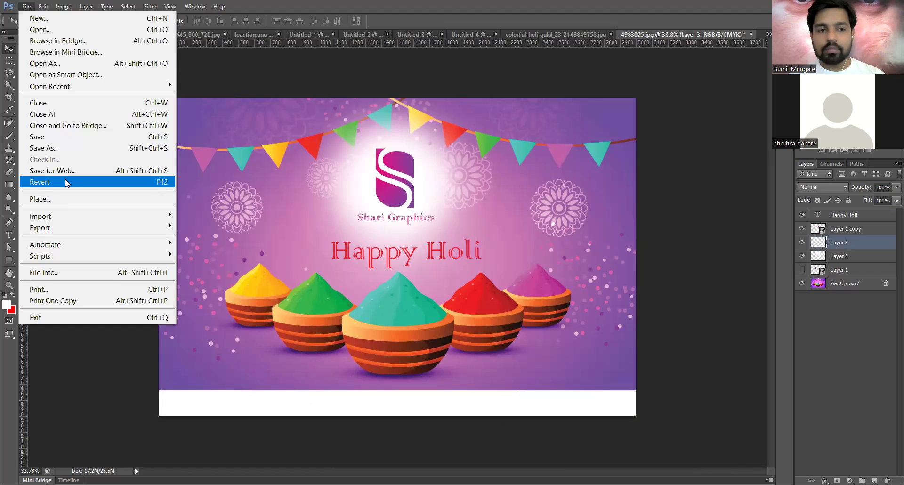
pyautogui.click(306, 217)
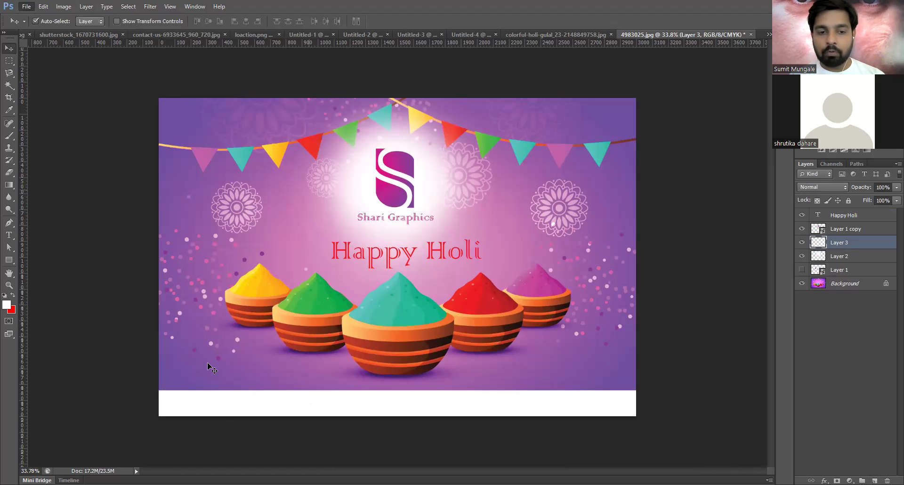
# - Add a Contact label in the white strip, coloured purple in Century Gothic
pyautogui.press('t')
pyautogui.click(218, 406)
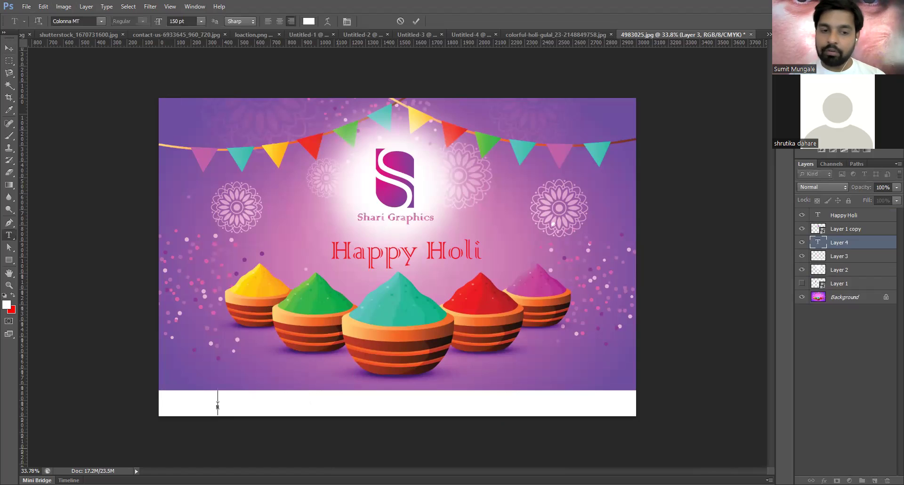
pyautogui.write('W')
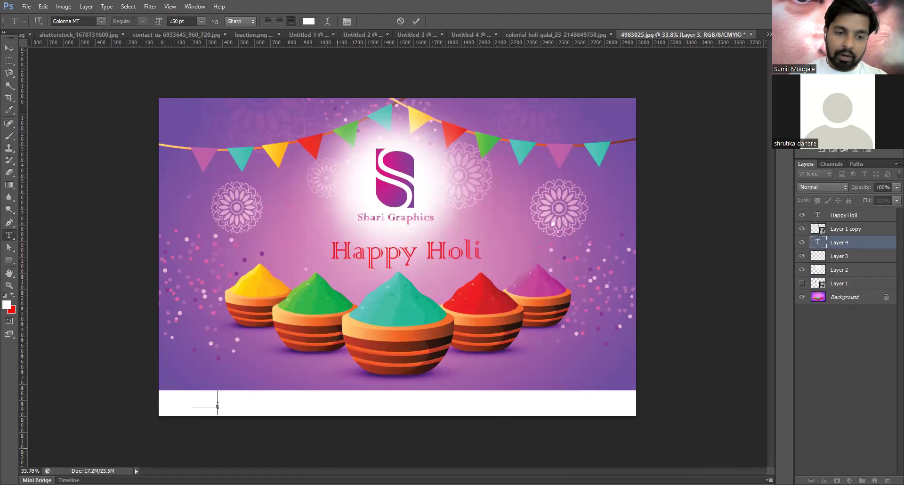
pyautogui.write('ntact')
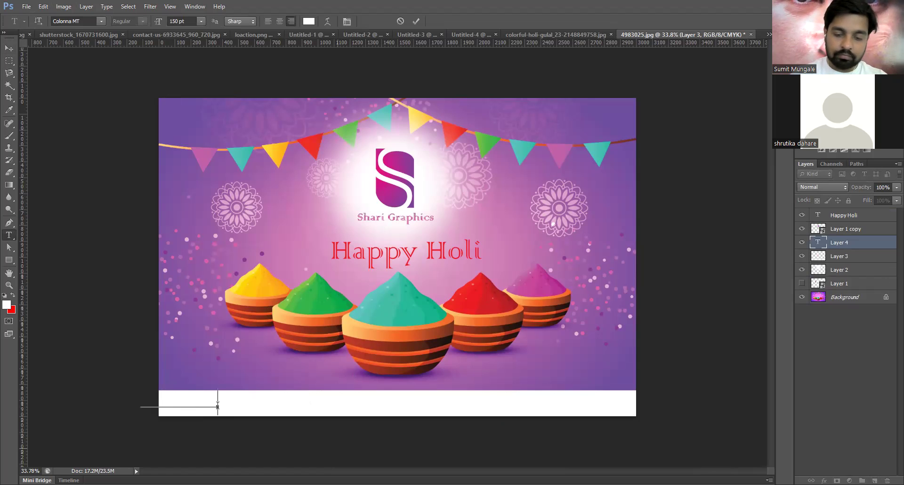
pyautogui.press('ctrl')
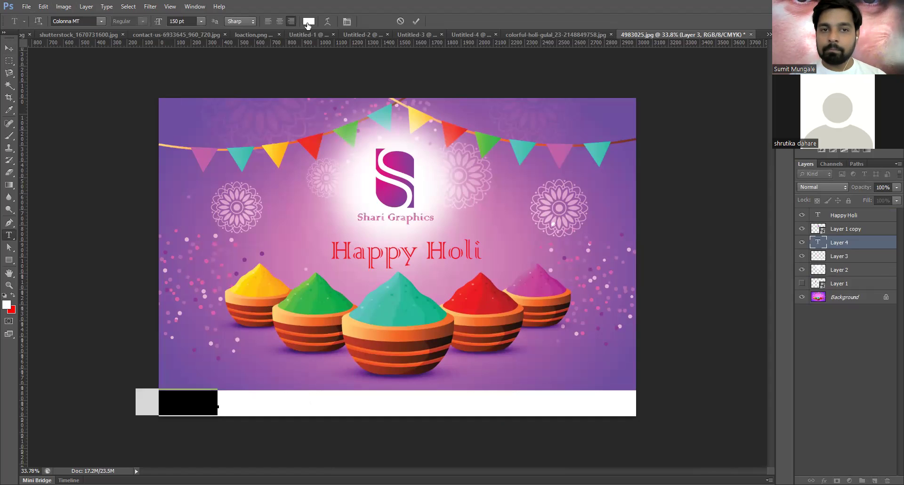
pyautogui.click(308, 23)
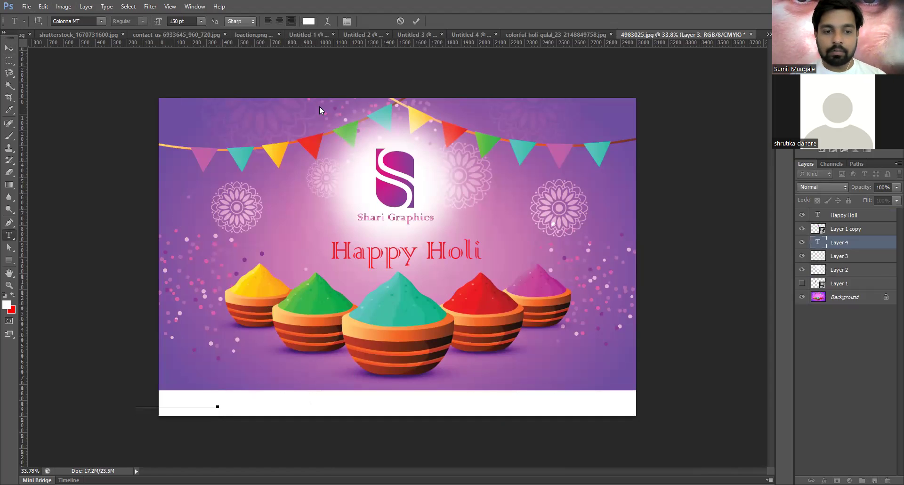
pyautogui.press('Return')
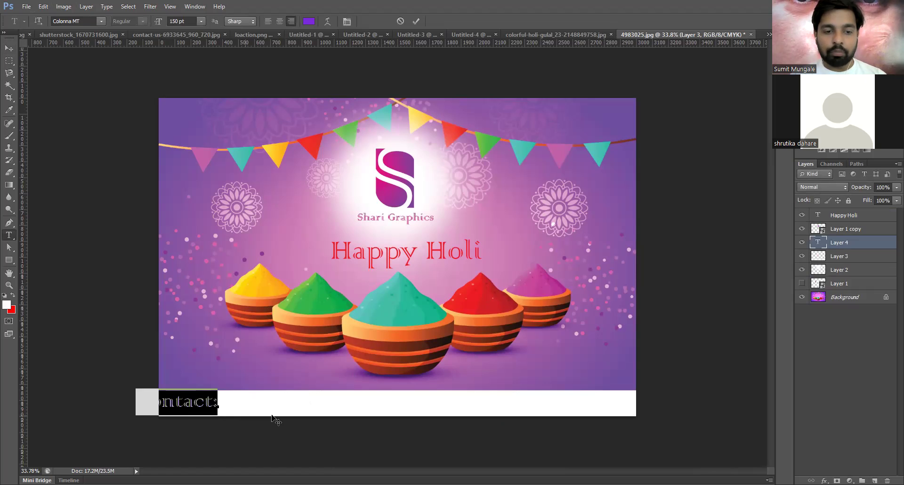
pyautogui.click(82, 22)
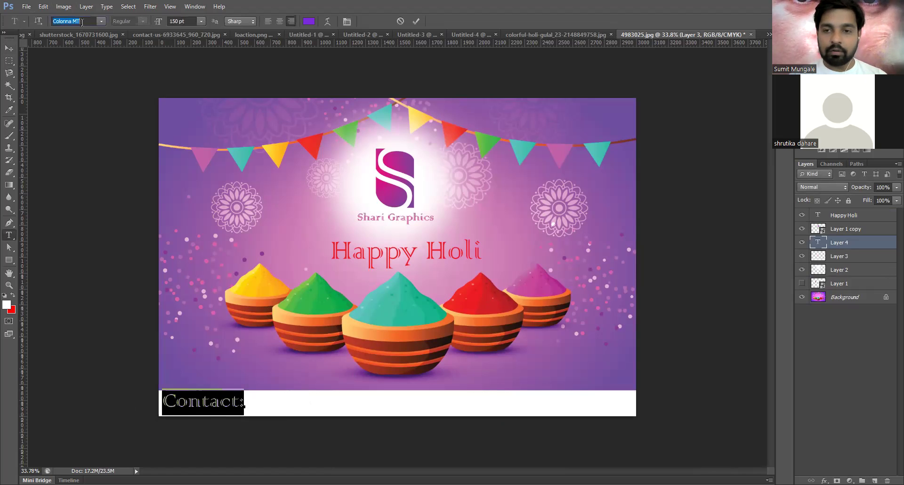
pyautogui.write('Century Gothic')
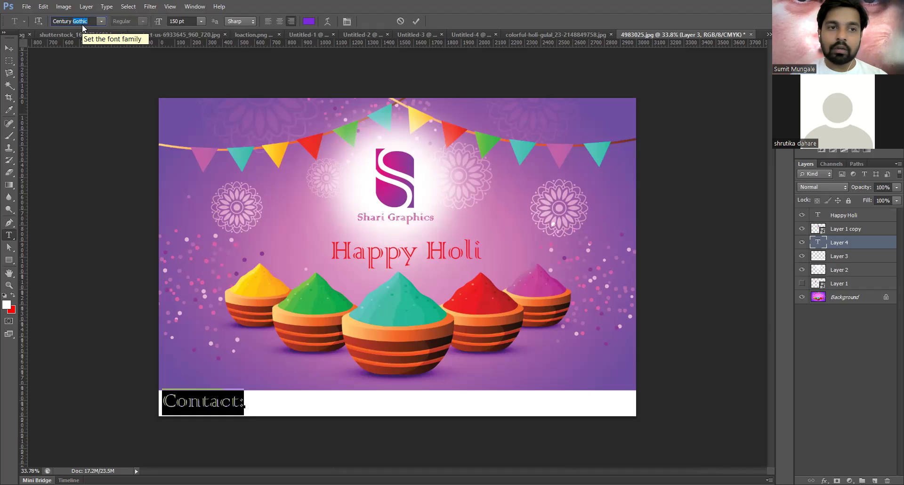
pyautogui.press('Return')
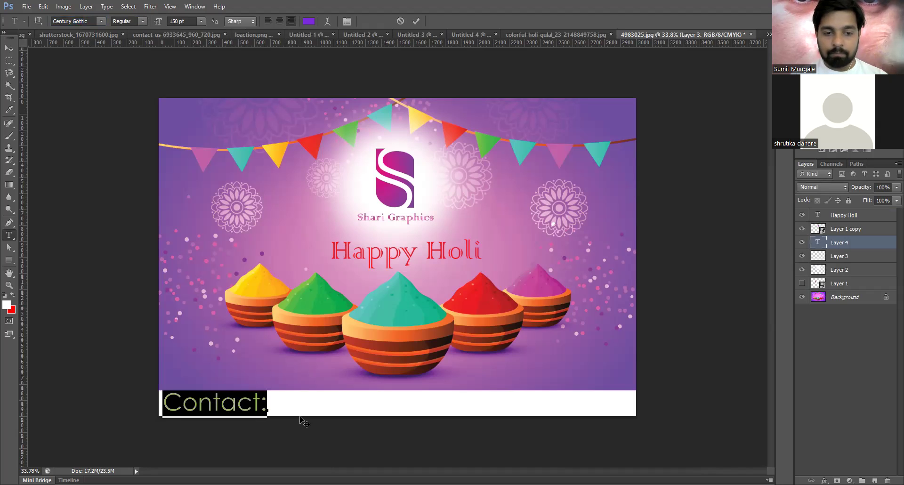
# - Select the whole 'Contact:' word and step its size from 150 pt to 100 pt
pyautogui.click(267, 405)
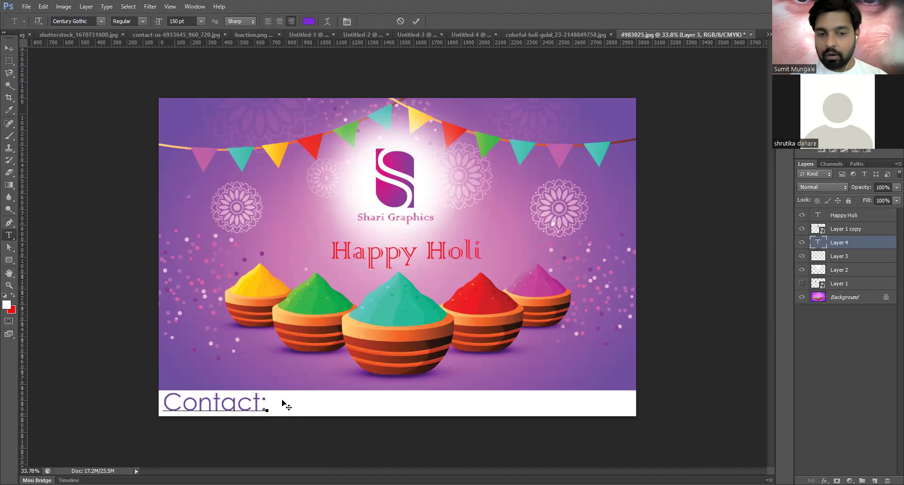
pyautogui.moveTo(264, 403); pyautogui.dragTo(140, 384)
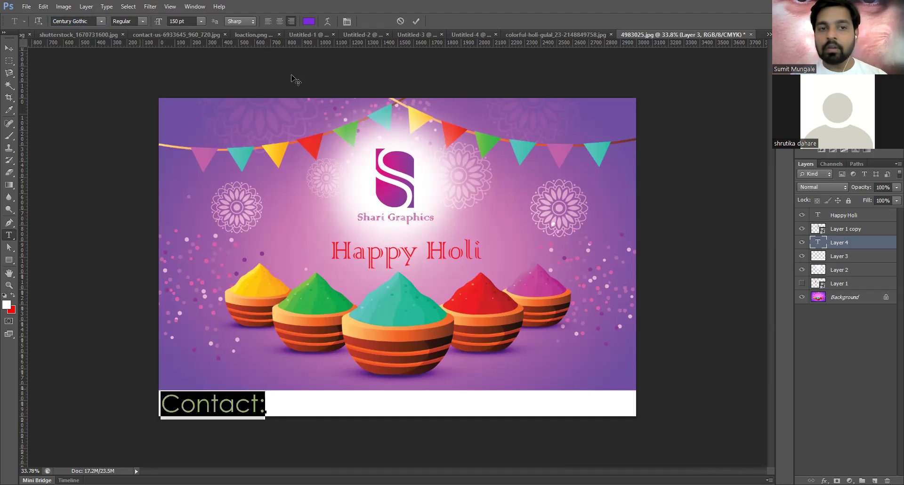
pyautogui.click(191, 21)
pyautogui.press('Down')
pyautogui.press('Down')
pyautogui.press('Down')
pyautogui.press('Down')
pyautogui.press('Down')
pyautogui.press('Down')
pyautogui.press('Down')
pyautogui.press('Down')
pyautogui.press('Down')
pyautogui.press('Down')
pyautogui.press('Down')
pyautogui.press('Down')
pyautogui.press('Down')
pyautogui.press('Down')
pyautogui.press('Down')
pyautogui.press('Down')
pyautogui.press('Down')
pyautogui.press('Down')
pyautogui.press('Down')
pyautogui.press('Down')
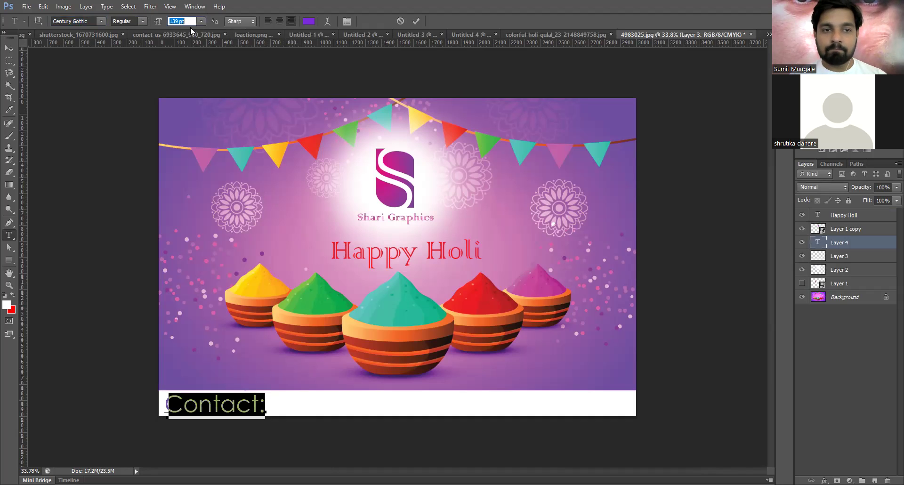
pyautogui.press('Down')
pyautogui.press('Down')
pyautogui.press('Down')
pyautogui.press('Down')
pyautogui.press('Down')
pyautogui.press('Down')
pyautogui.press('Down')
pyautogui.press('Down')
pyautogui.press('Down')
pyautogui.press('Down')
pyautogui.press('Down')
pyautogui.press('Down')
pyautogui.press('Down')
pyautogui.press('Down')
pyautogui.press('Down')
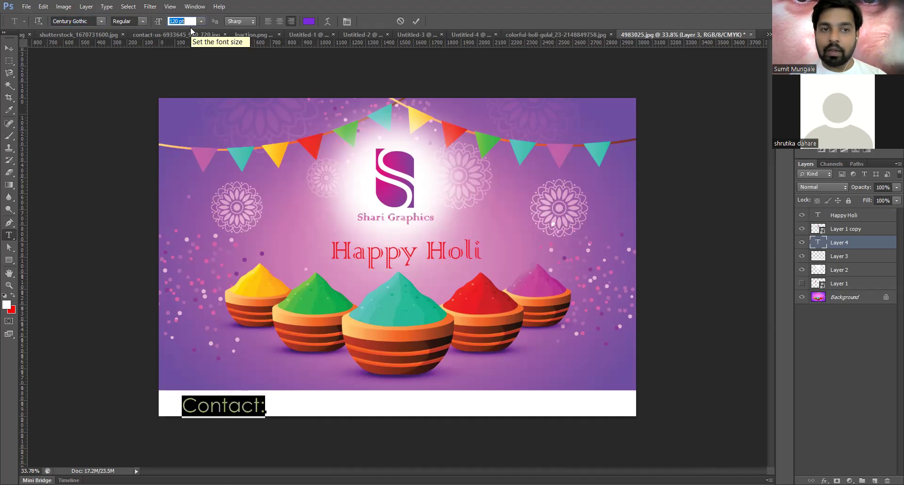
pyautogui.press('Down')
pyautogui.press('Down')
pyautogui.press('Down')
pyautogui.press('Down')
pyautogui.press('Down')
pyautogui.press('Down')
pyautogui.press('Down')
pyautogui.press('Down')
pyautogui.press('Down')
pyautogui.press('Down')
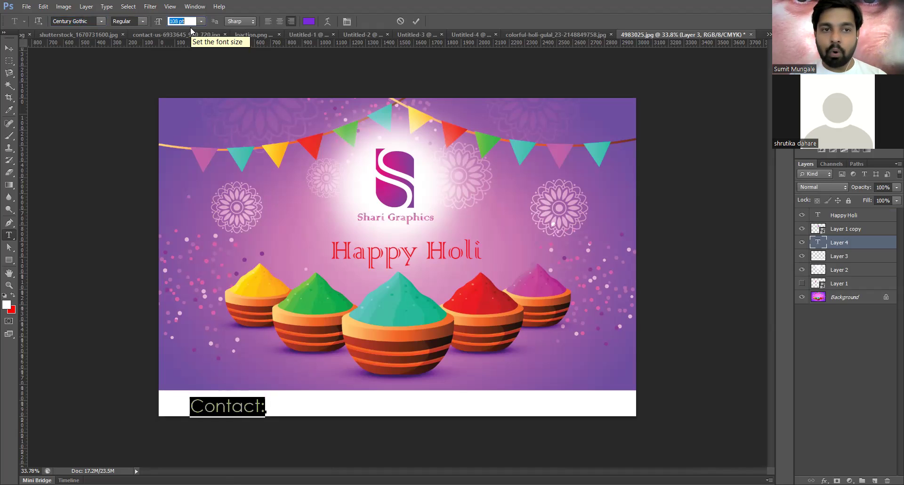
pyautogui.press('Down')
pyautogui.press('Down')
pyautogui.press('Down')
pyautogui.press('Down')
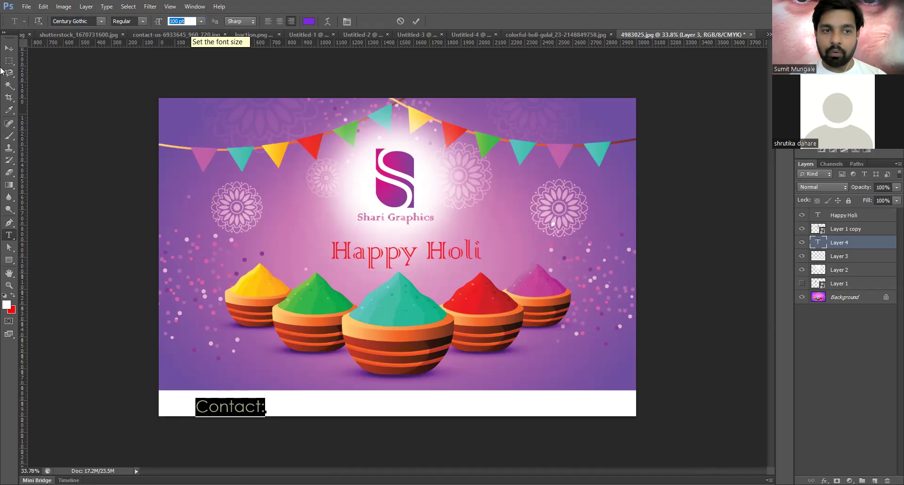
pyautogui.click(7, 50)
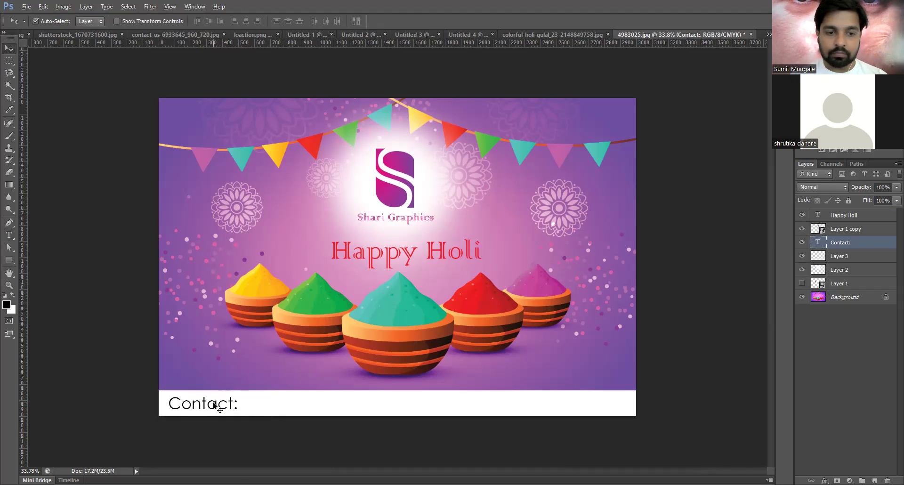
# - Type the phone number, e-mail, website.com and postal address after 'Contact:'
pyautogui.press('t')
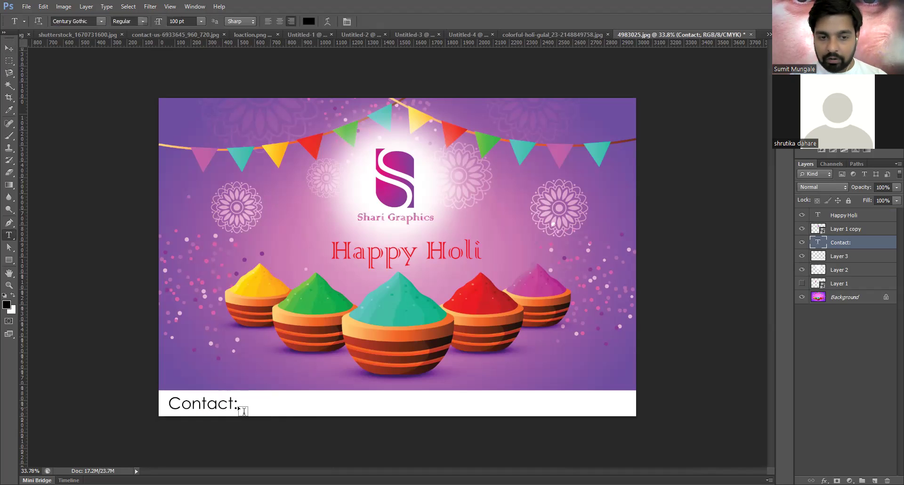
pyautogui.click(238, 405)
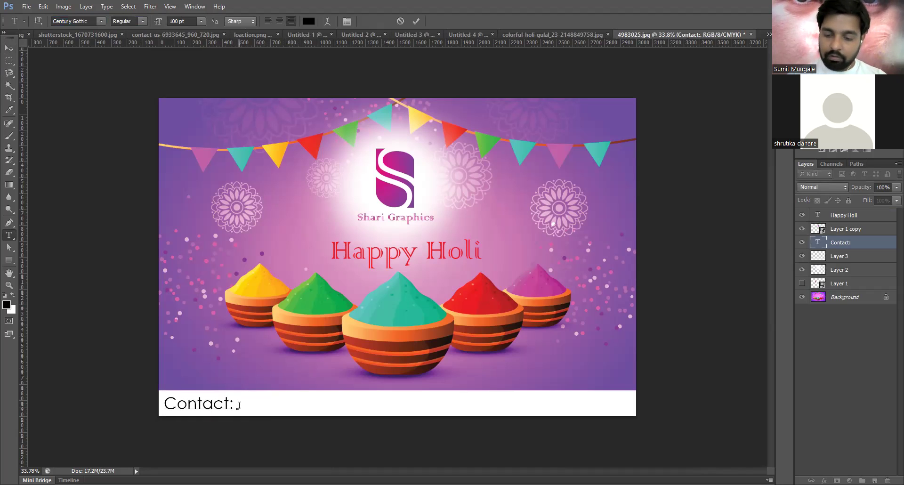
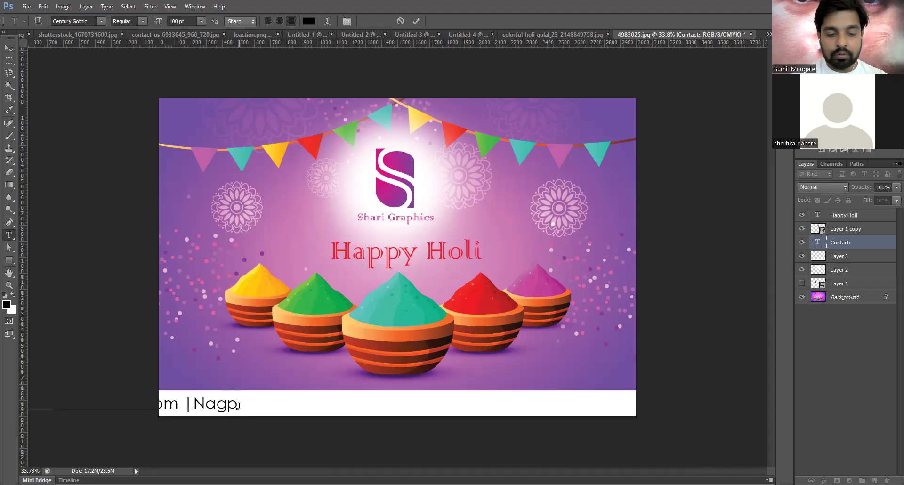
pyautogui.press('Left')
pyautogui.press('Left')
pyautogui.press('Left')
pyautogui.press('Left')
pyautogui.press('Left')
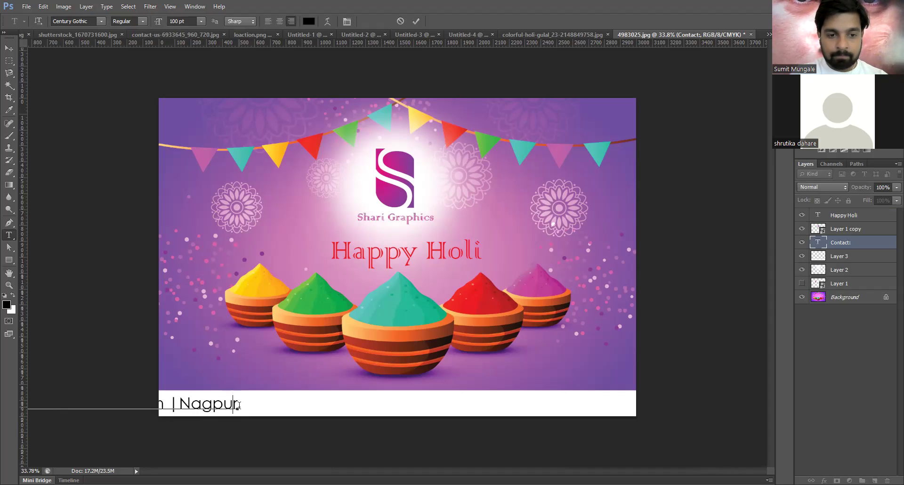
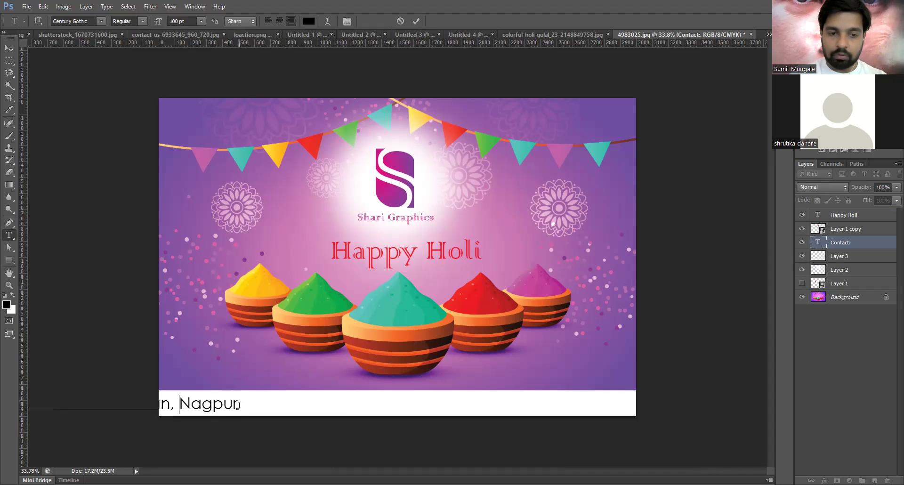
pyautogui.click(238, 405)
pyautogui.write('-4')
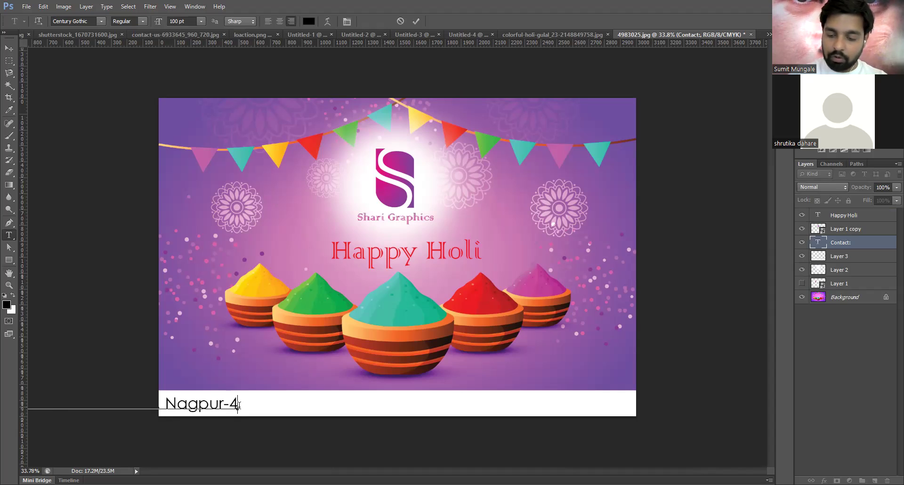
pyautogui.write('40009')
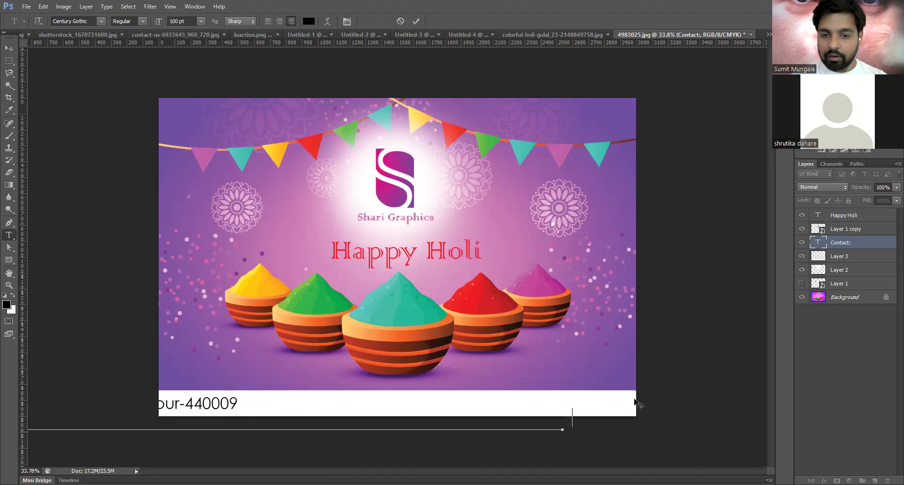
pyautogui.press('BackSpace')
pyautogui.write('9')
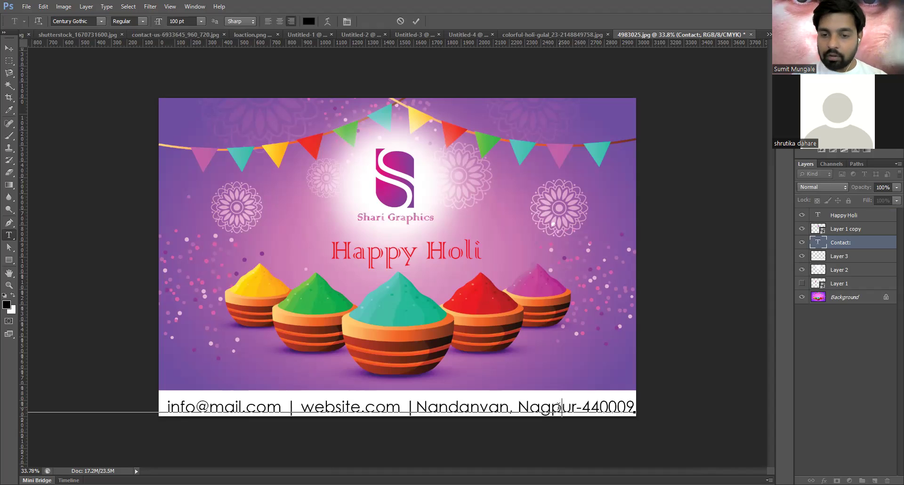
# - Shrink the entire contact line to about 35 pt and commit it
pyautogui.hotkey('ctrl', 'a')
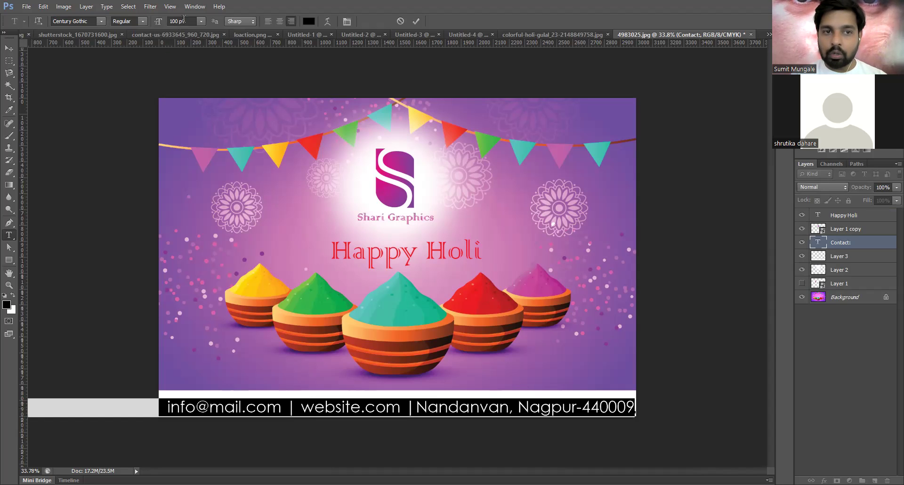
pyautogui.click(184, 21)
pyautogui.write('35')
pyautogui.press('Down')
pyautogui.press('Down')
pyautogui.press('Down')
pyautogui.press('Down')
pyautogui.press('Down')
pyautogui.press('Down')
pyautogui.press('Down')
pyautogui.press('Down')
pyautogui.press('Down')
pyautogui.press('Down')
pyautogui.press('Down')
pyautogui.press('Down')
pyautogui.press('Down')
pyautogui.press('Down')
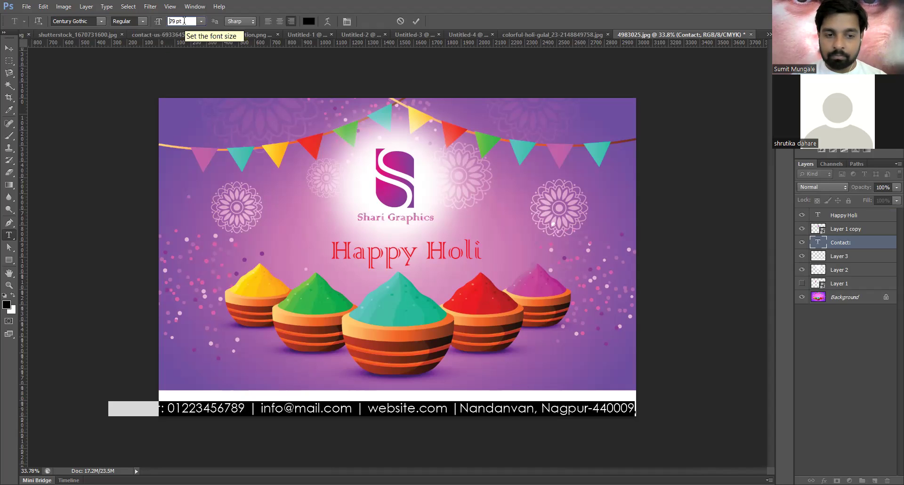
pyautogui.click(9, 48)
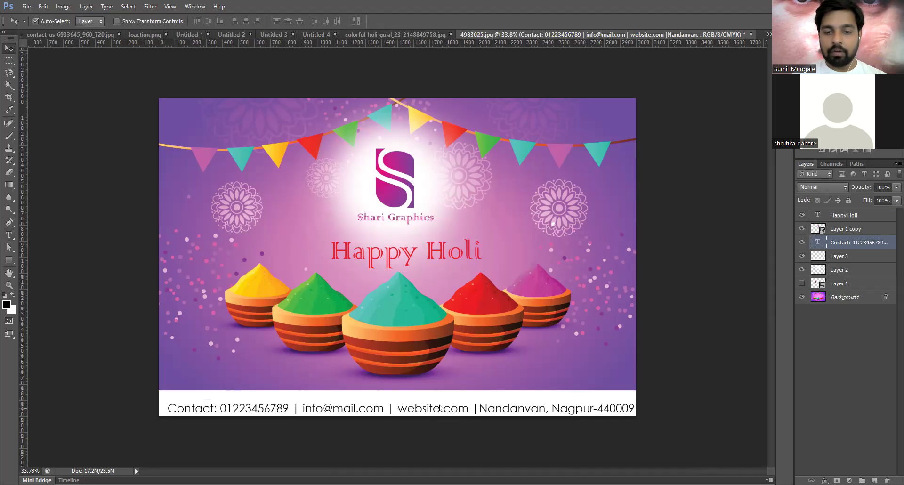
# - Drag the contact line left and up, then nudge it down one pixel
pyautogui.moveTo(438, 404); pyautogui.dragTo(437, 405)
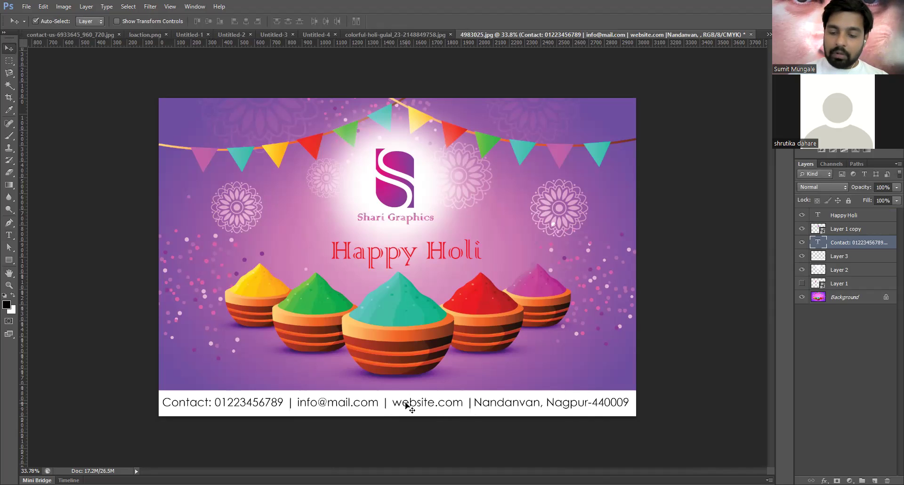
pyautogui.press('Down')
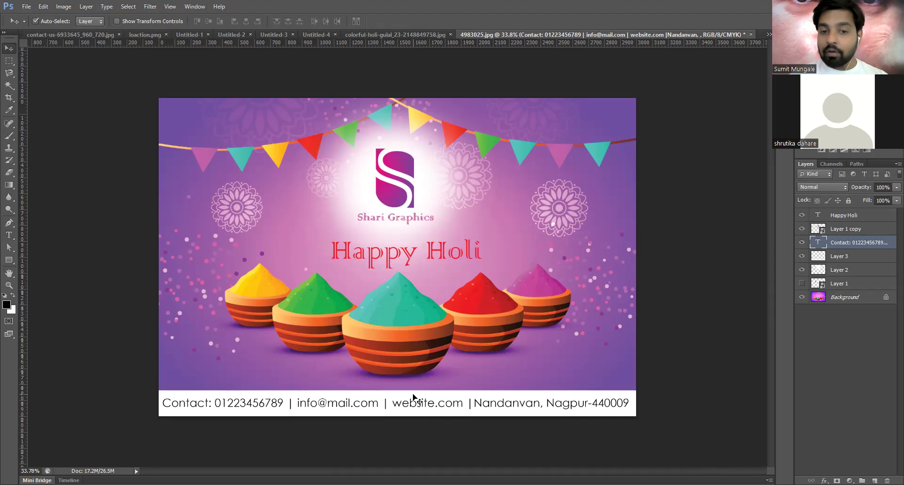
pyautogui.scroll(2, 413, 398)
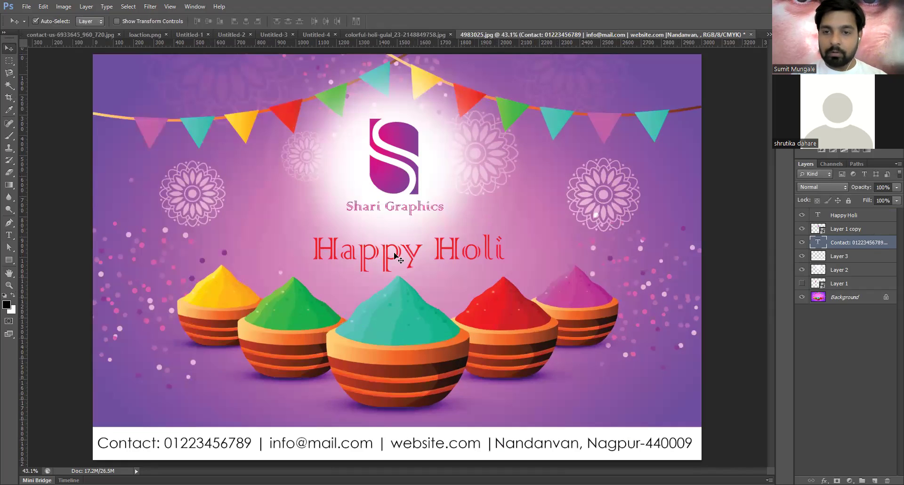
pyautogui.click(347, 258)
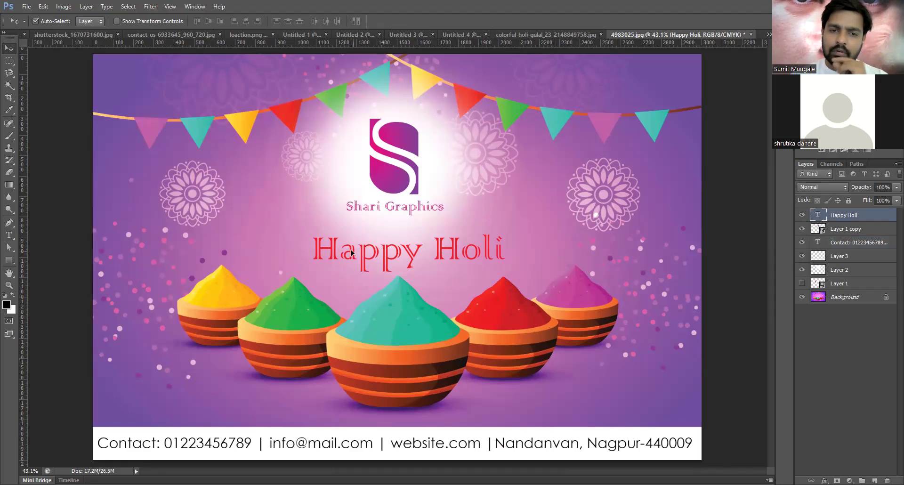
pyautogui.moveTo(351, 252); pyautogui.dragTo(345, 250)
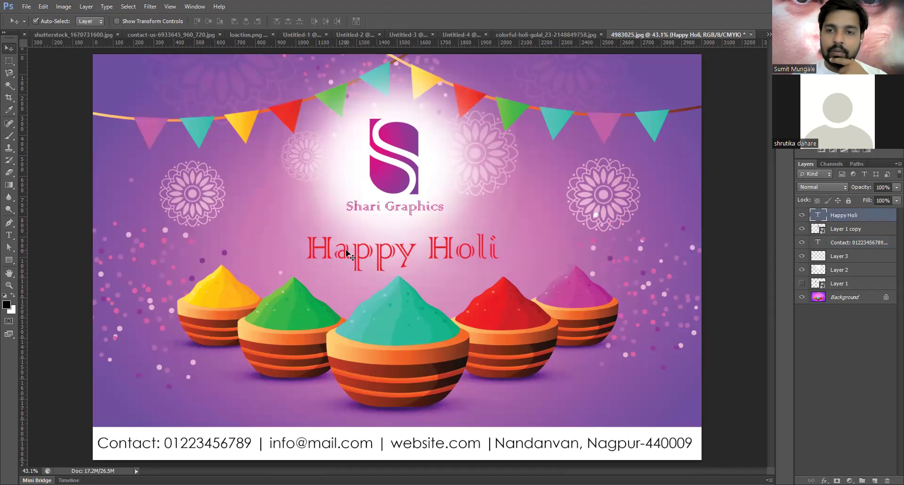
pyautogui.hotkey('ctrl', '-')
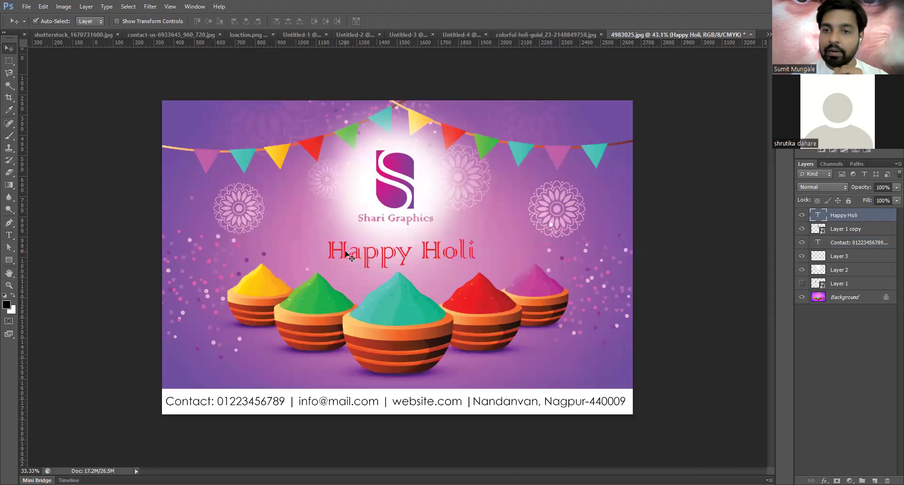
pyautogui.hotkey('ctrl', '+')
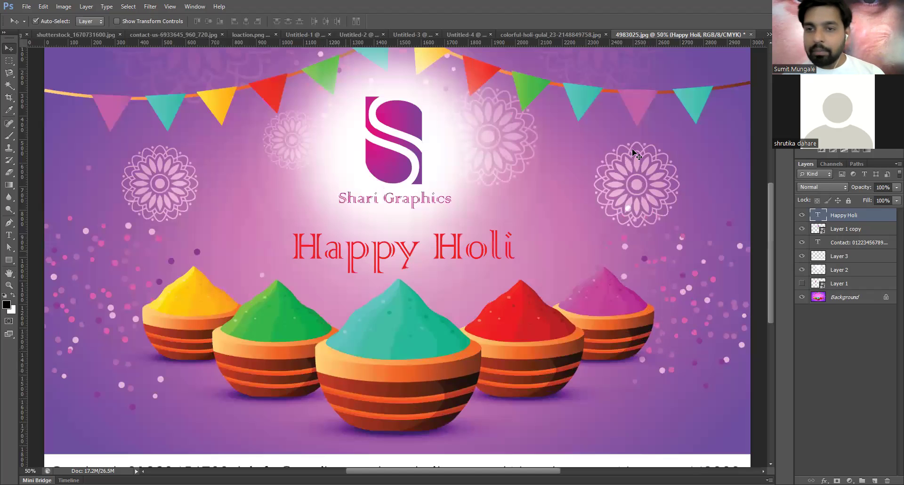
pyautogui.scroll(-1, 695, 84)
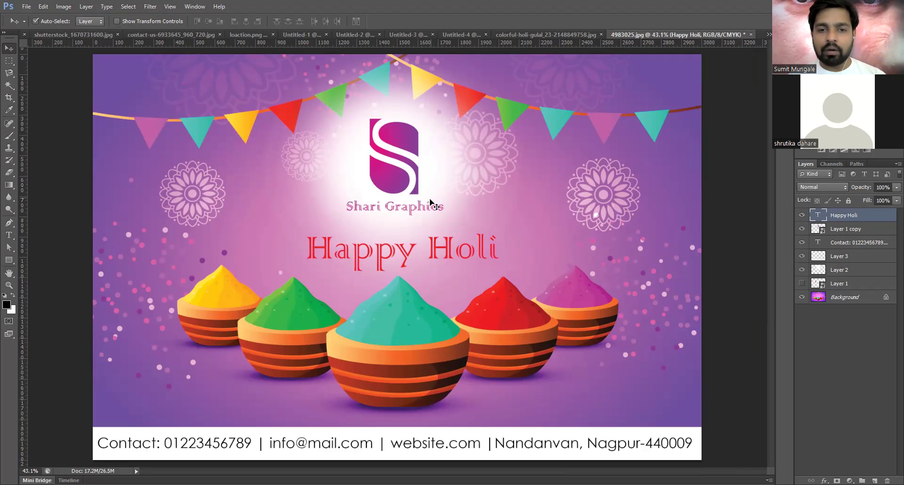
pyautogui.scroll(-2, 423, 203)
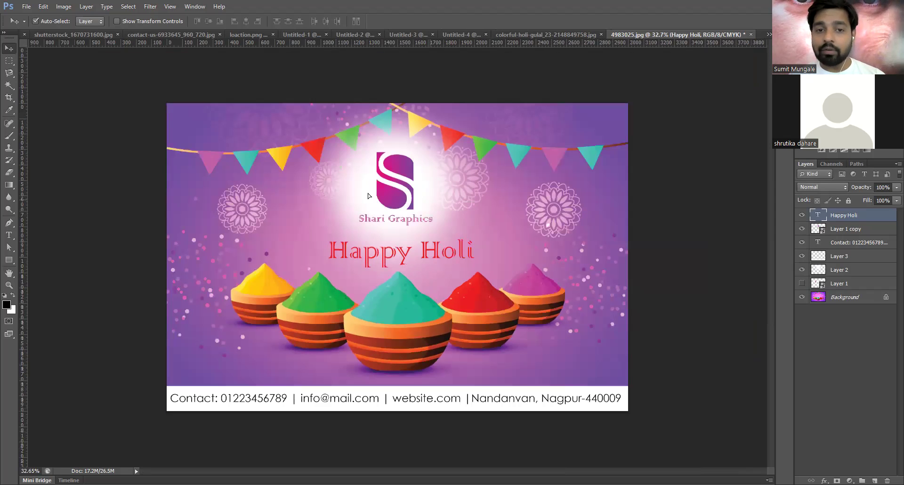
pyautogui.click(369, 191)
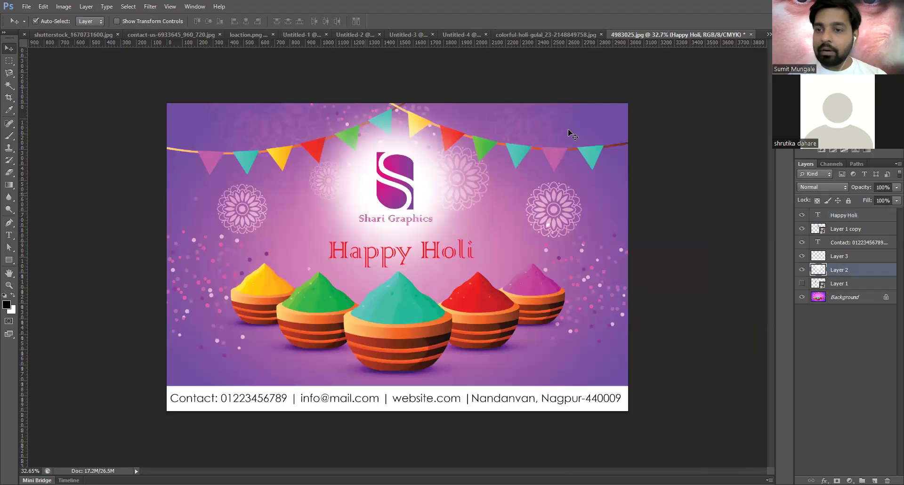
# - Check the Contact, Layer 2 and Happy Holi layers, then bring up the File menu
pyautogui.click(486, 404)
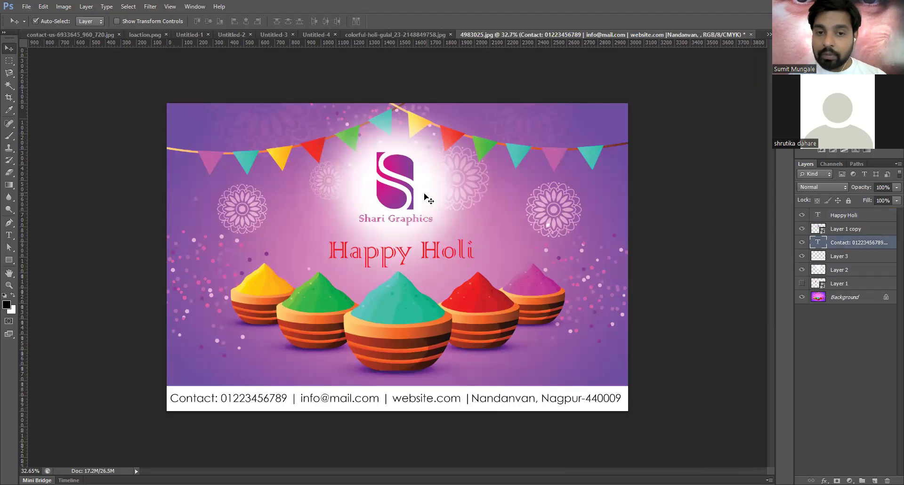
pyautogui.click(427, 199)
pyautogui.scroll(2, 427, 199)
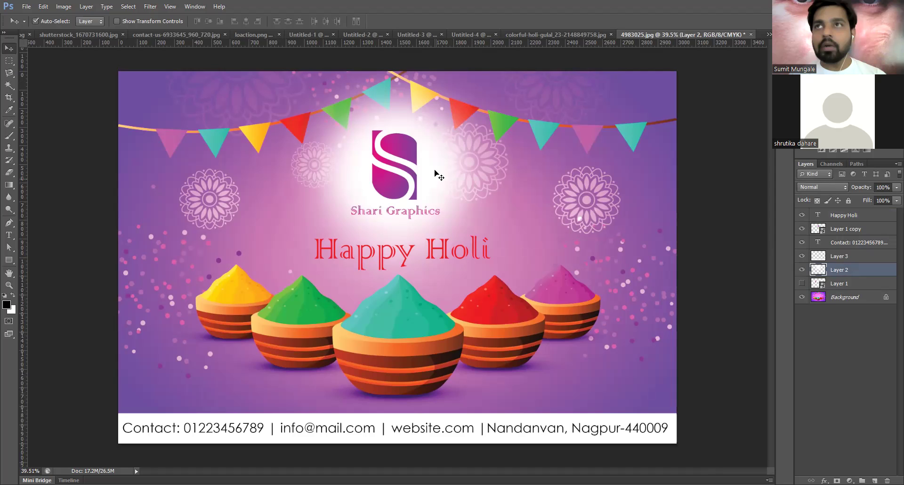
pyautogui.scroll(-1, 306, 308)
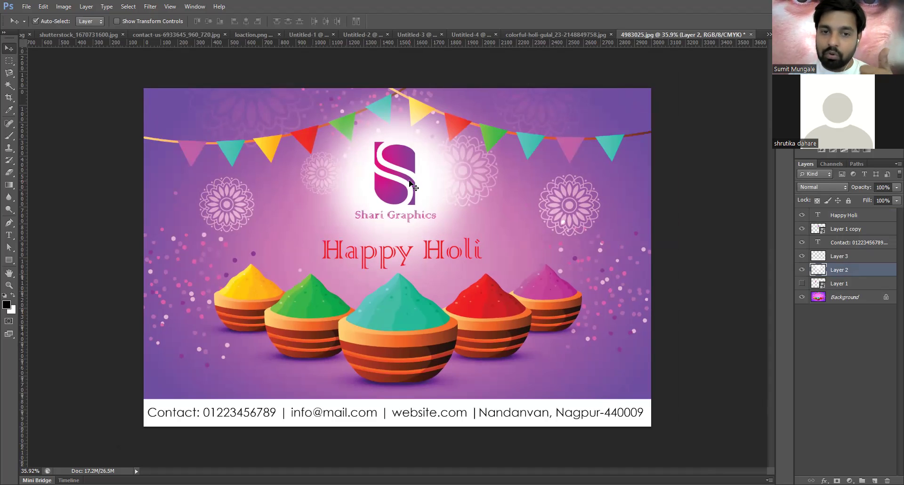
pyautogui.click(382, 258)
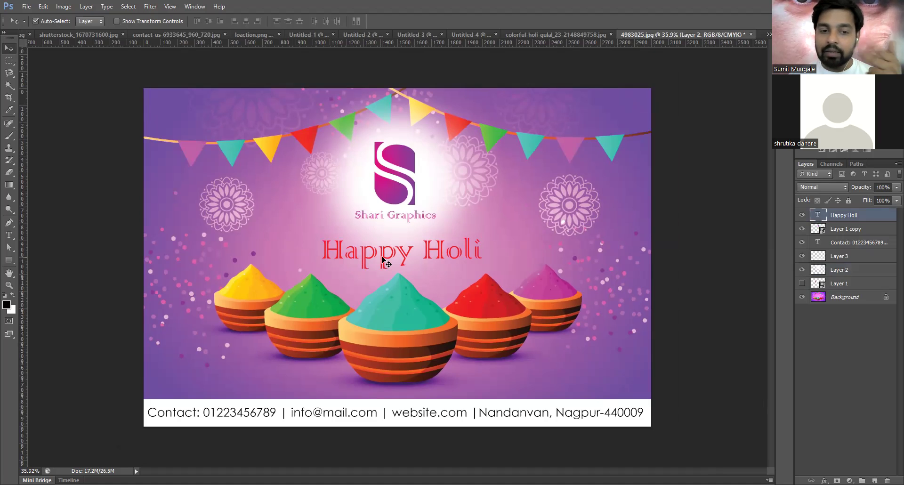
pyautogui.click(328, 415)
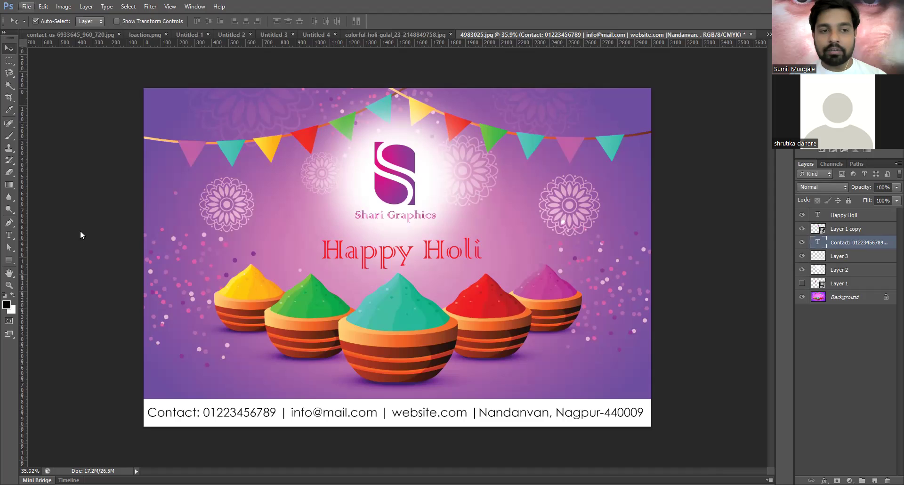
pyautogui.hotkey('alt', 'f')
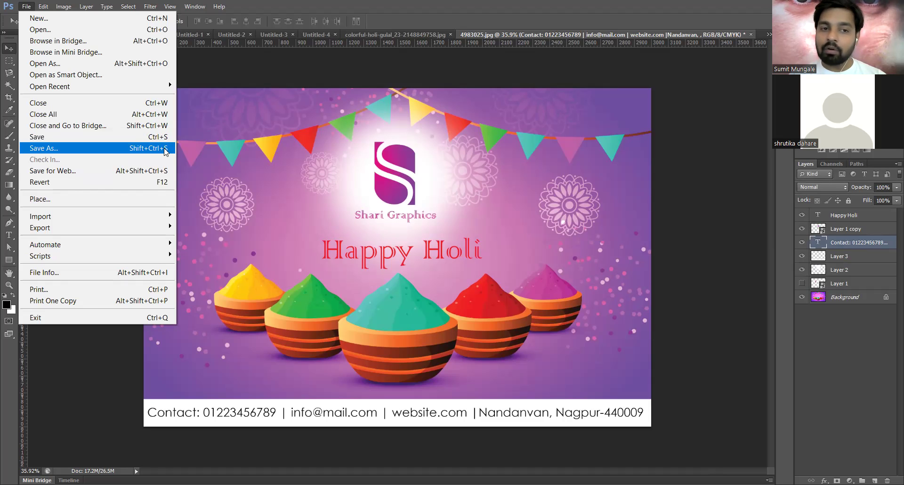
# - Save As JPEG named 'happy holi post 2022' into the Photoshop folder
pyautogui.click(164, 148)
pyautogui.click(234, 340)
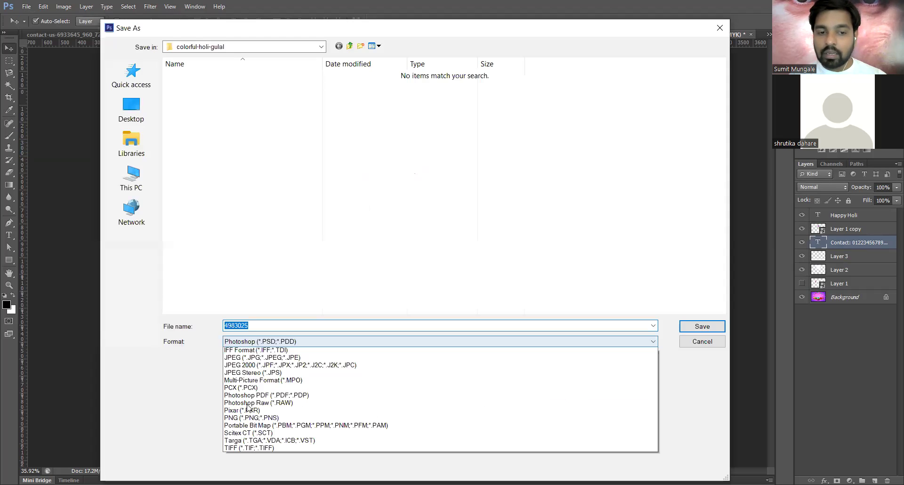
pyautogui.click(248, 409)
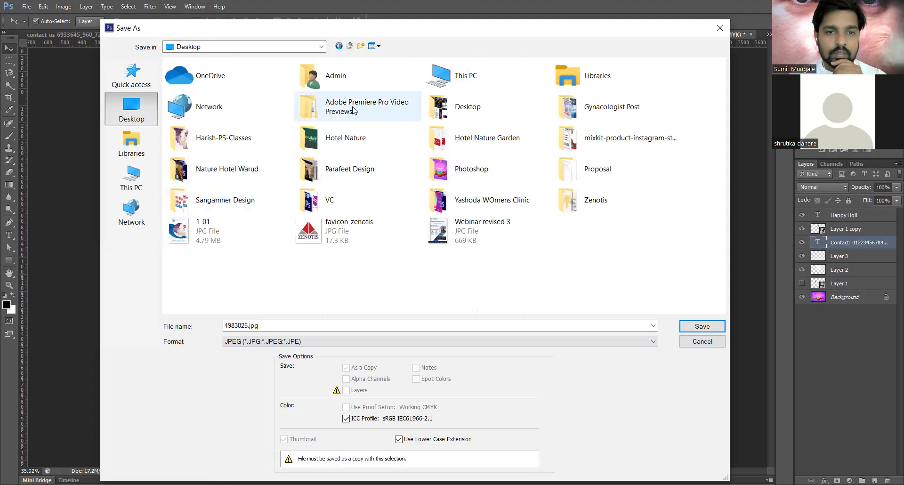
pyautogui.doubleClick(488, 172)
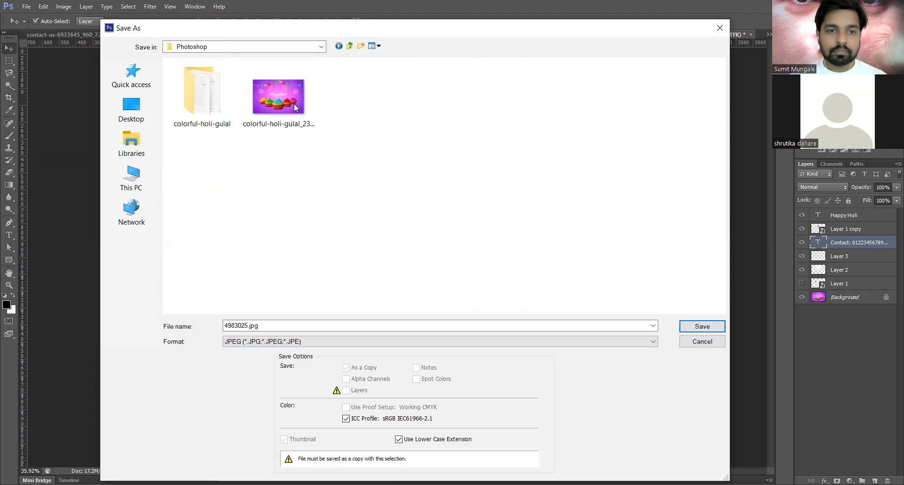
pyautogui.click(290, 105)
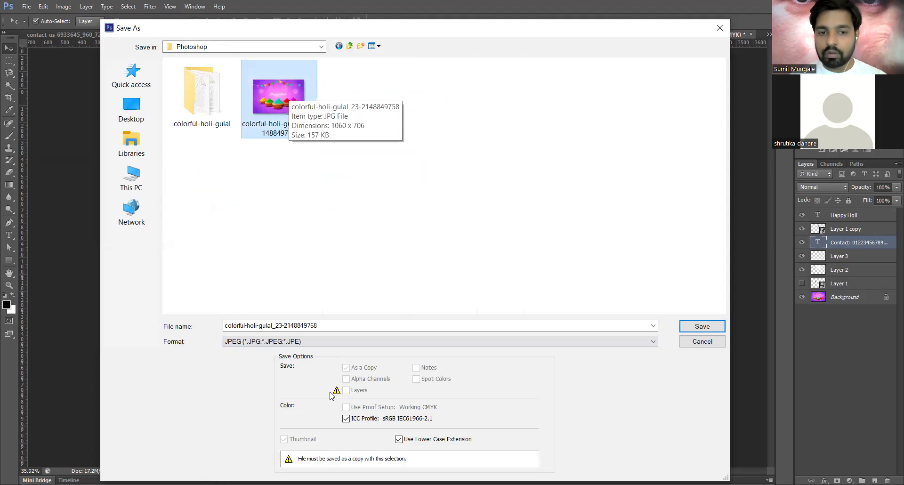
pyautogui.click(342, 324)
pyautogui.write('ha')
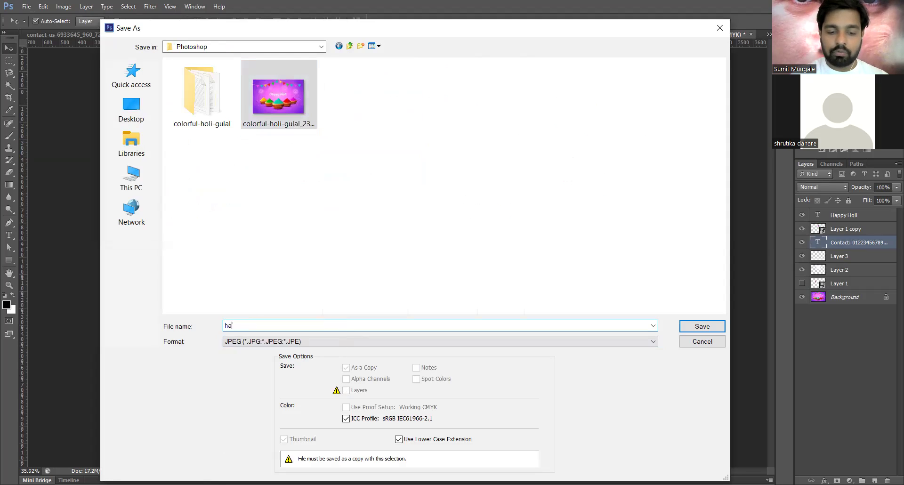
pyautogui.write('ppy holi post 2022')
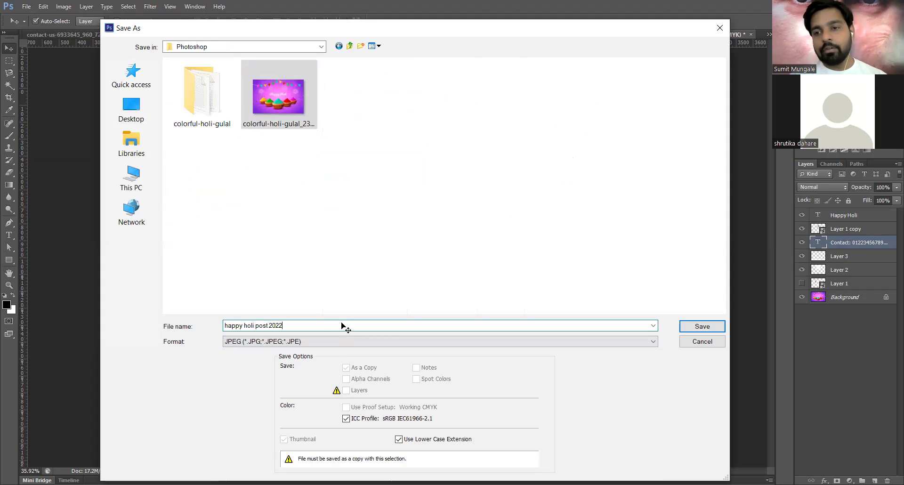
pyautogui.press('Return')
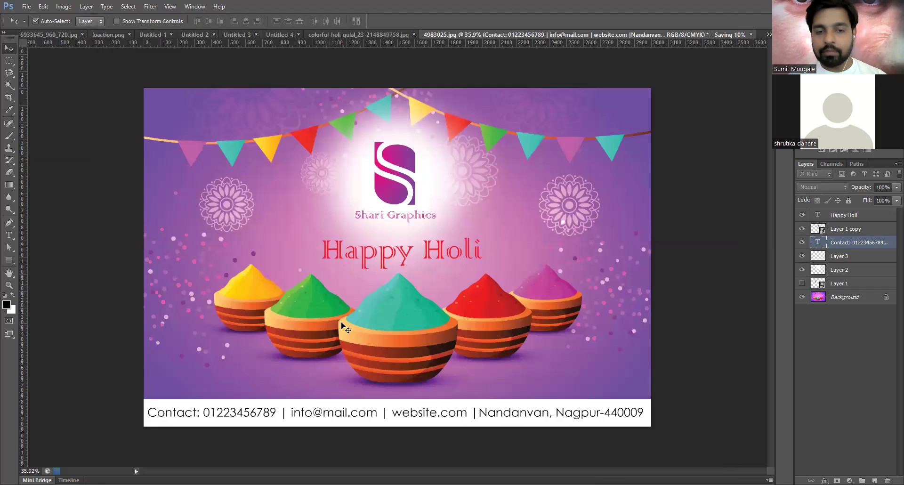
# - Cancel a second Save As, start File > Open, and switch to File Explorer
pyautogui.hotkey('ctrl', 'shift', 's')
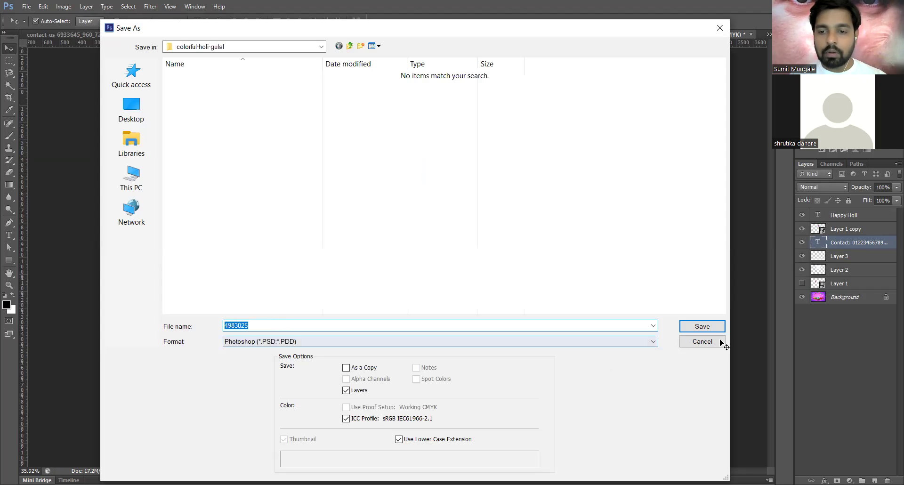
pyautogui.click(720, 340)
pyautogui.click(30, 10)
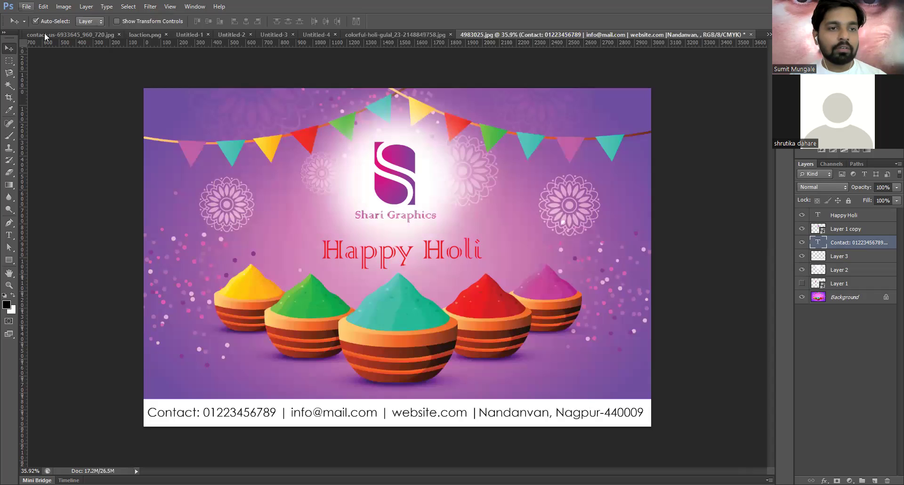
pyautogui.click(45, 33)
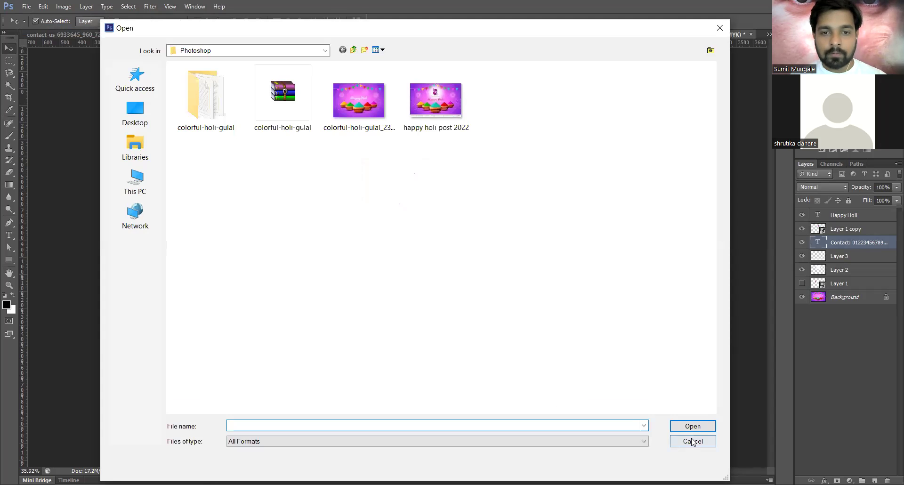
pyautogui.hotkey('alt', 'Tab')
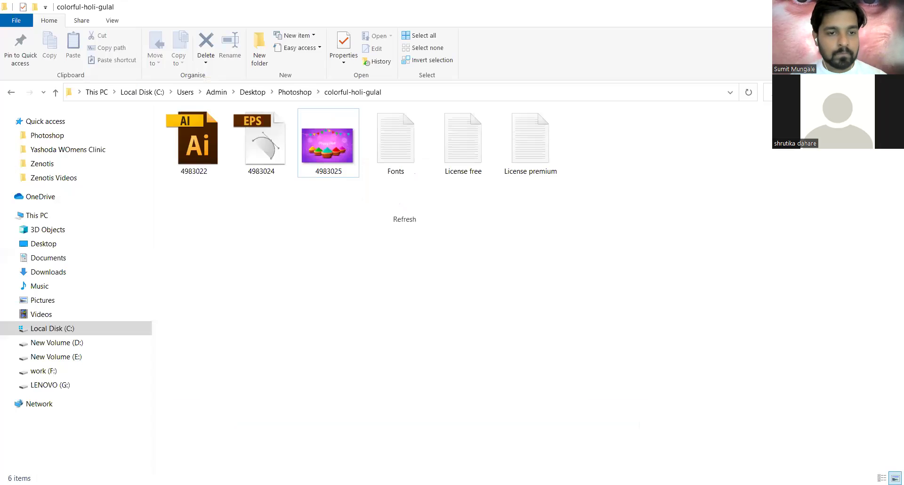
# - Switch to File Explorer and open the Desktop's Photoshop folder to find 'happy holi post 2022'
pyautogui.hotkey('alt', 'Tab')
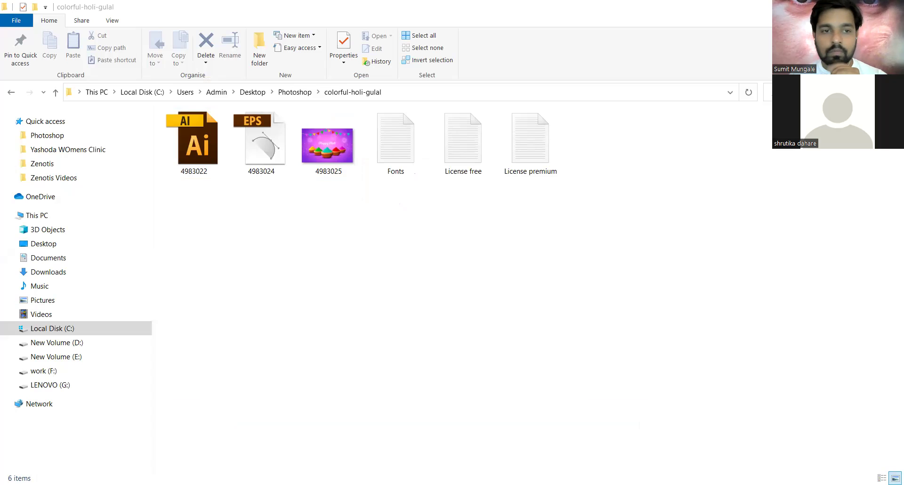
pyautogui.click(60, 243)
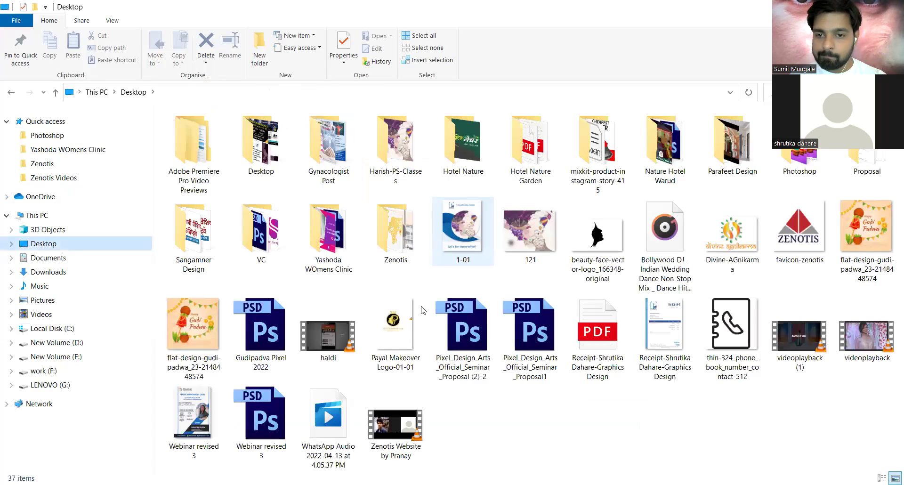
pyautogui.press('p')
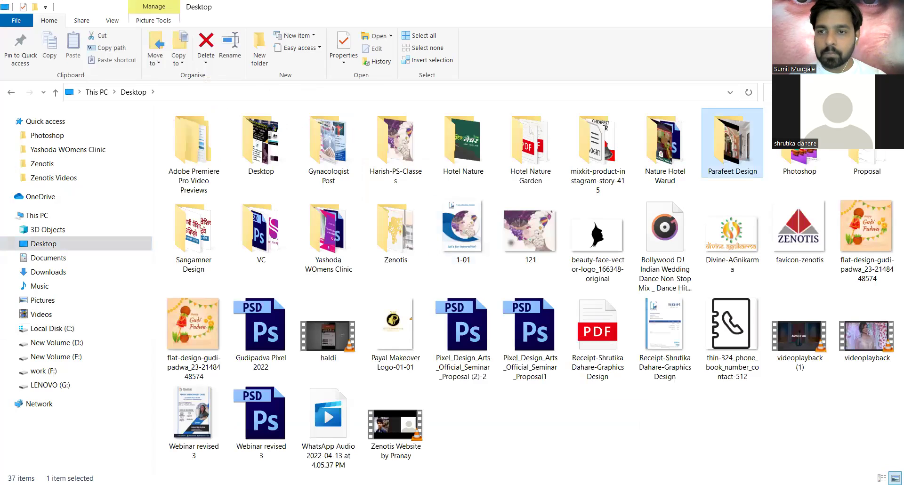
pyautogui.click(801, 149)
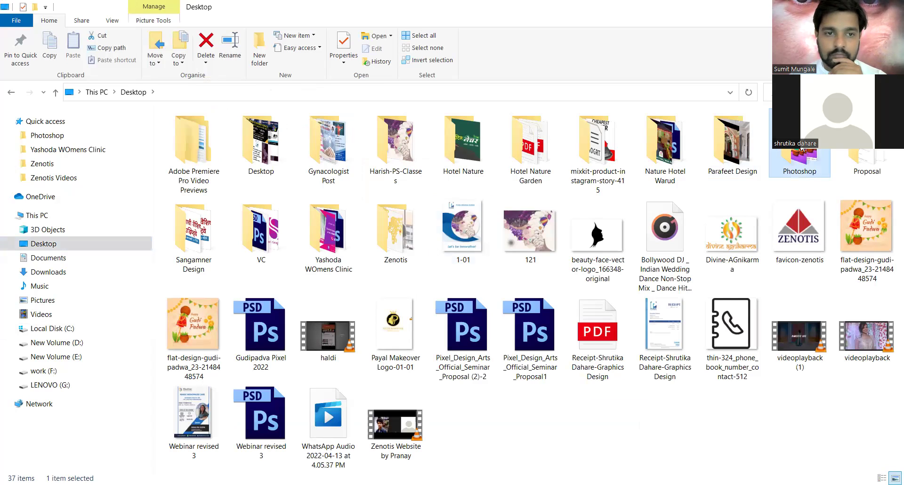
pyautogui.doubleClick(801, 148)
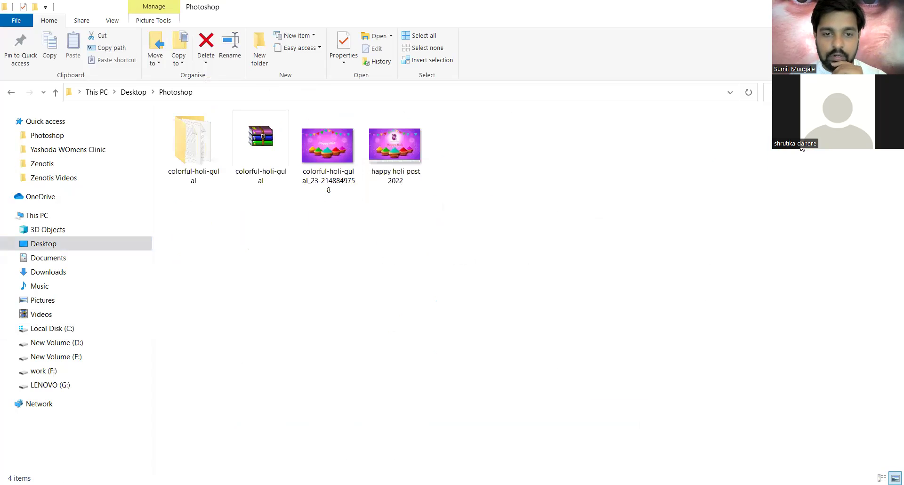